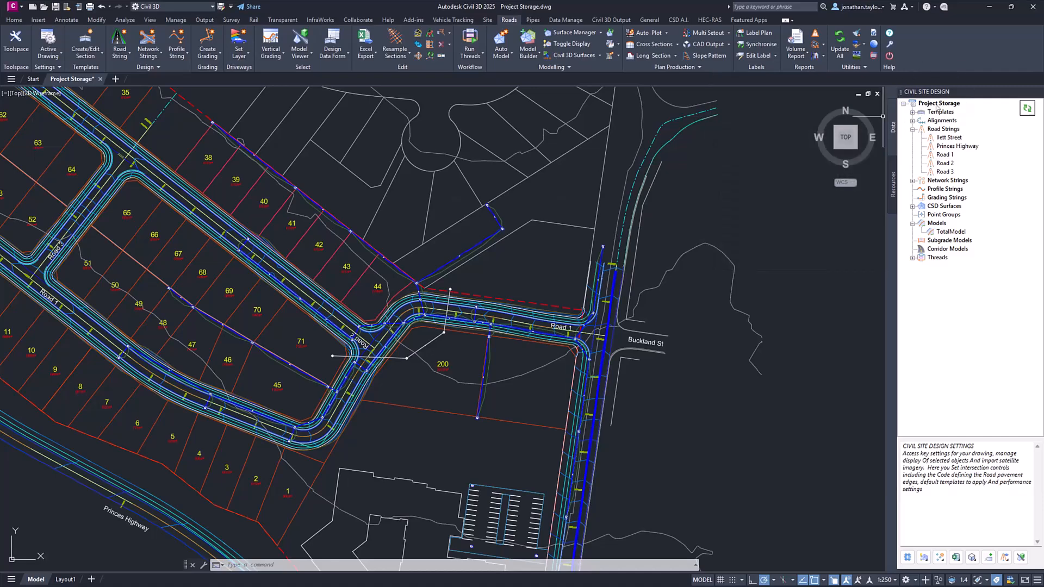
# - View the Project Storage settings of the current project and close them without changes
pyautogui.press('ctrl')
pyautogui.rightClick(937, 107)
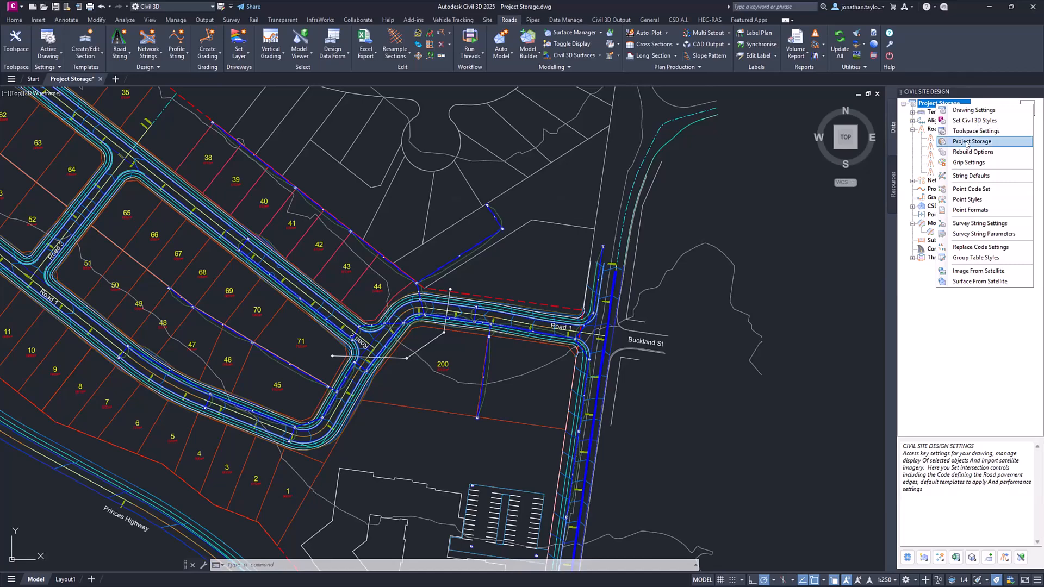
pyautogui.click(559, 20)
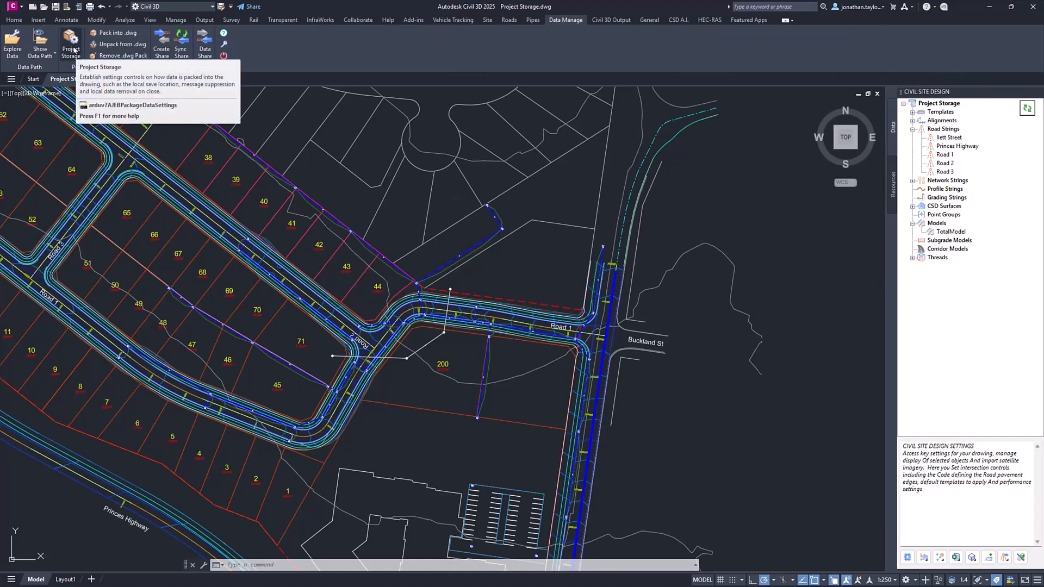
pyautogui.rightClick(941, 104)
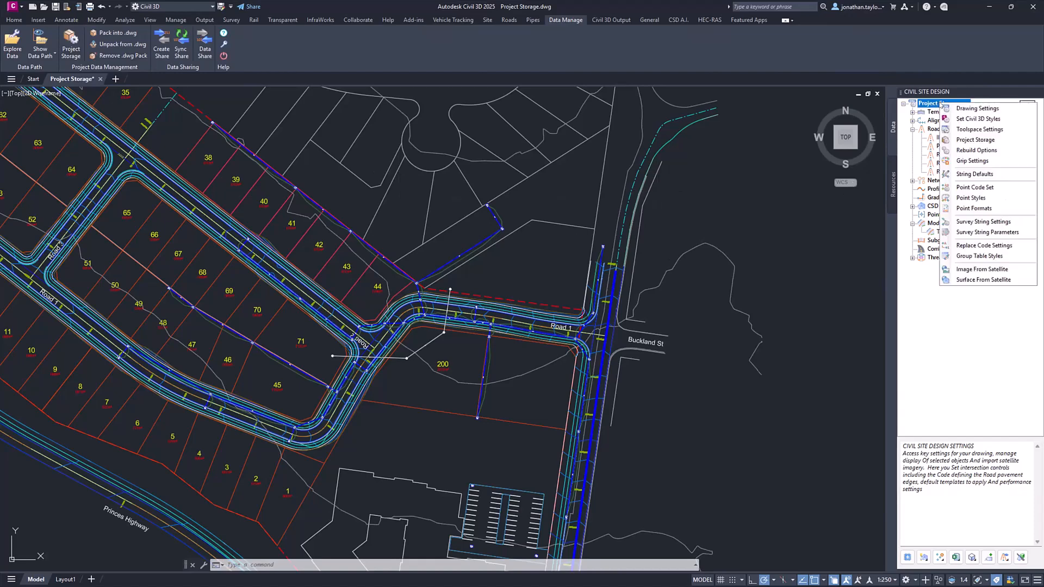
pyautogui.click(962, 142)
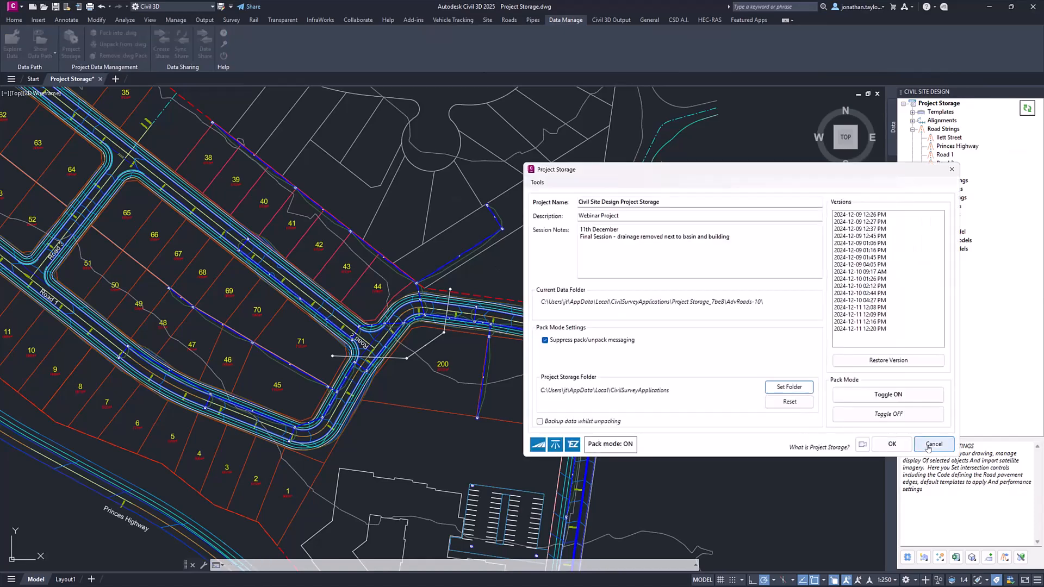
pyautogui.click(929, 445)
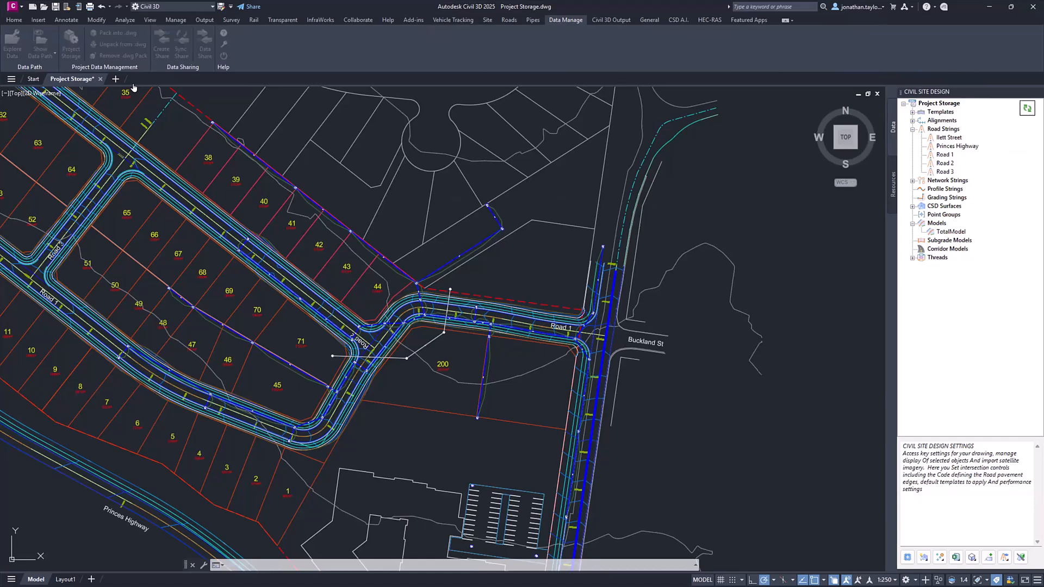
# - Create a new drawing and save it to the Desktop as Drawing1.dwg
pyautogui.click(33, 7)
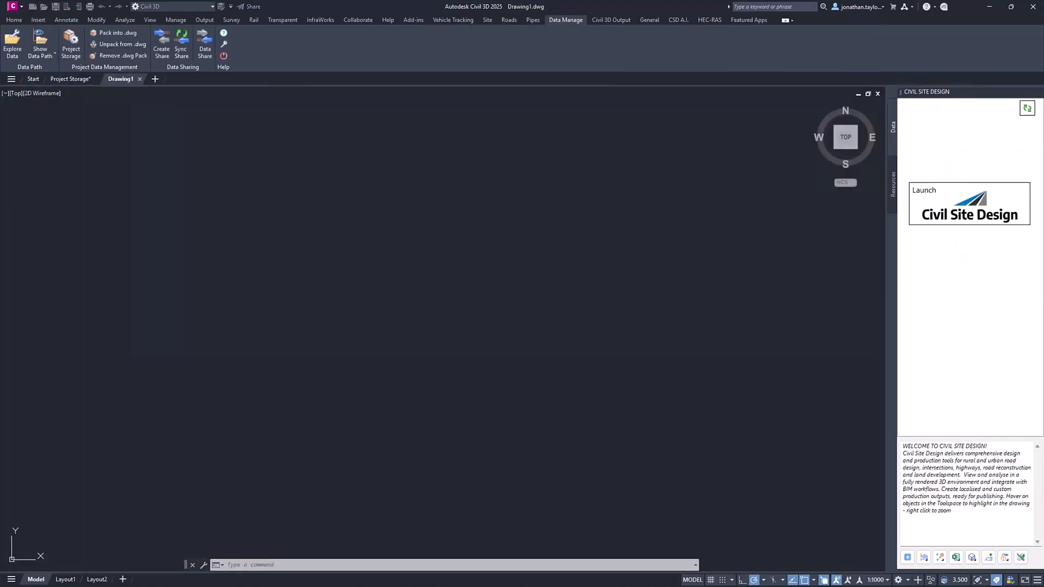
pyautogui.click(55, 8)
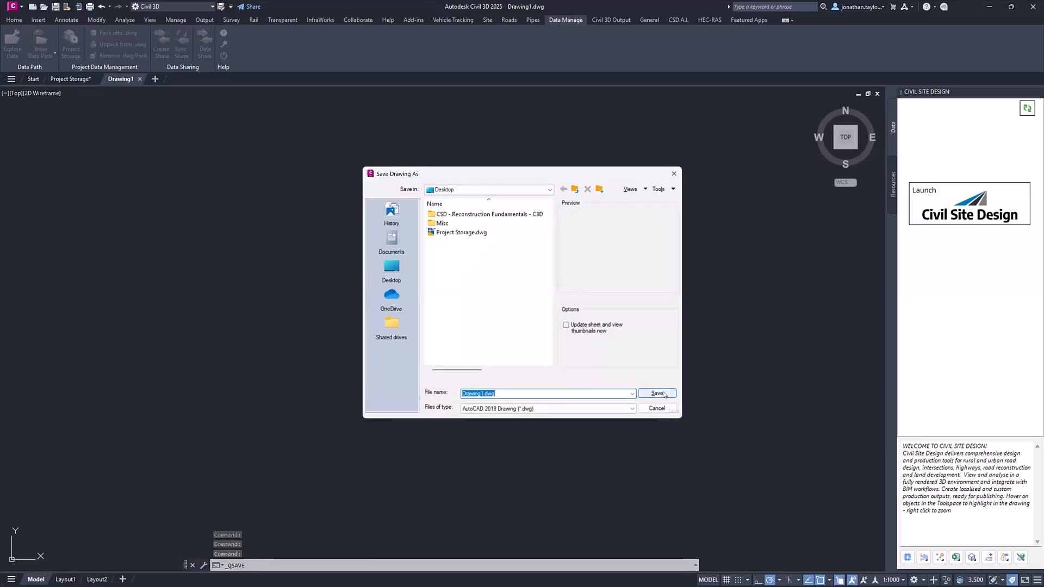
pyautogui.click(658, 393)
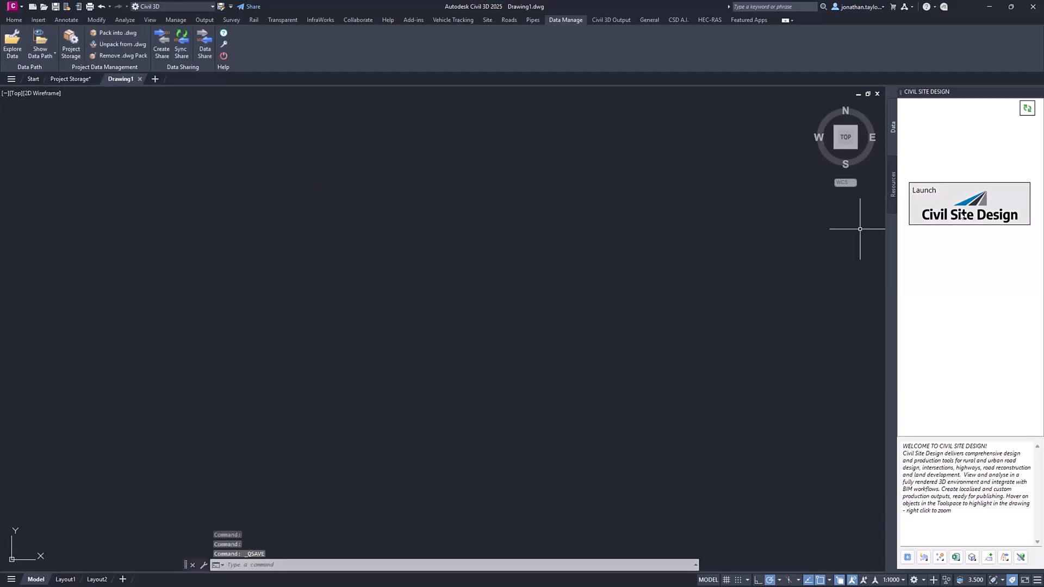
pyautogui.click(964, 211)
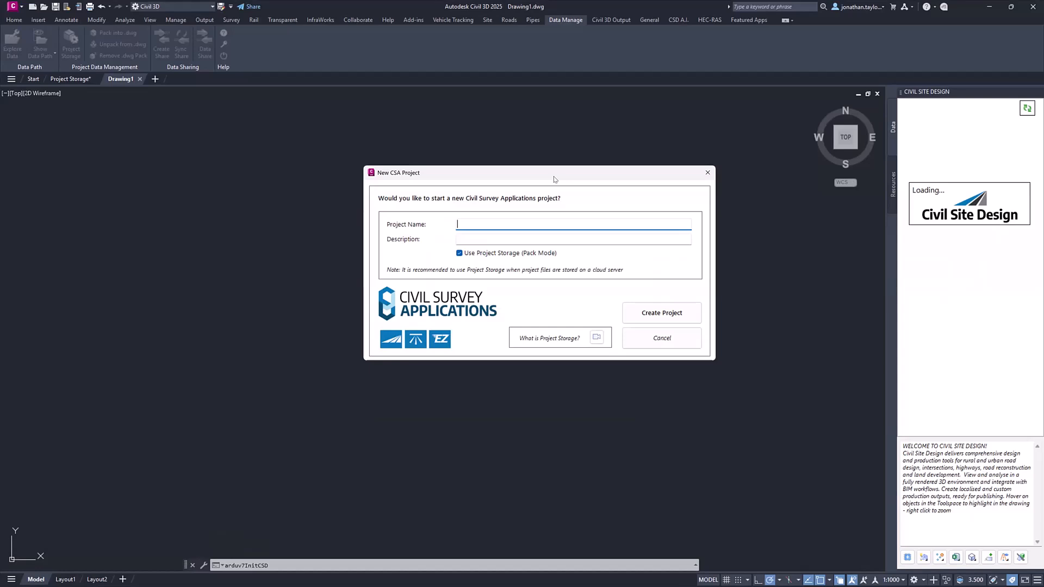
pyautogui.click(460, 253)
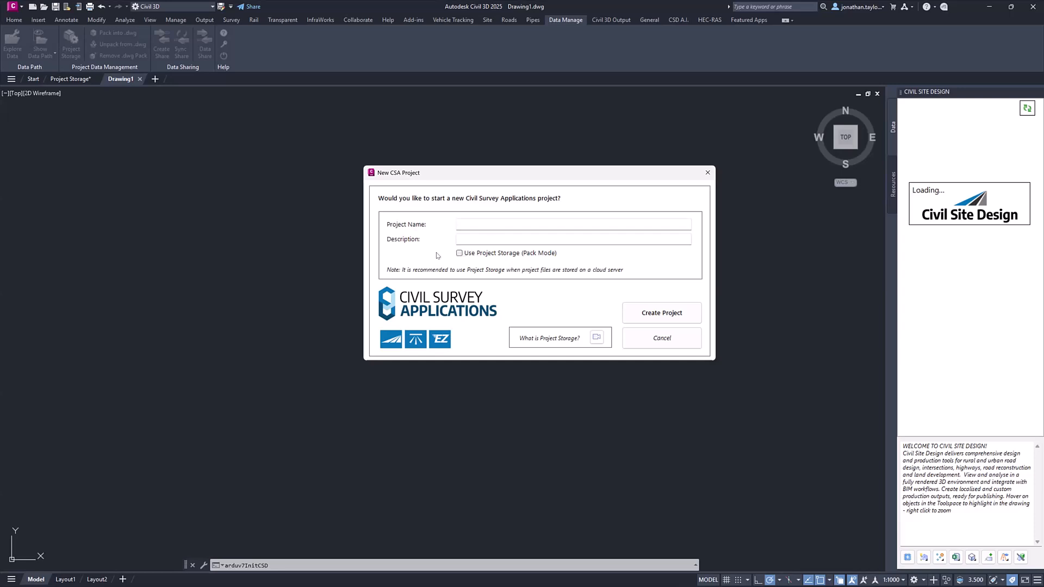
pyautogui.click(660, 346)
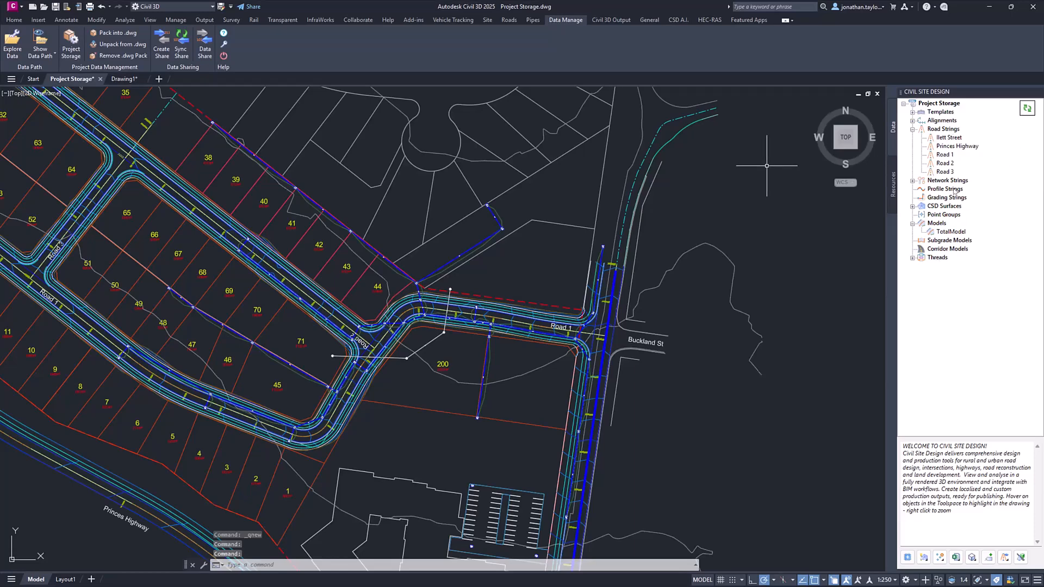
# - Add the line "Webinar Version" to the session notes in the Project Storage settings of Project Storage.dwg
pyautogui.moveTo(954, 192)
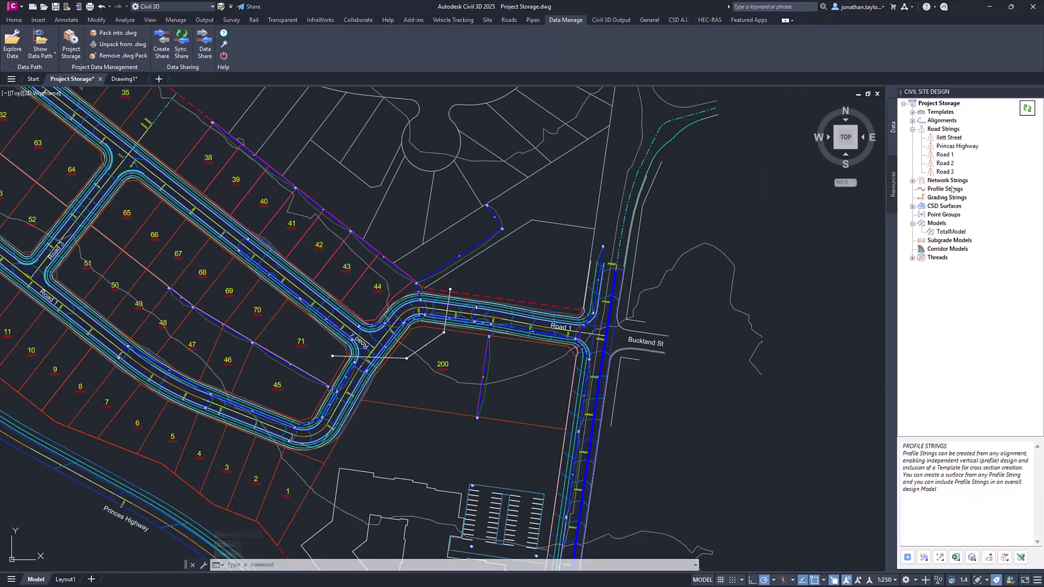
pyautogui.rightClick(937, 103)
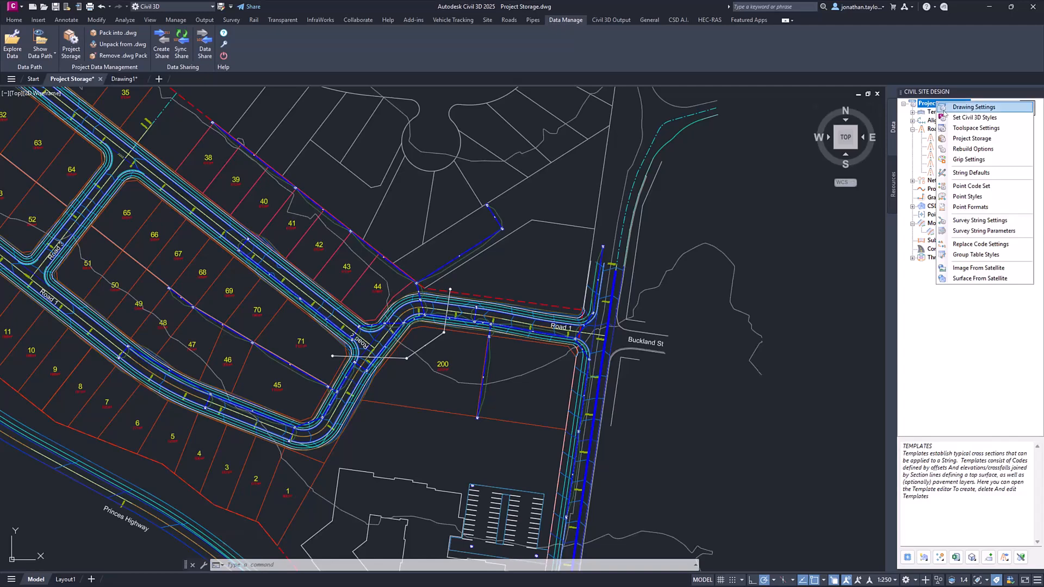
pyautogui.click(956, 139)
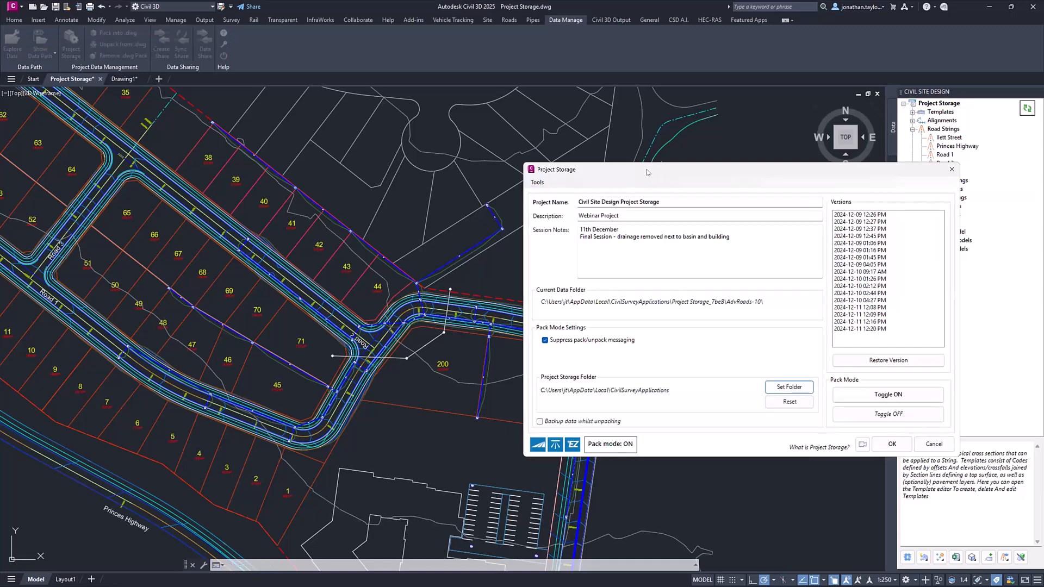
pyautogui.moveTo(647, 172); pyautogui.dragTo(439, 140)
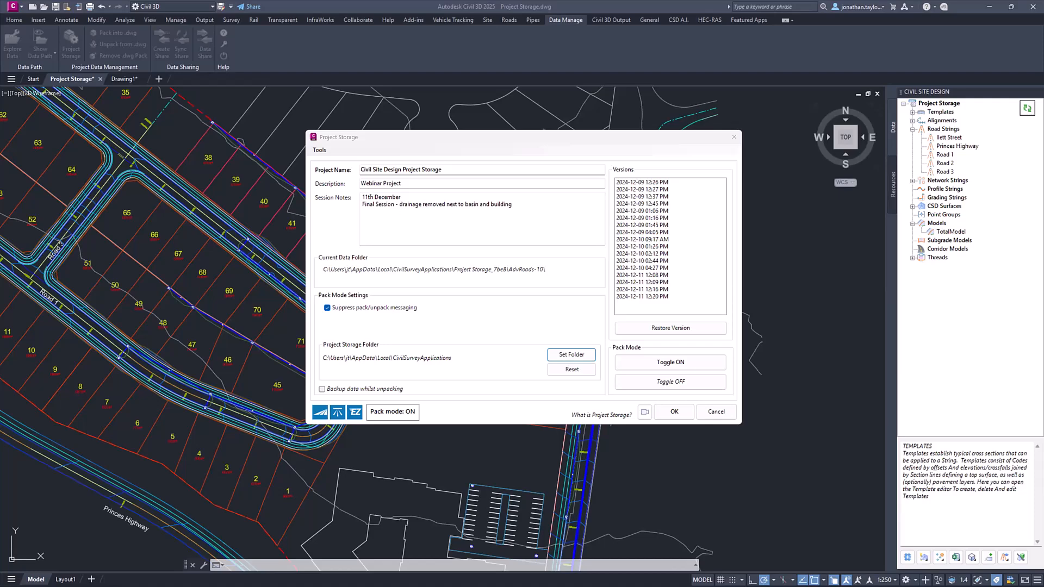
pyautogui.click(518, 206)
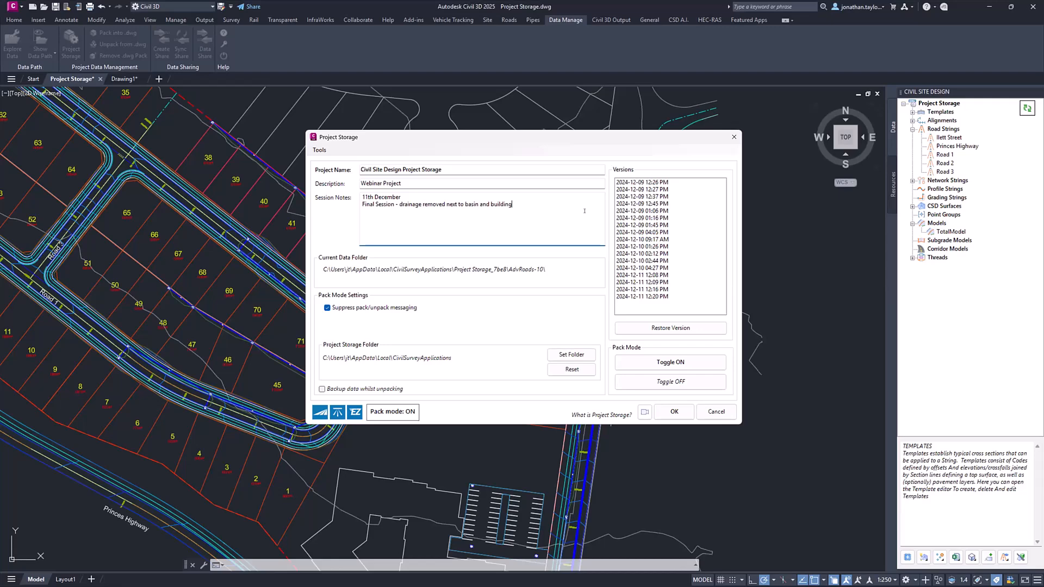
pyautogui.write('Webinar Version')
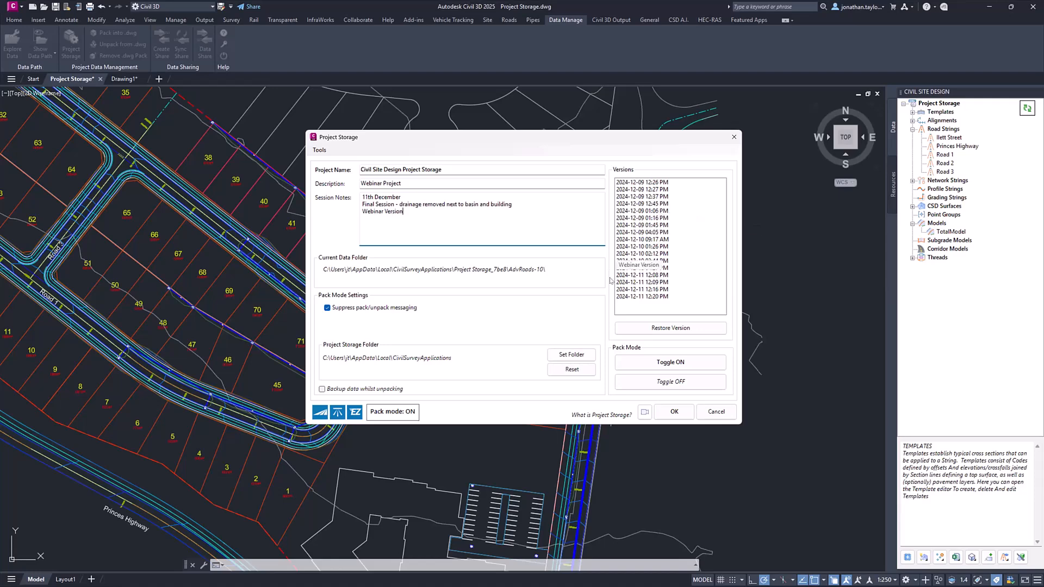
# - Review the saved versions, data folder paths and storage folder maintenance options, and accept the Project Storage settings
pyautogui.moveTo(625, 300)
pyautogui.press('ctrl')
pyautogui.click(416, 365)
pyautogui.click(491, 274)
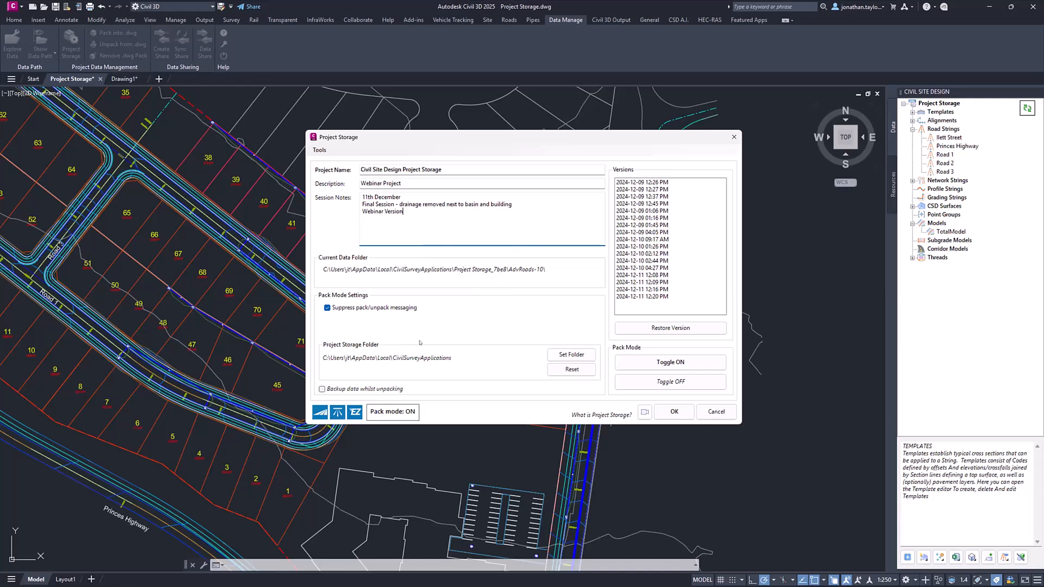
pyautogui.click(402, 358)
pyautogui.moveTo(532, 138); pyautogui.dragTo(638, 146)
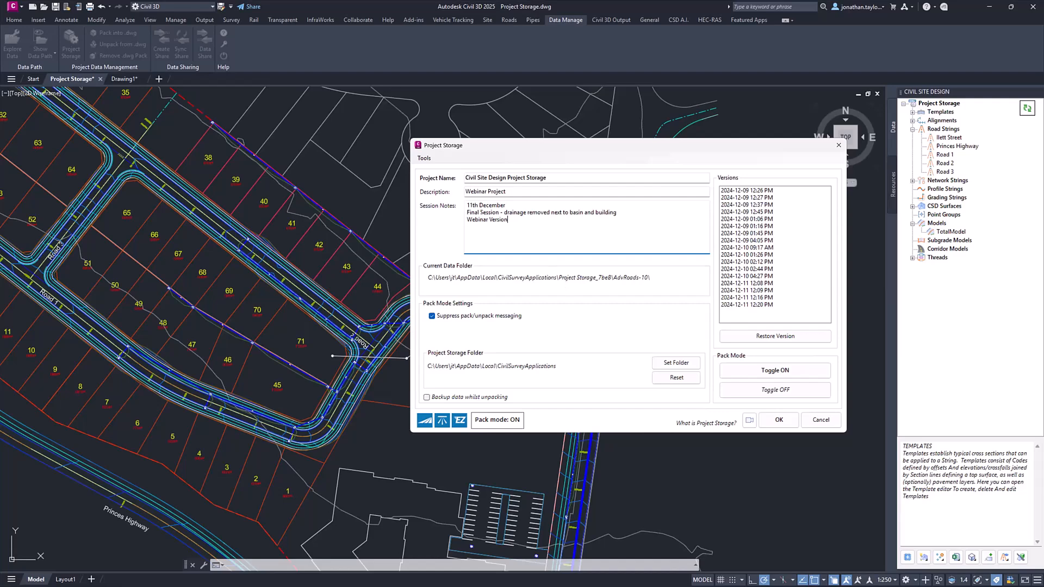
pyautogui.click(425, 160)
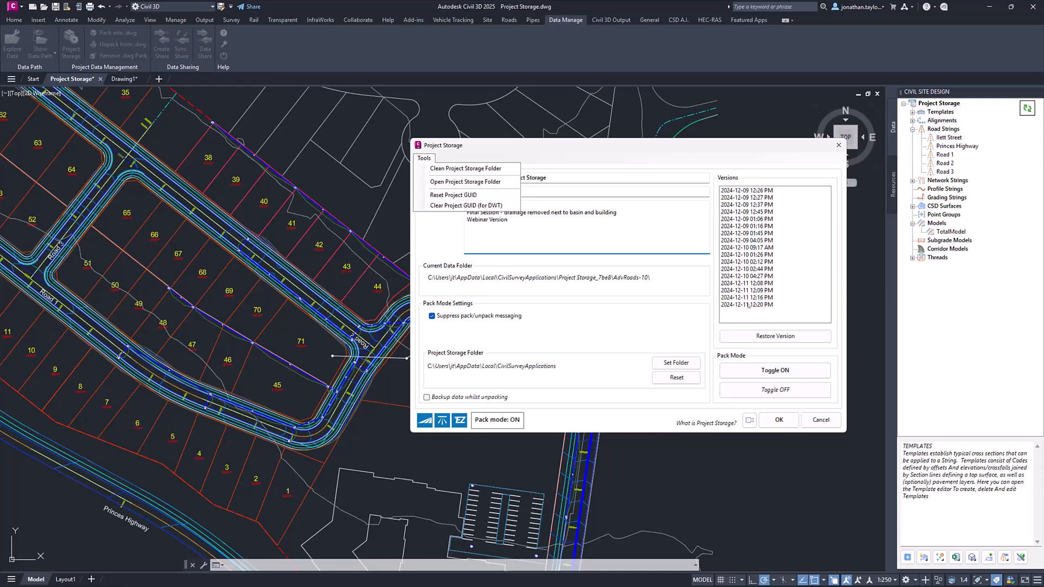
pyautogui.click(712, 144)
pyautogui.rightClick(747, 191)
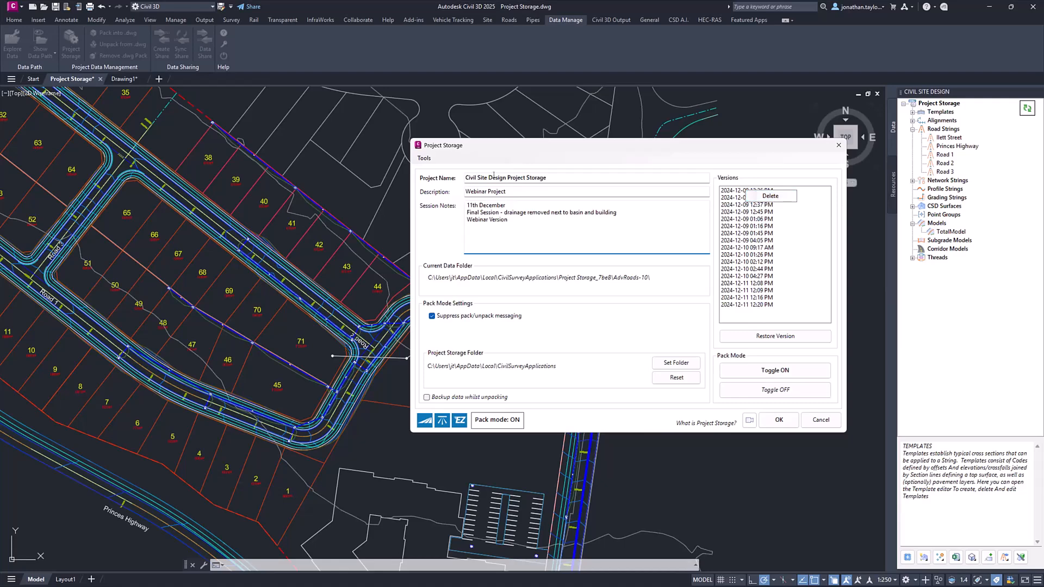
pyautogui.click(419, 158)
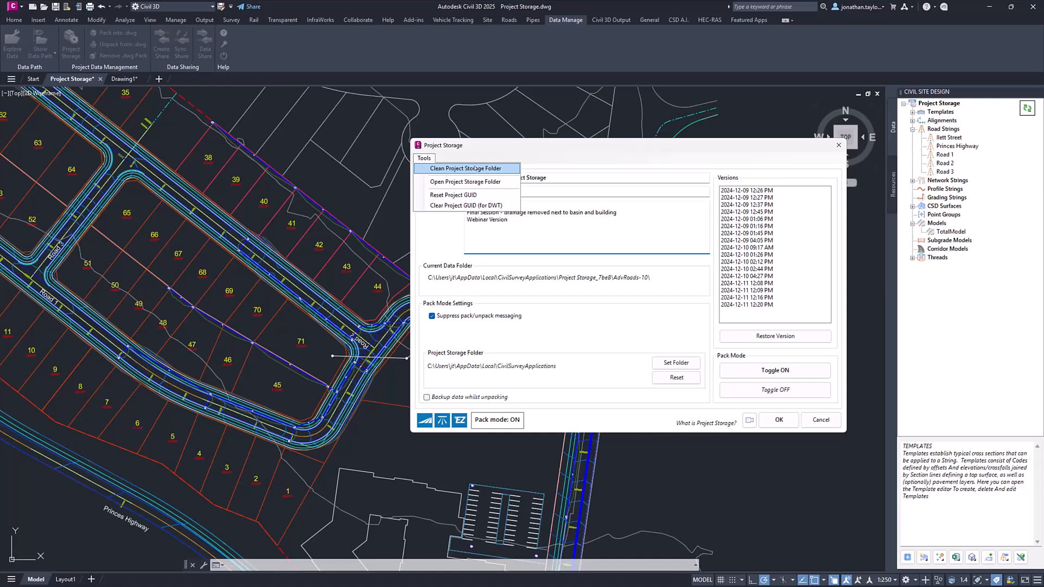
pyautogui.click(545, 156)
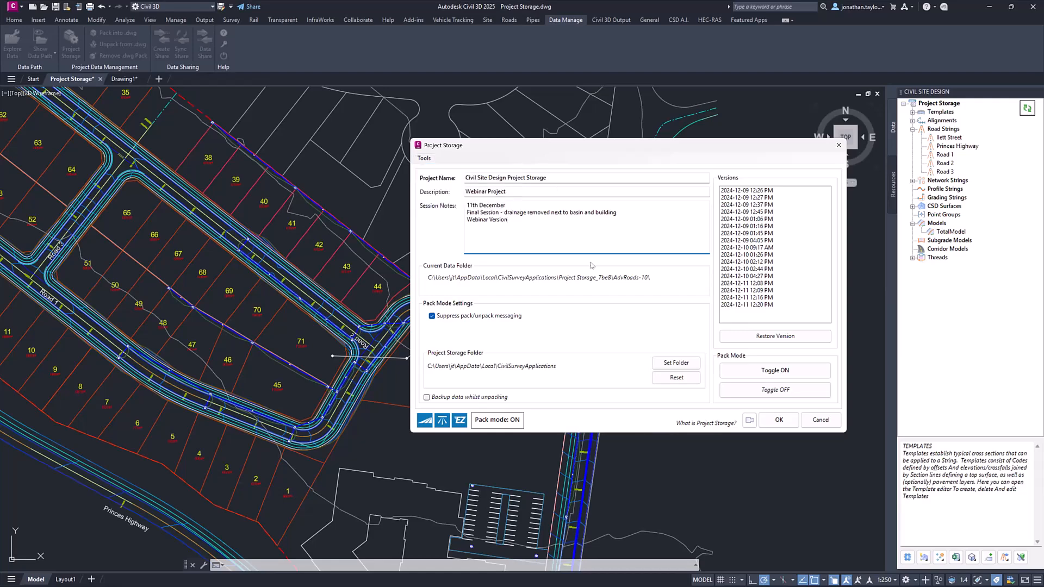
pyautogui.moveTo(582, 152); pyautogui.dragTo(693, 130)
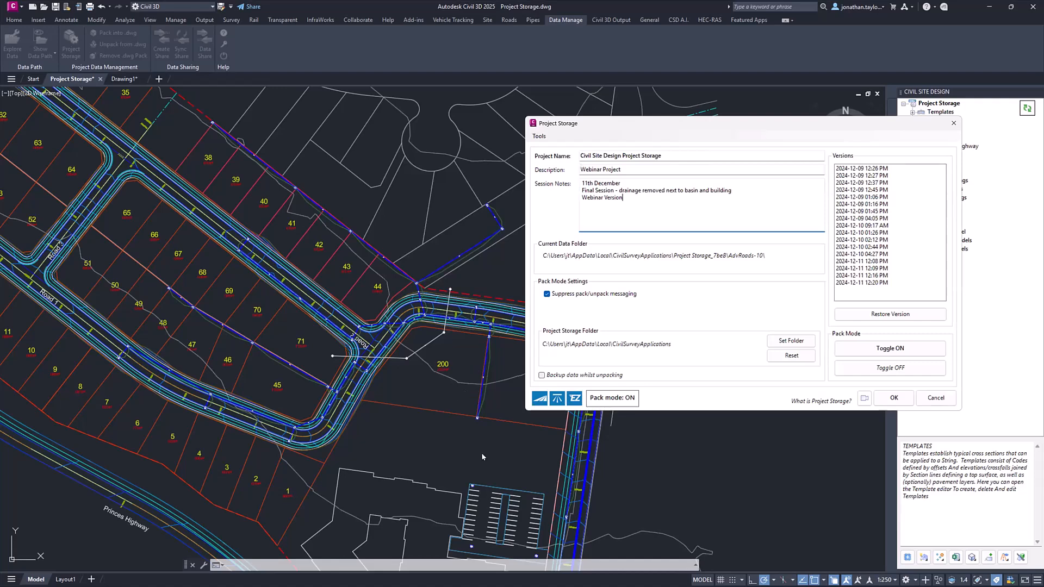
pyautogui.click(892, 398)
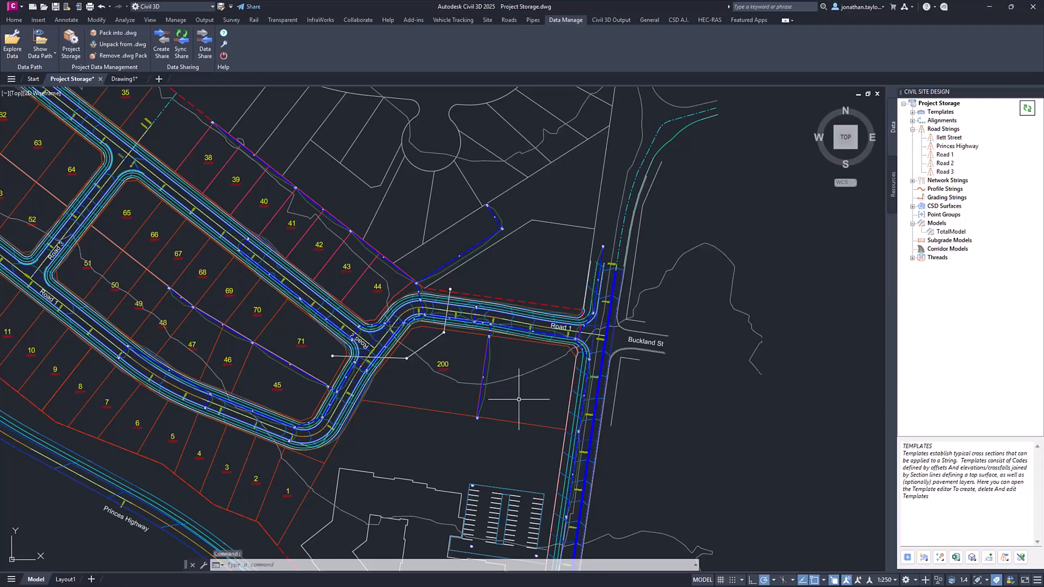
pyautogui.moveTo(562, 393)
pyautogui.mouseDown(button='middle')
pyautogui.moveTo(592, 383)
pyautogui.moveTo(462, 265)
pyautogui.moveTo(423, 261)
pyautogui.mouseUp(button='middle')
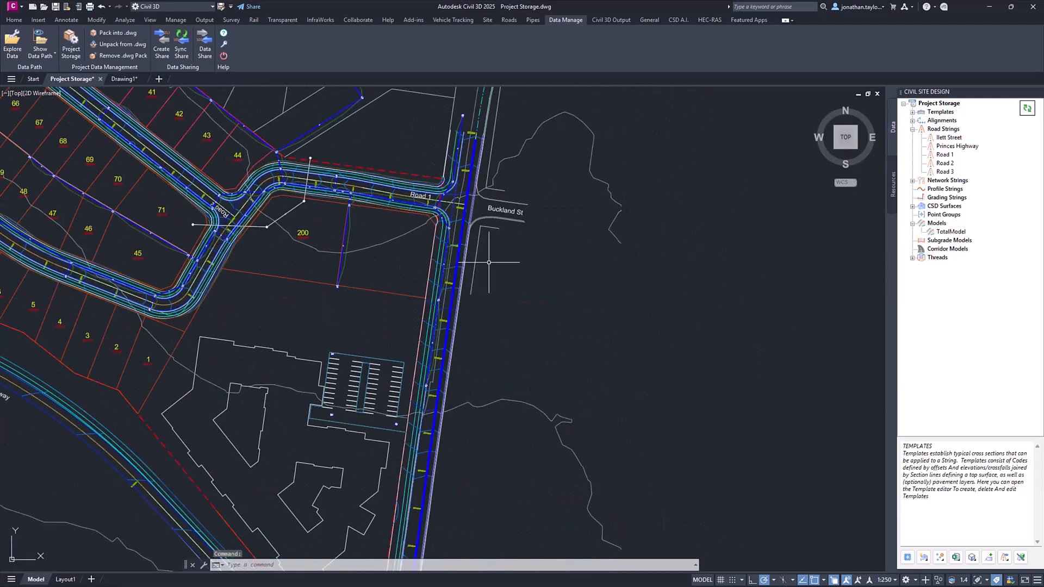
pyautogui.rightClick(928, 106)
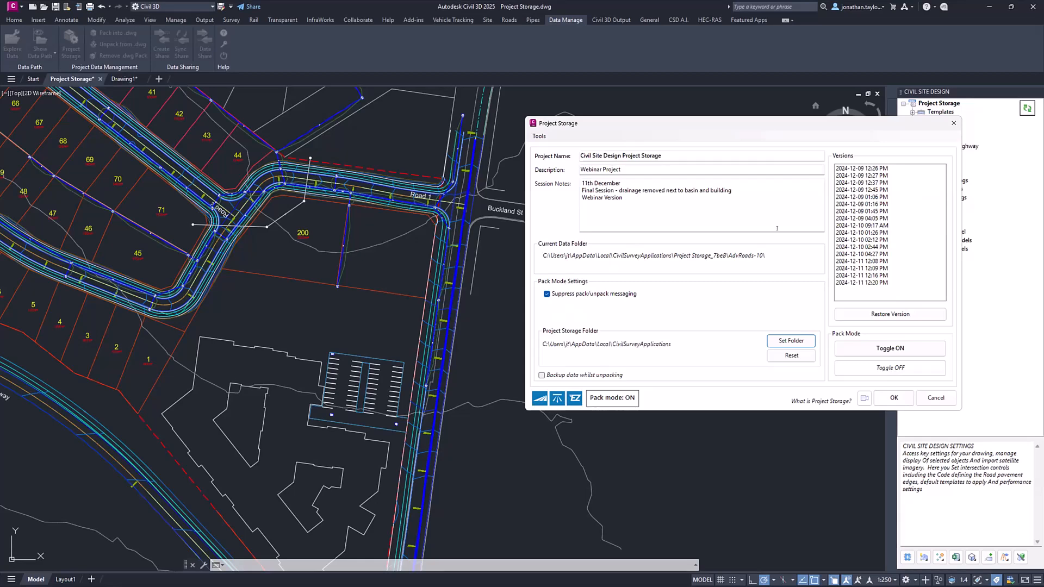
pyautogui.moveTo(874, 276)
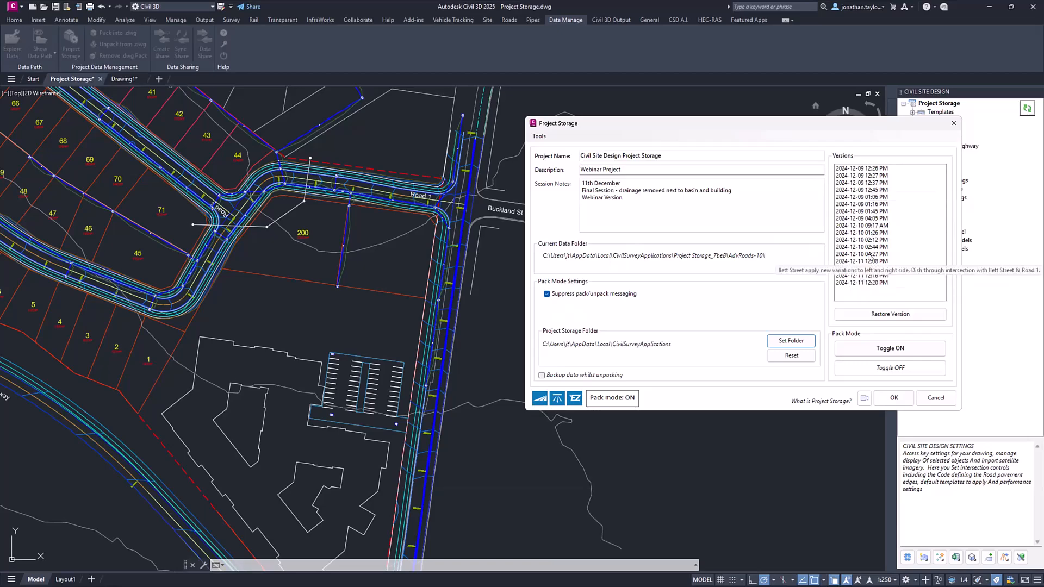
pyautogui.click(871, 254)
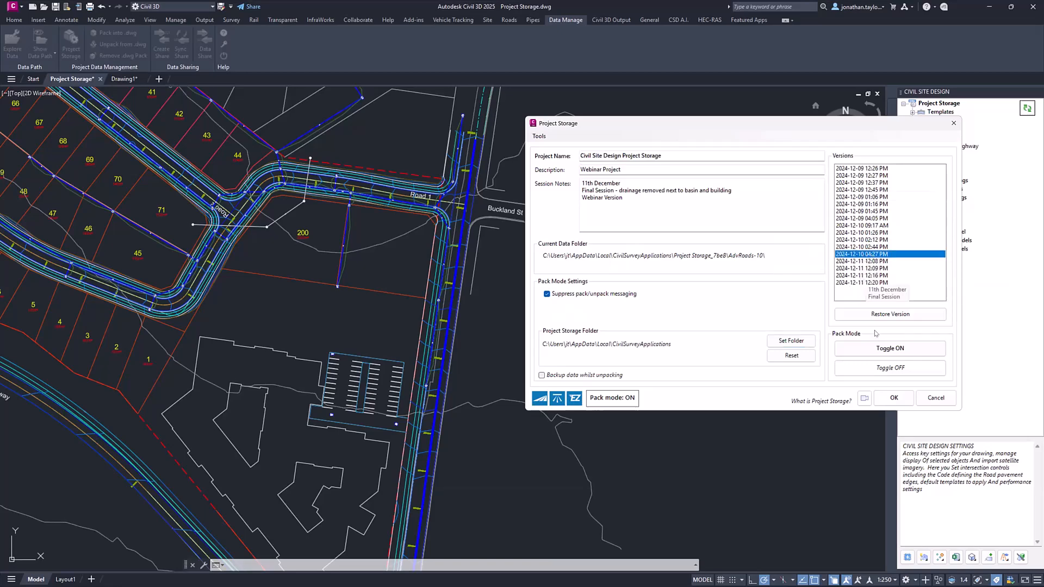
pyautogui.moveTo(877, 256)
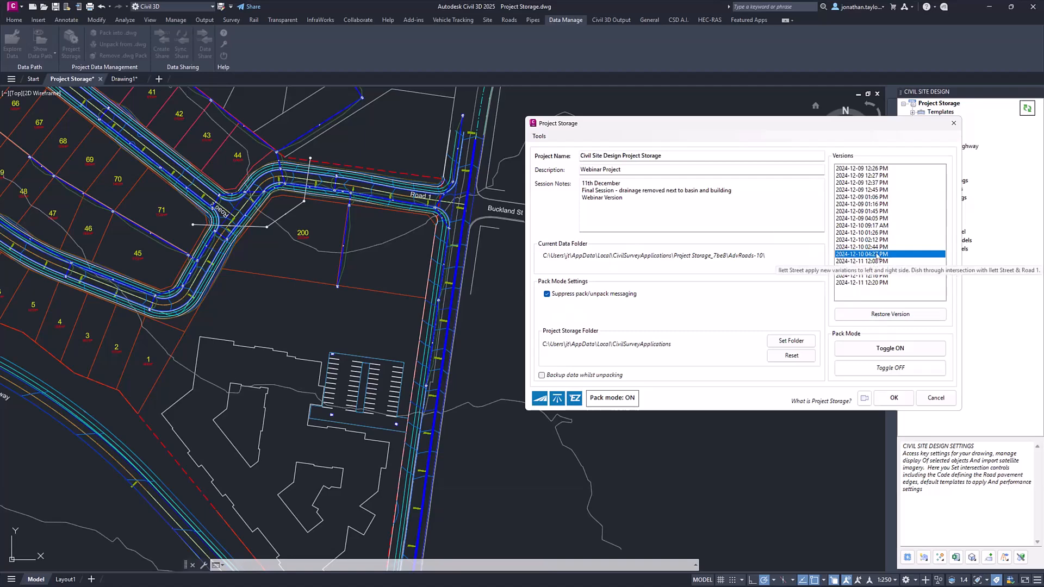
pyautogui.click(851, 319)
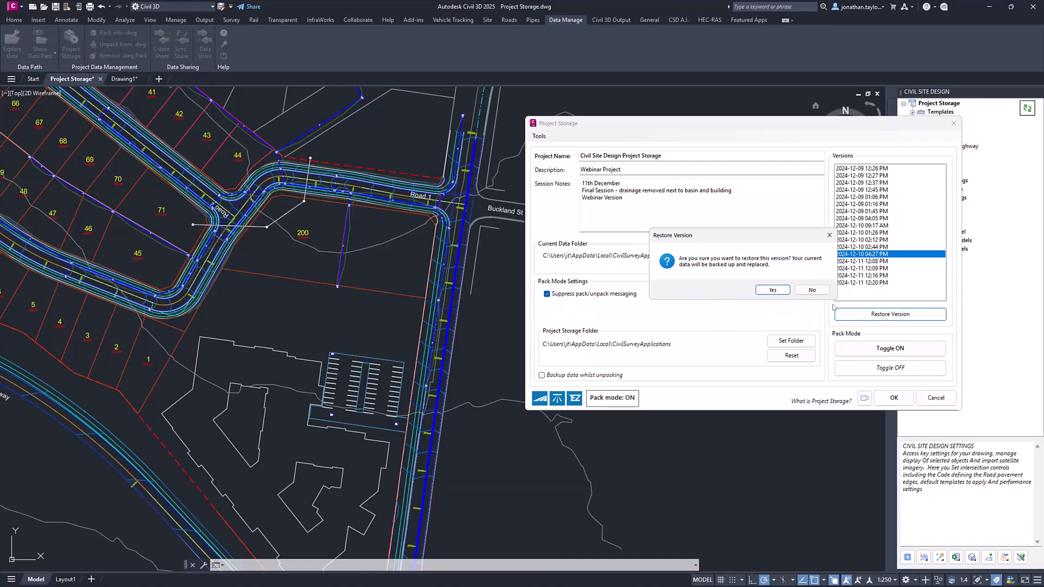
pyautogui.press('ctrl')
pyautogui.press('ctrl')
pyautogui.press('ctrl')
pyautogui.press('ctrl')
pyautogui.press('ctrl')
pyautogui.click(772, 290)
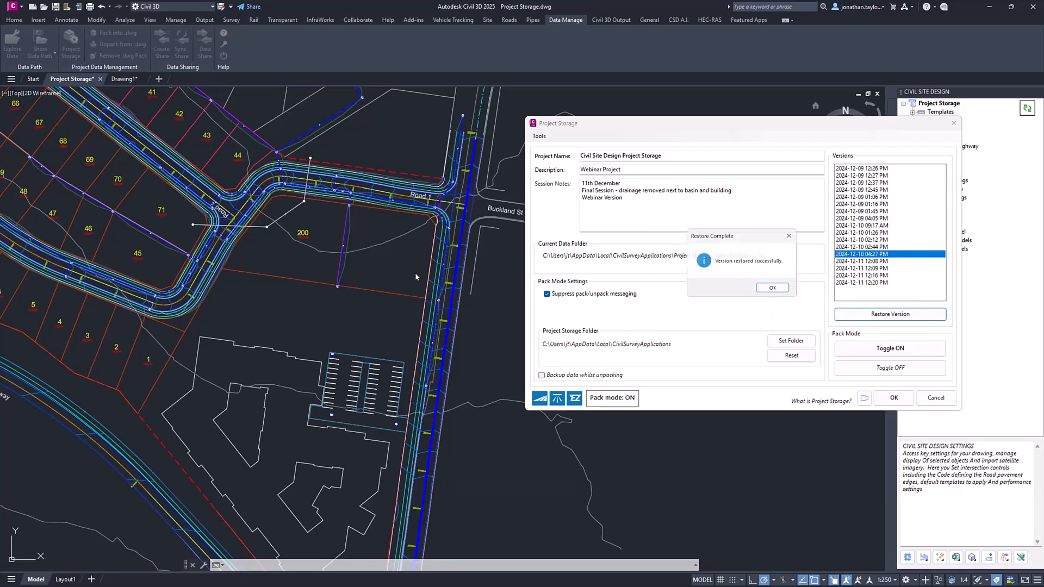
pyautogui.click(778, 293)
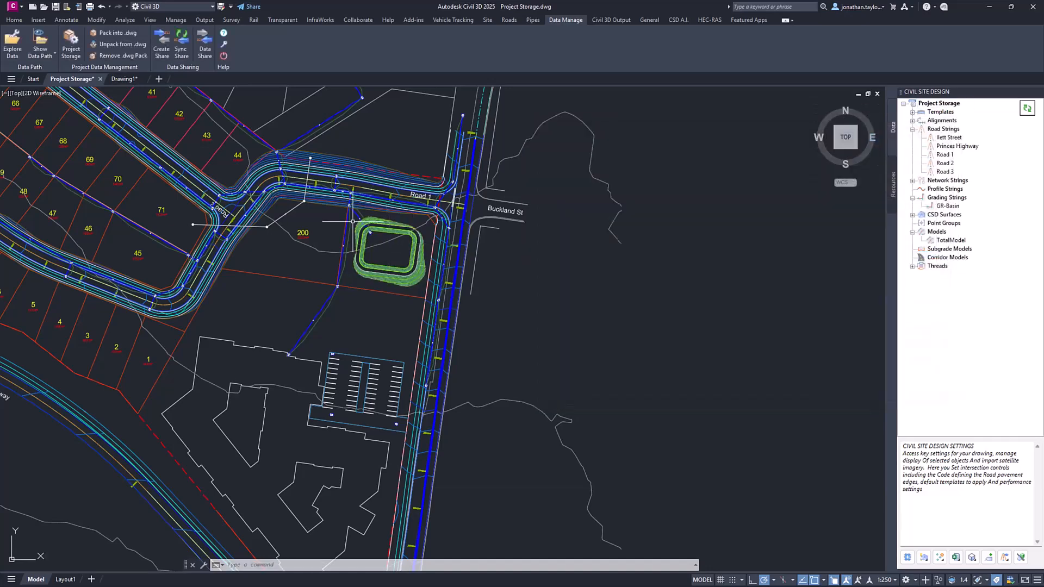
pyautogui.moveTo(339, 210); pyautogui.dragTo(598, 338, button='middle')
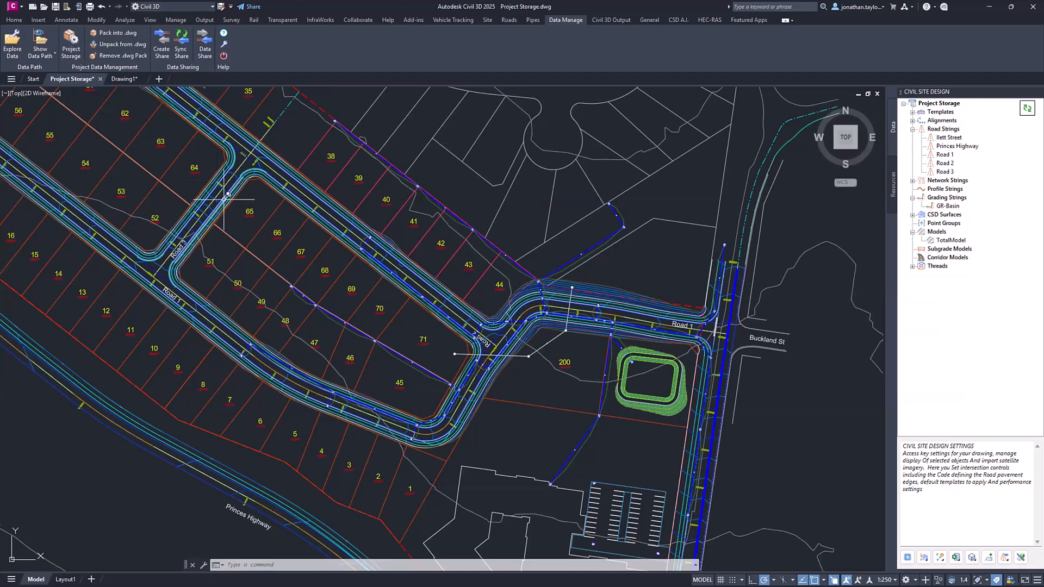
pyautogui.moveTo(347, 287)
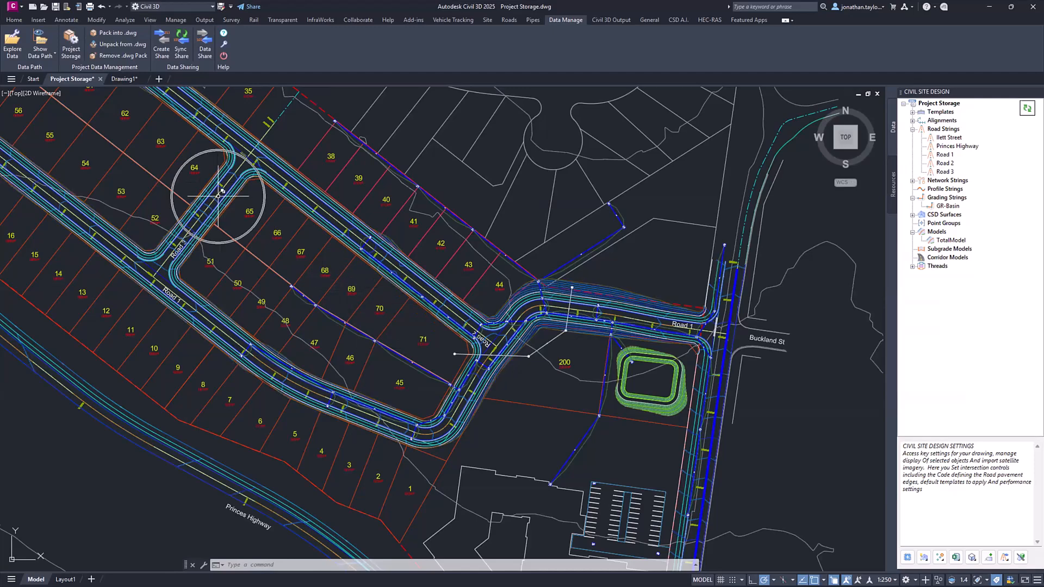
# - Examine the restored design around lot 200, including the green basin and the strings running towards the building
pyautogui.moveTo(219, 195)
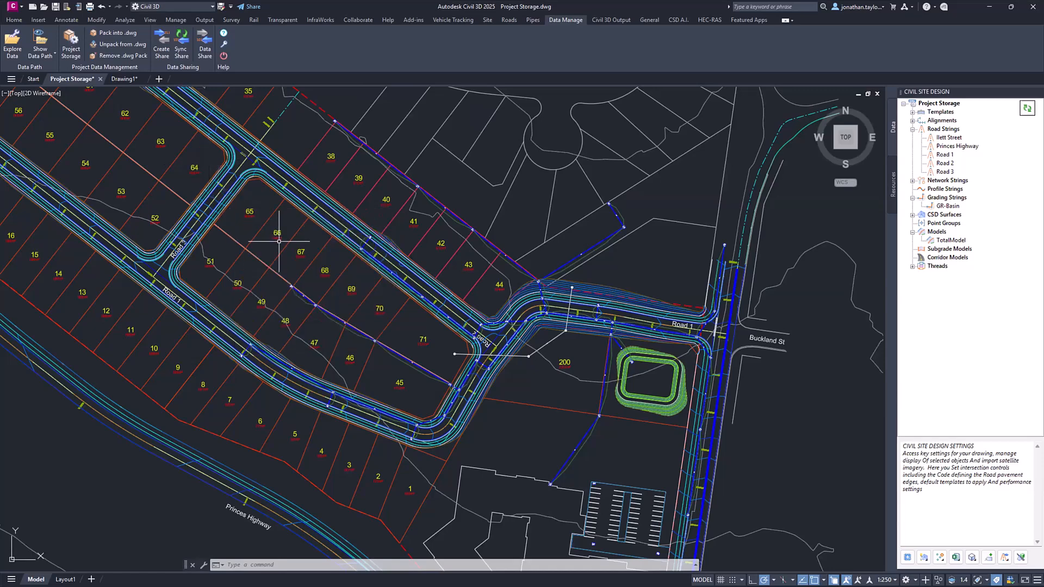
pyautogui.moveTo(652, 448); pyautogui.dragTo(468, 253, button='middle')
pyautogui.scroll(3, 467, 289)
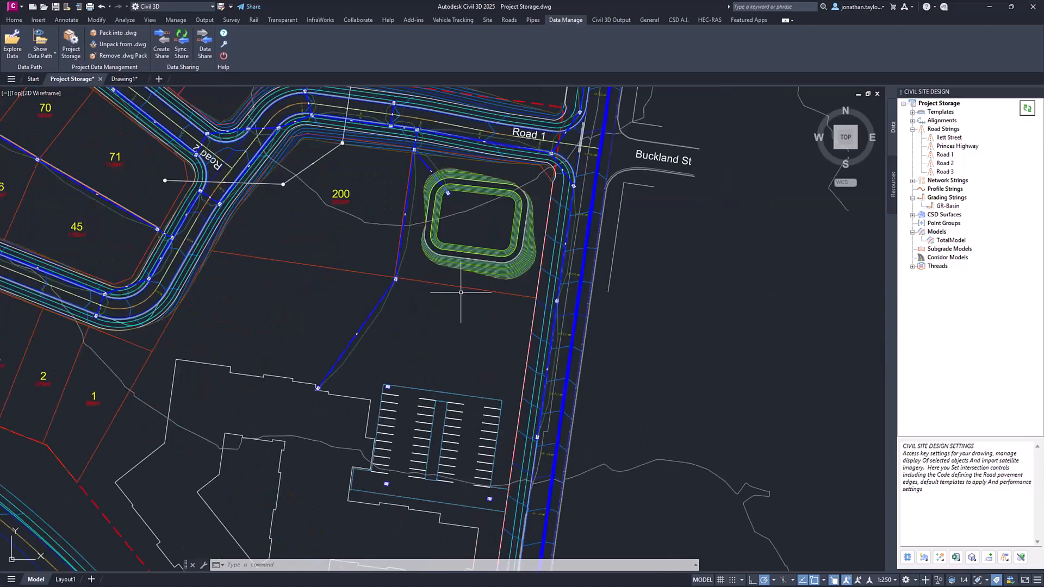
pyautogui.click(392, 342)
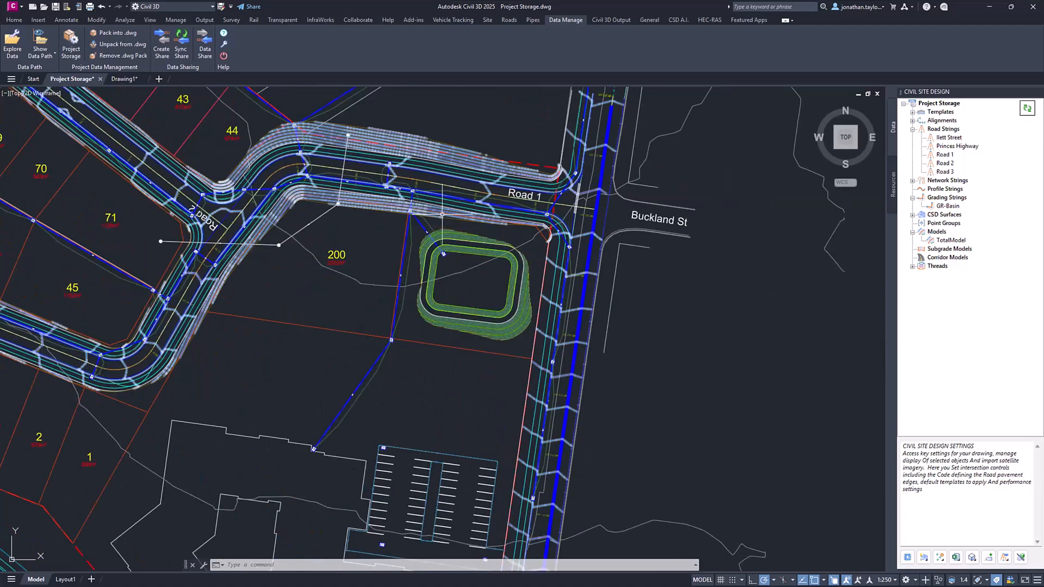
pyautogui.moveTo(474, 206)
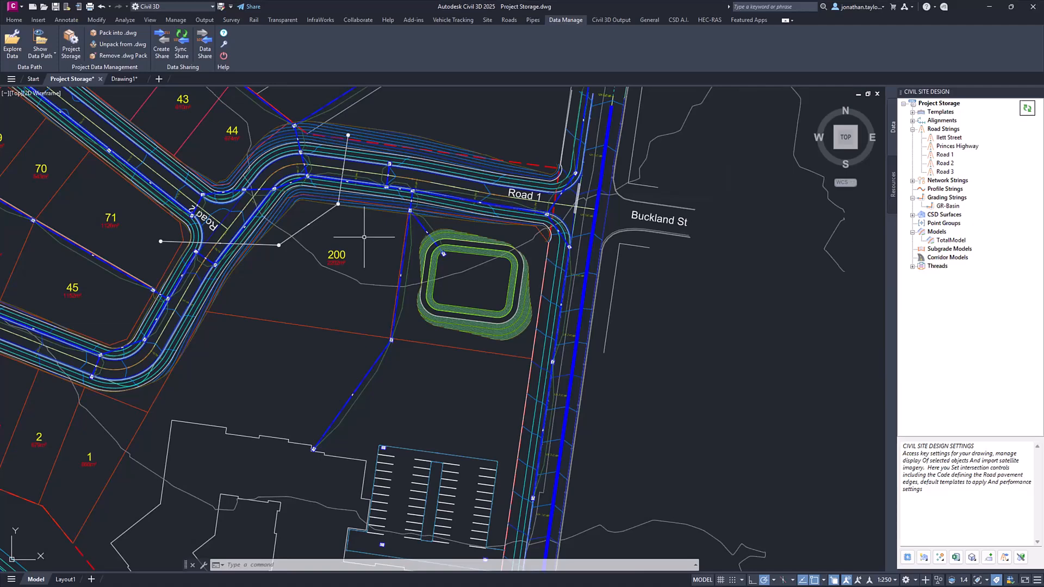
pyautogui.moveTo(368, 237)
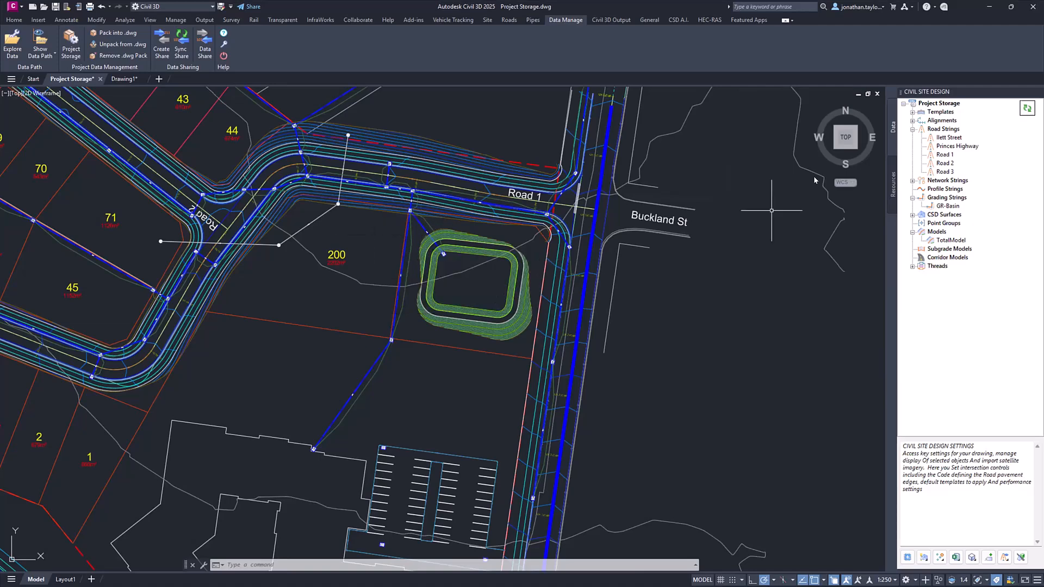
pyautogui.rightClick(948, 104)
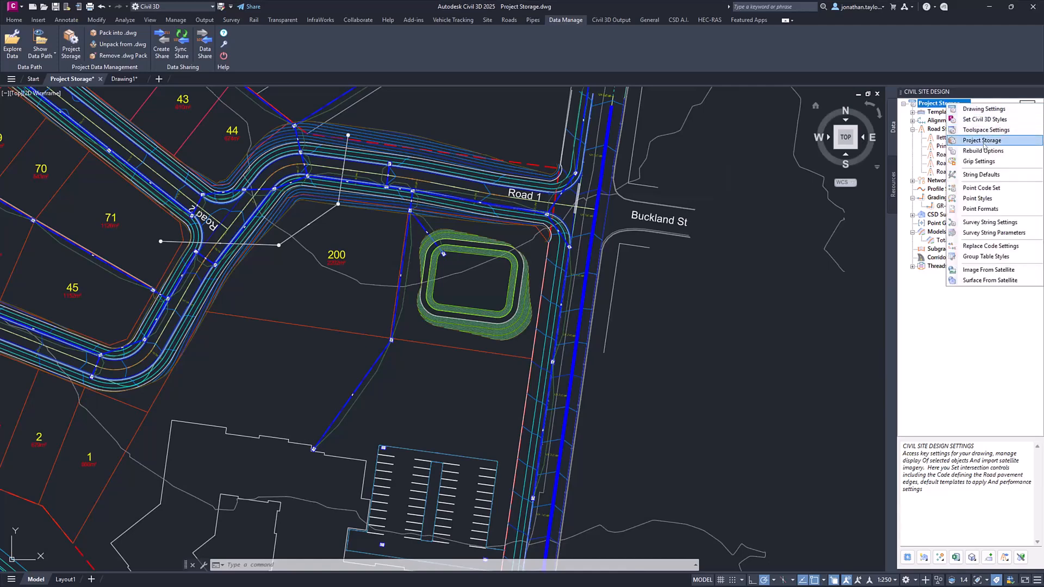
pyautogui.click(982, 141)
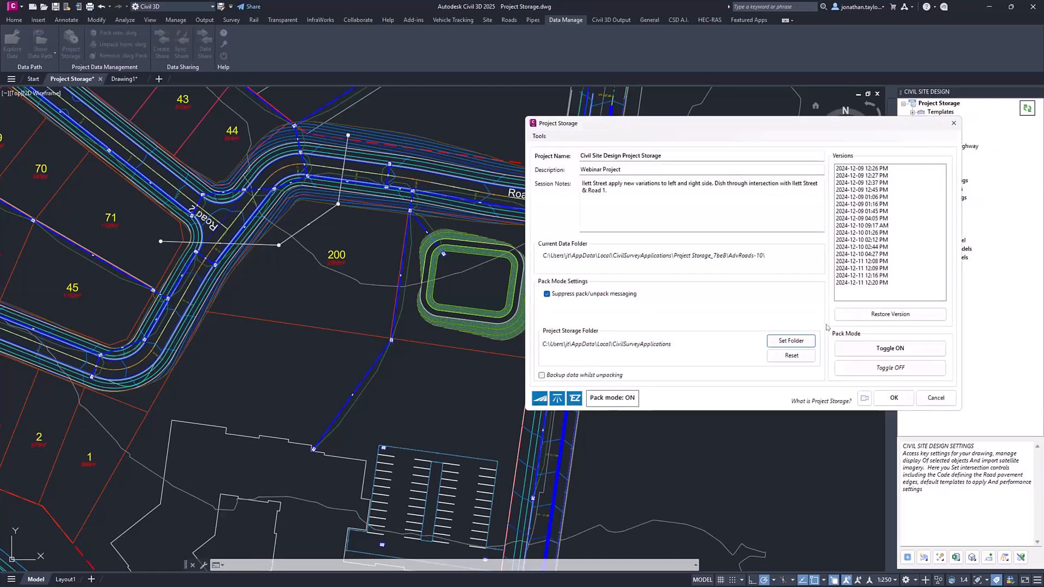
pyautogui.click(862, 284)
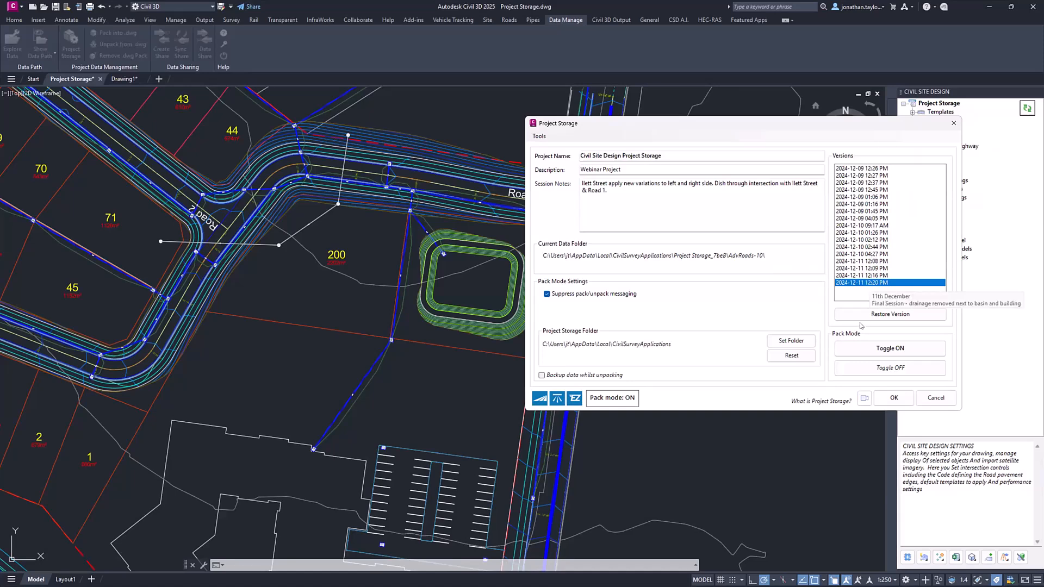
pyautogui.click(881, 314)
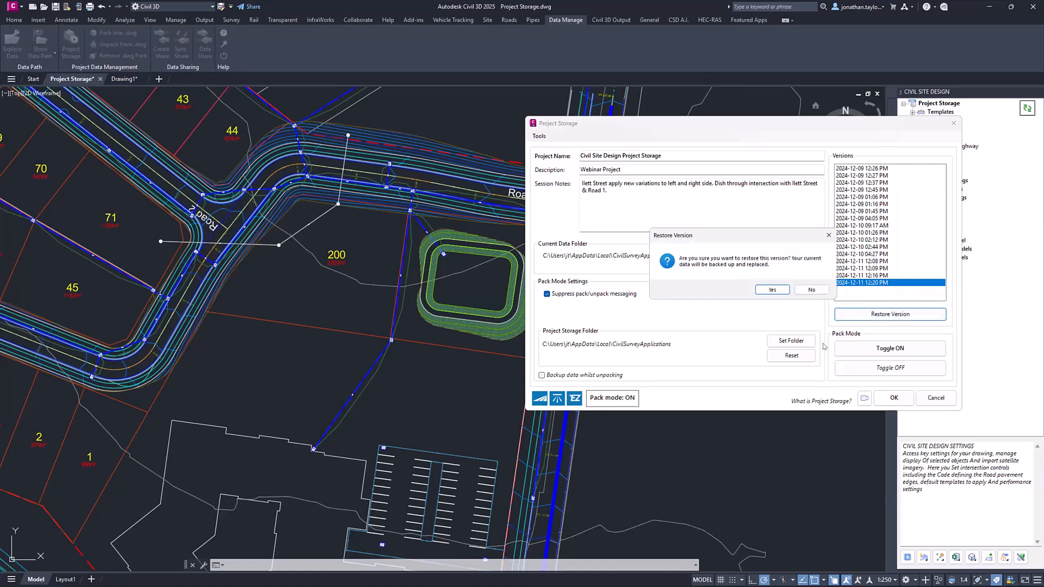
pyautogui.click(772, 290)
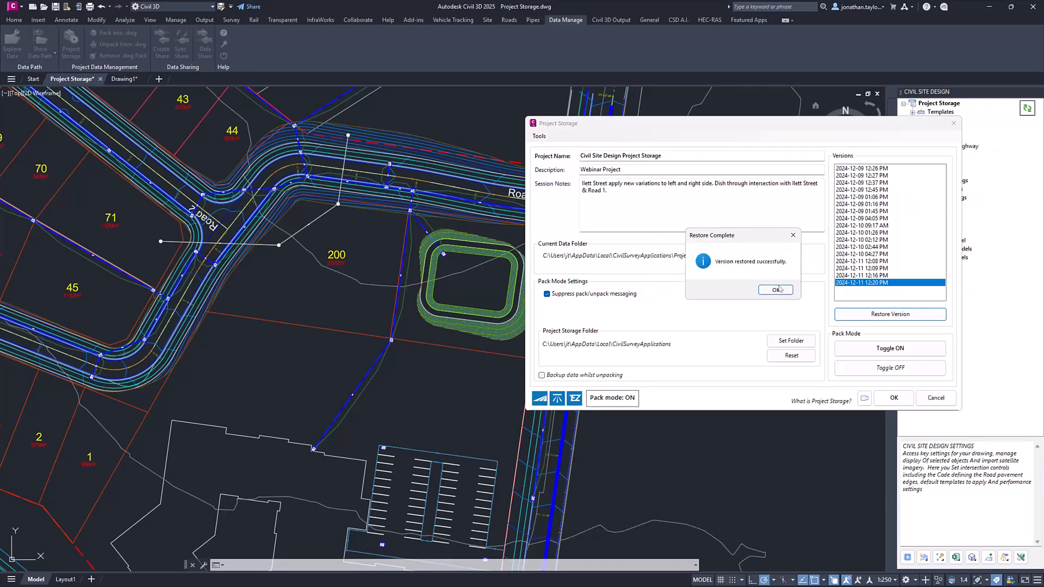
pyautogui.click(776, 294)
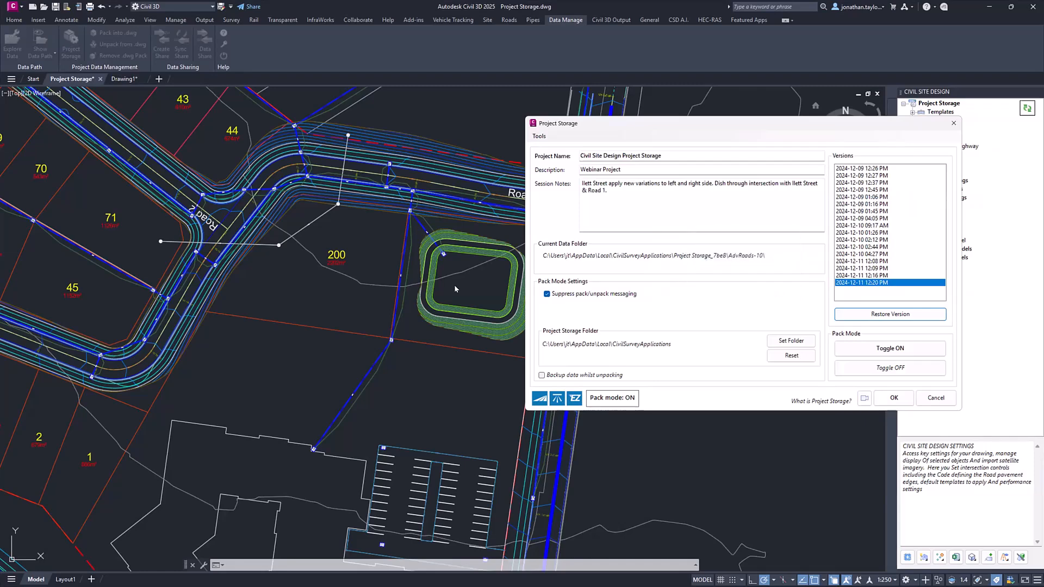
pyautogui.click(899, 399)
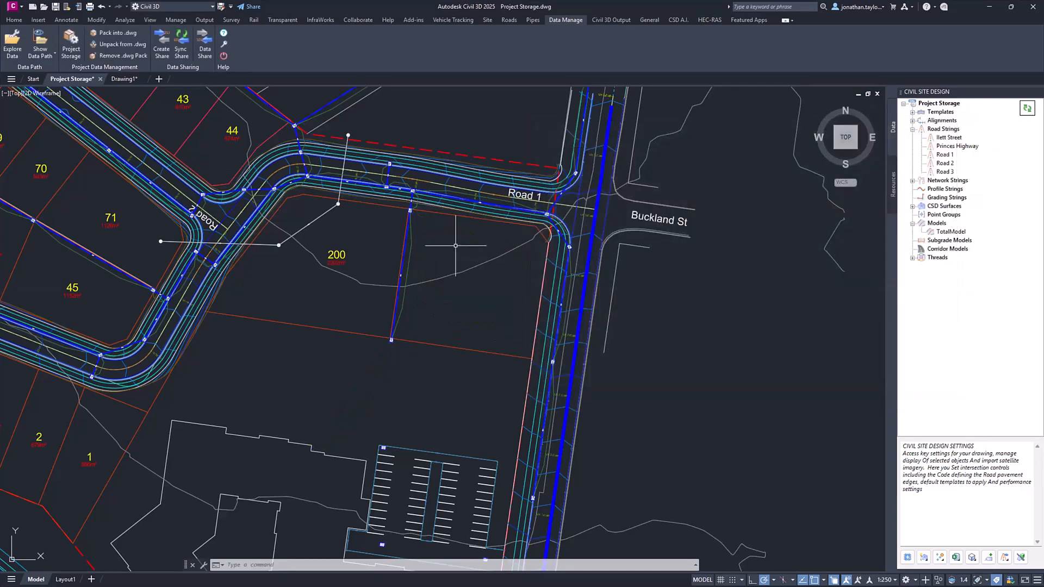
# - Check lot 200 and the Road 1 intersection with Buckland St in the restored version of the design
pyautogui.moveTo(450, 245); pyautogui.dragTo(447, 270, button='middle')
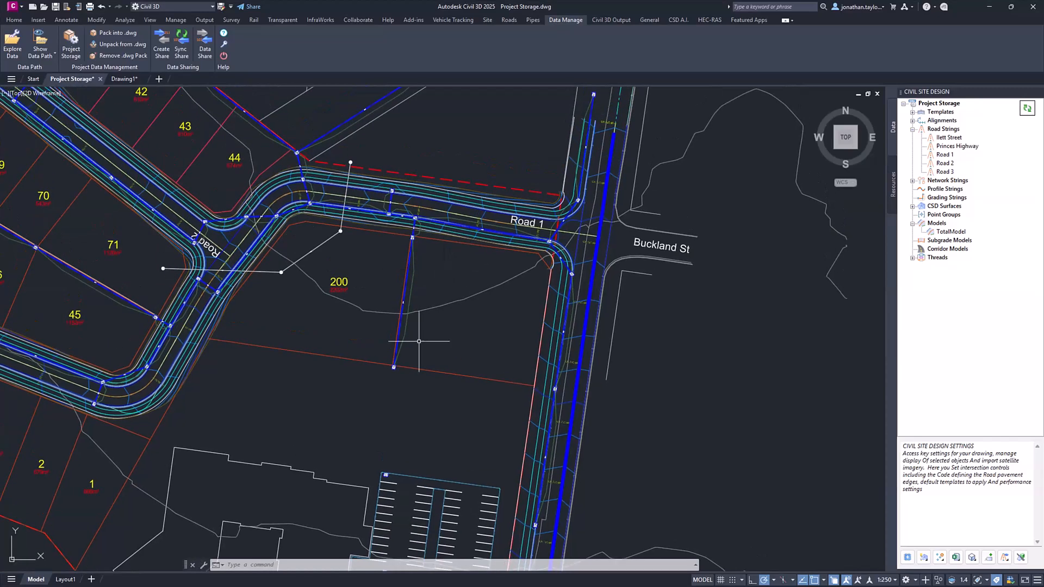
pyautogui.moveTo(474, 311)
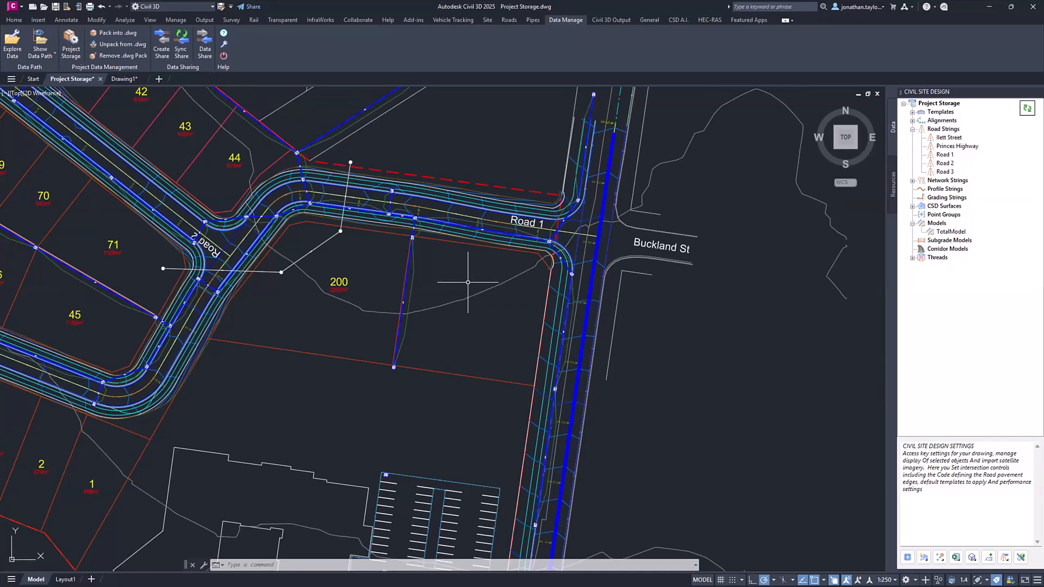
pyautogui.scroll(-3, 447, 303)
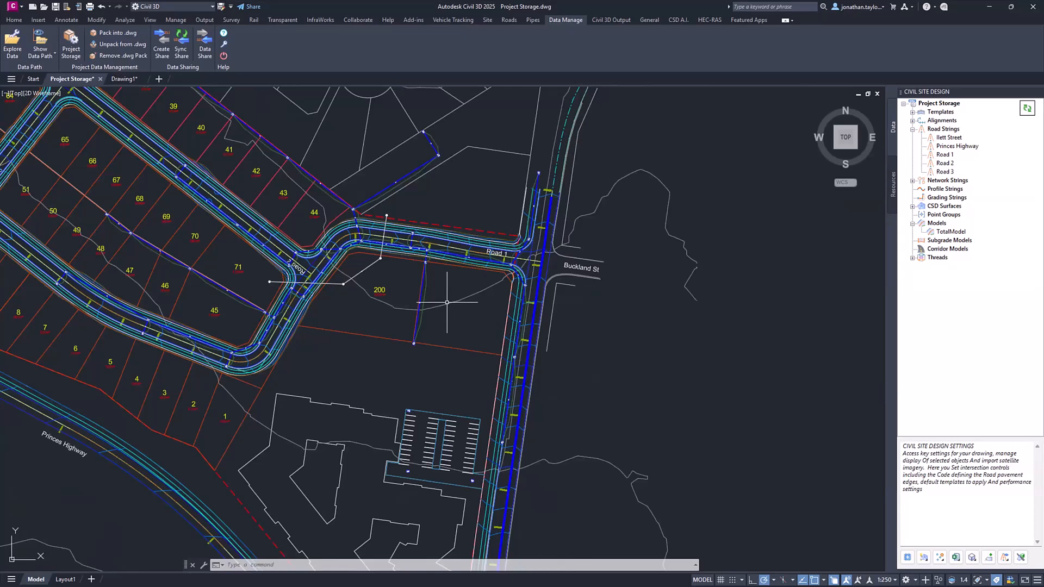
pyautogui.moveTo(446, 303); pyautogui.dragTo(522, 323, button='middle')
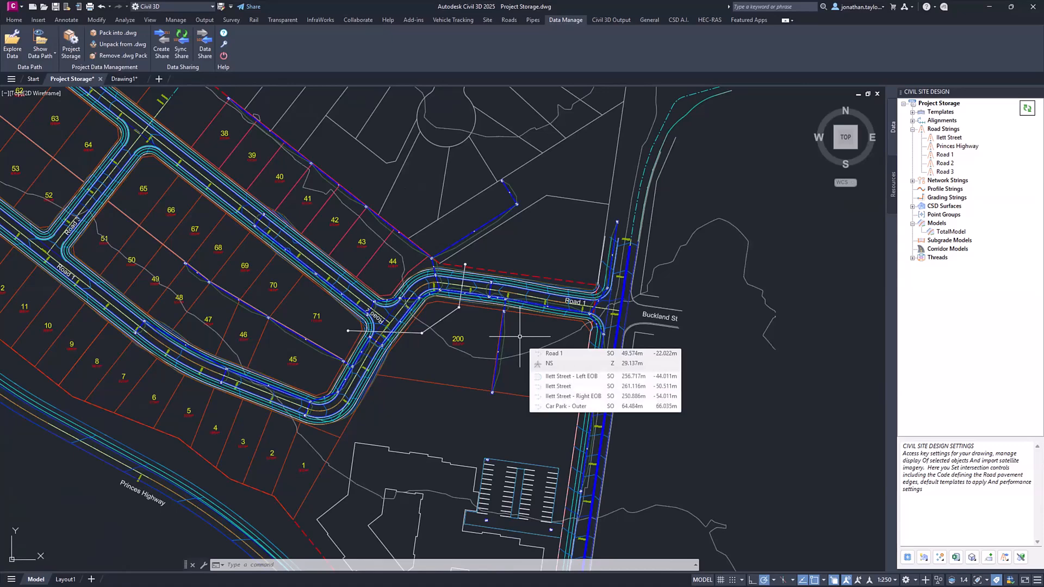
pyautogui.scroll(2, 541, 352)
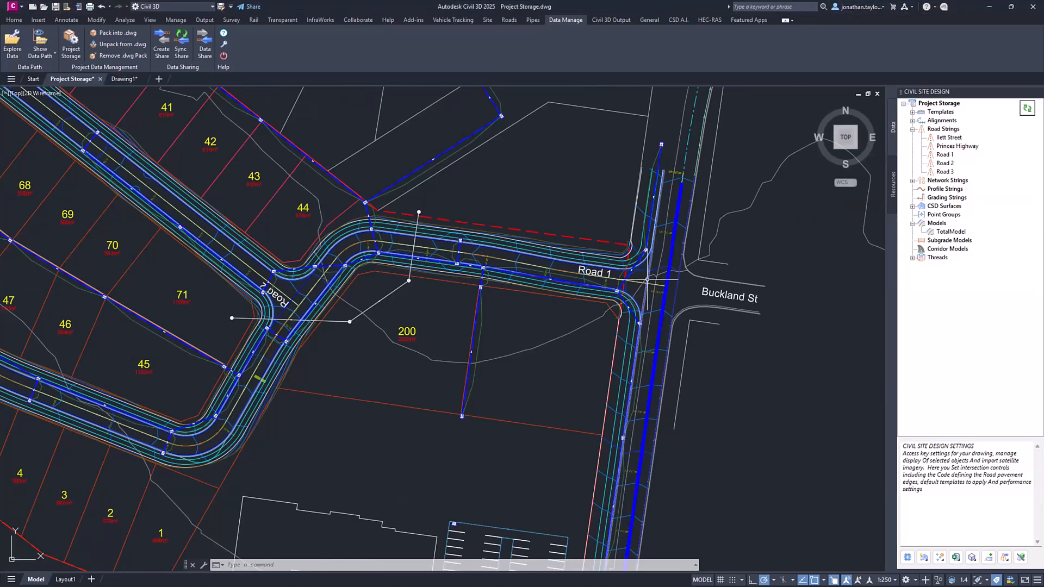
pyautogui.scroll(-1, 549, 309)
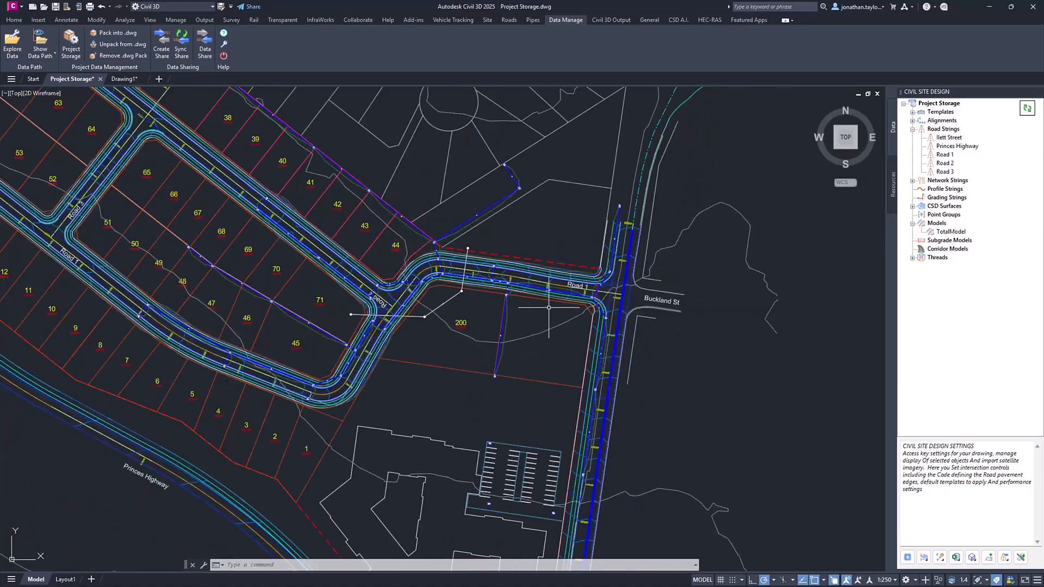
pyautogui.scroll(-1, 476, 277)
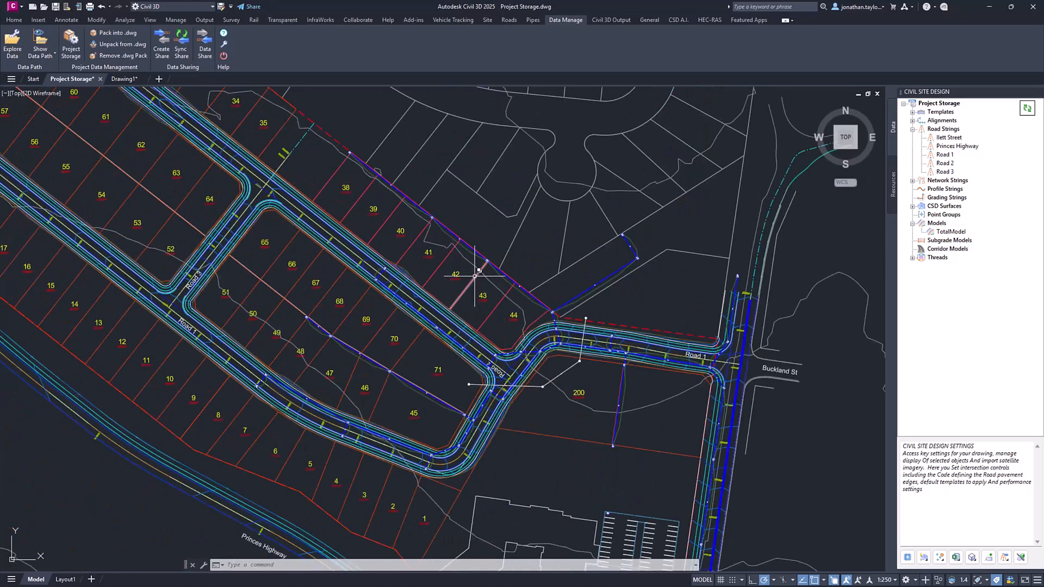
# - Save the Project Storage drawing with its restored data
pyautogui.click(56, 7)
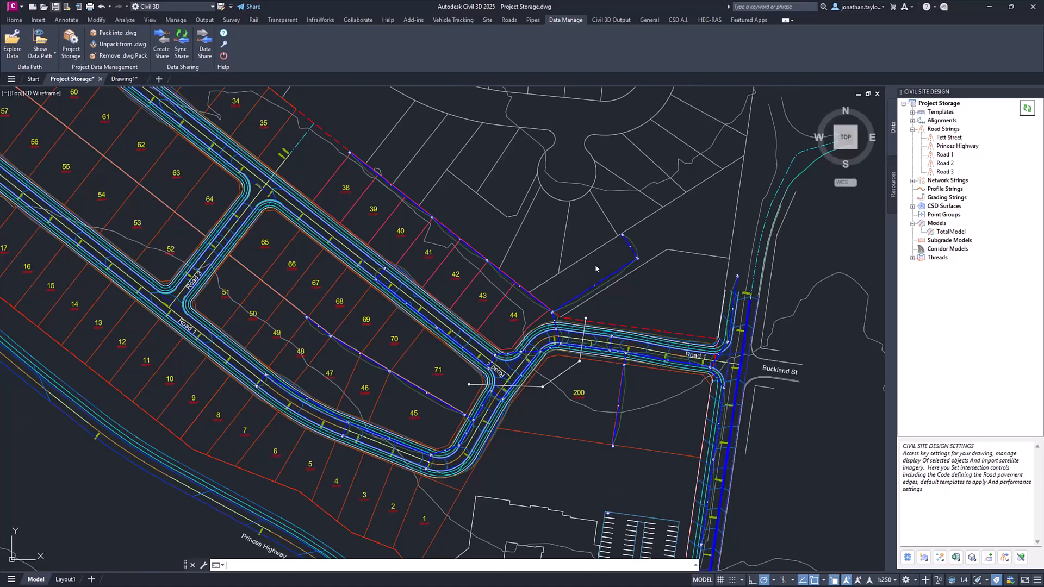
pyautogui.hotkey('ctrl', 's')
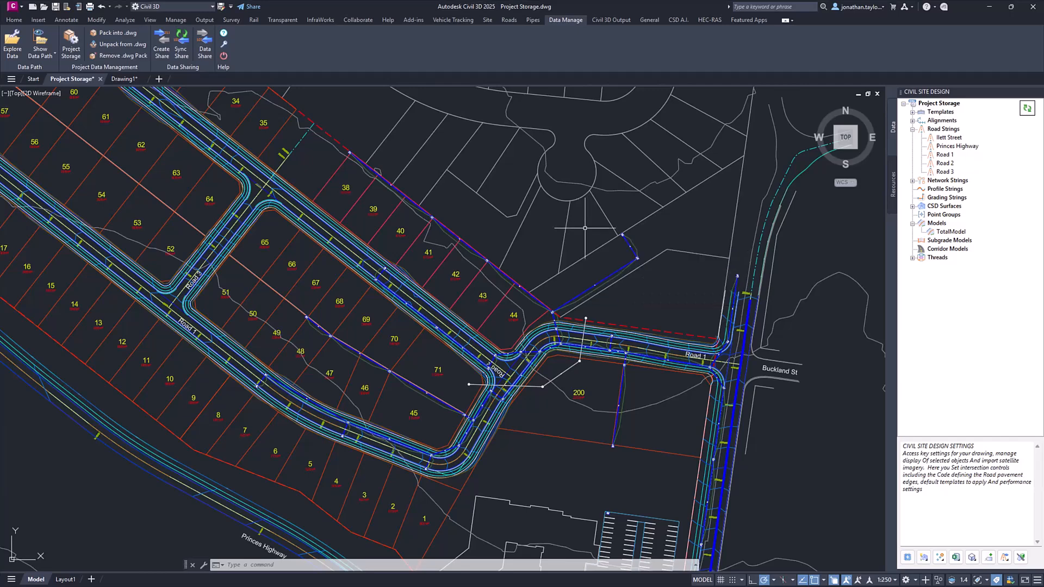
# - Open the Project Storage settings and show the CivilSurveyApplications storage folder beside them in an enlarged File Explorer window
pyautogui.moveTo(584, 227)
pyautogui.rightClick(937, 102)
pyautogui.press('Escape')
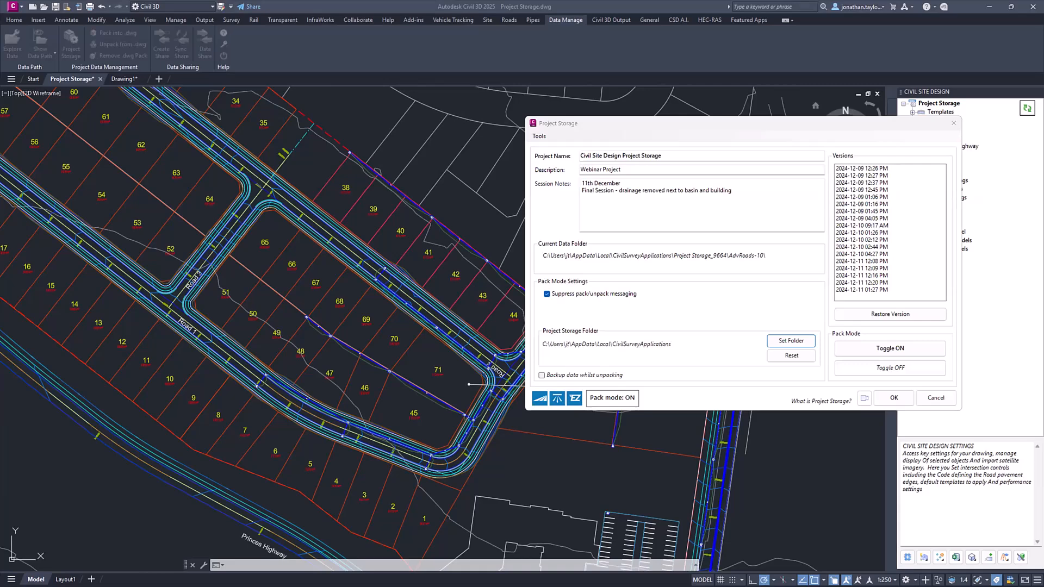
pyautogui.moveTo(0, 91); pyautogui.dragTo(245, 91)
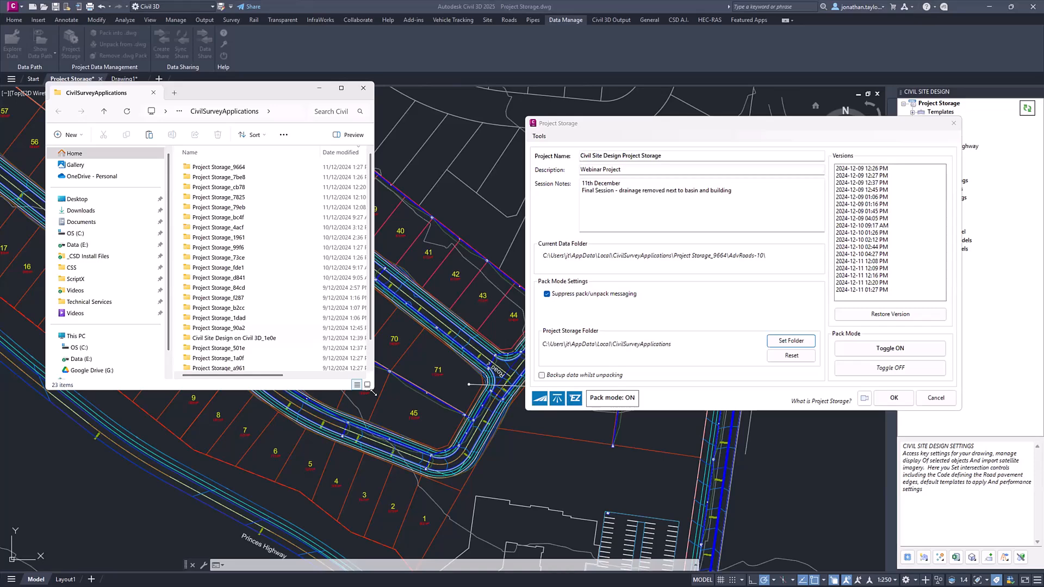
pyautogui.moveTo(373, 392); pyautogui.dragTo(487, 481)
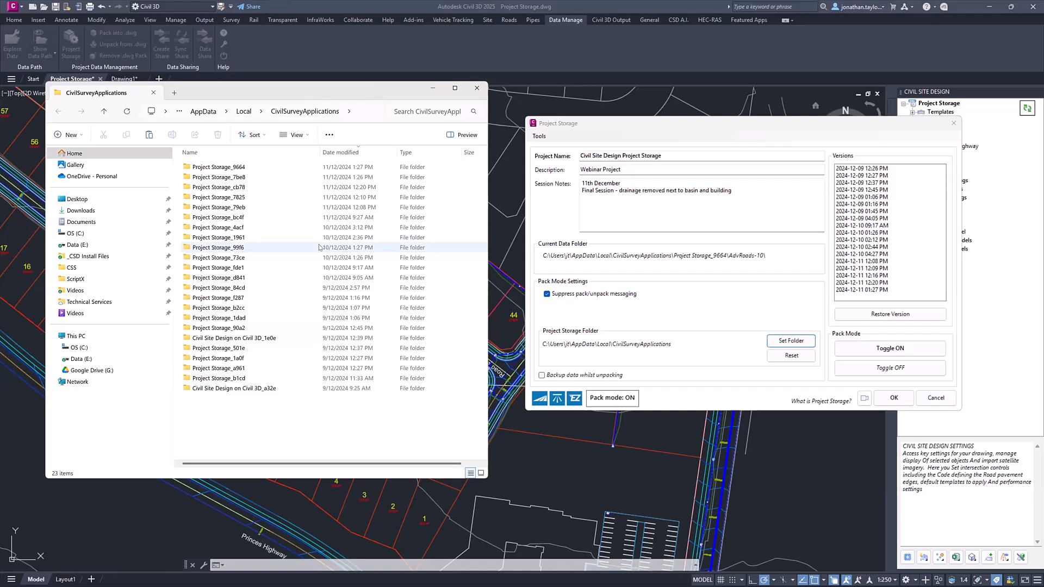
# - Inspect the CivilSurveyApplications folder path and the contents of its Project Storage_7be8 subfolder, and return to the folder list
pyautogui.click(320, 177)
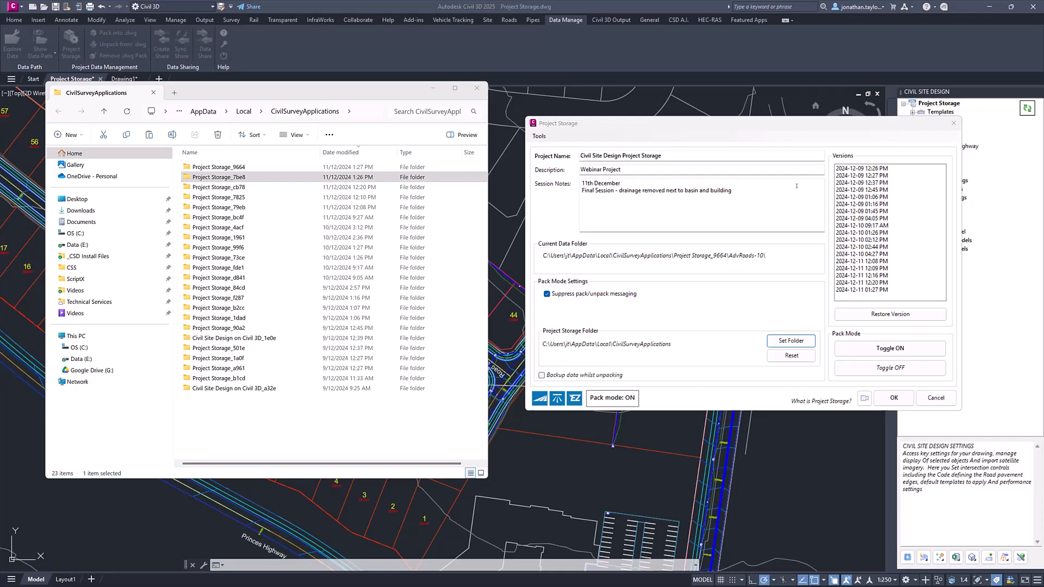
pyautogui.click(359, 110)
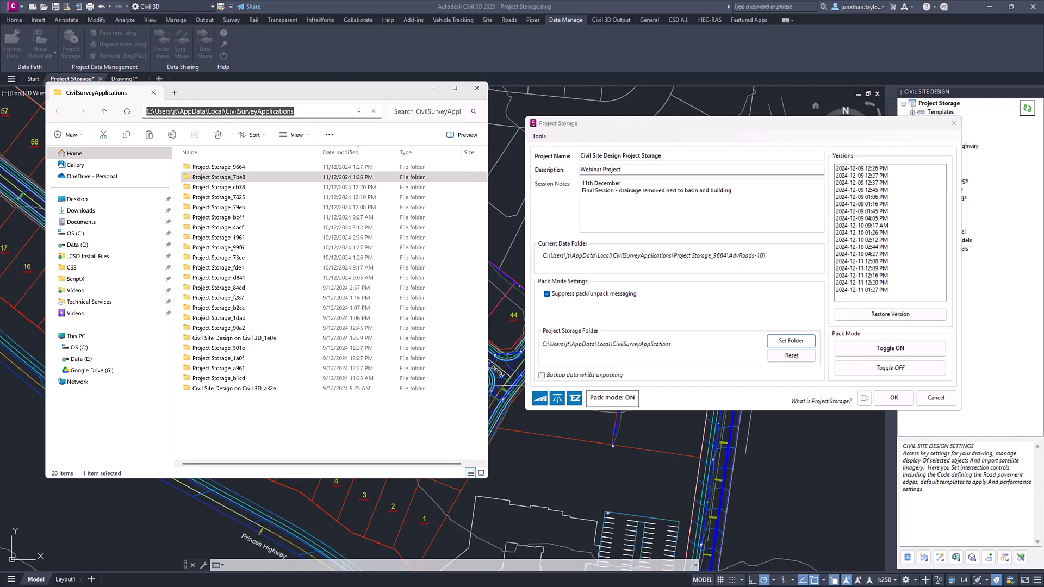
pyautogui.click(331, 428)
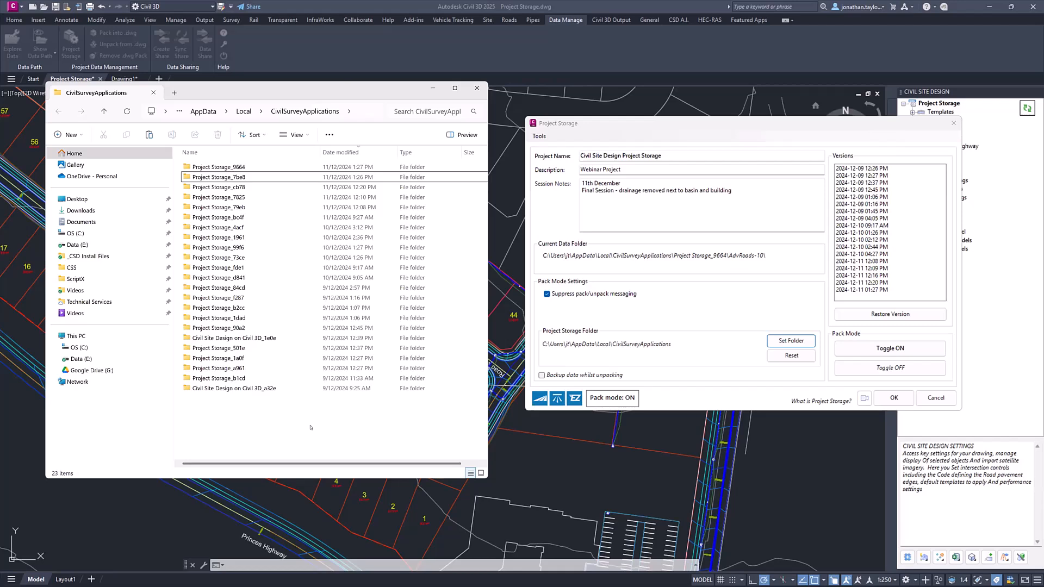
pyautogui.click(247, 177)
pyautogui.doubleClick(246, 178)
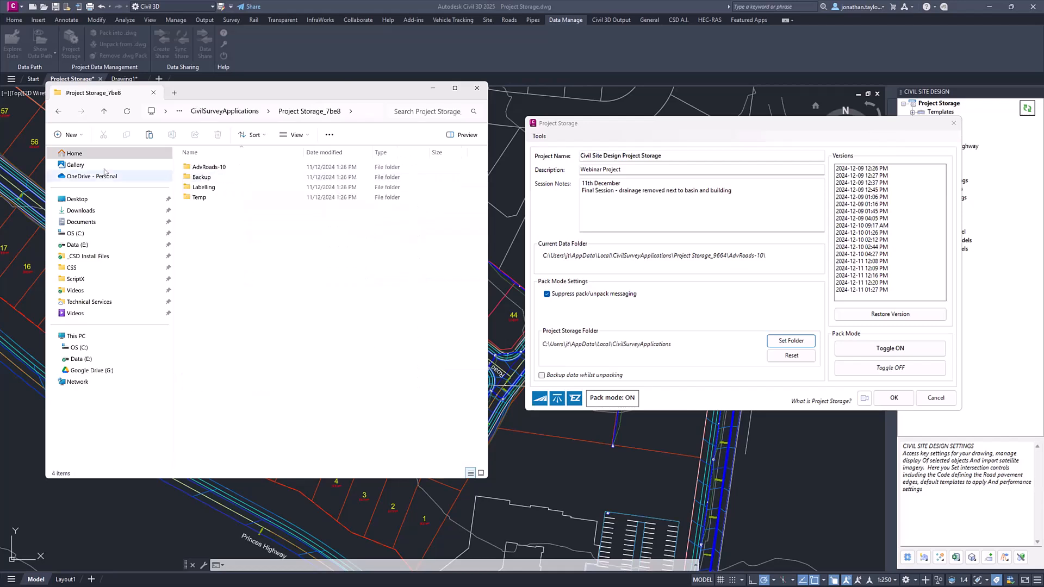
pyautogui.hotkey('alt', 'Left')
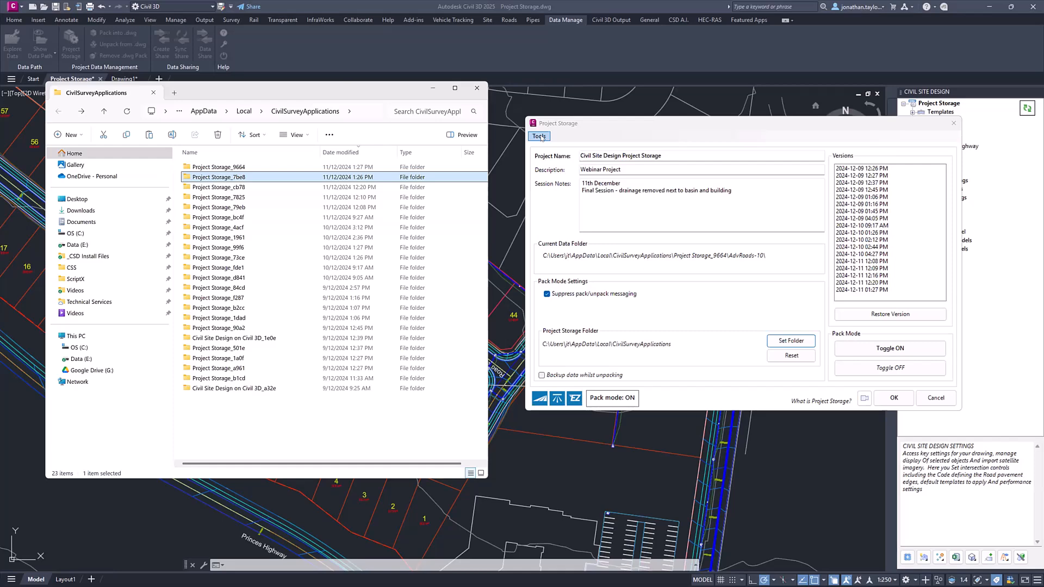
# - Review the session notes attached to the saved project versions and accept the Project Storage settings
pyautogui.moveTo(627, 125); pyautogui.dragTo(607, 100)
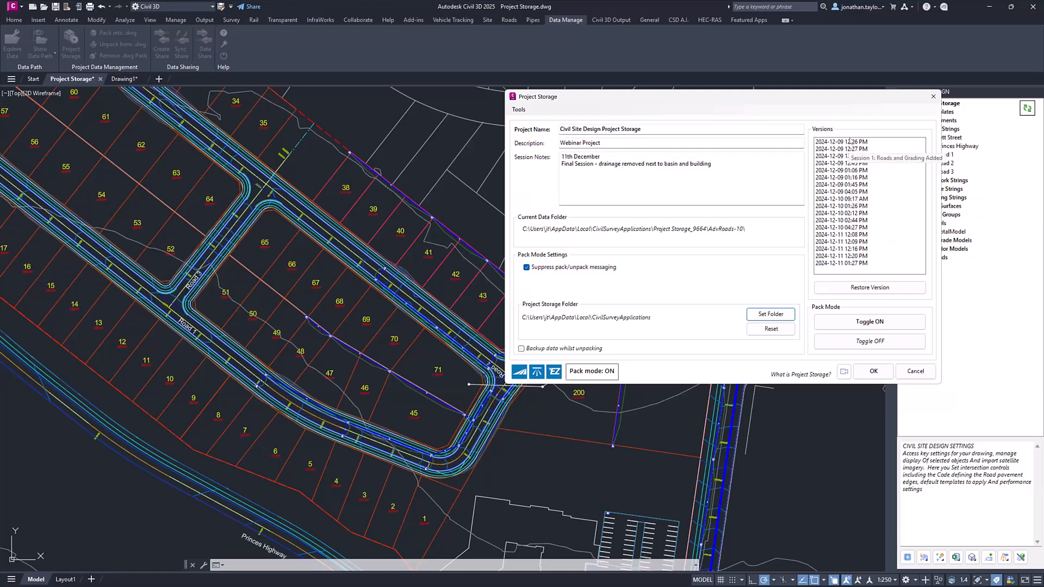
pyautogui.moveTo(850, 150)
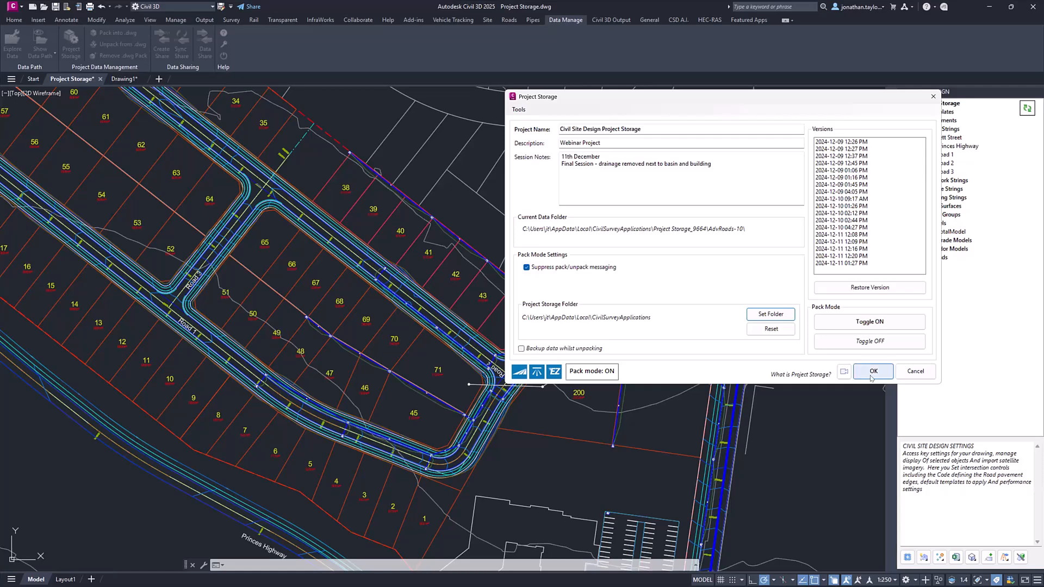
pyautogui.moveTo(841, 195)
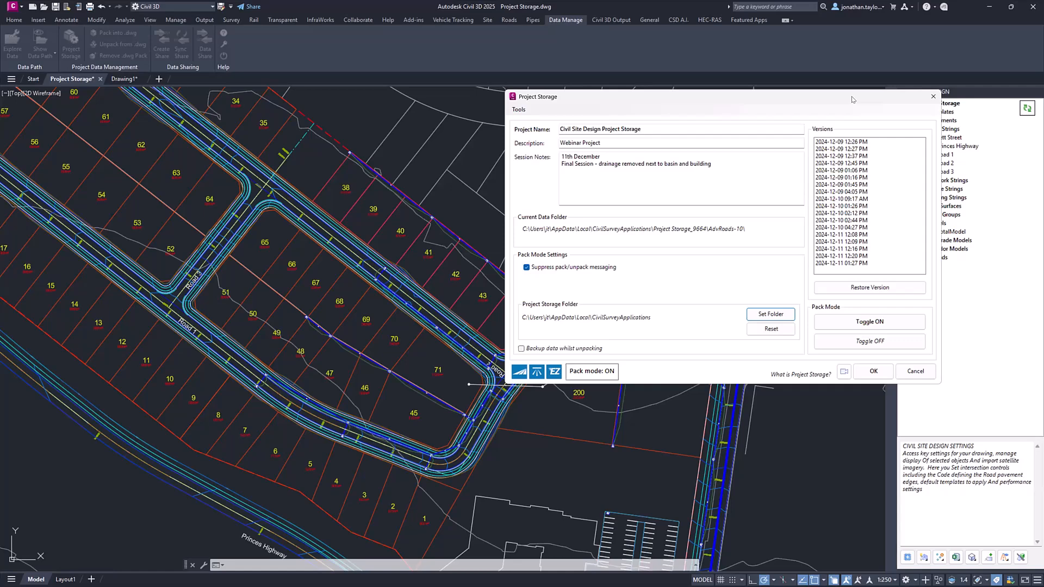
pyautogui.click(870, 372)
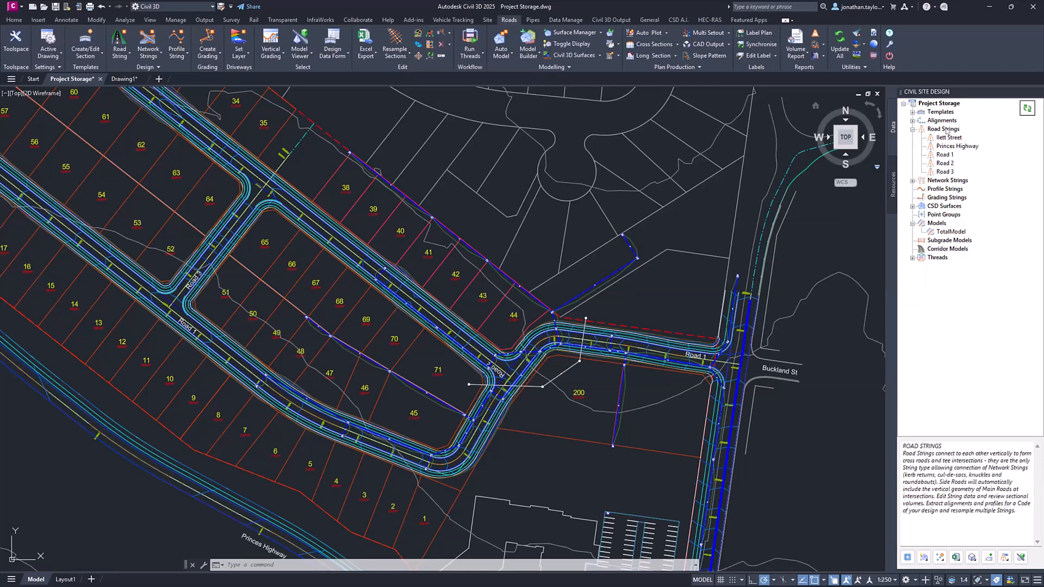
pyautogui.rightClick(947, 131)
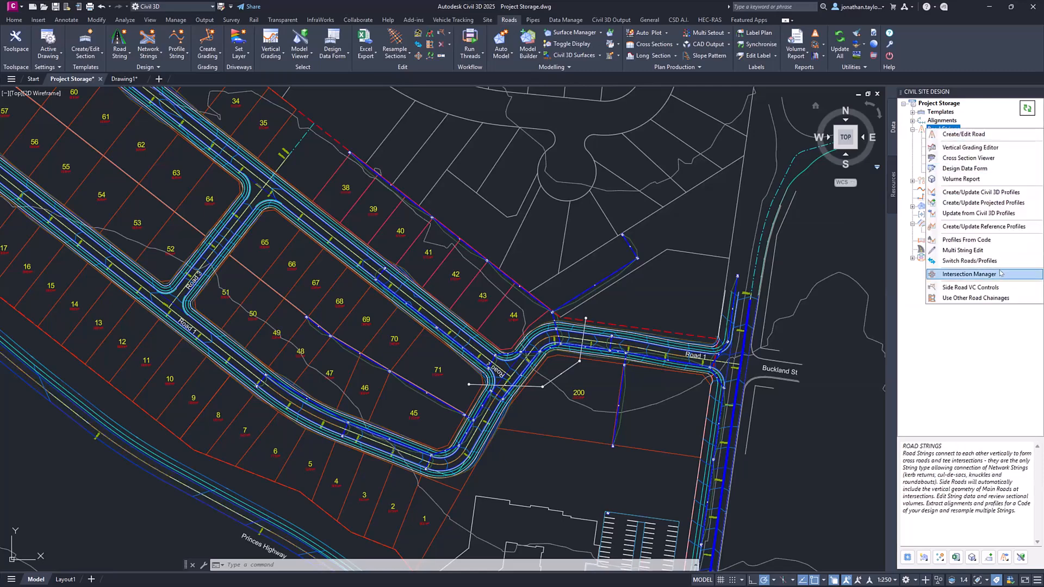
pyautogui.press('Escape')
pyautogui.rightClick(949, 180)
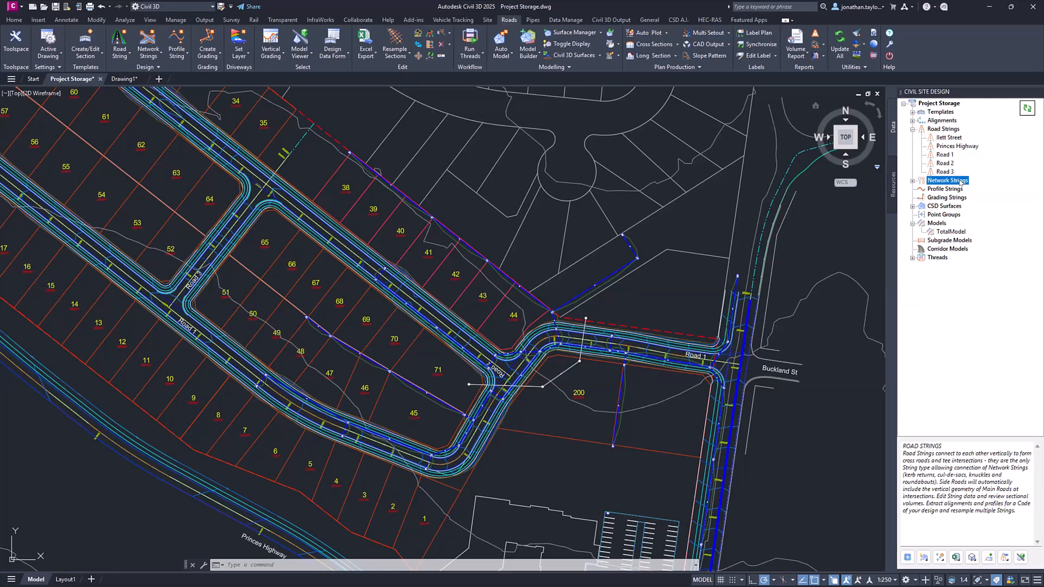
# - Open the Intersection Manager for the Kerb Returns network strings and preview the Road 1/Road 3 and Road 1/Road 2 intersections
pyautogui.press('Escape')
pyautogui.click(913, 182)
pyautogui.click(952, 189)
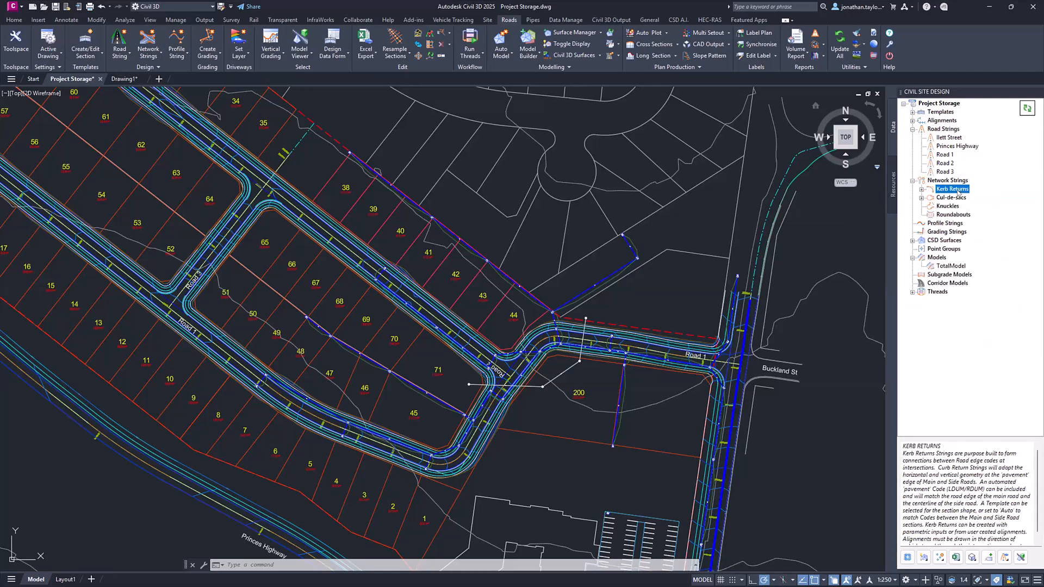
pyautogui.rightClick(957, 191)
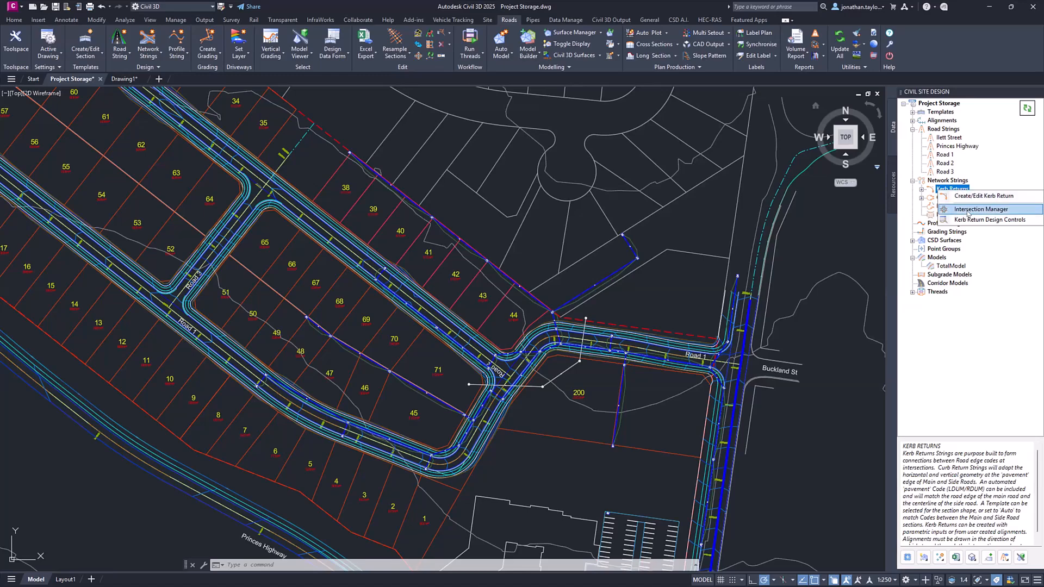
pyautogui.click(968, 211)
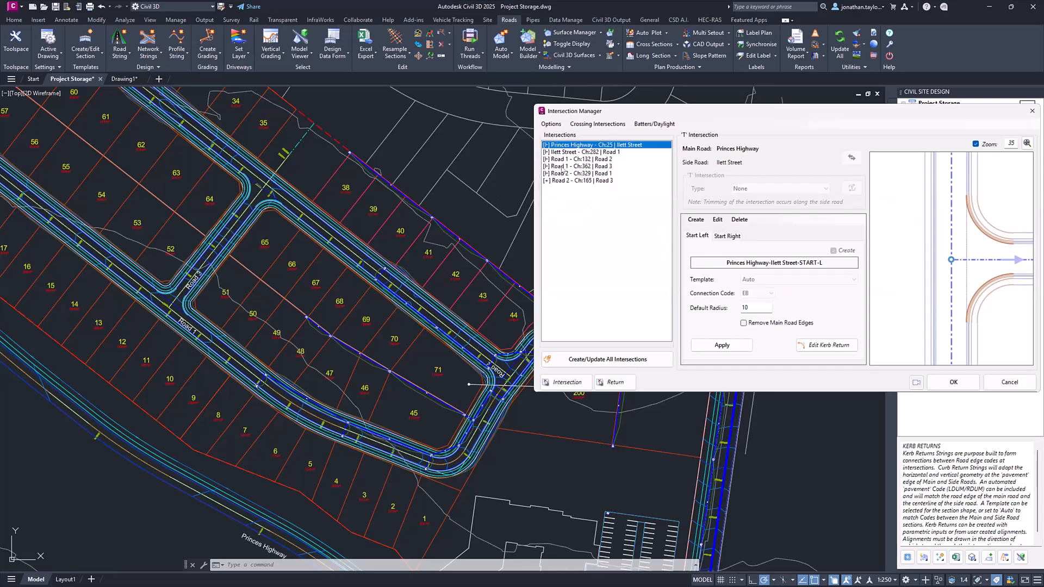
pyautogui.click(562, 167)
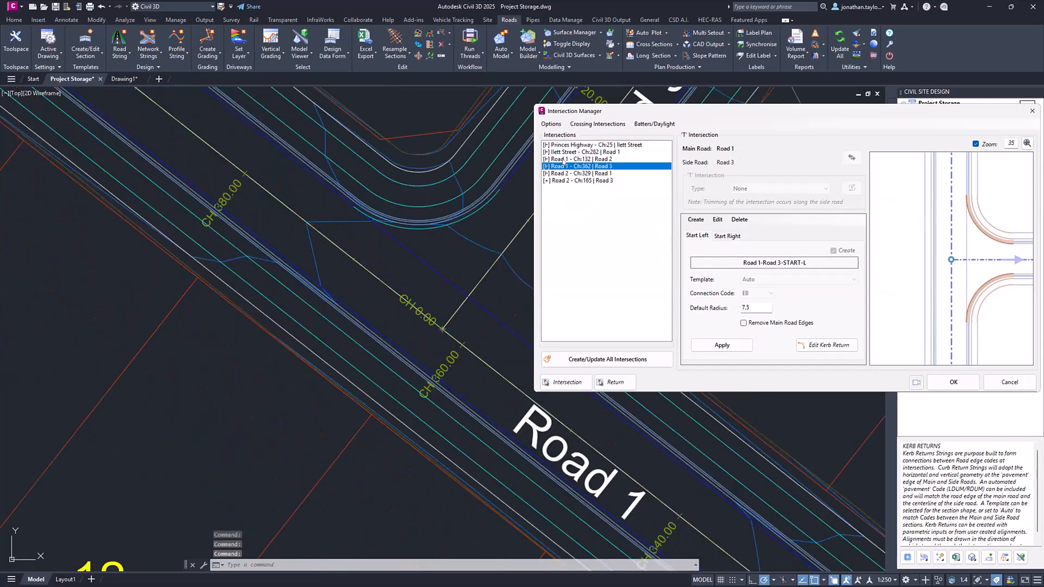
pyautogui.click(563, 160)
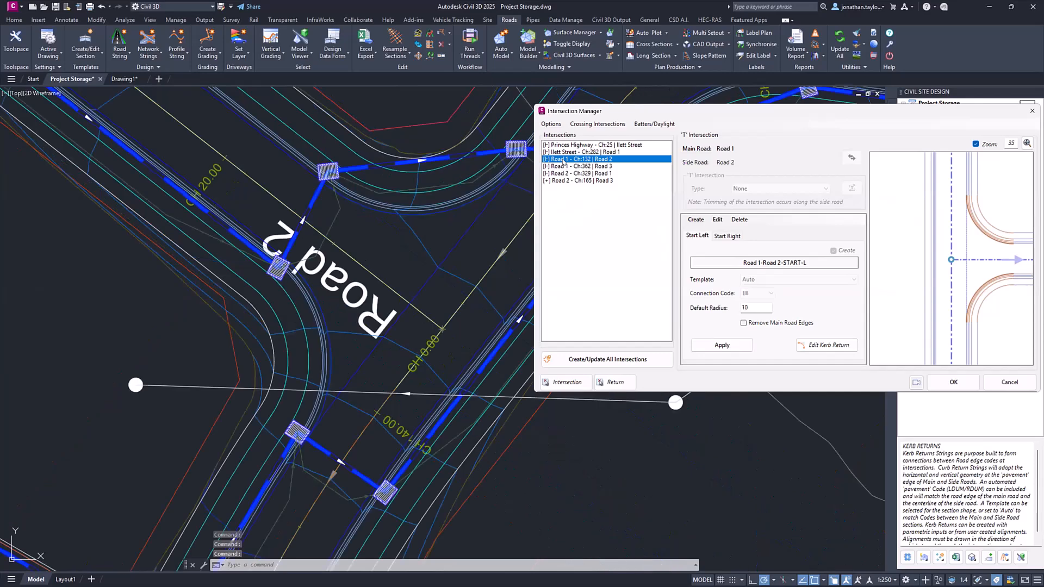
# - Try to select the intersection beside lots 64 and 65 by picking it in the drawing
pyautogui.click(571, 388)
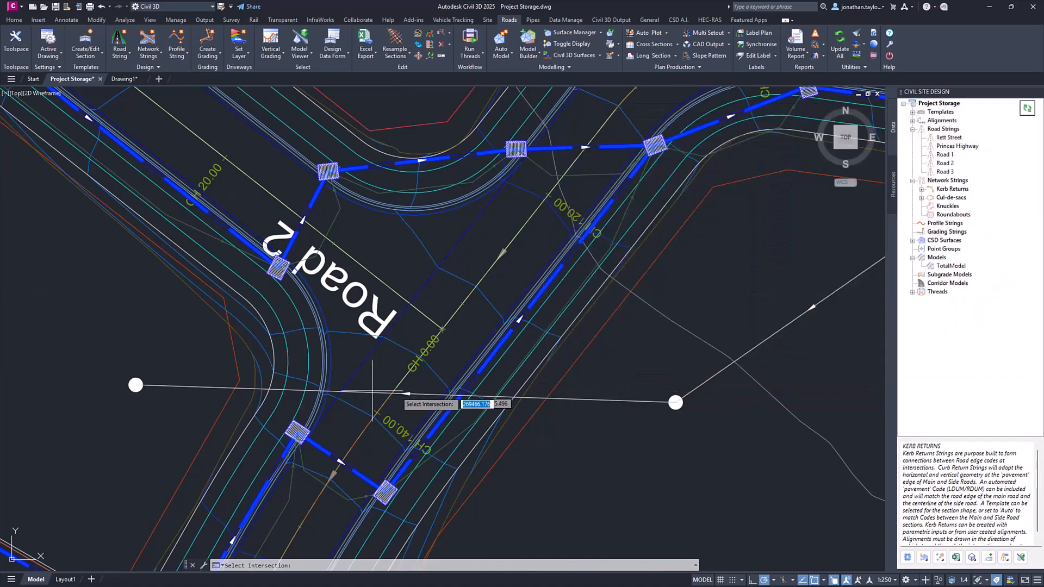
pyautogui.scroll(-5, 401, 391)
pyautogui.scroll(-3, 400, 391)
pyautogui.scroll(5, 312, 198)
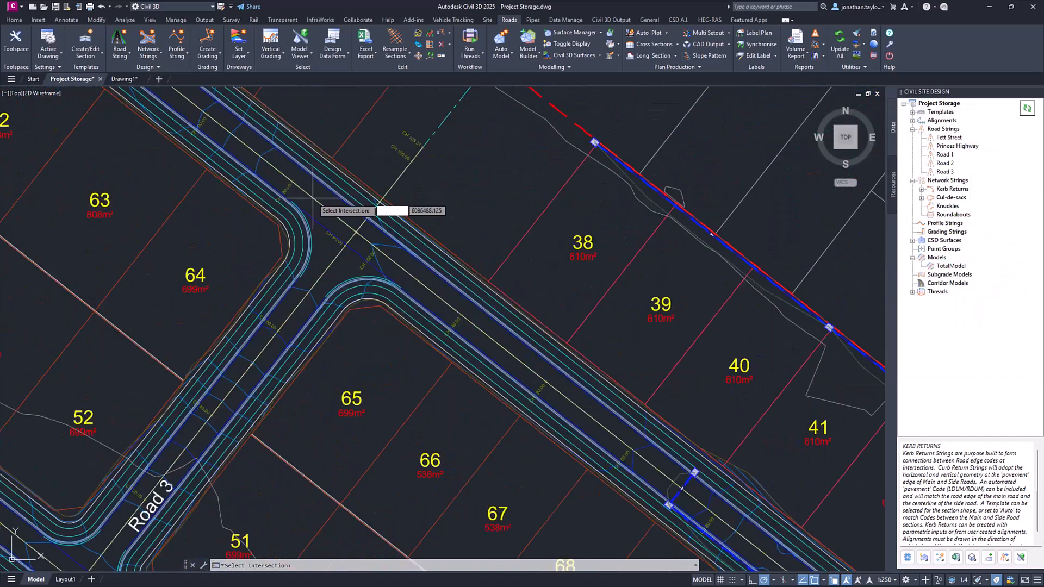
pyautogui.click(372, 266)
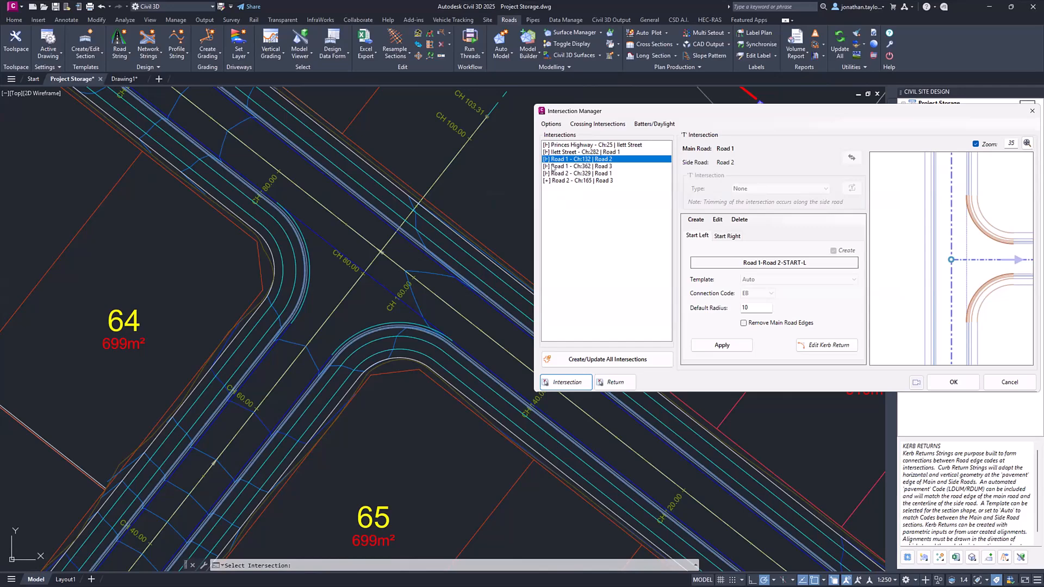
# - Toggle object snap and retry picking the intersection beside lots 64 and 65 in the drawing
pyautogui.click(564, 382)
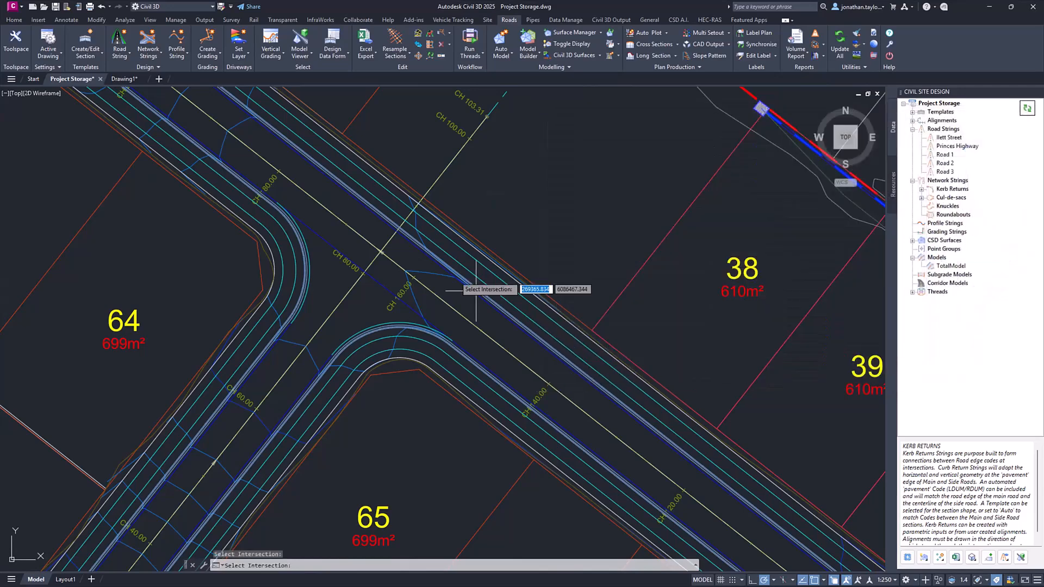
pyautogui.scroll(-4, 408, 246)
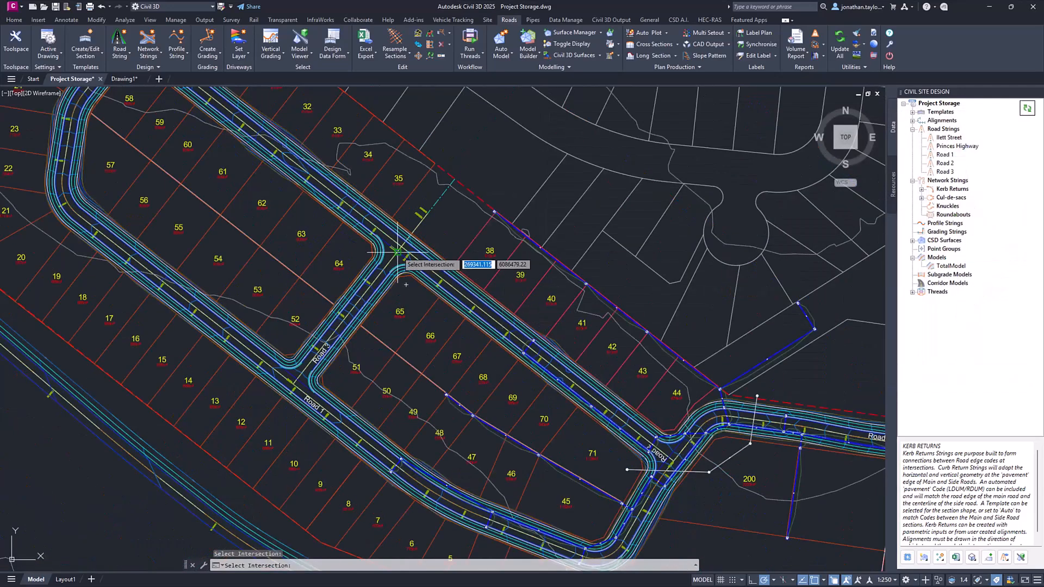
pyautogui.press('F3')
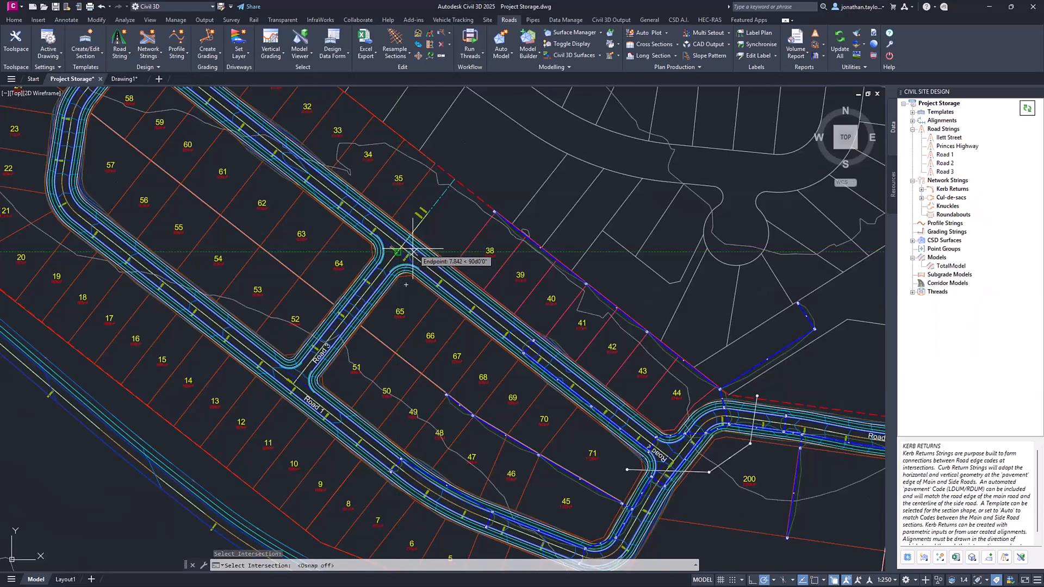
pyautogui.press('F3')
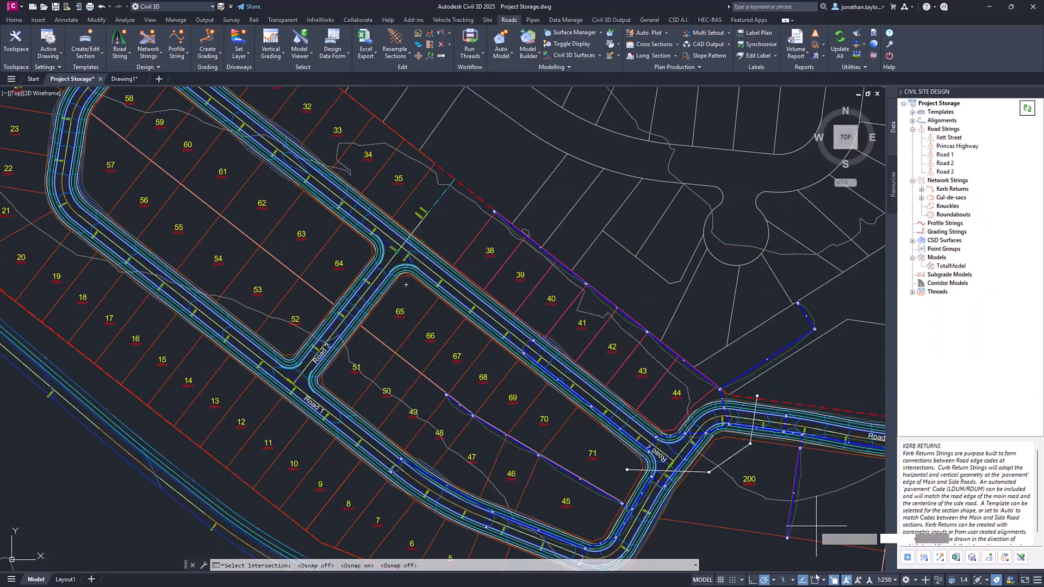
pyautogui.click(814, 578)
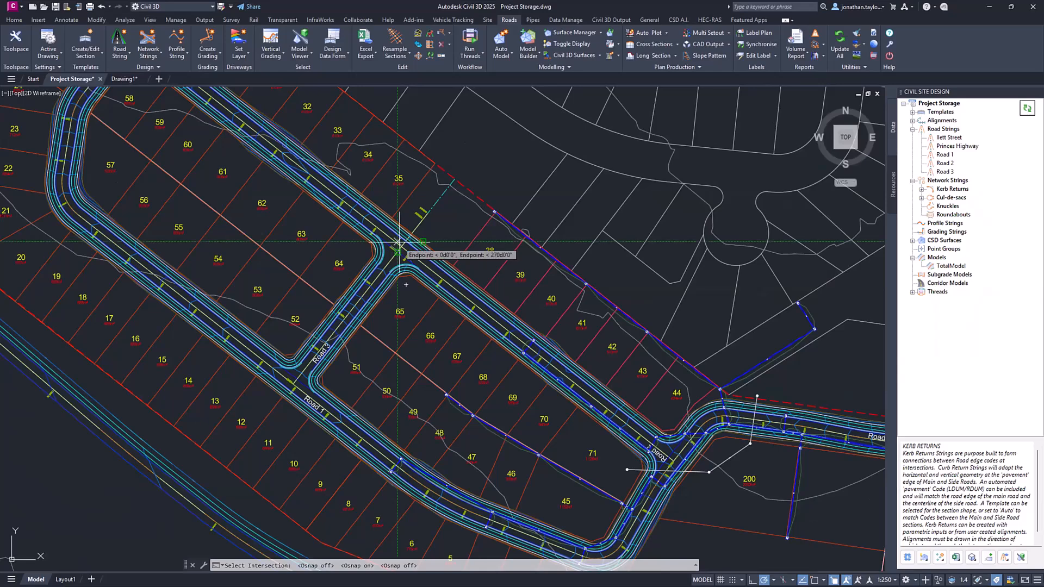
pyautogui.scroll(4, 422, 247)
pyautogui.click(426, 234)
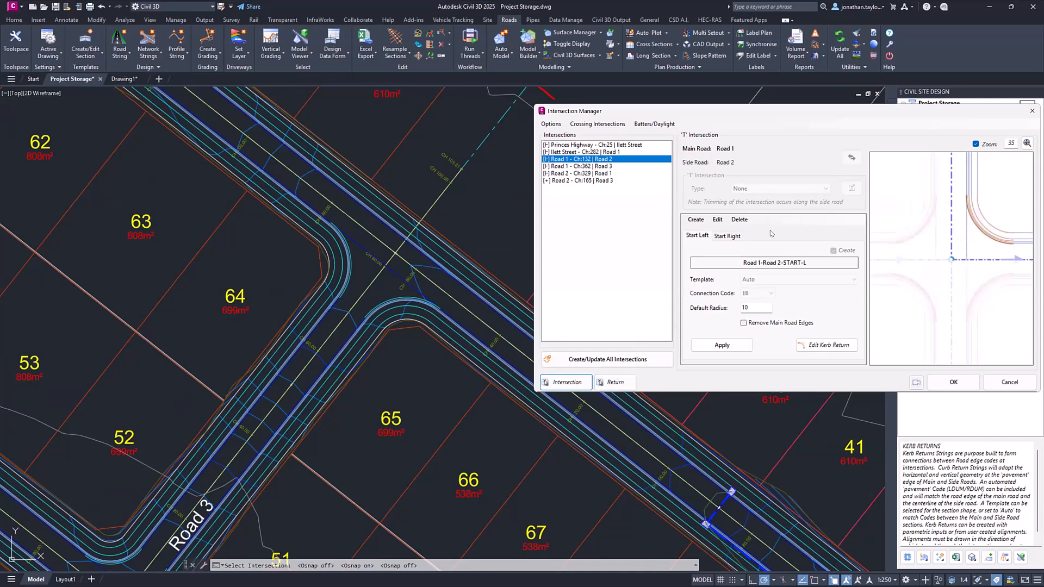
# - Pick the kerb return at the Road 1 and Road 3 junction in the drawing and show its Start Right settings
pyautogui.click(615, 382)
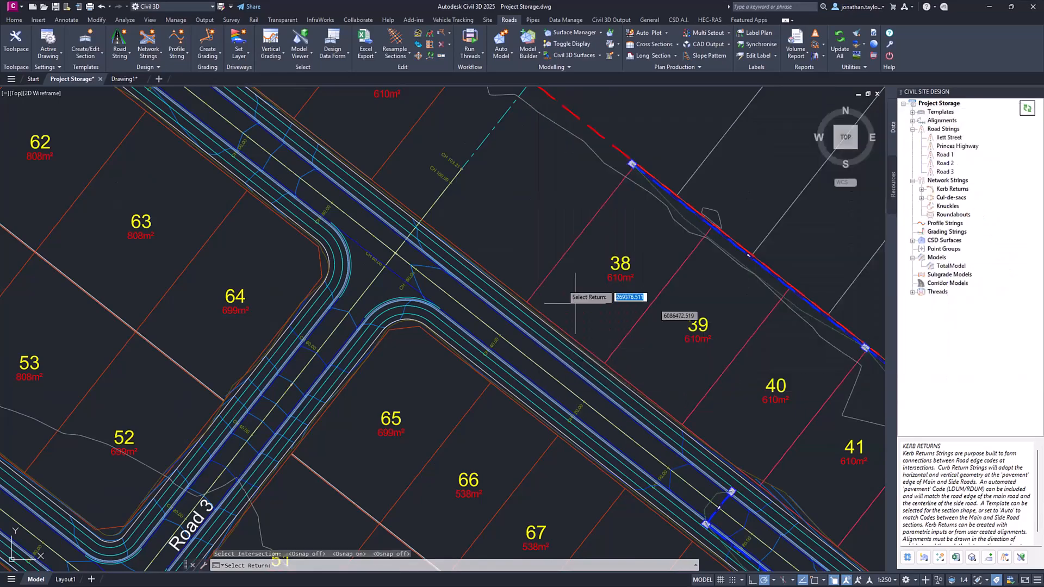
pyautogui.scroll(-5, 543, 256)
pyautogui.scroll(6, 429, 348)
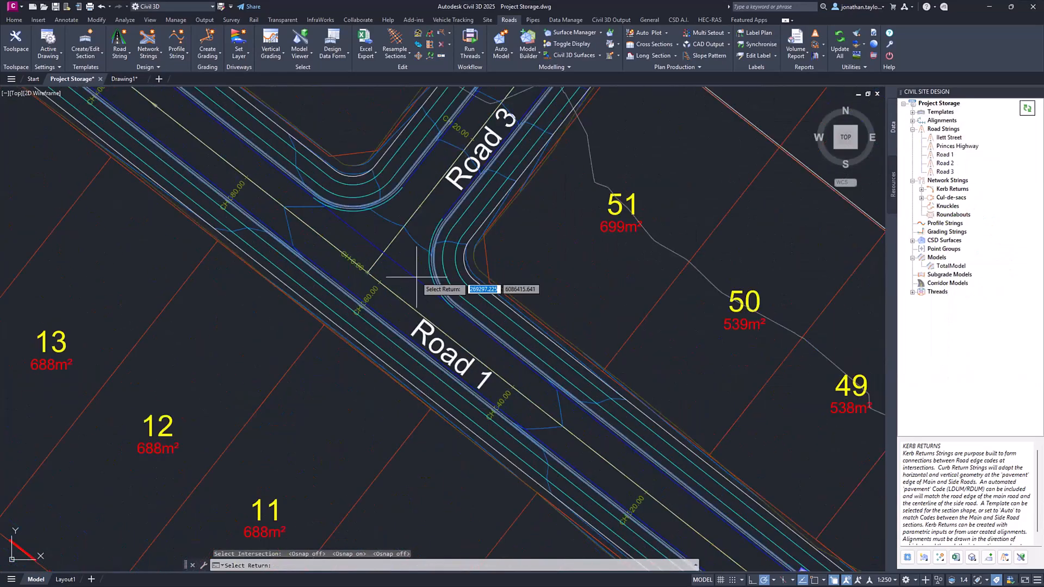
pyautogui.click(416, 277)
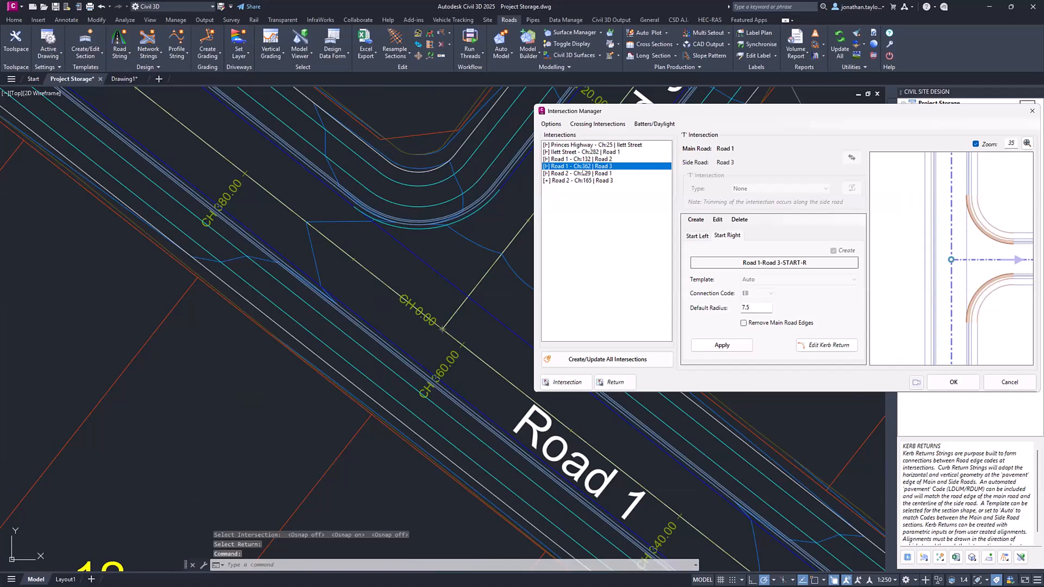
pyautogui.click(732, 235)
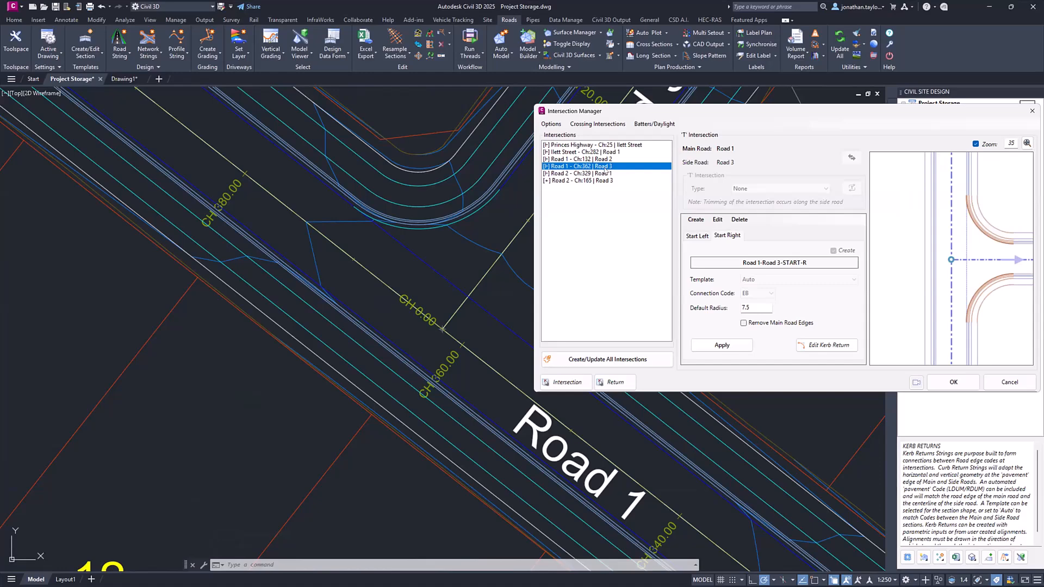
# - Review the options that apply to all intersections and inspect the Road 1 and Road 3 junction in the drawing
pyautogui.click(551, 125)
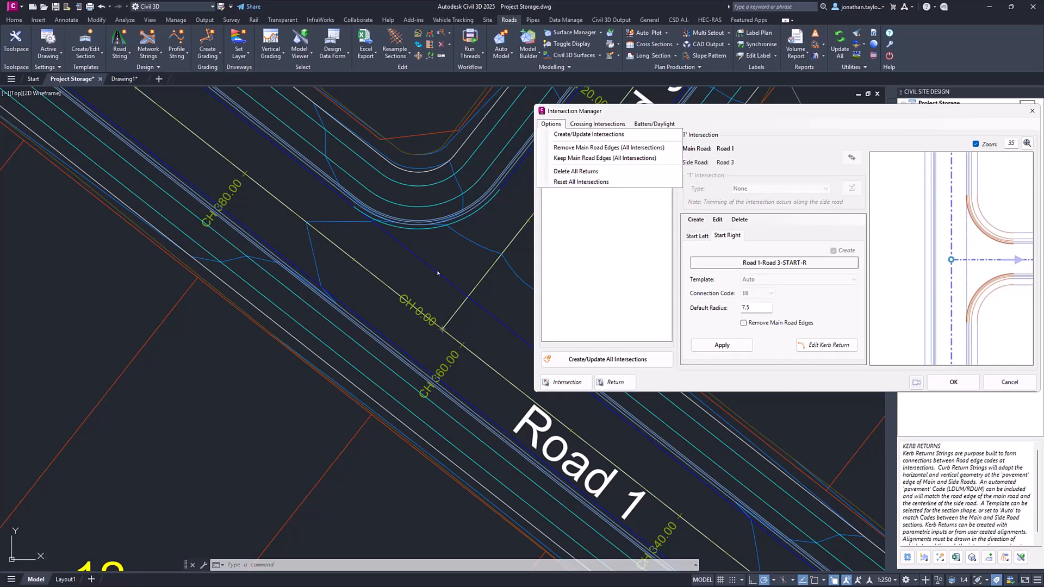
pyautogui.click(333, 284)
pyautogui.scroll(-2, 353, 264)
pyautogui.scroll(-2, 352, 263)
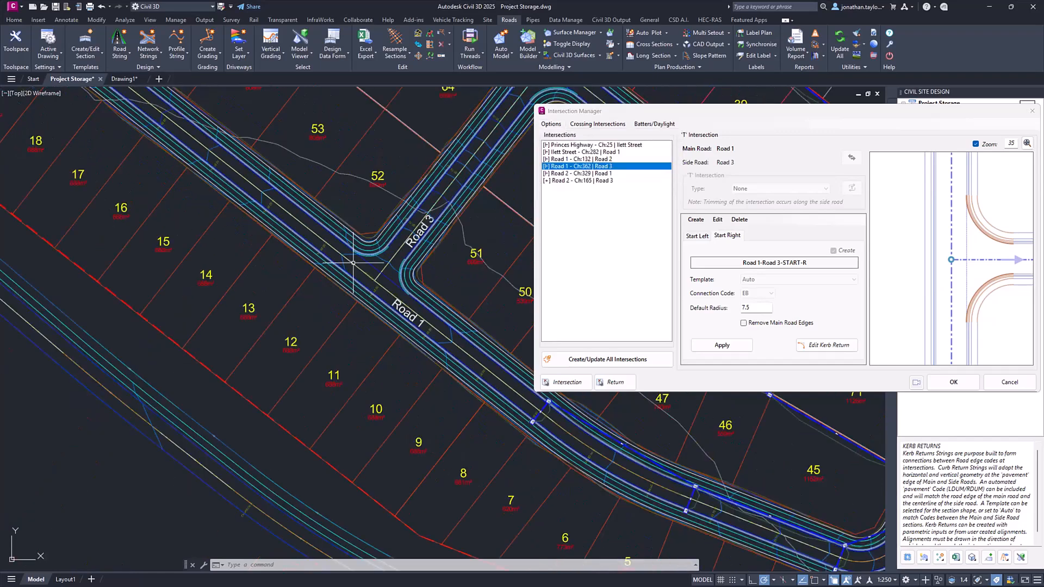
pyautogui.scroll(-2, 352, 262)
pyautogui.scroll(5, 384, 257)
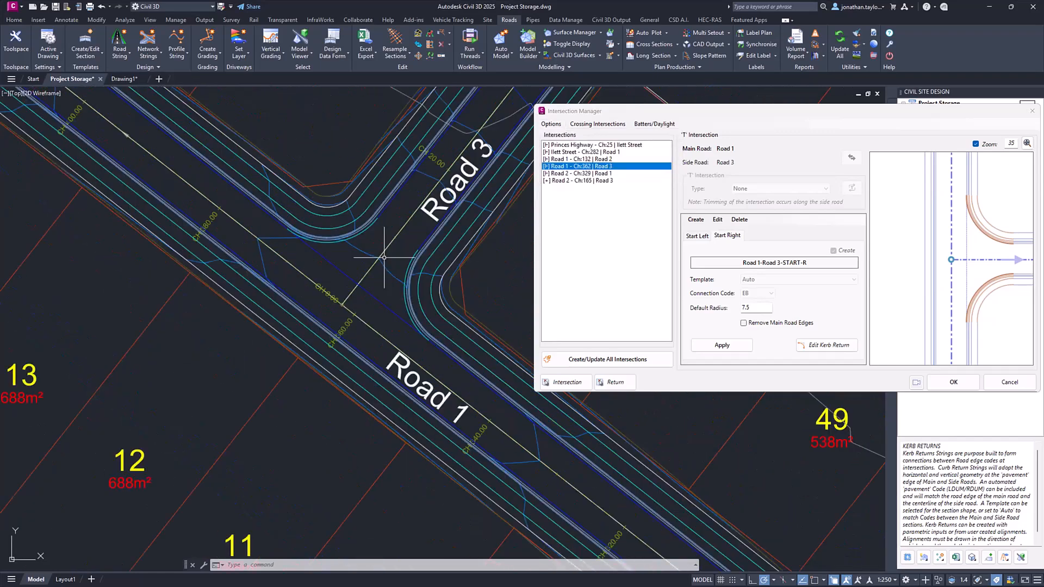
pyautogui.scroll(2, 384, 257)
pyautogui.moveTo(384, 257); pyautogui.dragTo(345, 243, button='middle')
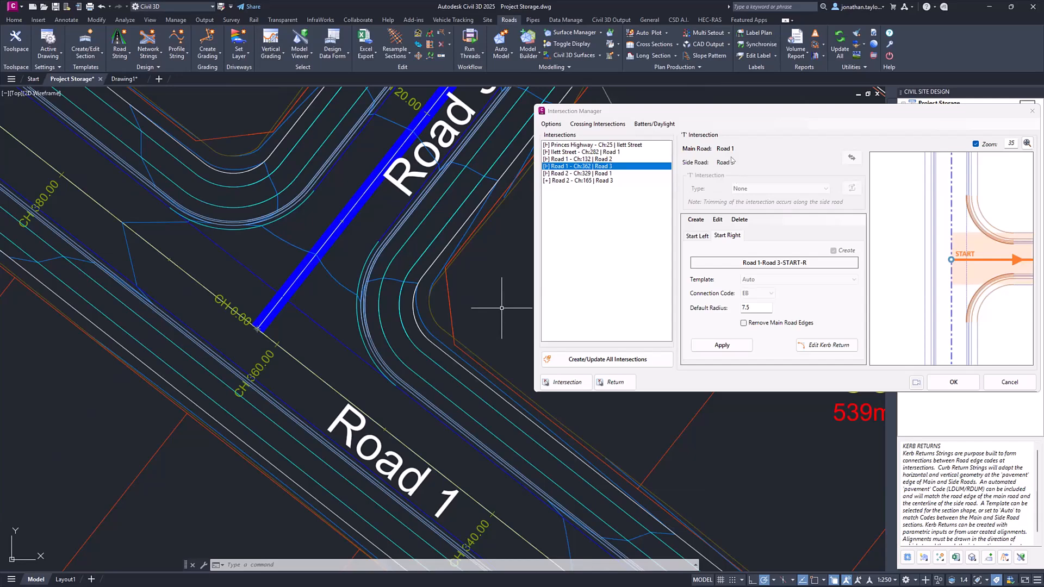
# - Compare the Start Left and Start Right kerb returns of the Road 1/Road 3 intersection, including their default radius and editing option
pyautogui.click(697, 235)
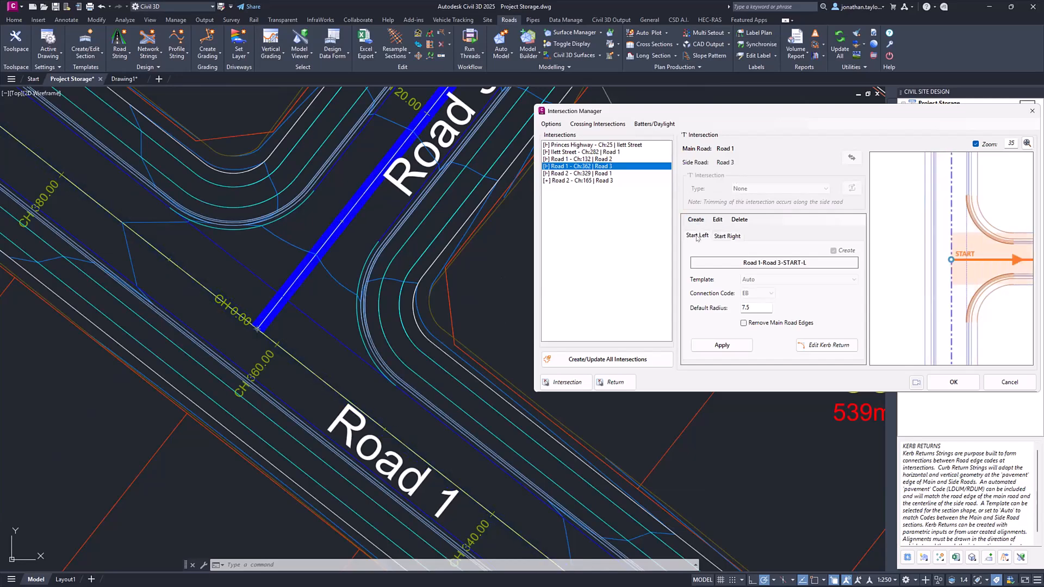
pyautogui.click(726, 238)
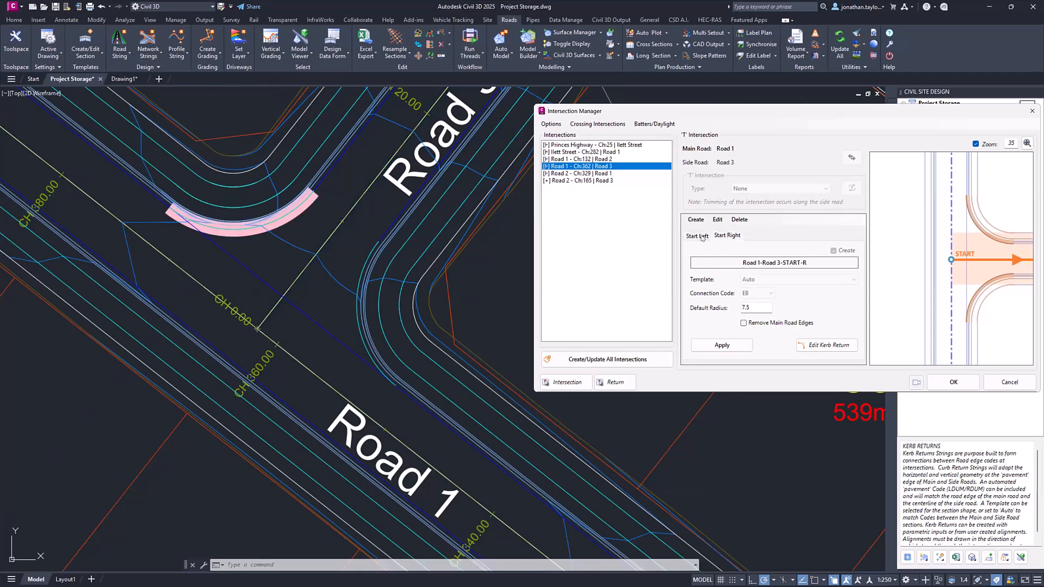
pyautogui.click(702, 237)
pyautogui.click(732, 317)
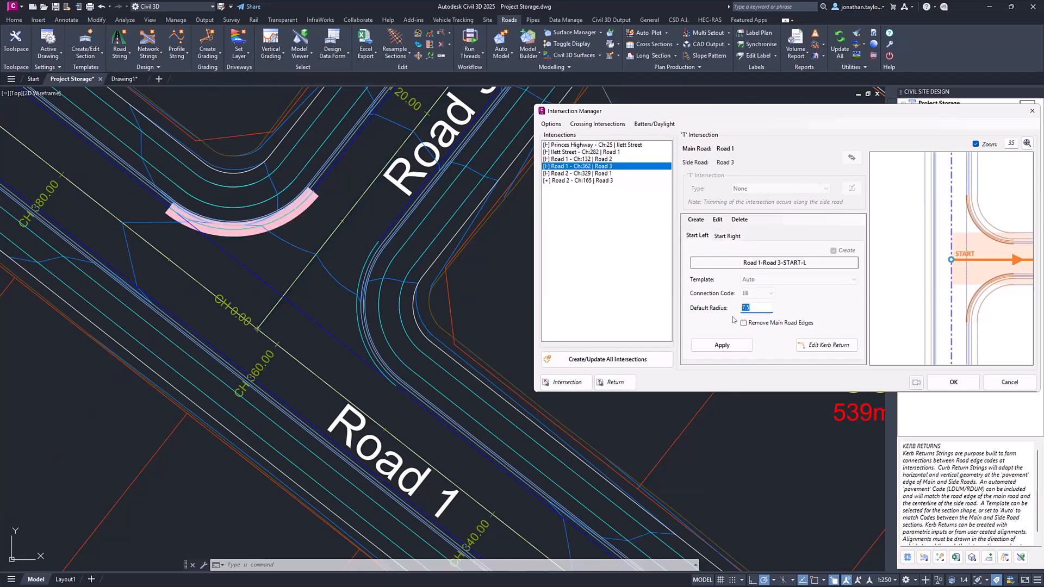
pyautogui.click(812, 353)
pyautogui.click(815, 350)
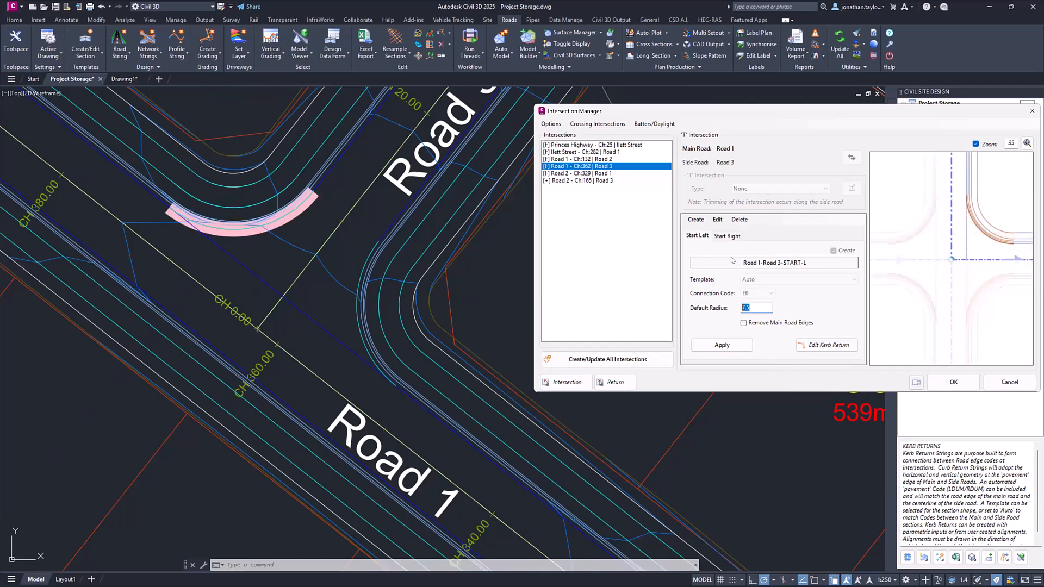
# - Delete all kerb returns at the Road 1/Road 3 intersection
pyautogui.click(739, 220)
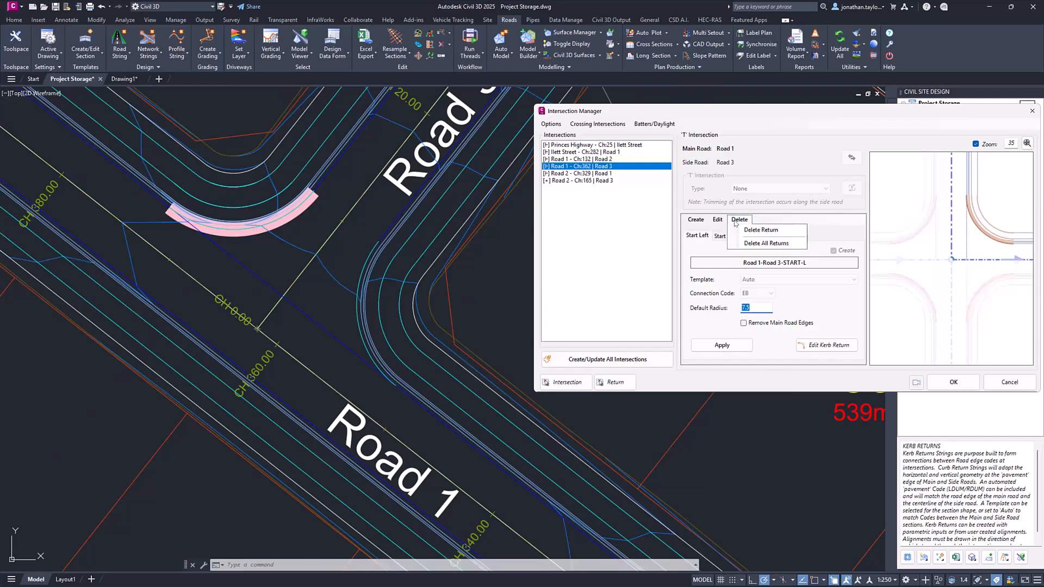
pyautogui.click(760, 244)
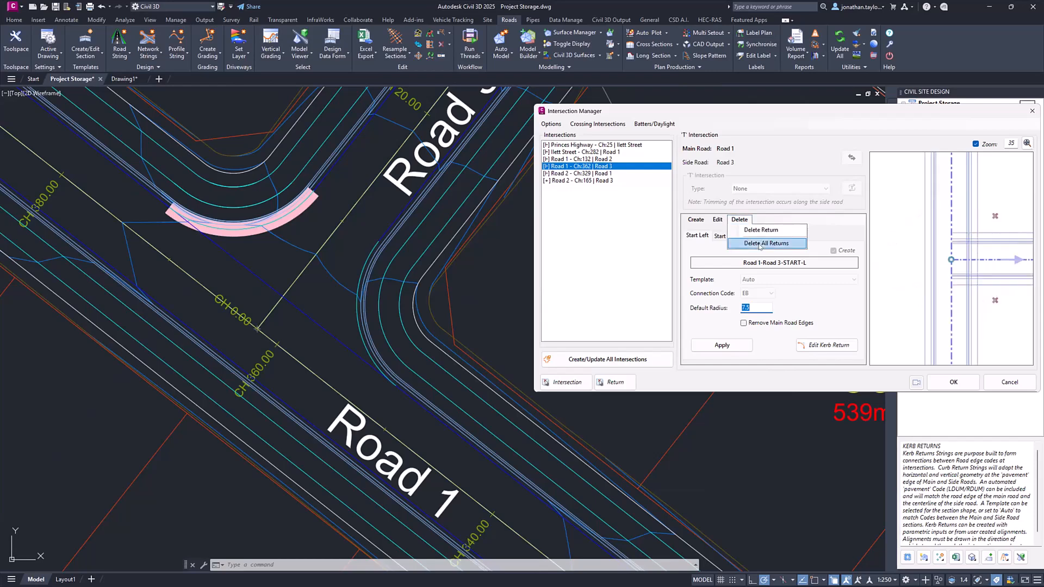
pyautogui.click(760, 244)
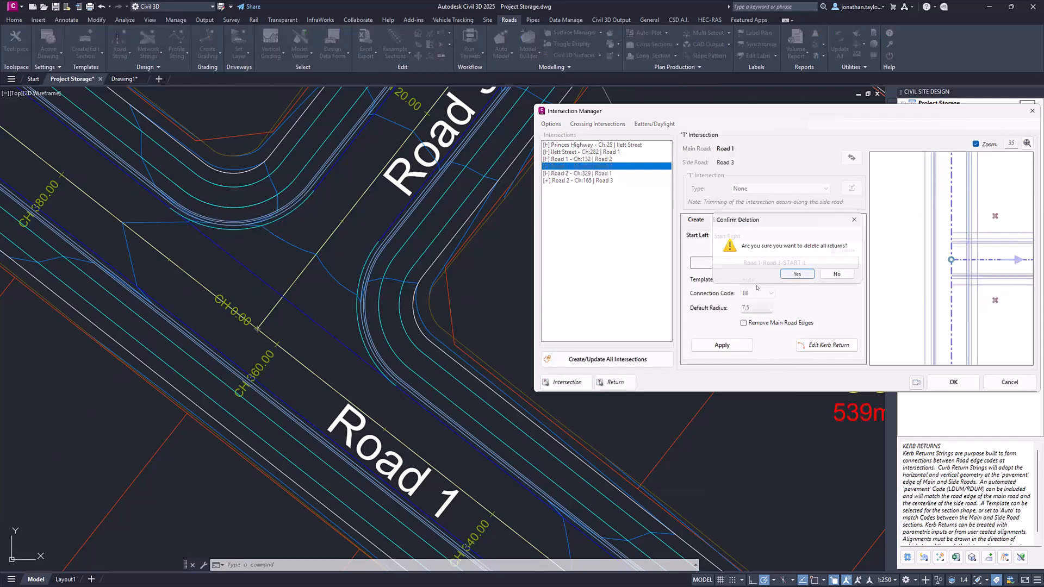
pyautogui.click(797, 273)
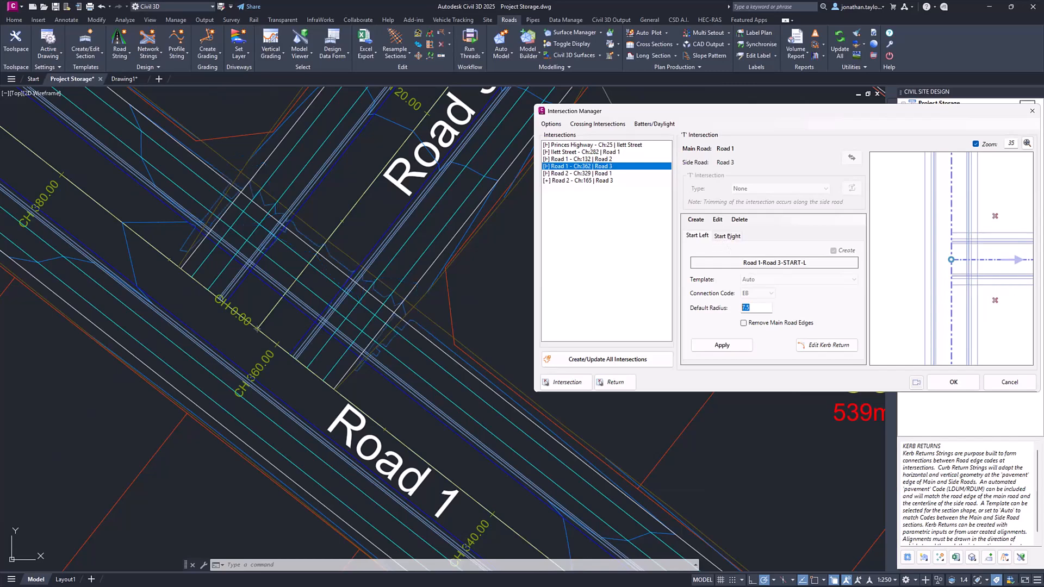
# - Include the Start Right and Start Left returns for creation and recreate the kerb returns at the Road 1/Road 3 intersection
pyautogui.click(728, 236)
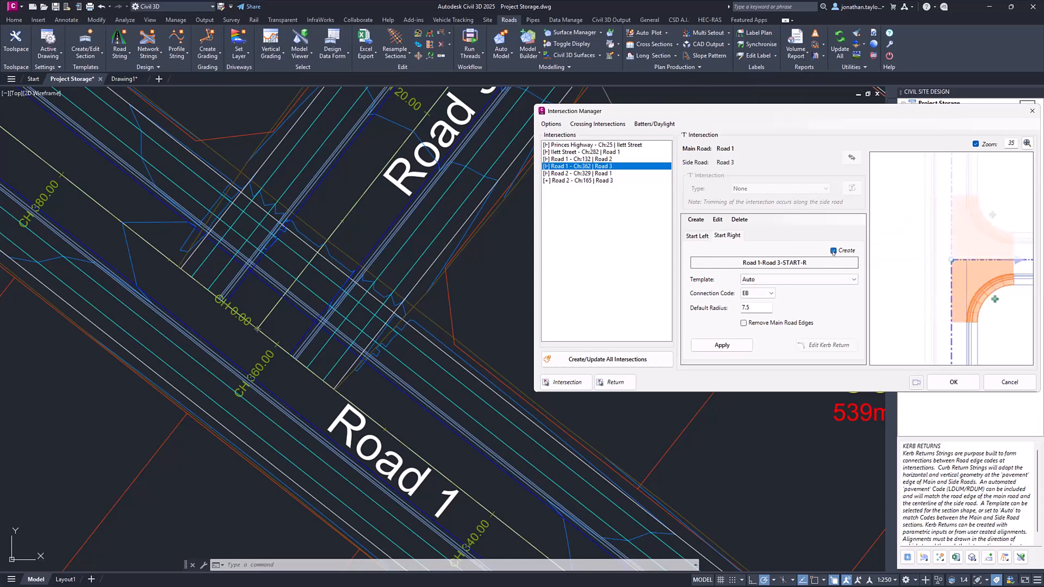
pyautogui.click(833, 251)
pyautogui.click(699, 236)
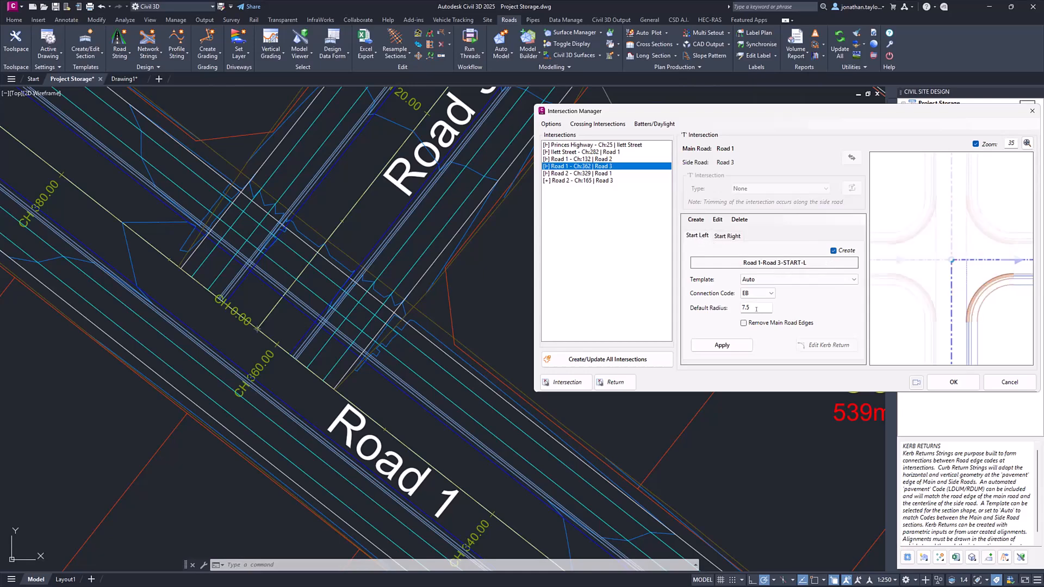
pyautogui.click(698, 220)
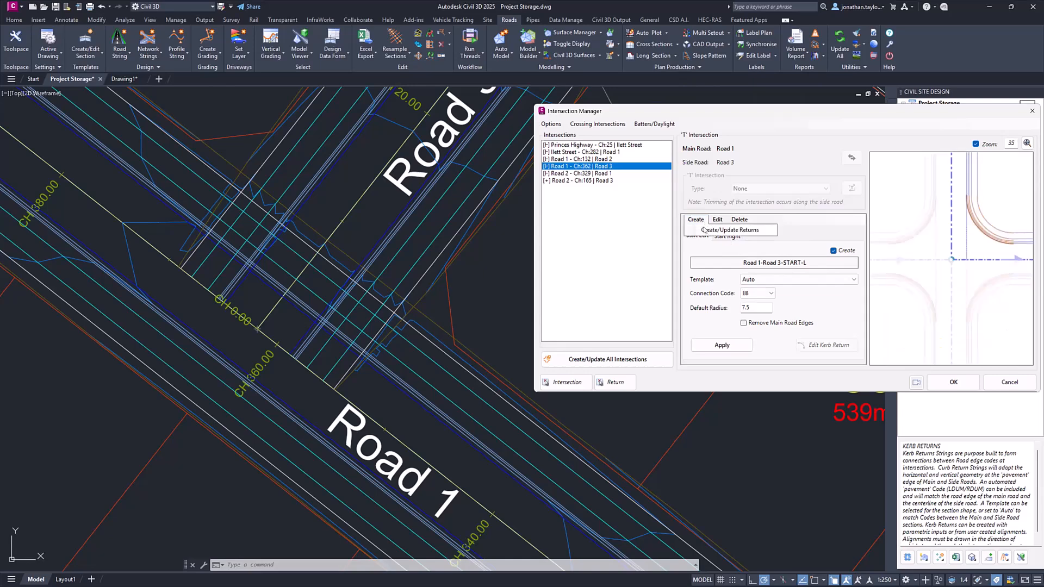
pyautogui.click(706, 230)
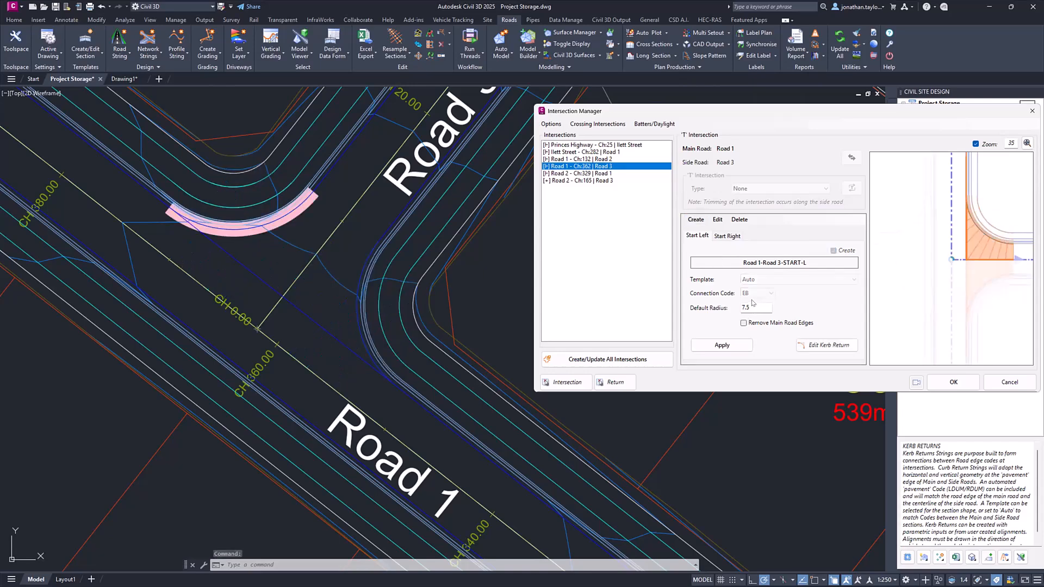
# - Override the default radius of the Road 1/Road 3 intersection's kerb returns with 8.95
pyautogui.click(717, 220)
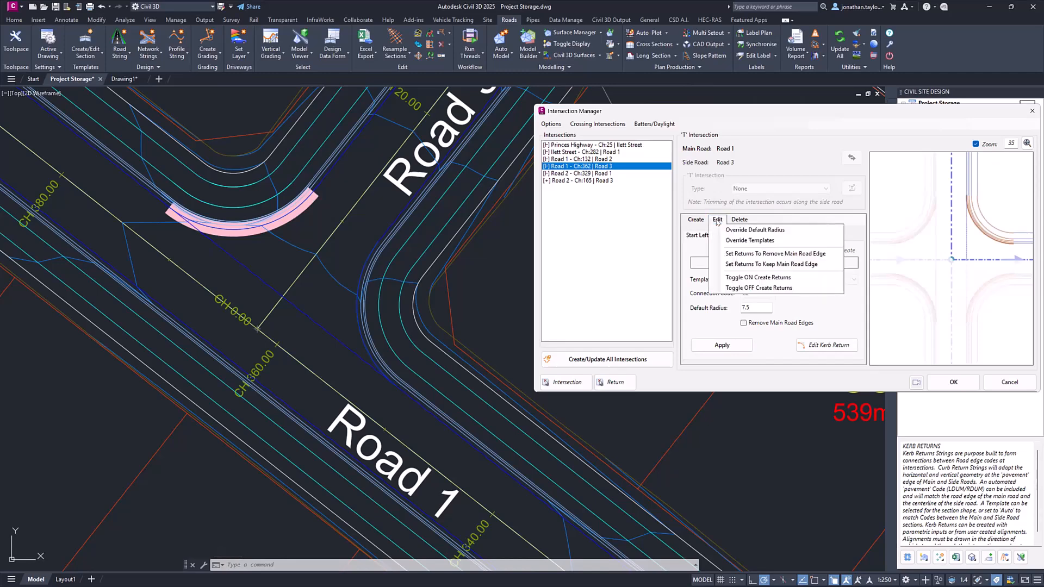
pyautogui.click(738, 231)
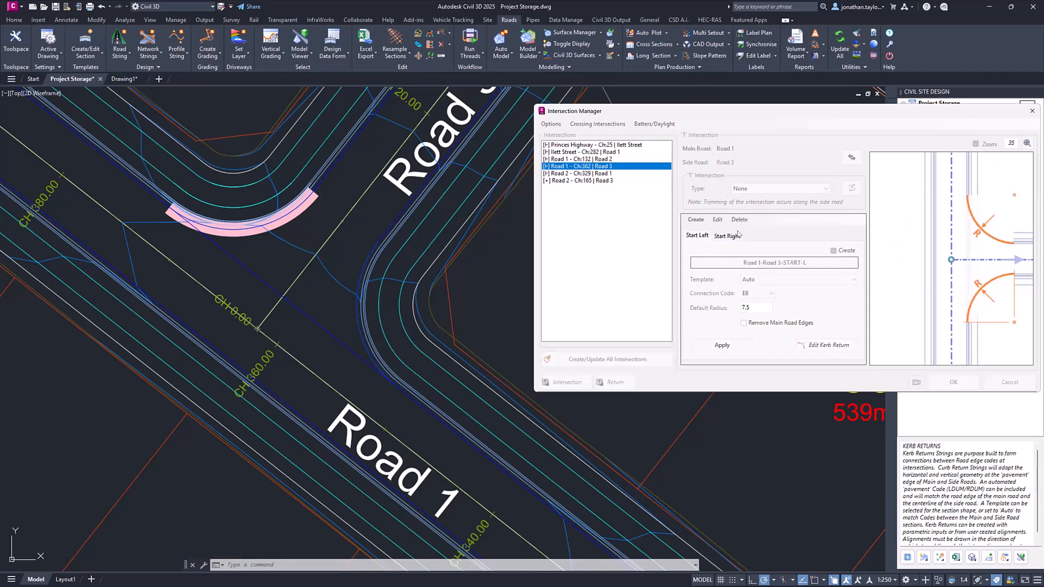
pyautogui.write('8.95')
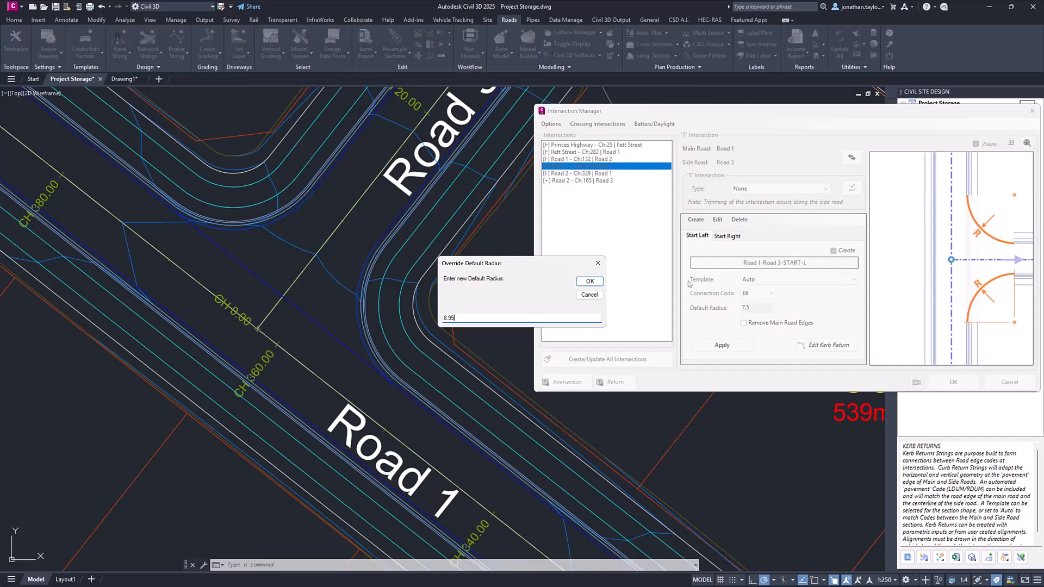
pyautogui.click(590, 282)
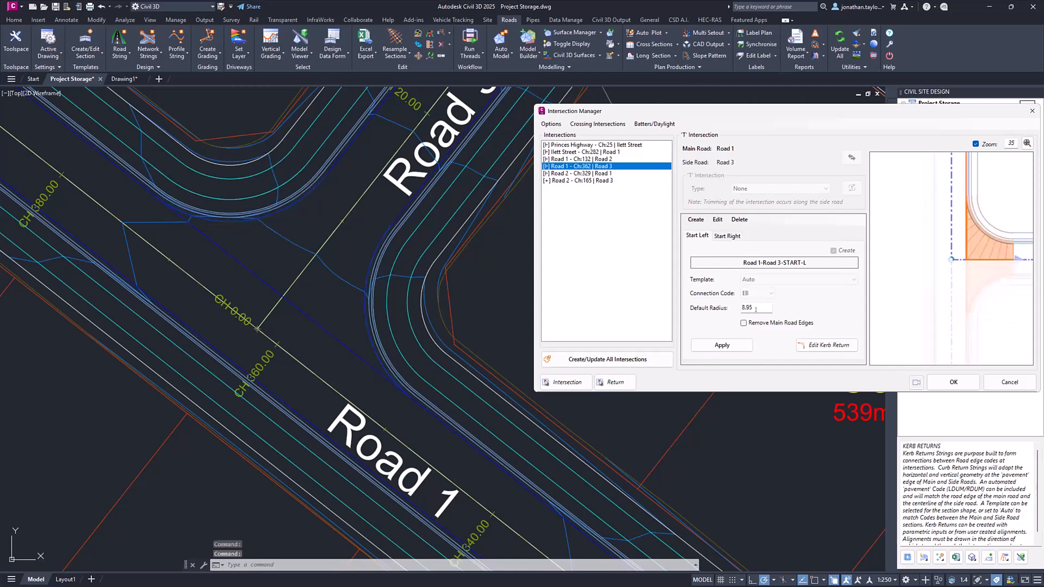
pyautogui.click(718, 220)
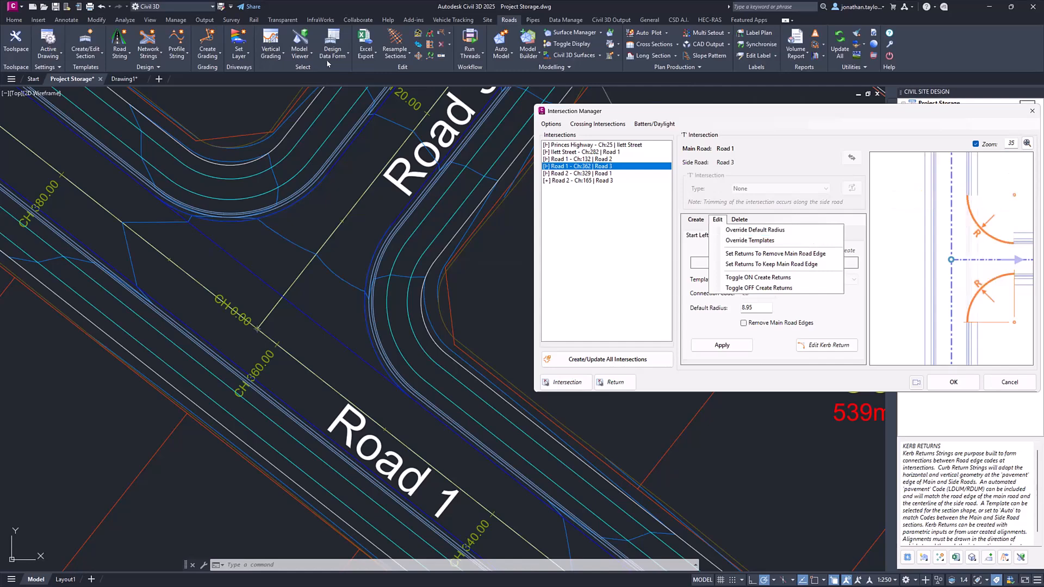
pyautogui.click(387, 55)
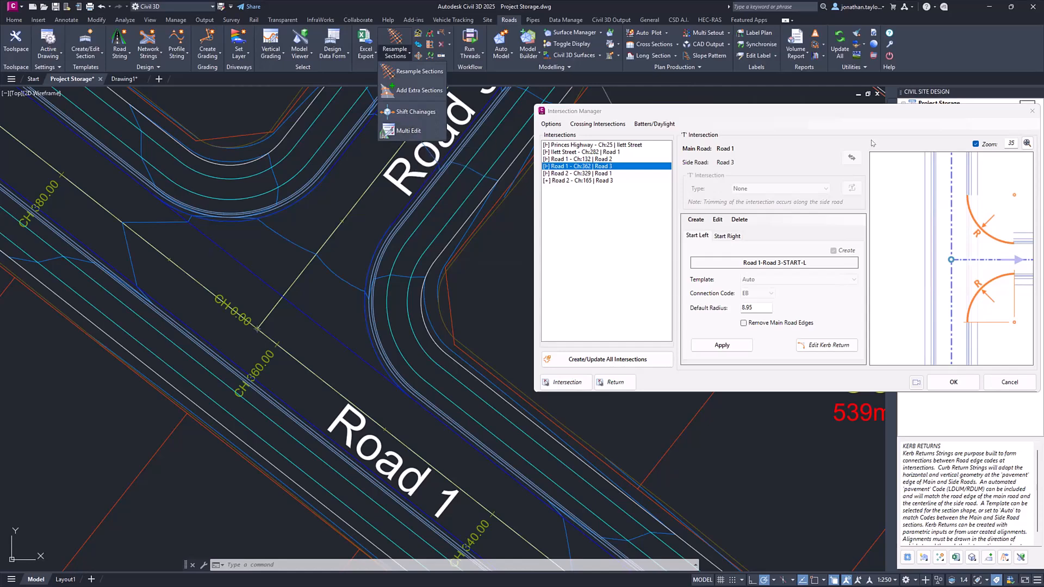
pyautogui.click(717, 220)
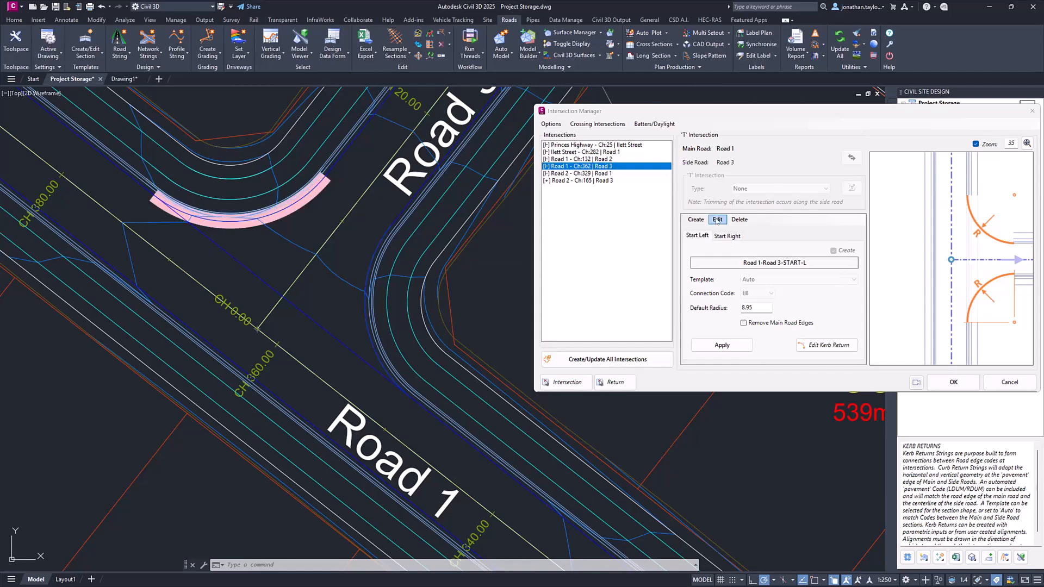
pyautogui.click(719, 221)
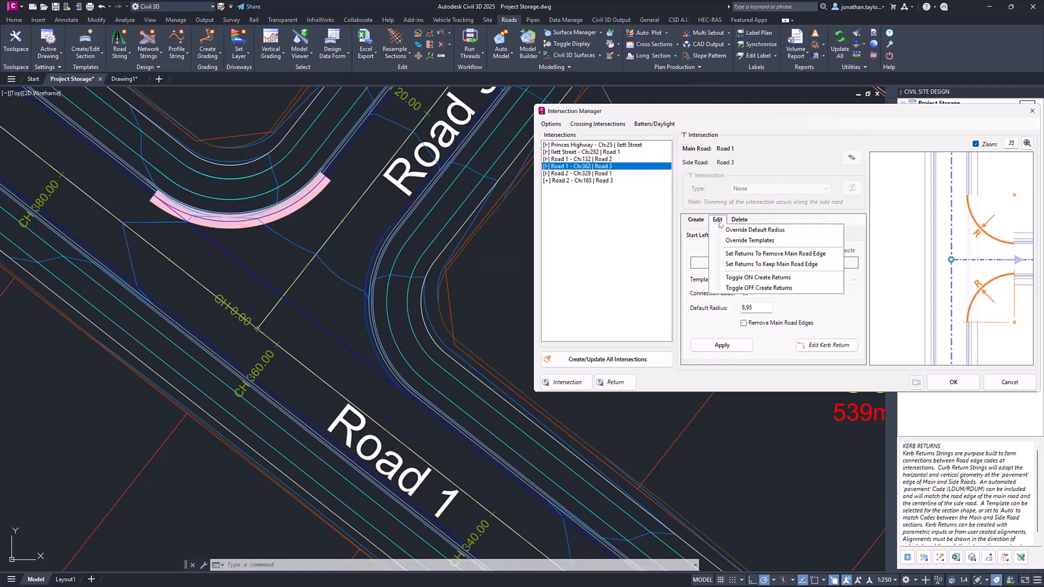
pyautogui.click(718, 220)
# - Set the Road 1/Road 3 kerb returns to remove the main road edge and show the model surface's triangles
pyautogui.click(718, 220)
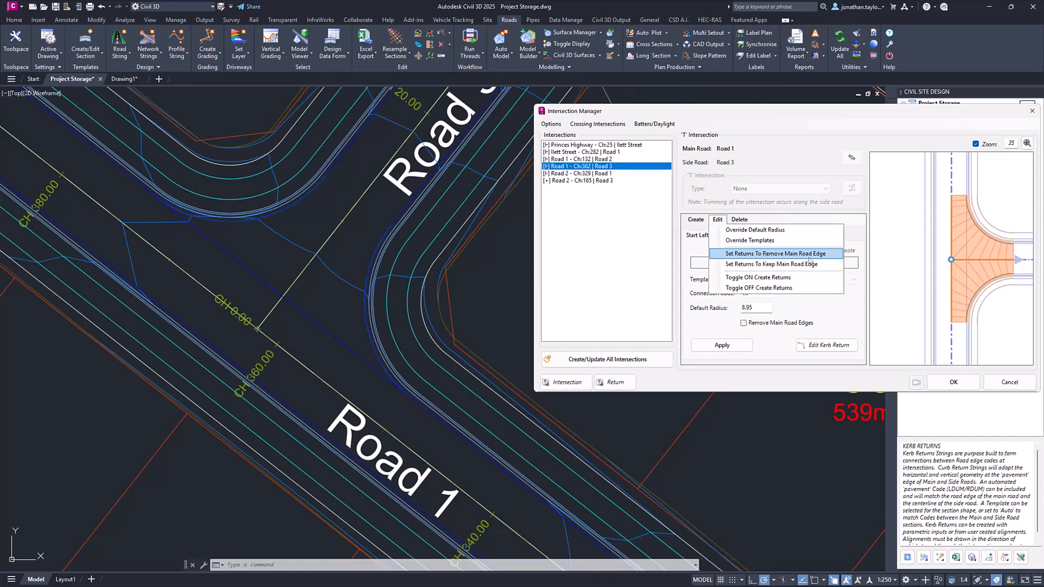
pyautogui.click(775, 254)
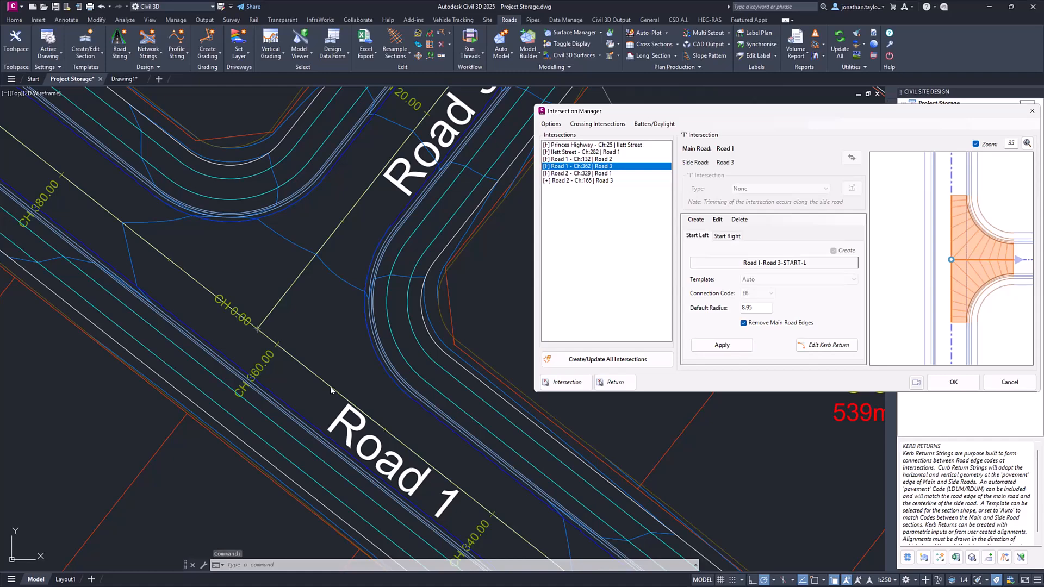
pyautogui.click(326, 257)
pyautogui.rightClick(326, 256)
pyautogui.click(406, 310)
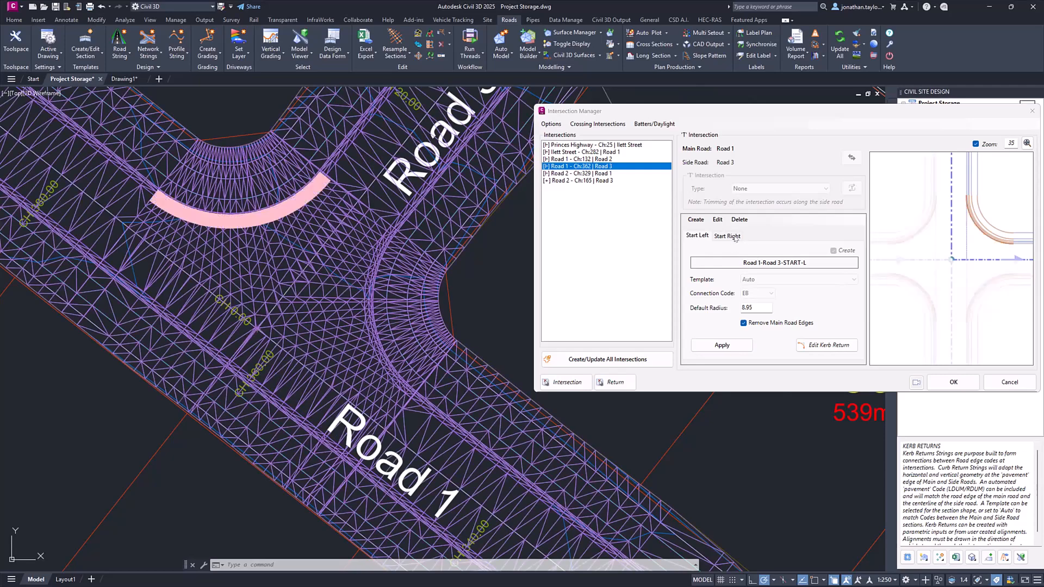
# - Compare the Start Right and Start Left returns' main road edge removal settings at the Road 1/Road 3 intersection
pyautogui.click(728, 236)
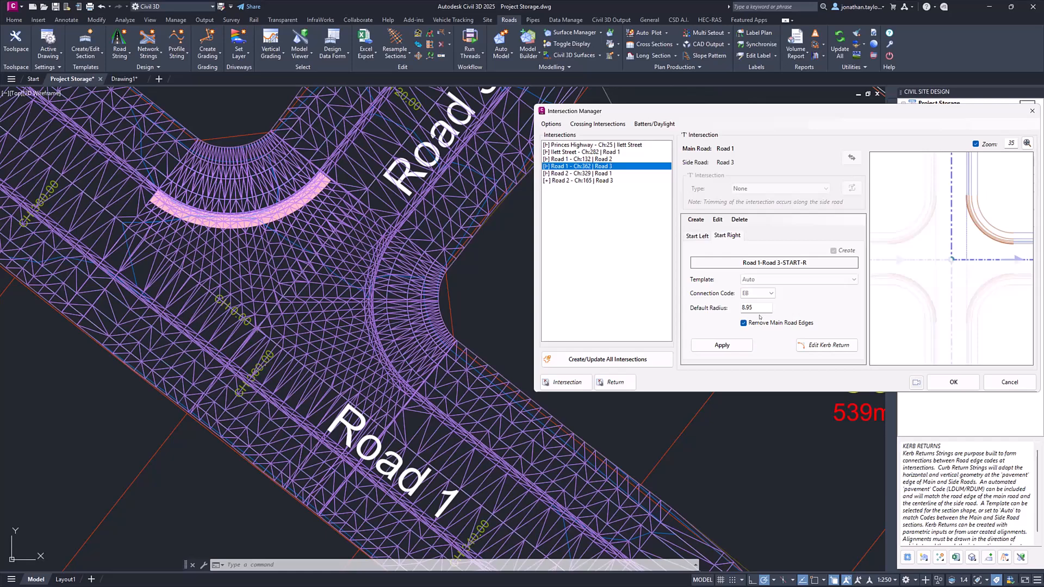
pyautogui.click(704, 239)
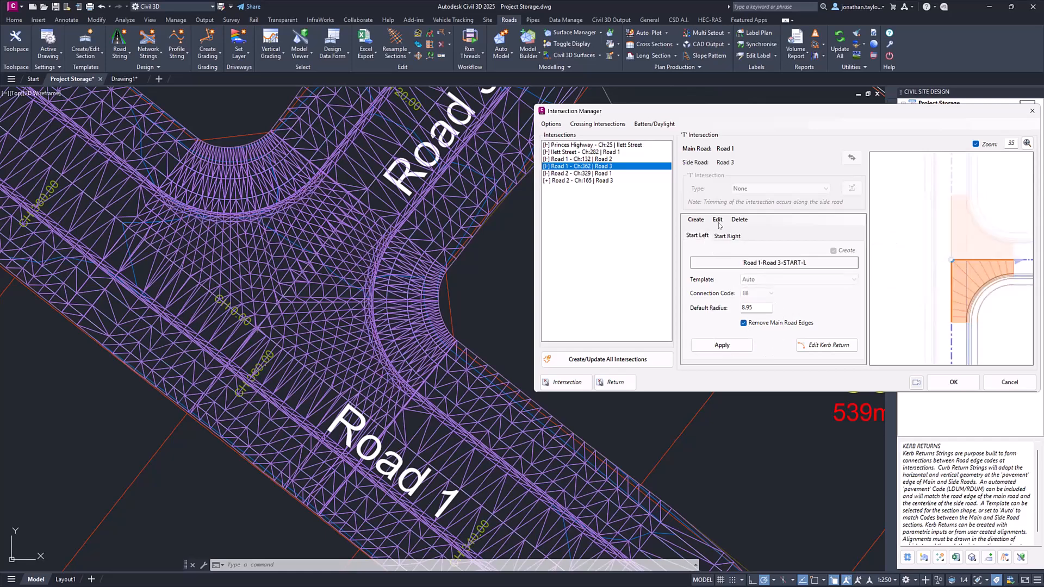
pyautogui.click(717, 220)
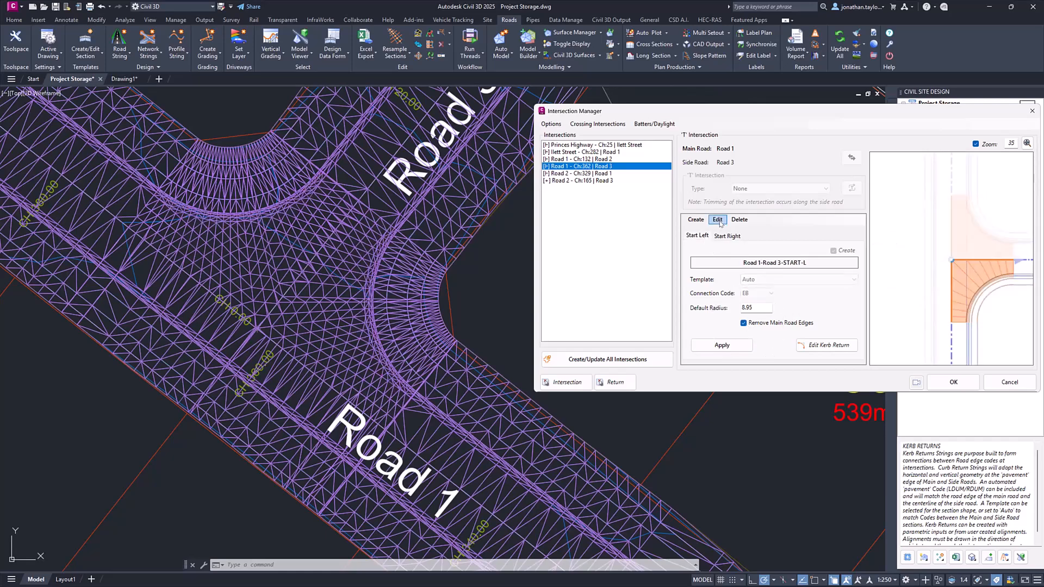
pyautogui.click(744, 323)
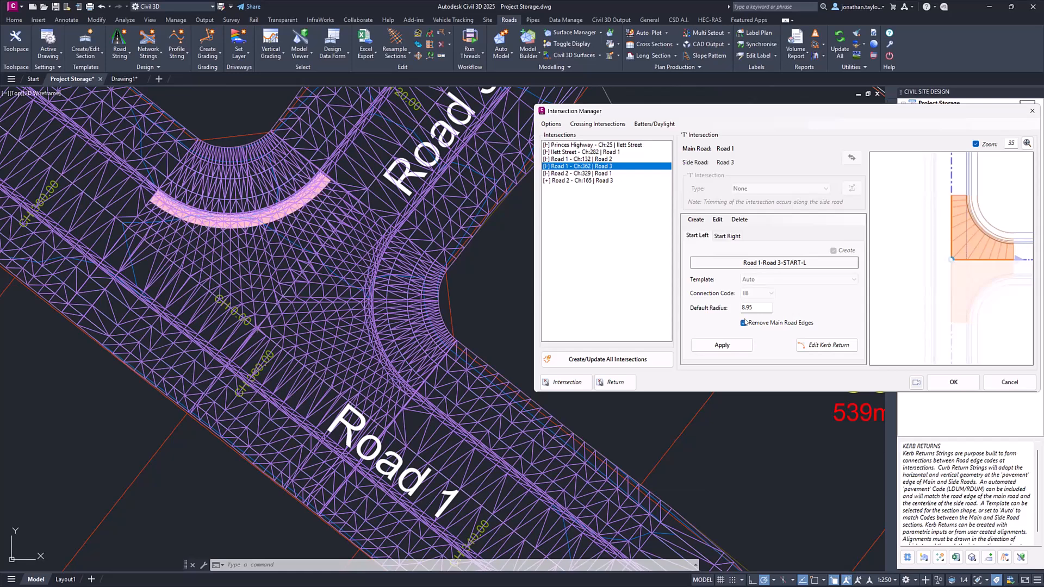
# - Set the Road 1/Road 3 kerb returns to keep the main road edge and hide the model surface's triangles
pyautogui.click(718, 219)
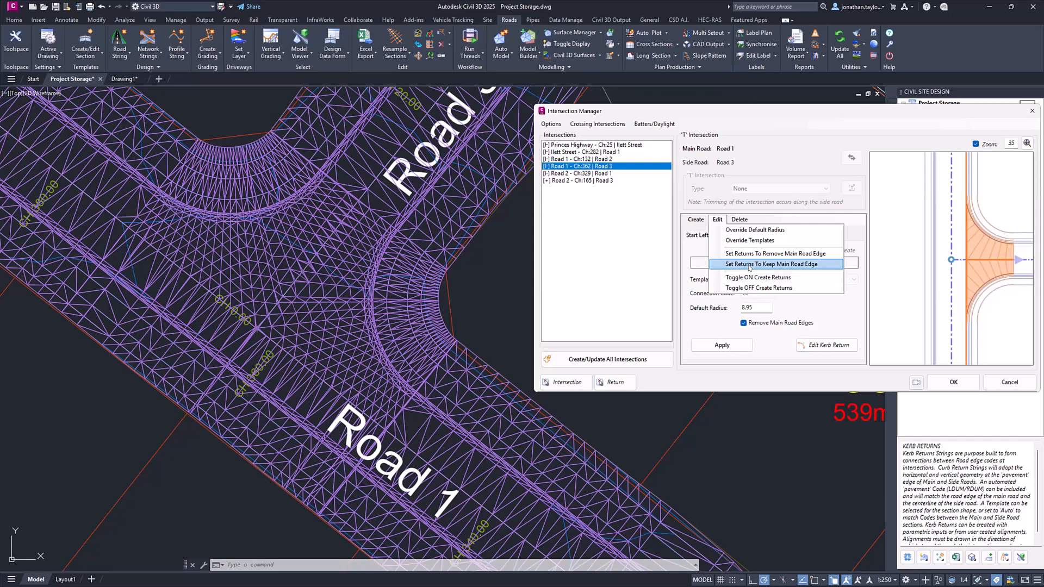
pyautogui.click(750, 265)
pyautogui.click(722, 347)
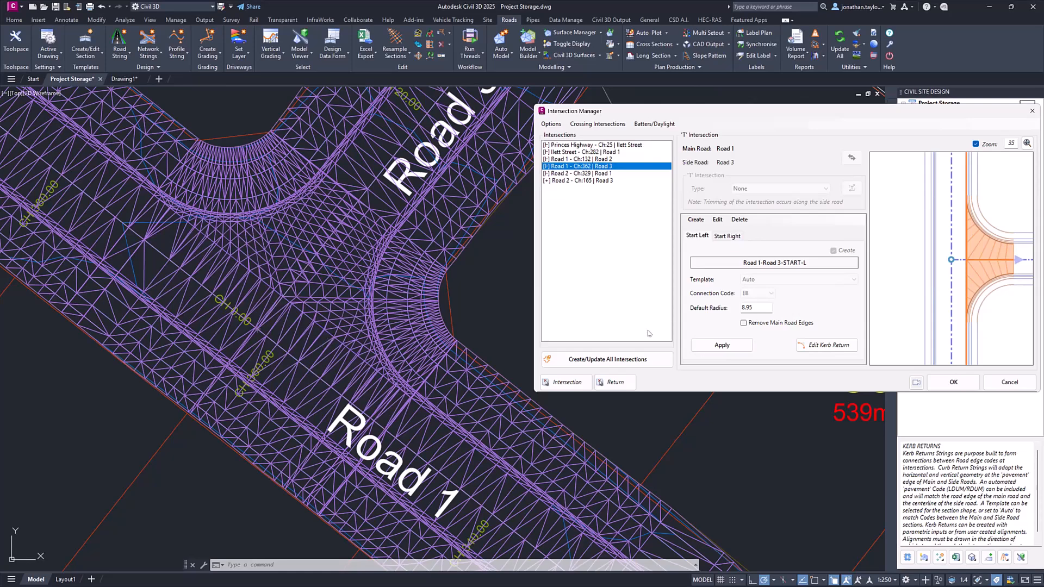
pyautogui.click(701, 350)
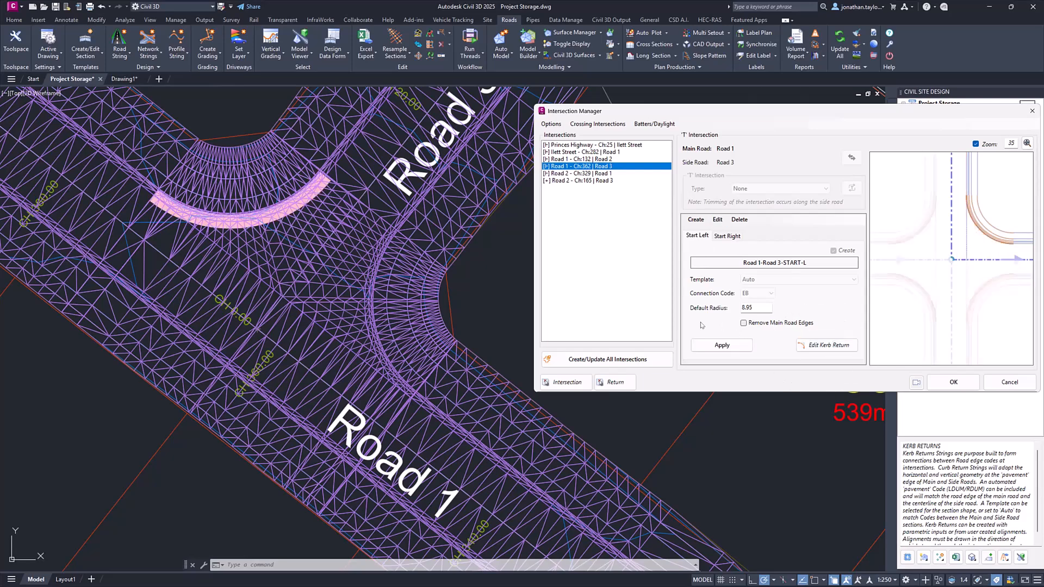
pyautogui.click(349, 252)
pyautogui.rightClick(349, 252)
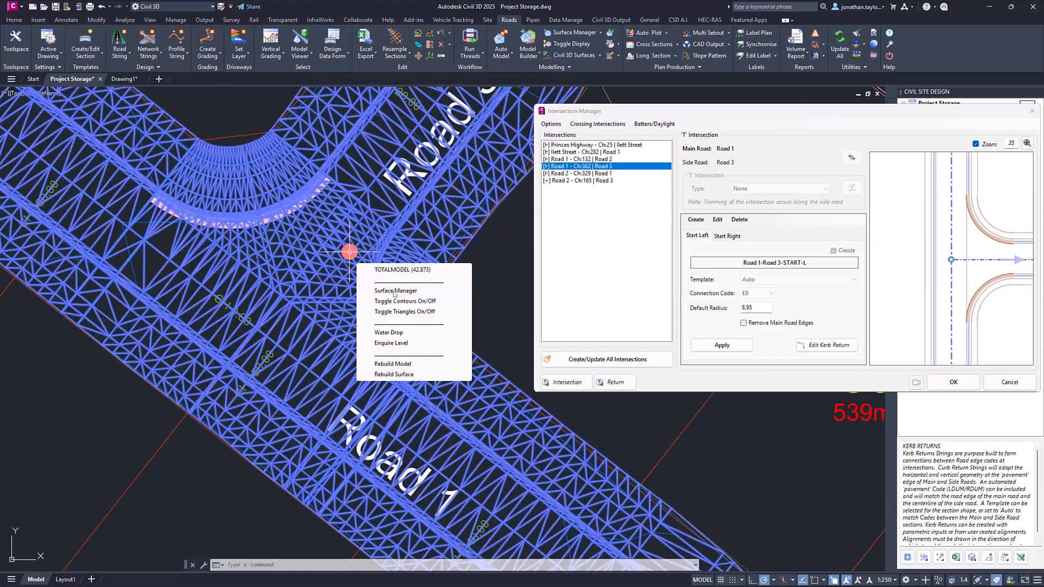
pyautogui.click(407, 313)
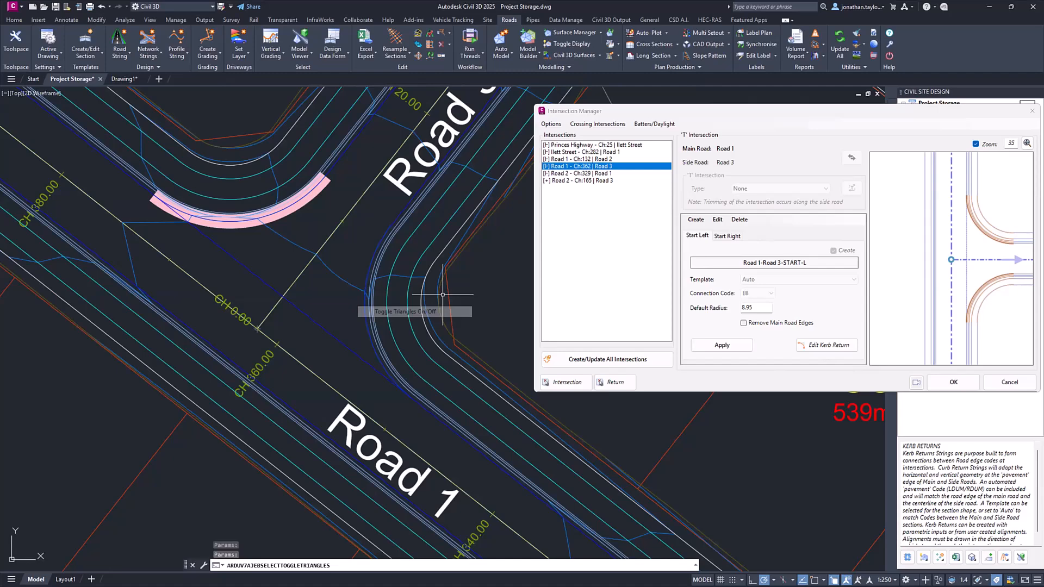
# - Select the Road 2/Road 3 crossing intersection and examine its layout and return settings
pyautogui.scroll(-3, 381, 354)
pyautogui.moveTo(419, 290); pyautogui.dragTo(240, 441, button='middle')
pyautogui.scroll(-2, 241, 441)
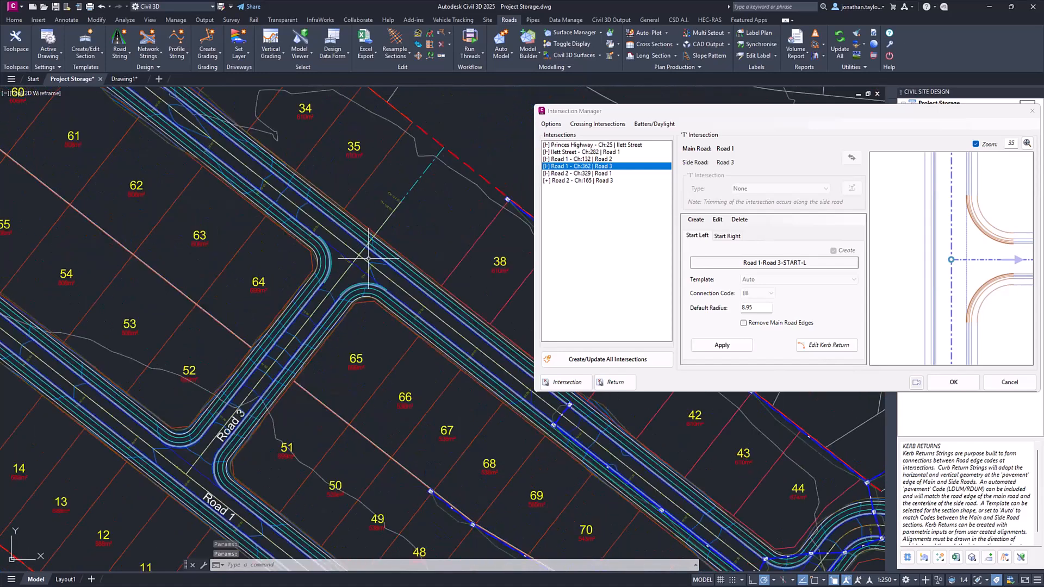
pyautogui.click(577, 181)
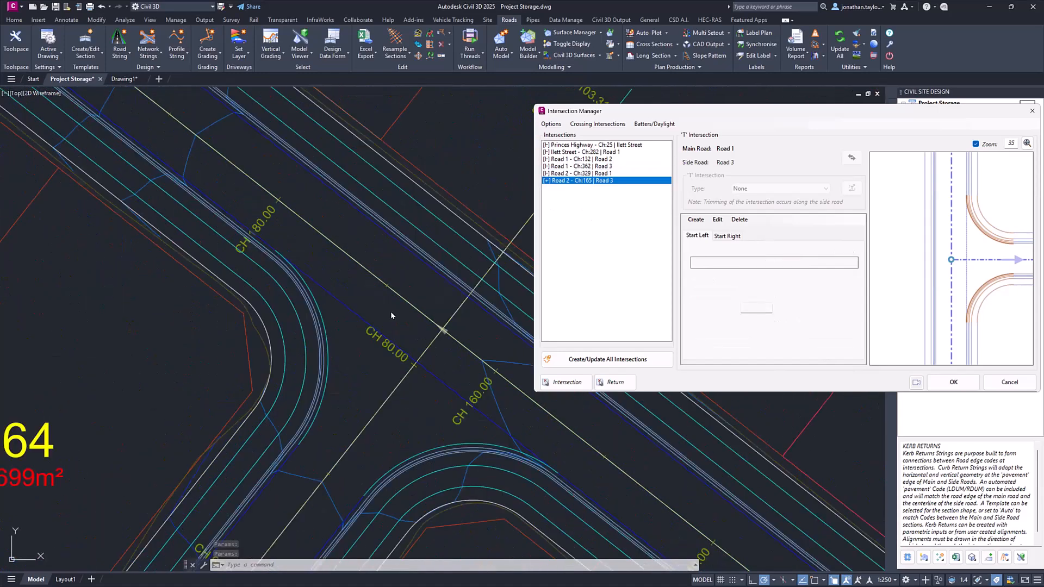
pyautogui.scroll(-2, 333, 314)
pyautogui.moveTo(413, 302); pyautogui.dragTo(345, 292, button='middle')
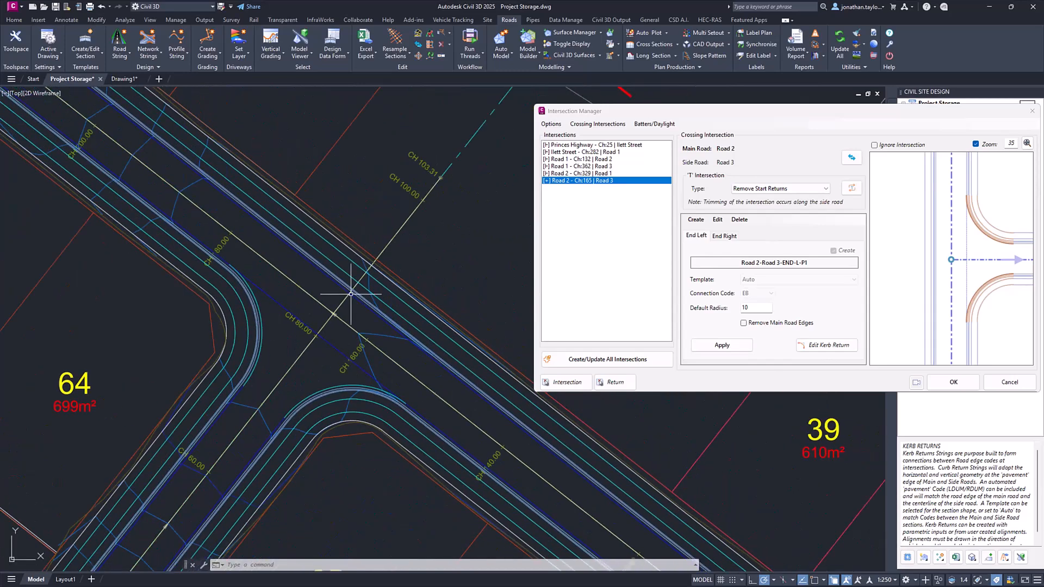
pyautogui.scroll(-2, 399, 310)
pyautogui.scroll(2, 399, 309)
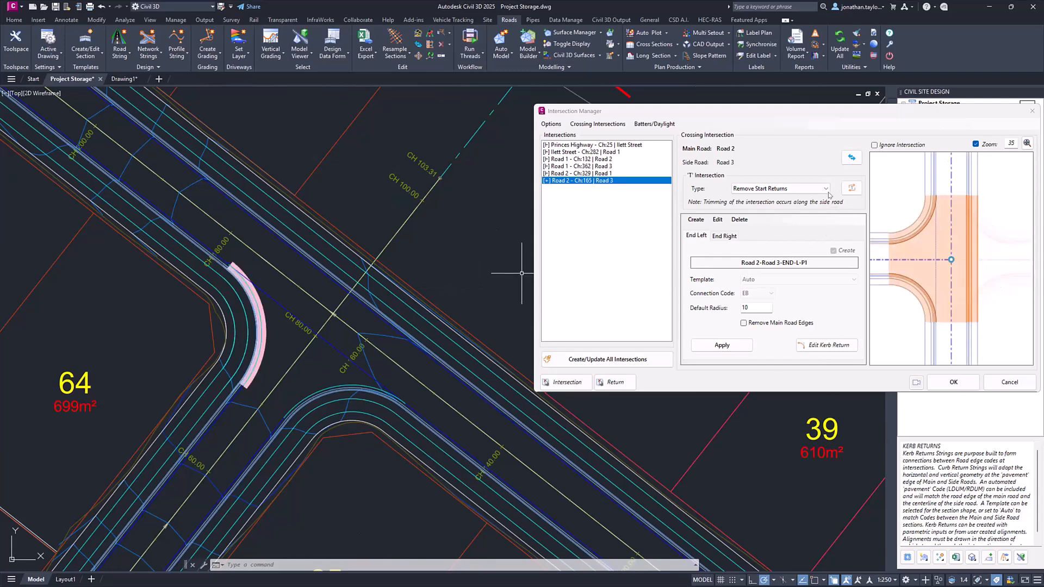
# - Examine the option for swapping main and side roads against the Road 2 and Road 3 alignments in the drawing
pyautogui.click(851, 158)
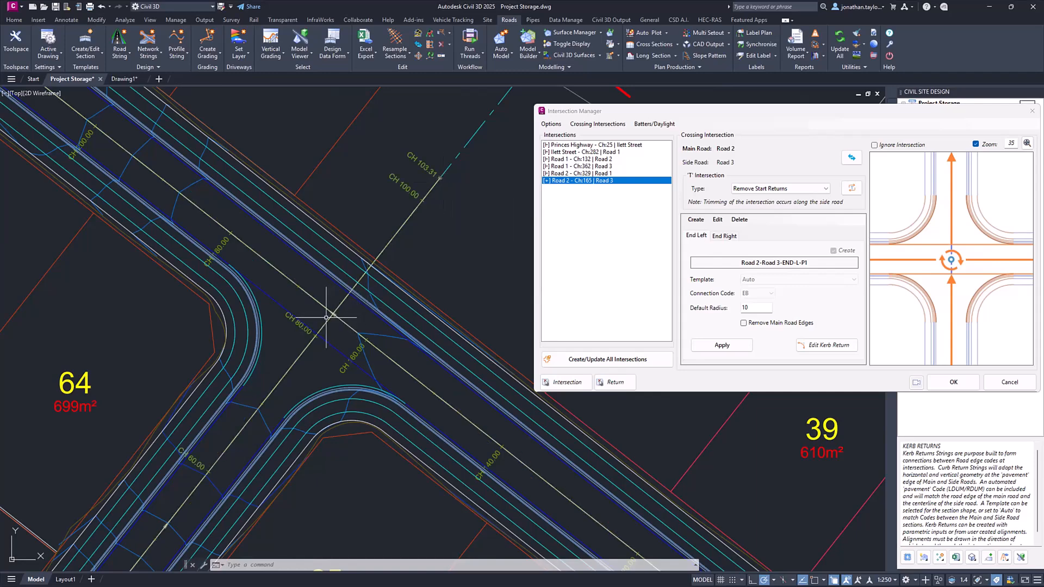
pyautogui.scroll(-1, 354, 323)
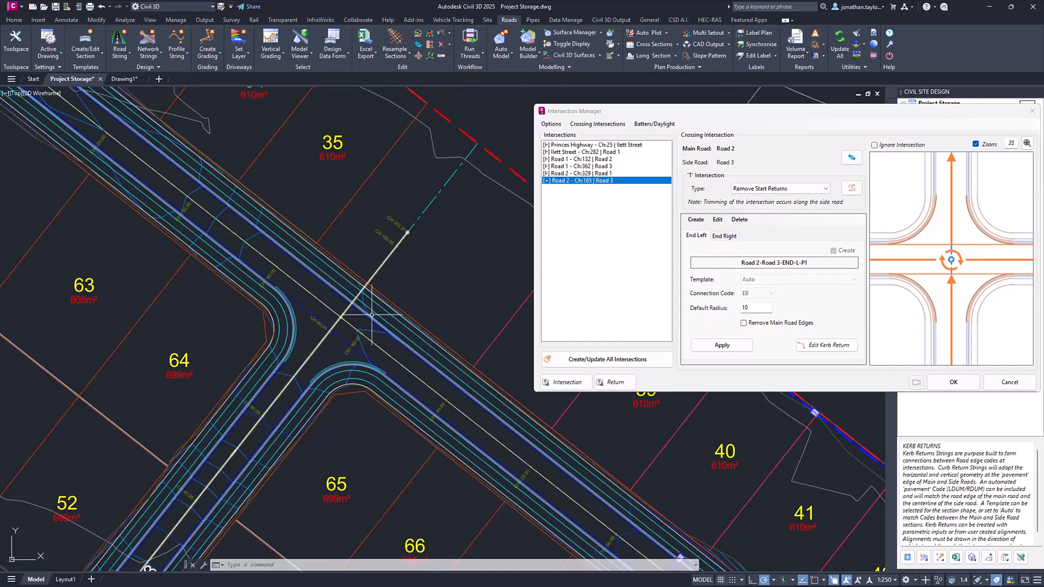
pyautogui.scroll(2, 356, 324)
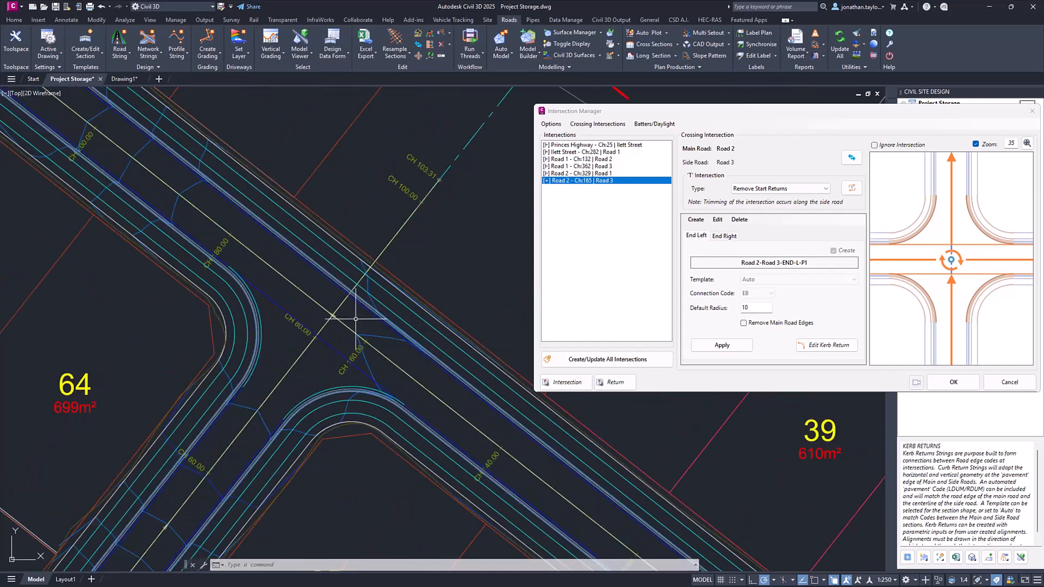
pyautogui.moveTo(354, 318)
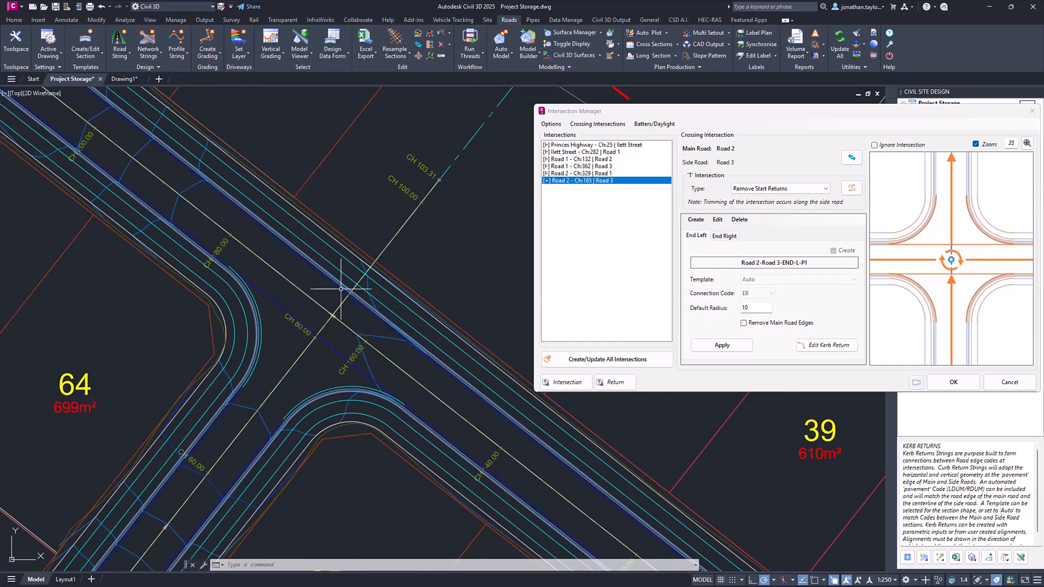
pyautogui.scroll(-3, 321, 298)
pyautogui.scroll(-4, 320, 299)
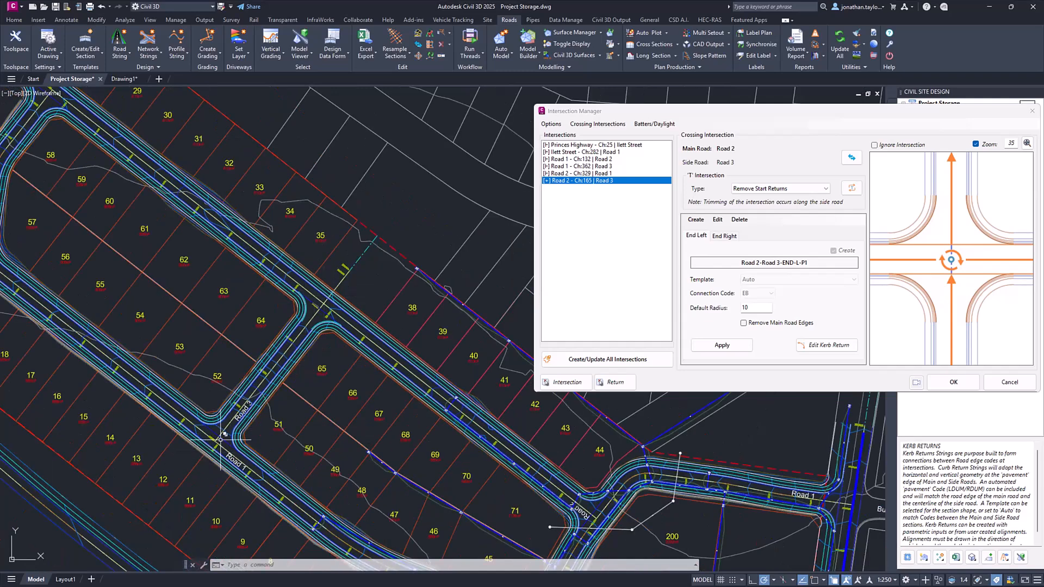
pyautogui.scroll(2, 333, 298)
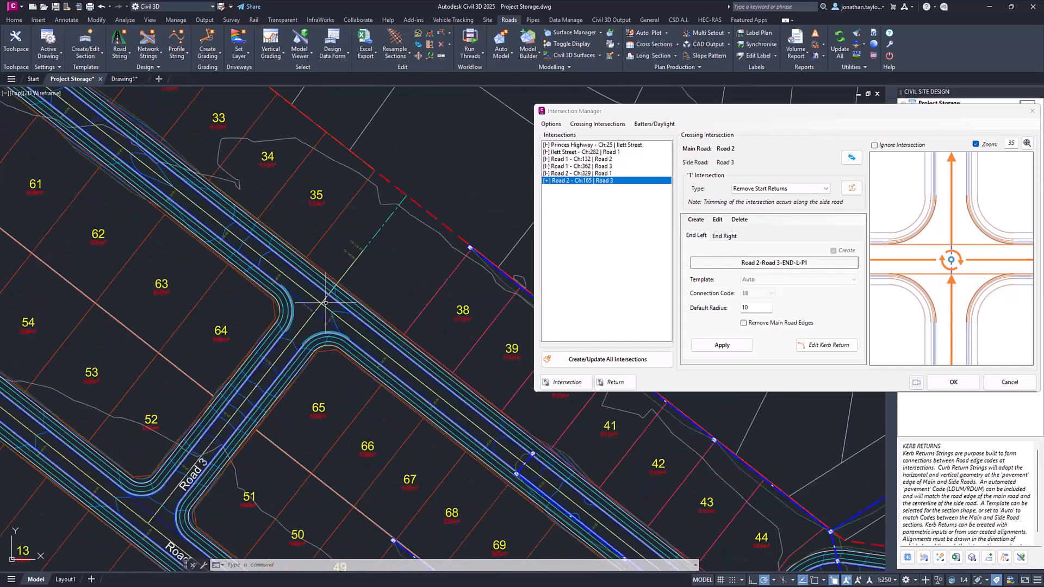
pyautogui.scroll(2, 325, 302)
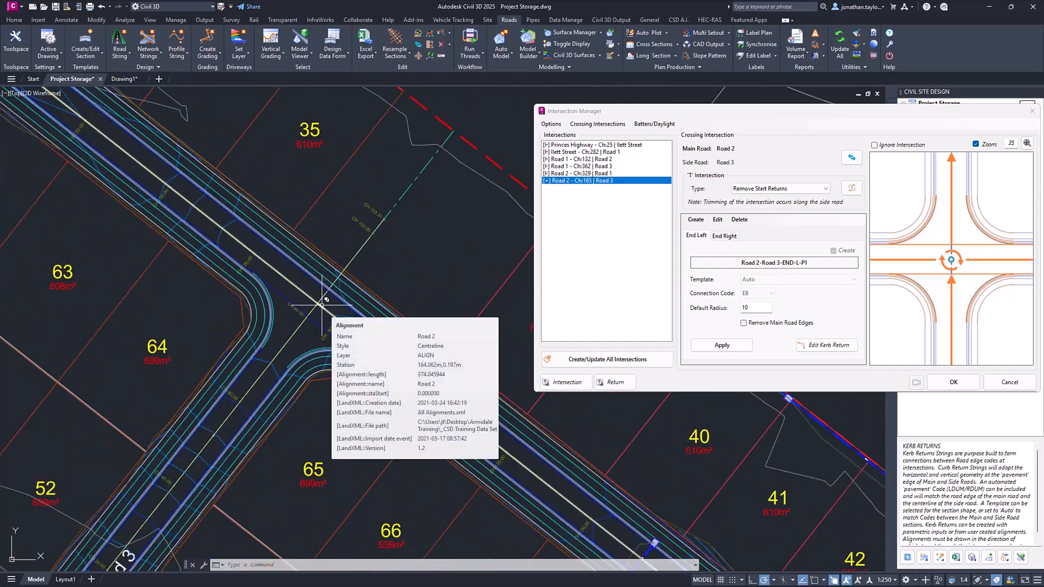
# - Examine Road 3 between Road 1 and Road 2 and compare the crossing's 'T' intersection types with its start and end returns
pyautogui.scroll(-2, 365, 262)
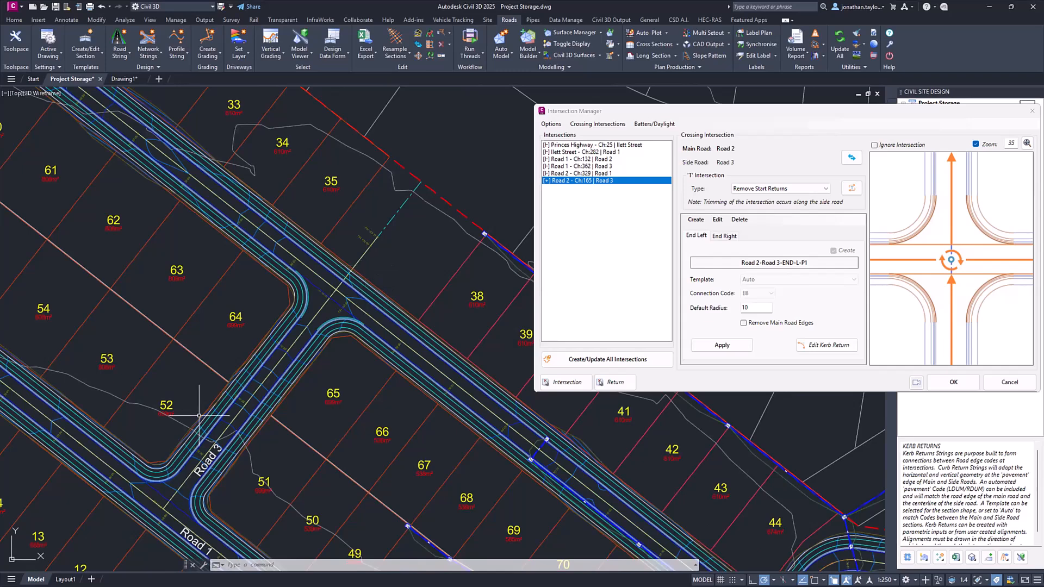
pyautogui.moveTo(196, 467); pyautogui.dragTo(206, 378, button='middle')
pyautogui.scroll(2, 206, 377)
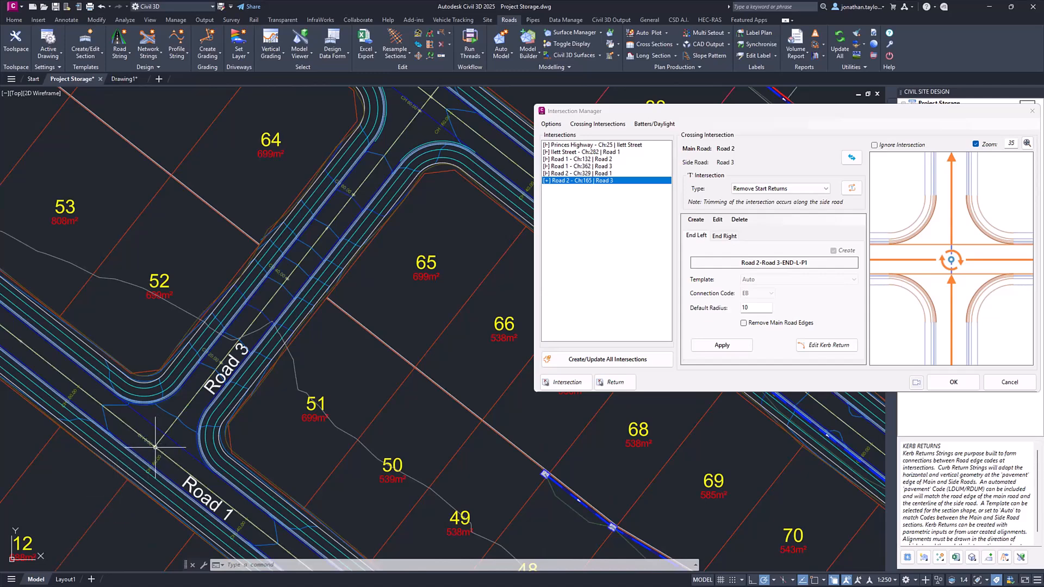
pyautogui.moveTo(397, 218); pyautogui.dragTo(322, 366, button='middle')
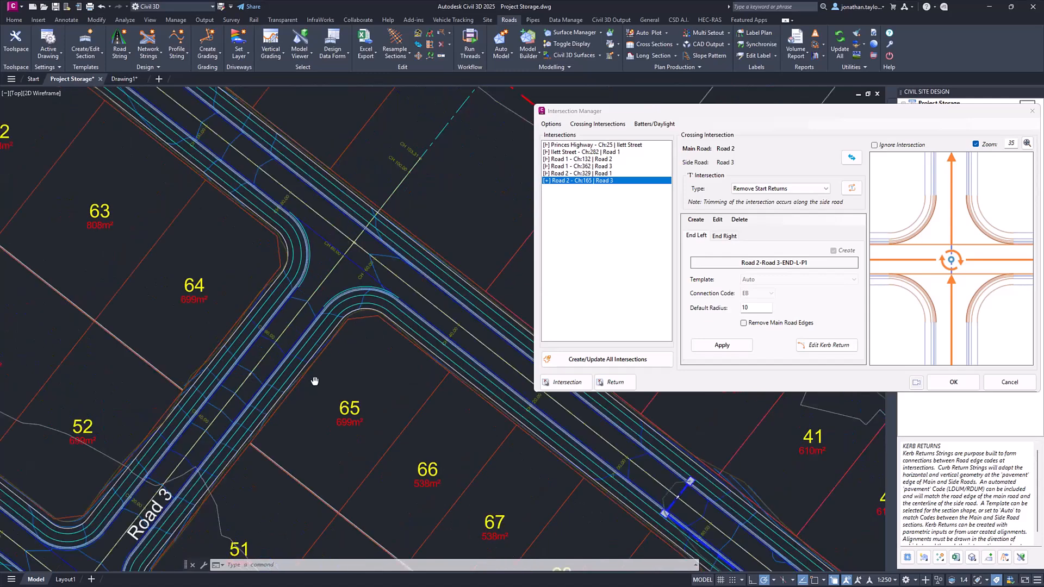
pyautogui.scroll(2, 421, 140)
pyautogui.click(770, 189)
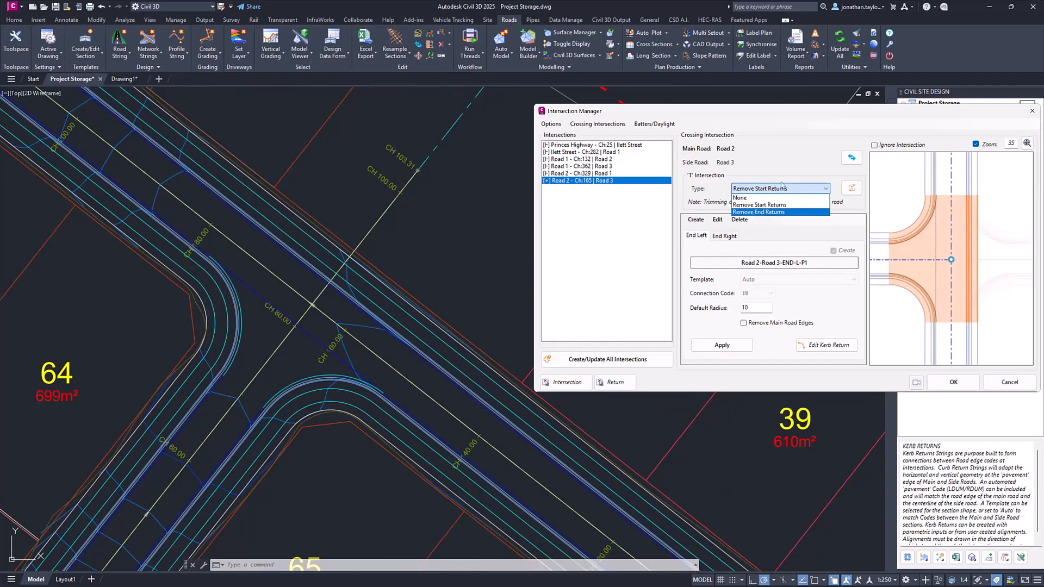
pyautogui.click(781, 199)
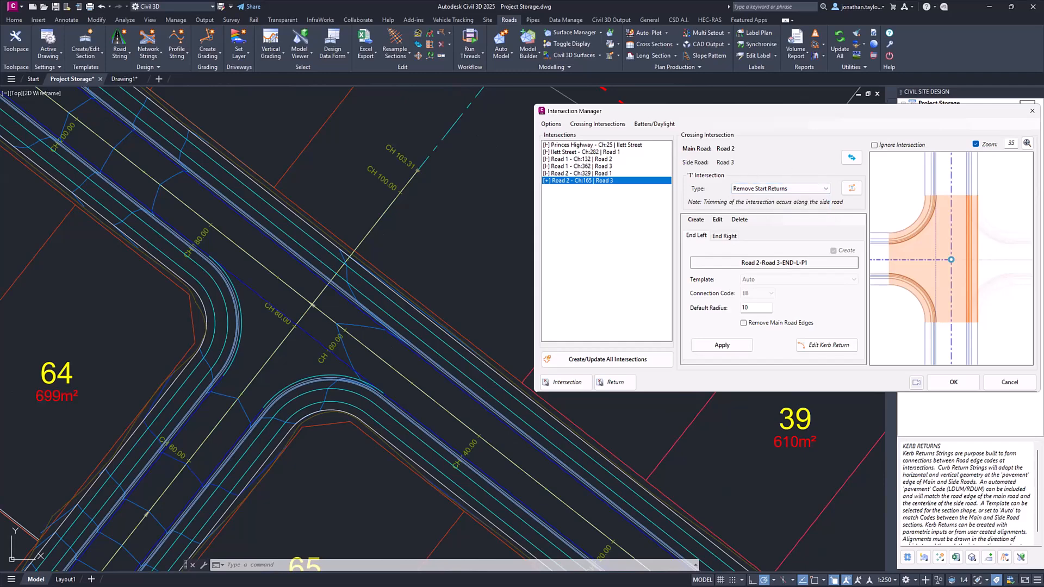
pyautogui.scroll(-5, 203, 416)
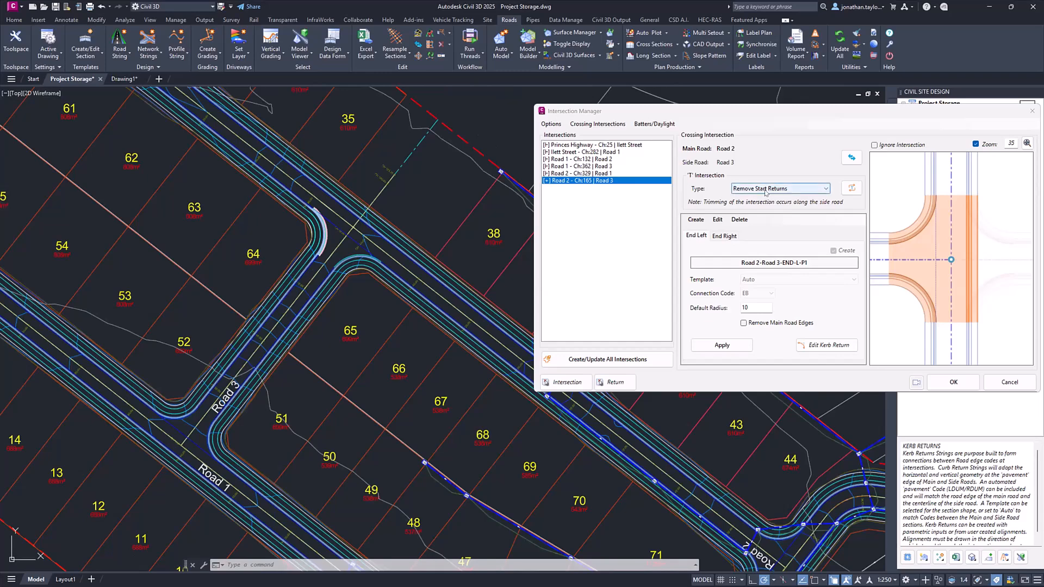
pyautogui.press('ctrl')
pyautogui.press('ctrl')
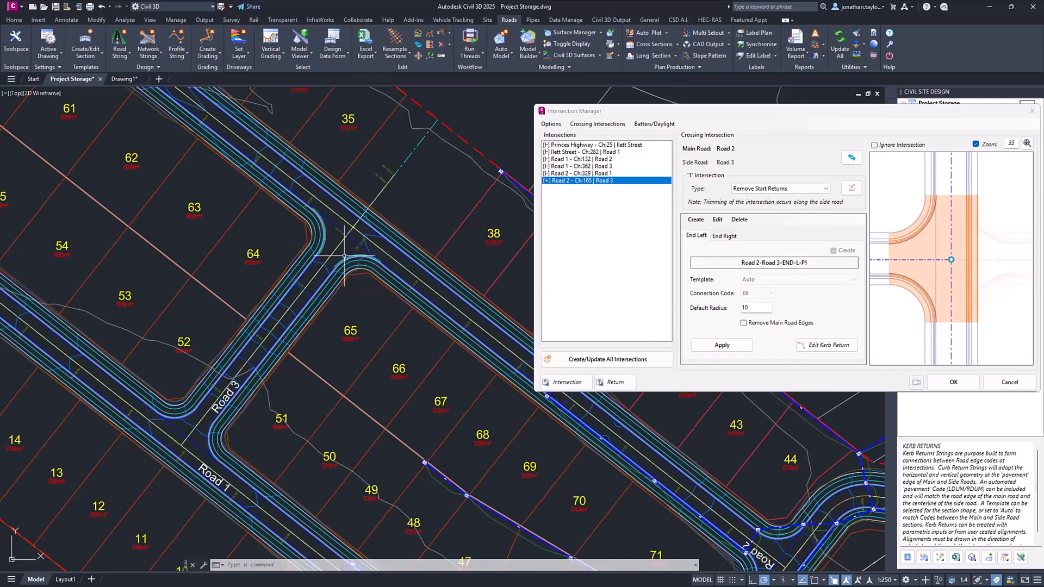
pyautogui.moveTo(344, 255)
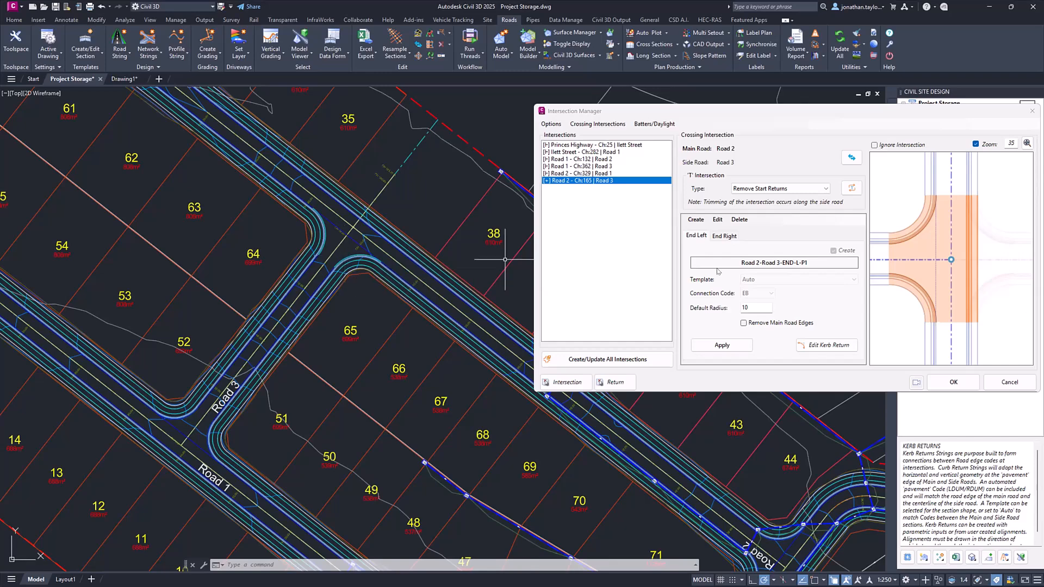
pyautogui.moveTo(786, 263)
pyautogui.press('ctrl')
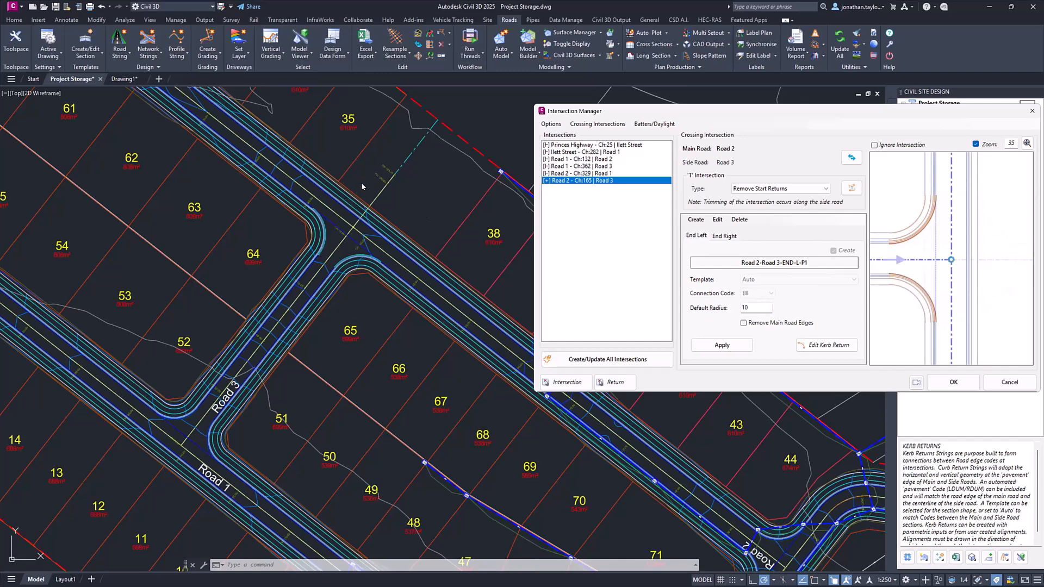
# - Convert the Road 2/Road 3 crossing to a 'T' intersection with the Remove End Returns type and apply it
pyautogui.scroll(4, 335, 219)
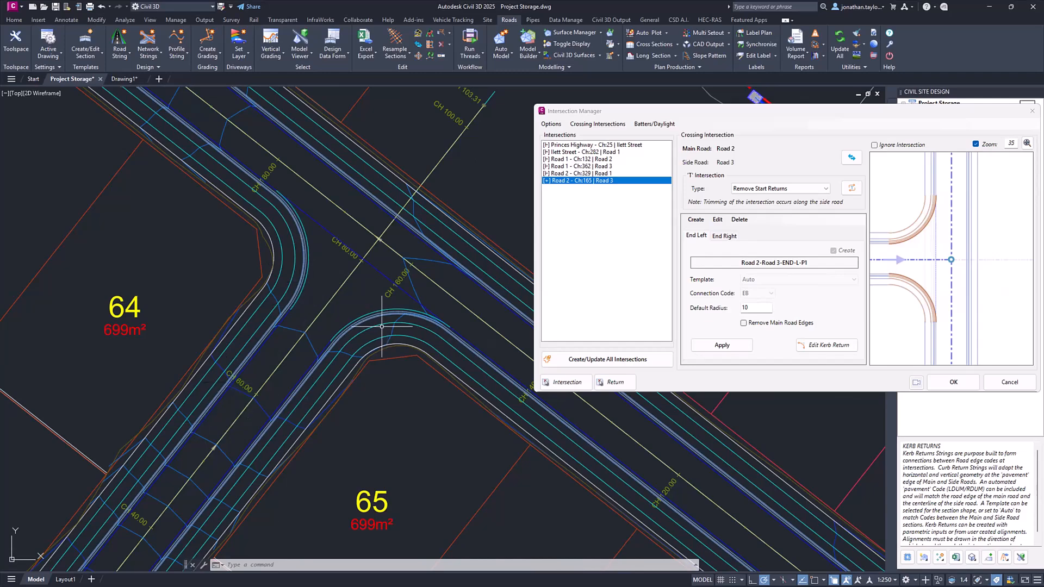
pyautogui.click(763, 189)
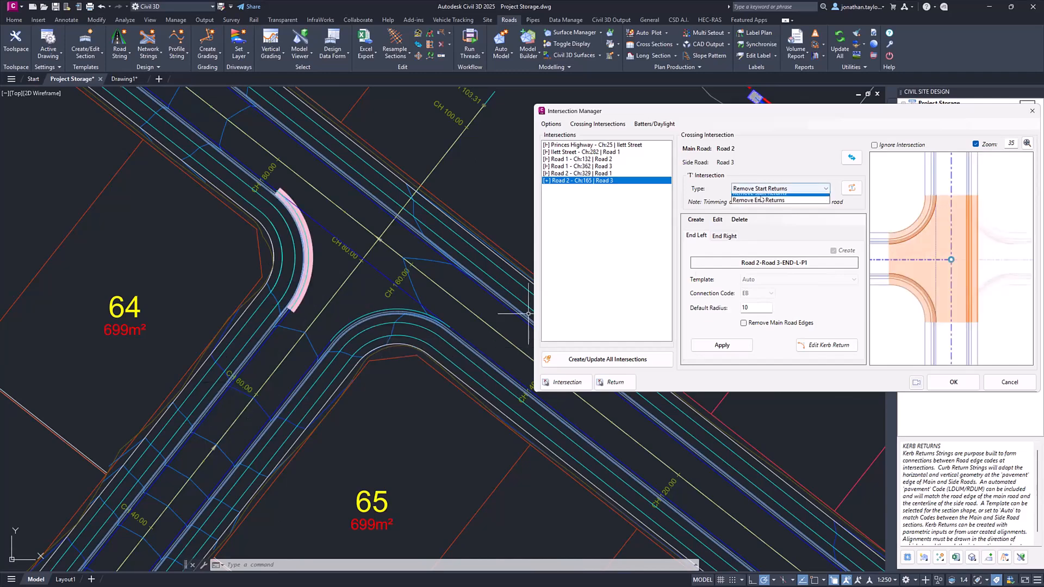
pyautogui.click(762, 199)
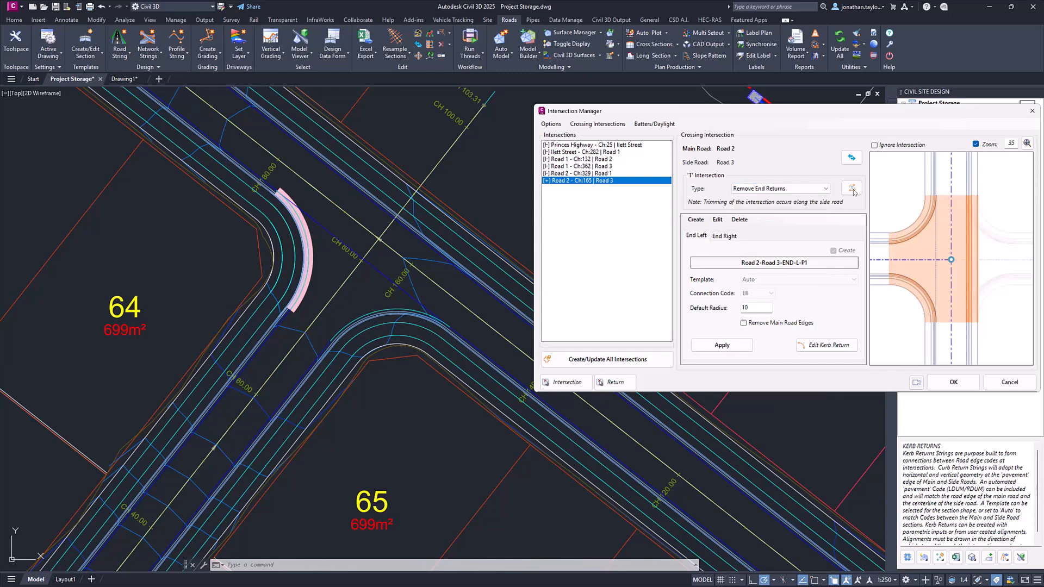
pyautogui.click(852, 189)
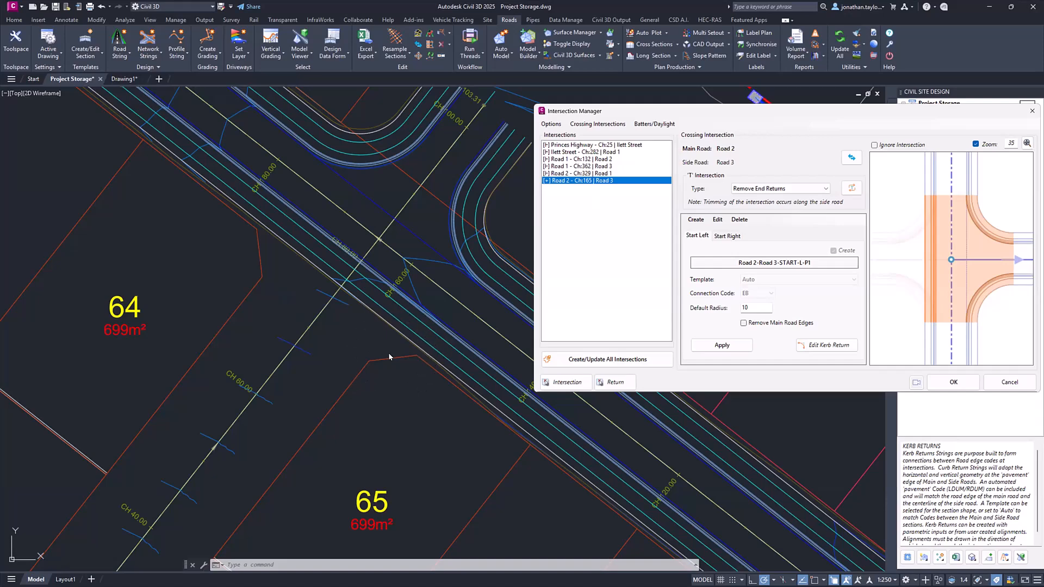
# - Switch the Road 2/Road 3 'T' intersection type to Remove Start Returns and apply it to the model
pyautogui.click(801, 189)
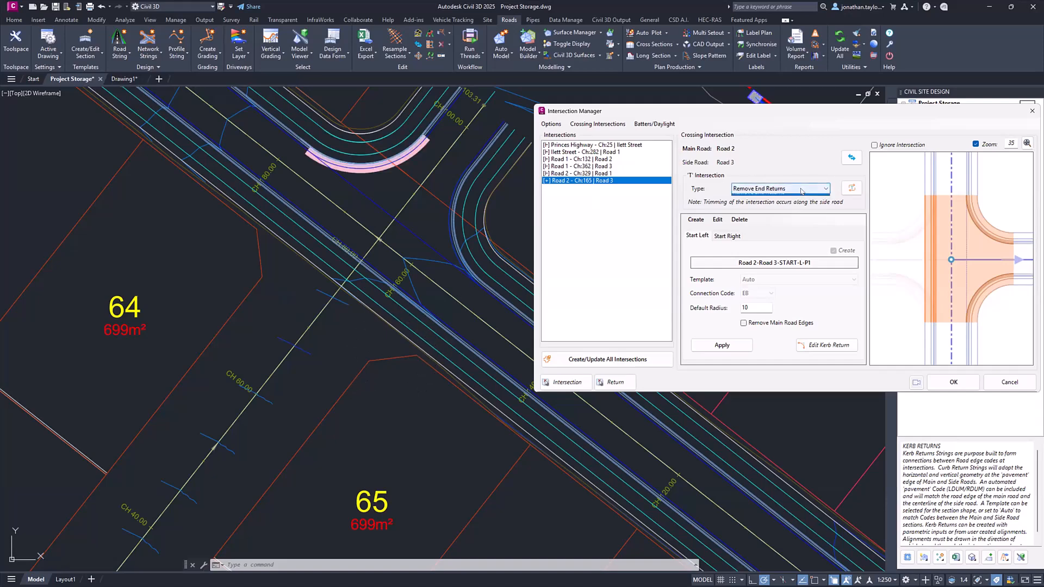
pyautogui.click(852, 188)
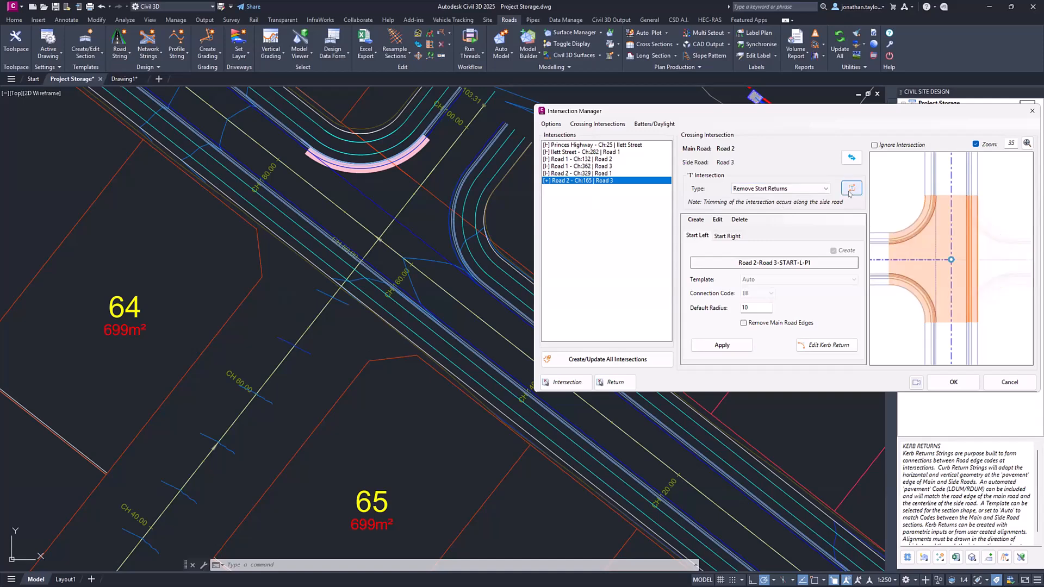
pyautogui.click(851, 189)
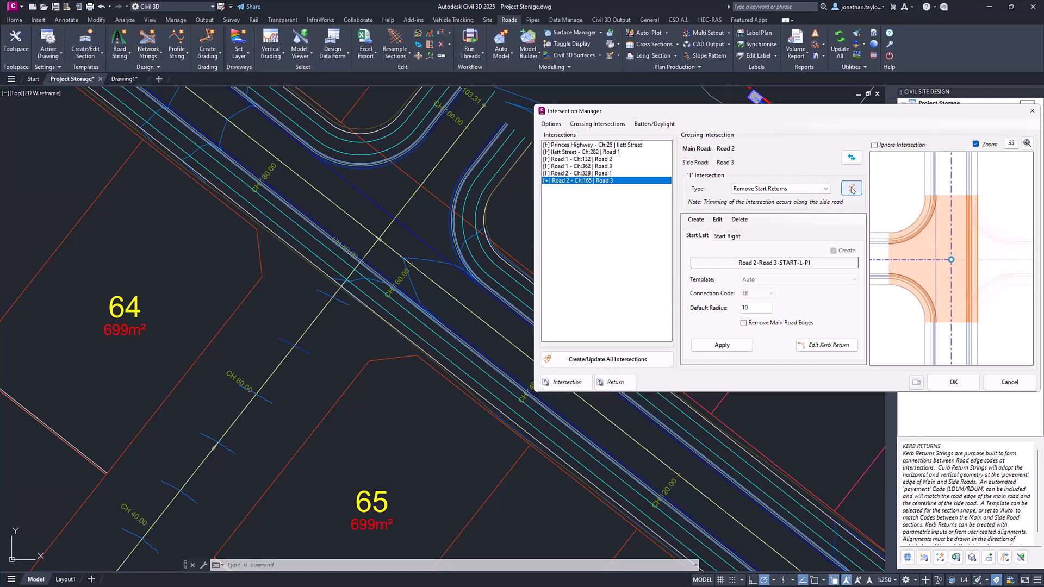
pyautogui.click(851, 189)
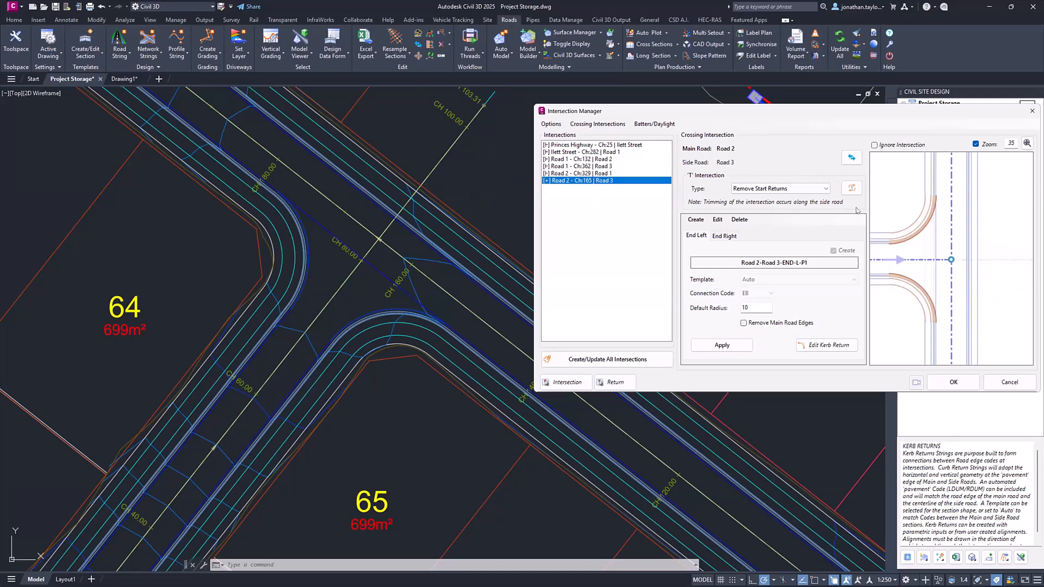
# - Set the Road 2/Road 3 'T' intersection type to None and apply it to make a full crossing with four returns
pyautogui.click(808, 189)
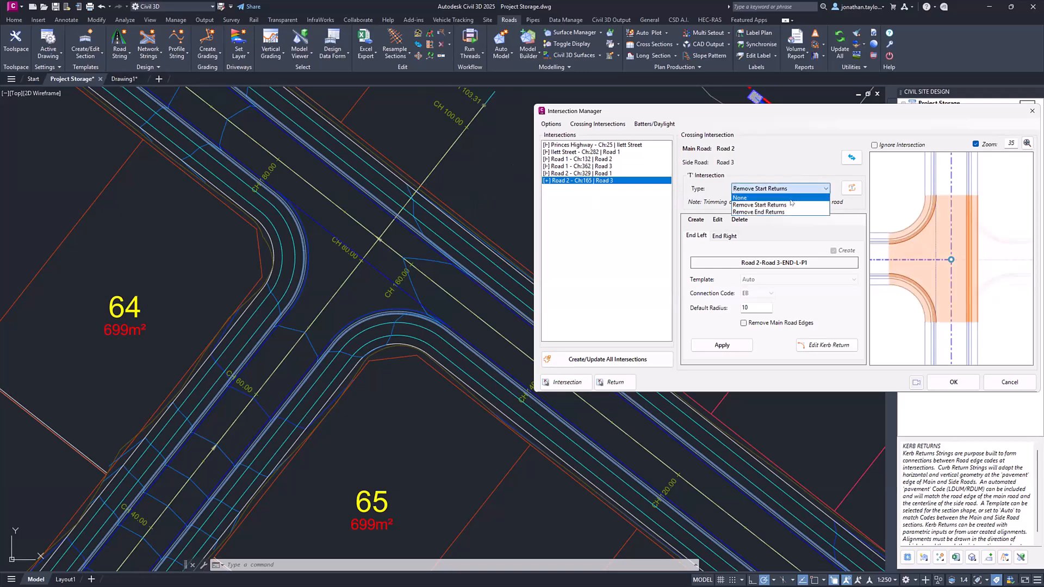
pyautogui.click(852, 188)
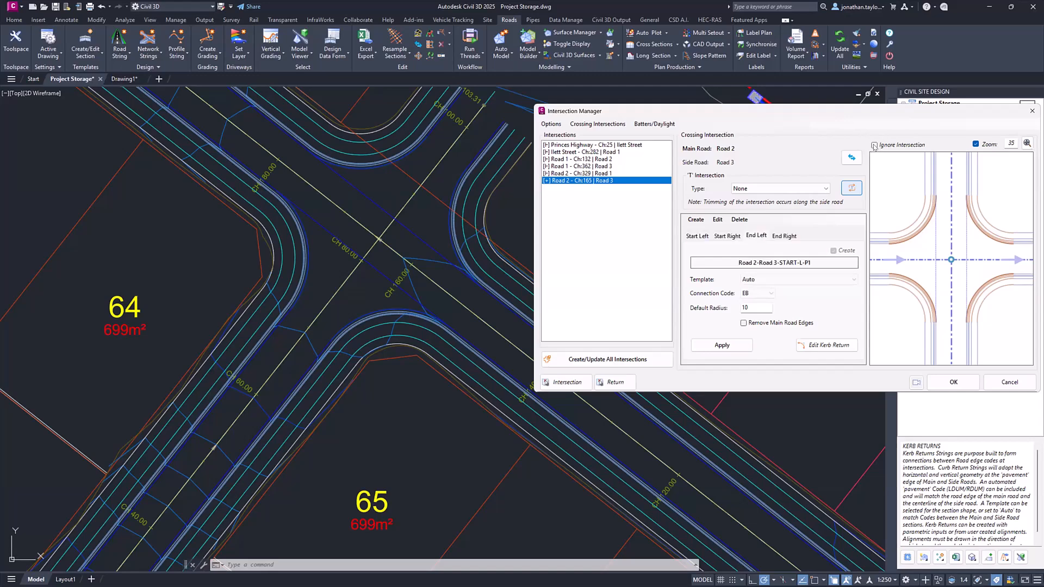
pyautogui.click(733, 239)
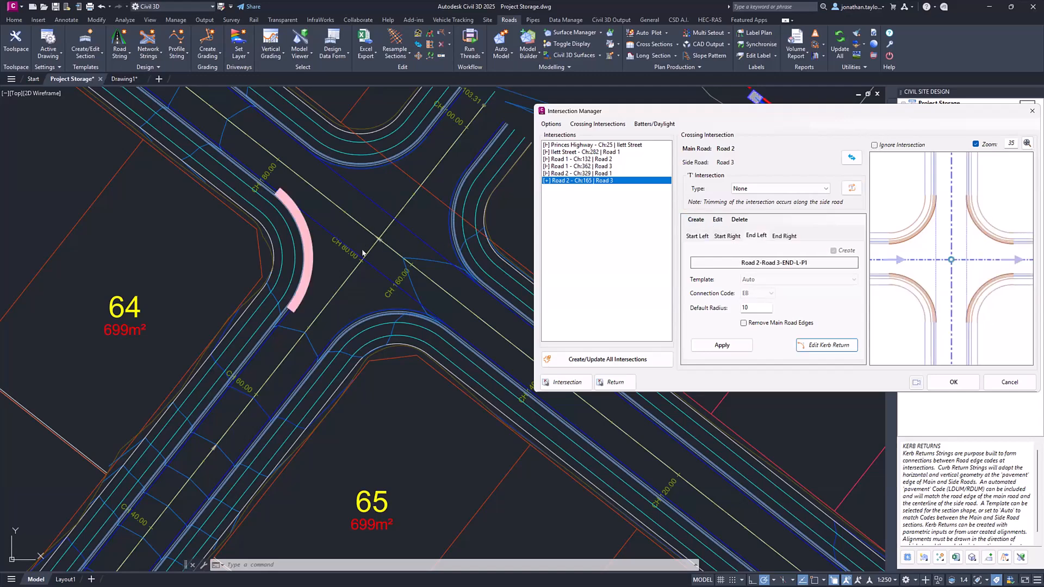
# - Examine the bulk options for crossing intersections and batters/daylight, along with the Road 2/Road 3 'T' intersection types
pyautogui.click(597, 124)
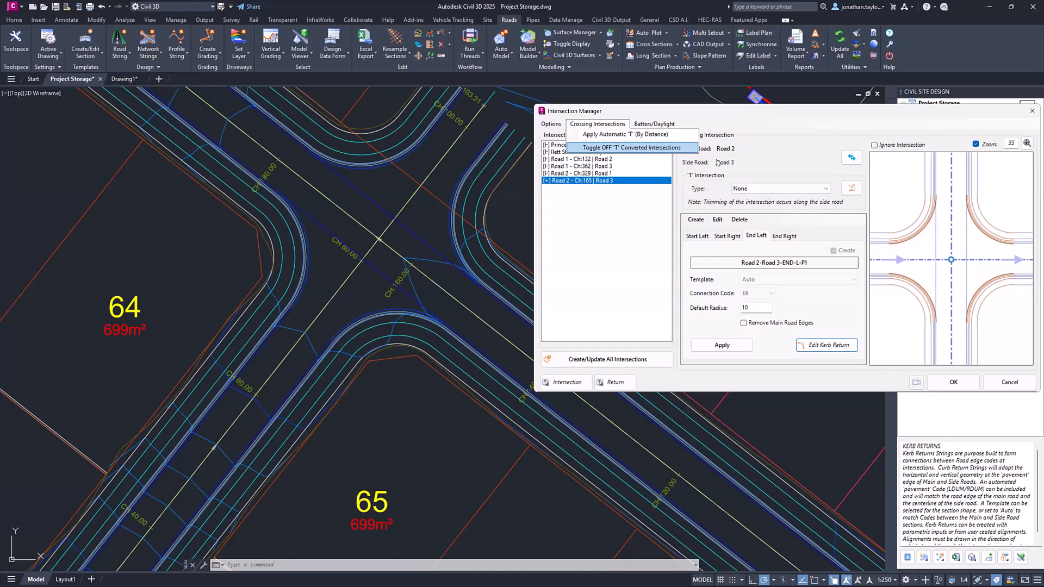
pyautogui.click(772, 157)
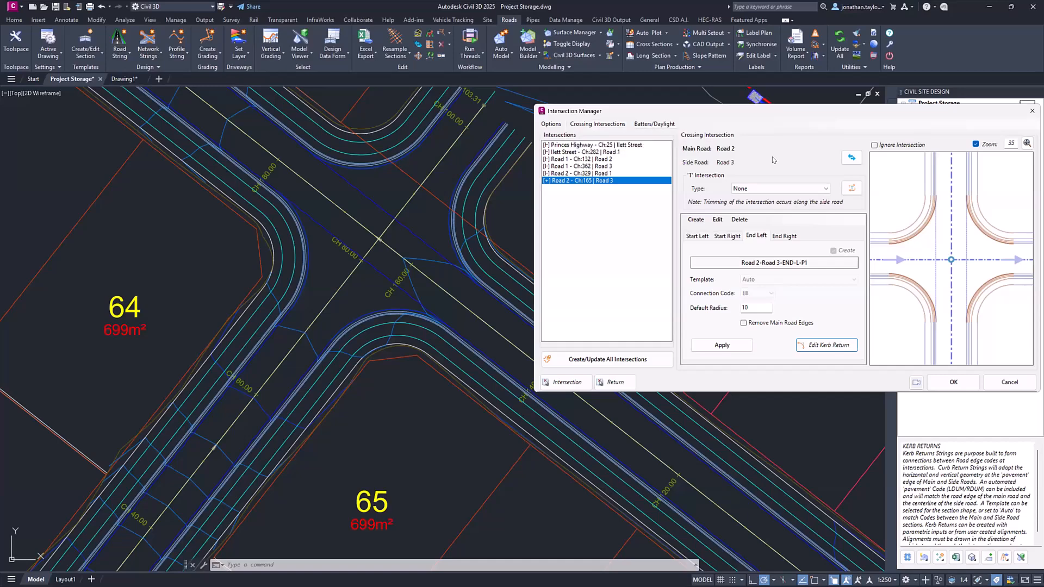
pyautogui.click(665, 125)
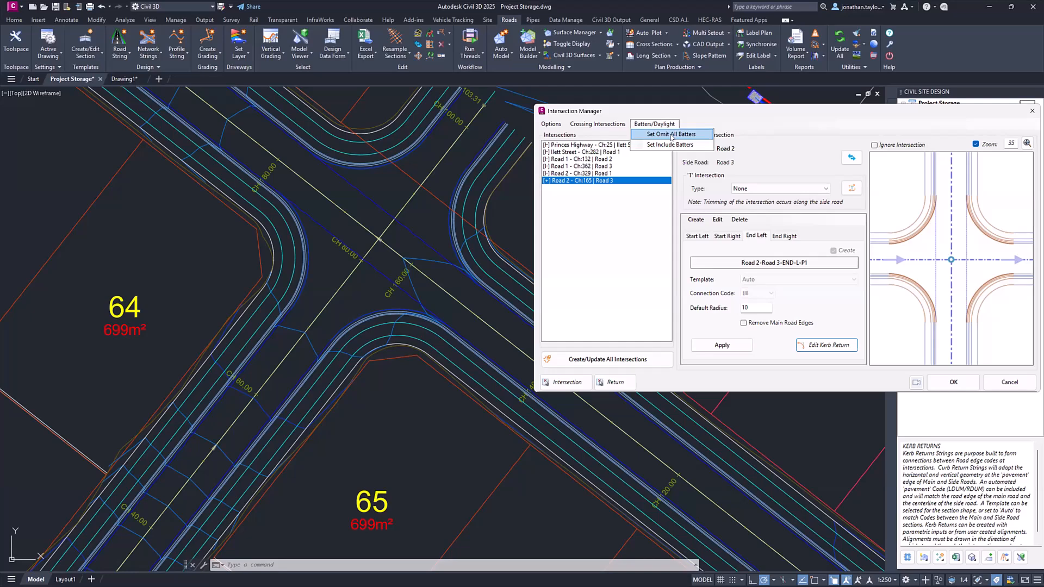
pyautogui.moveTo(552, 125)
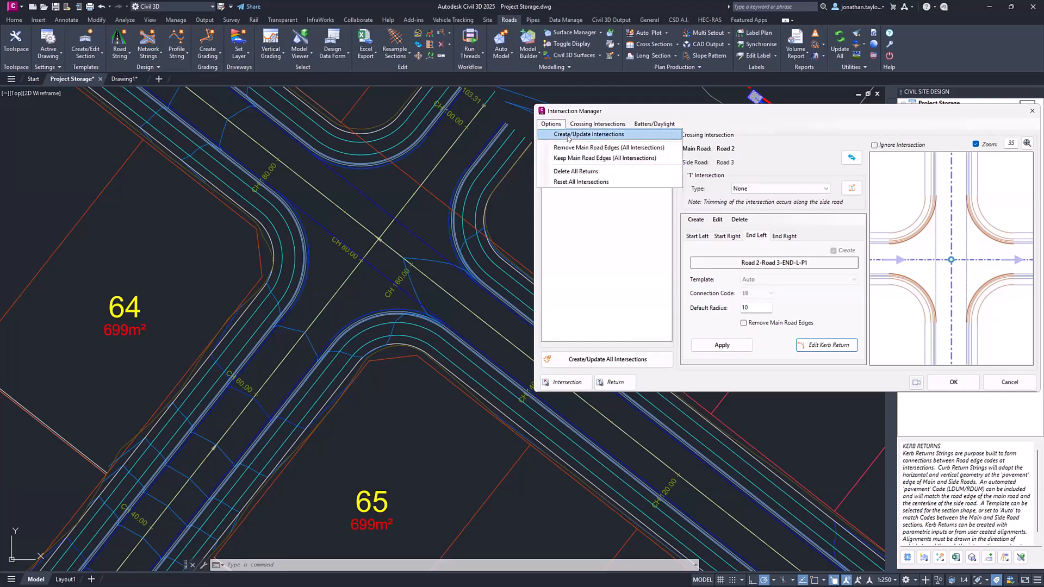
pyautogui.moveTo(658, 124)
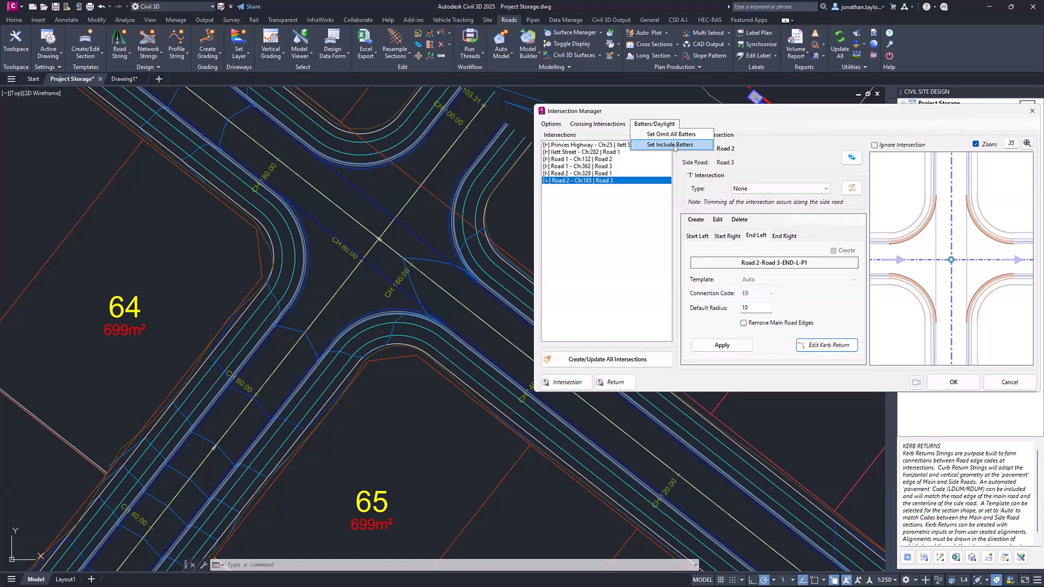
pyautogui.click(766, 134)
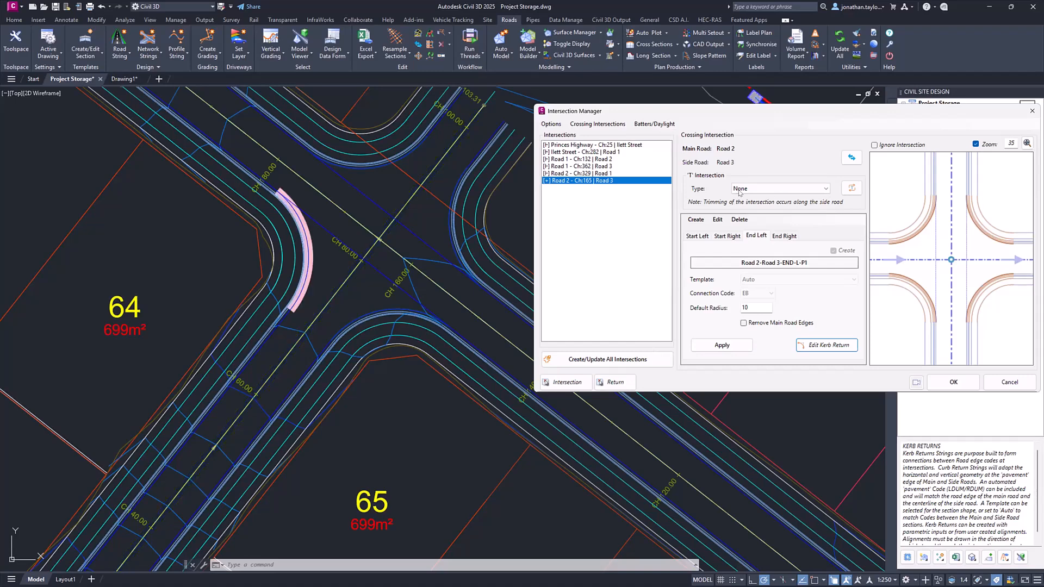
pyautogui.click(759, 190)
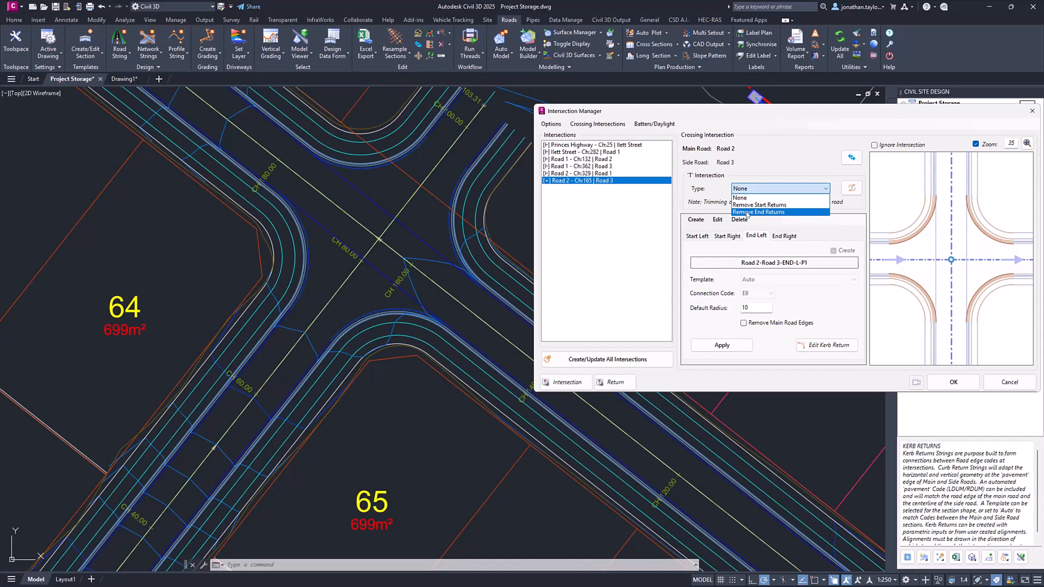
pyautogui.click(761, 198)
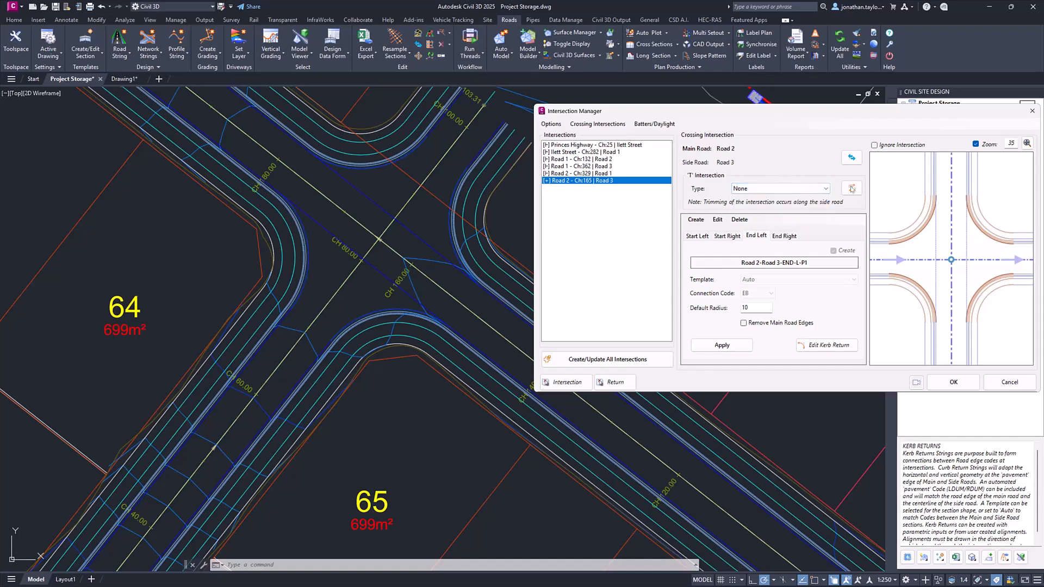
pyautogui.click(852, 188)
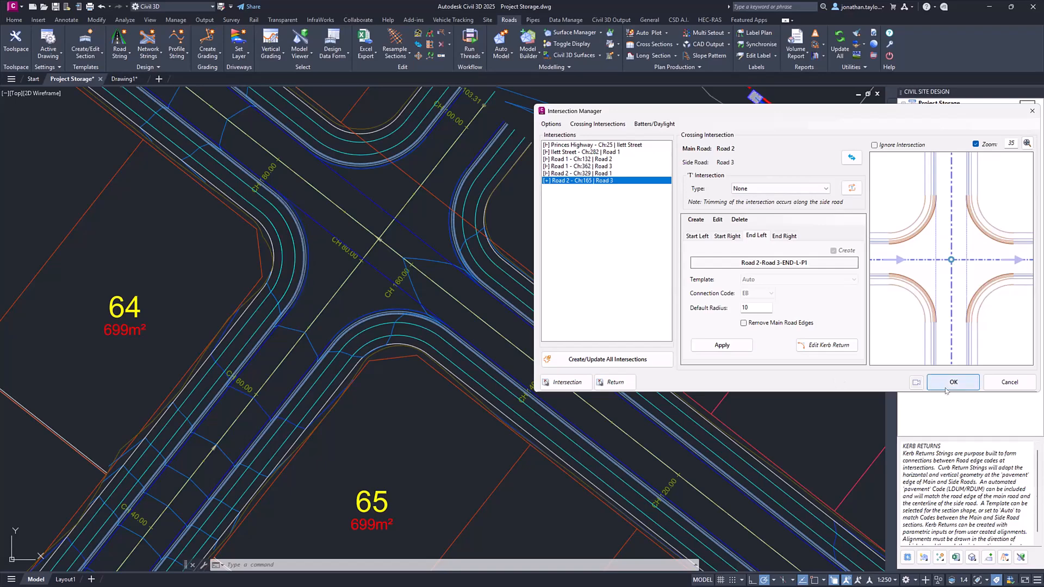
pyautogui.click(916, 383)
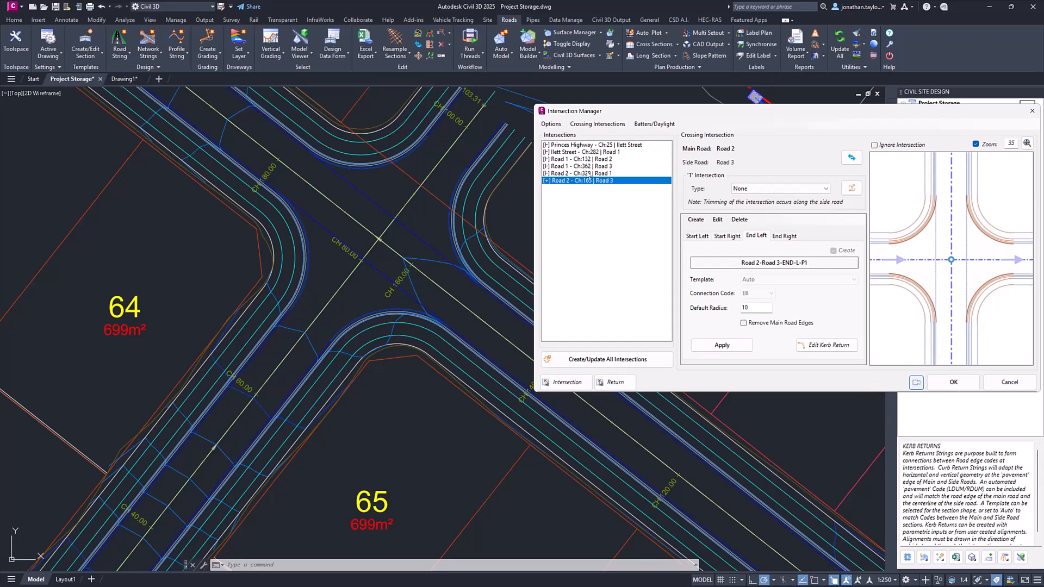
# - Remove the main road edges at all intersections and inspect the Road 2/Road 3 crossing in the drawing
pyautogui.click(550, 125)
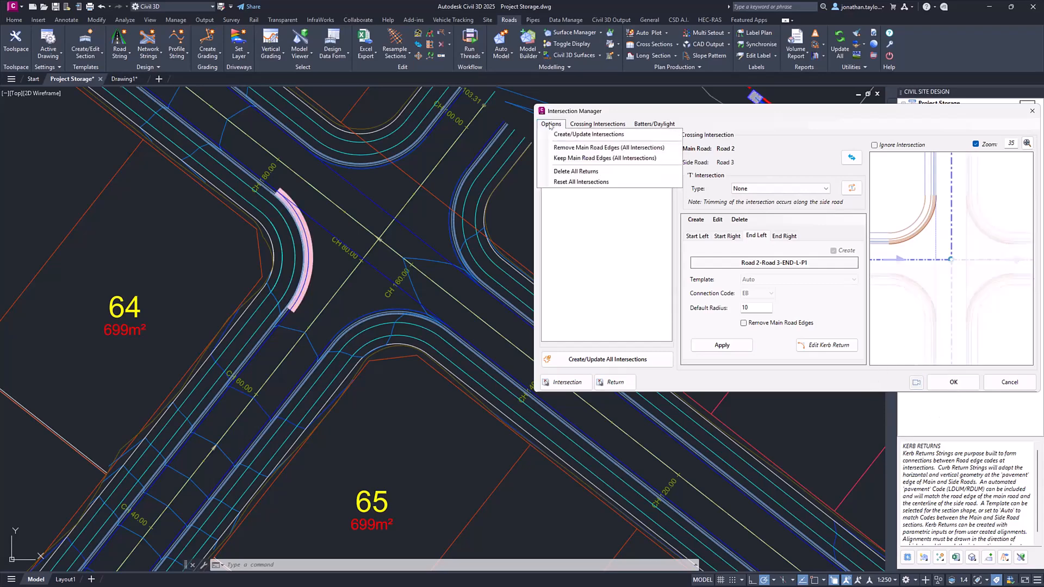
pyautogui.click(579, 149)
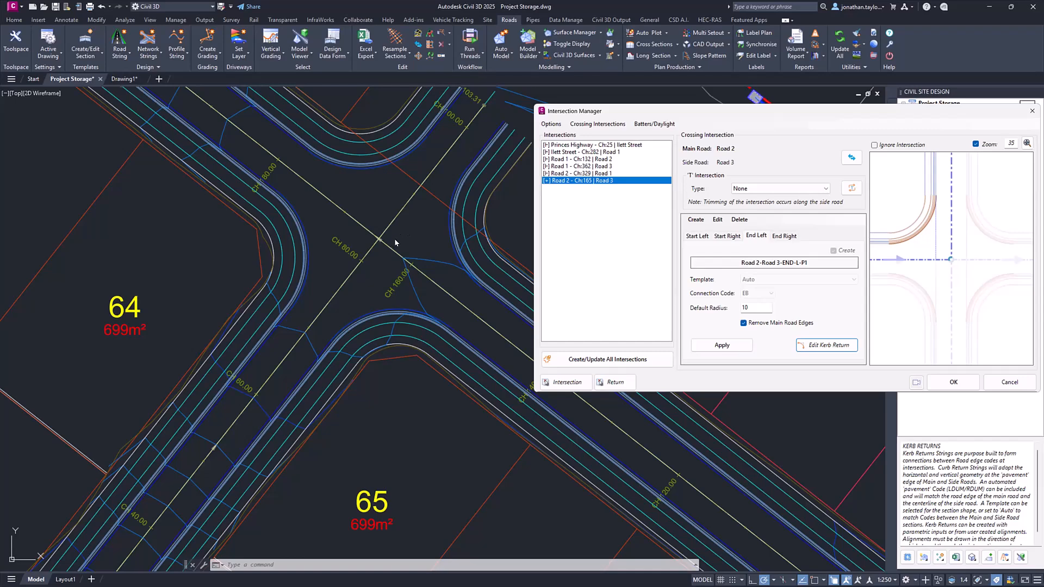
pyautogui.scroll(-4, 402, 241)
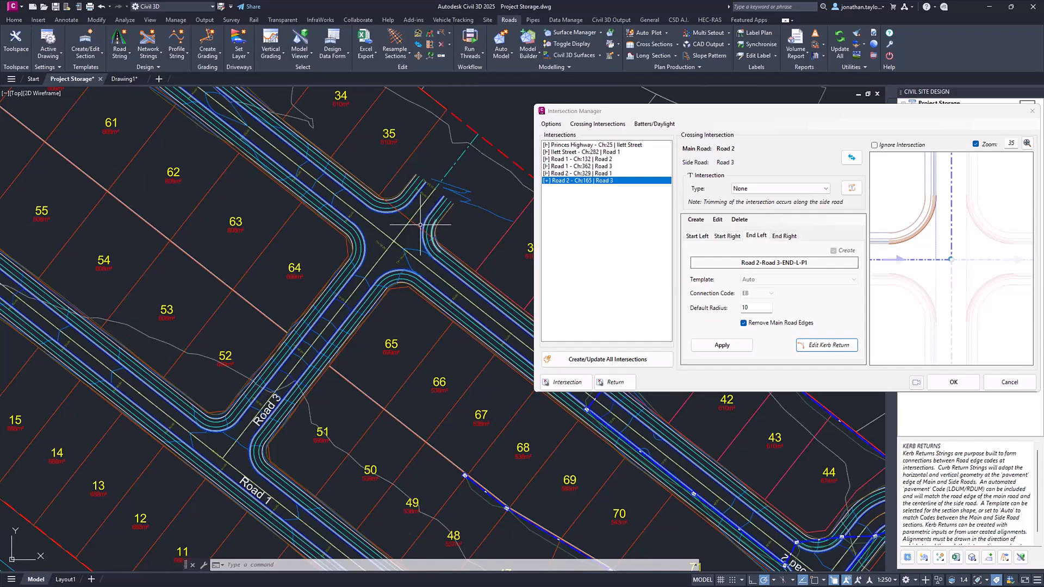
pyautogui.scroll(2, 416, 218)
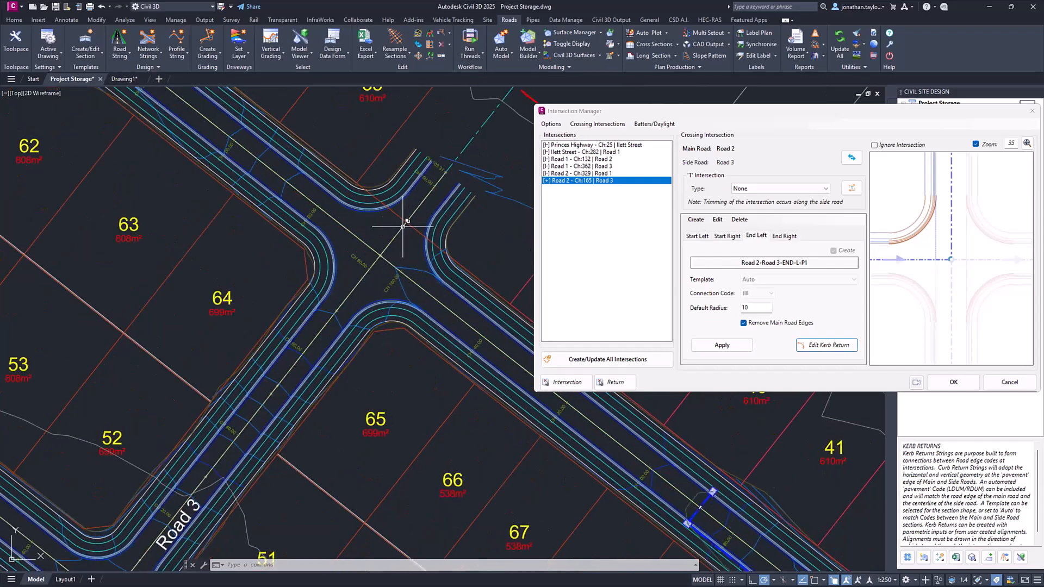
pyautogui.moveTo(404, 227); pyautogui.dragTo(430, 264, button='middle')
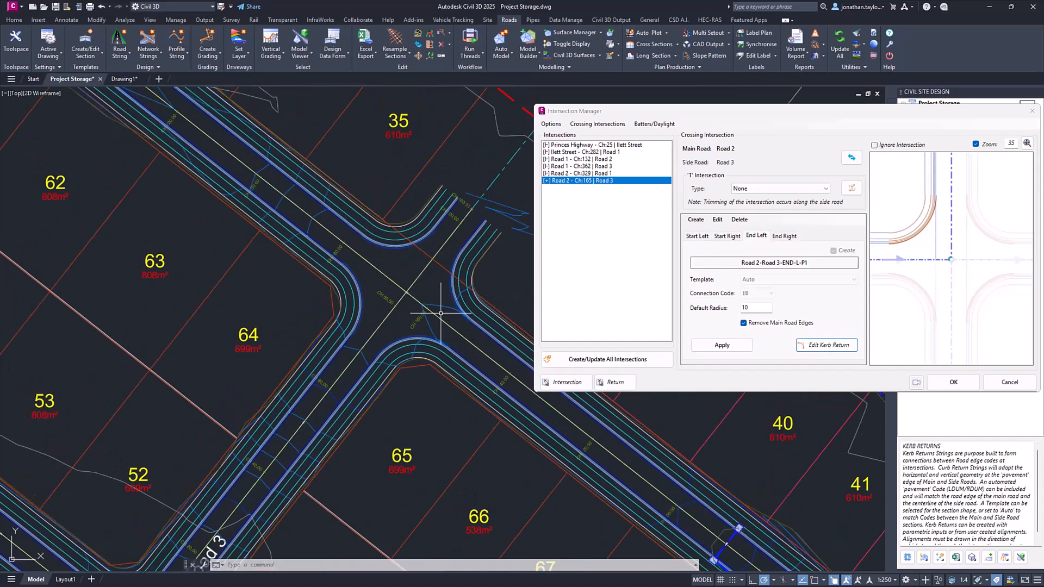
# - Review the options that act on all intersections and move the Intersection Manager clear of the Civil Site Design panel
pyautogui.click(552, 126)
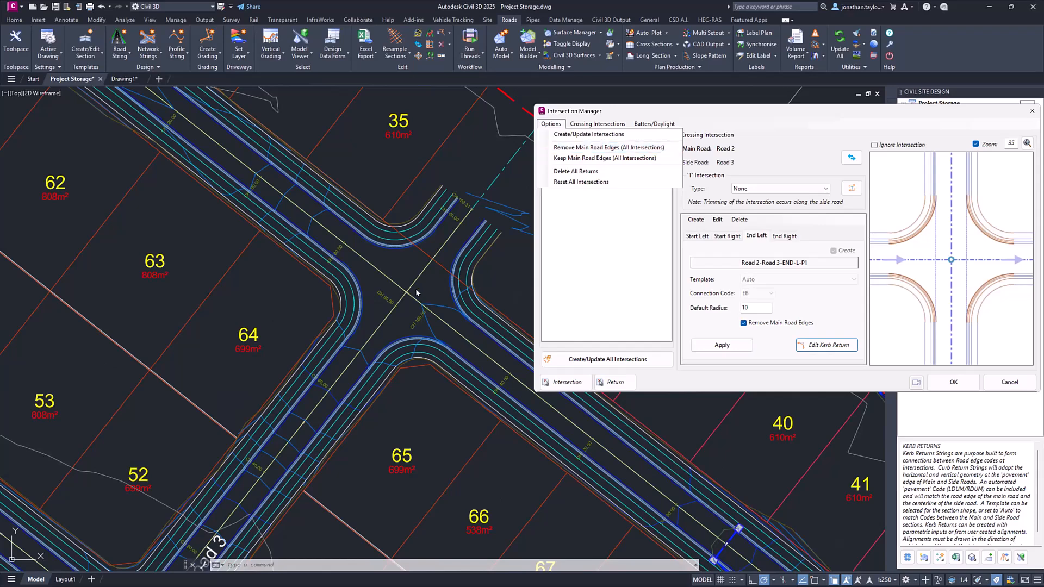
pyautogui.click(604, 116)
pyautogui.moveTo(640, 116); pyautogui.dragTo(573, 114)
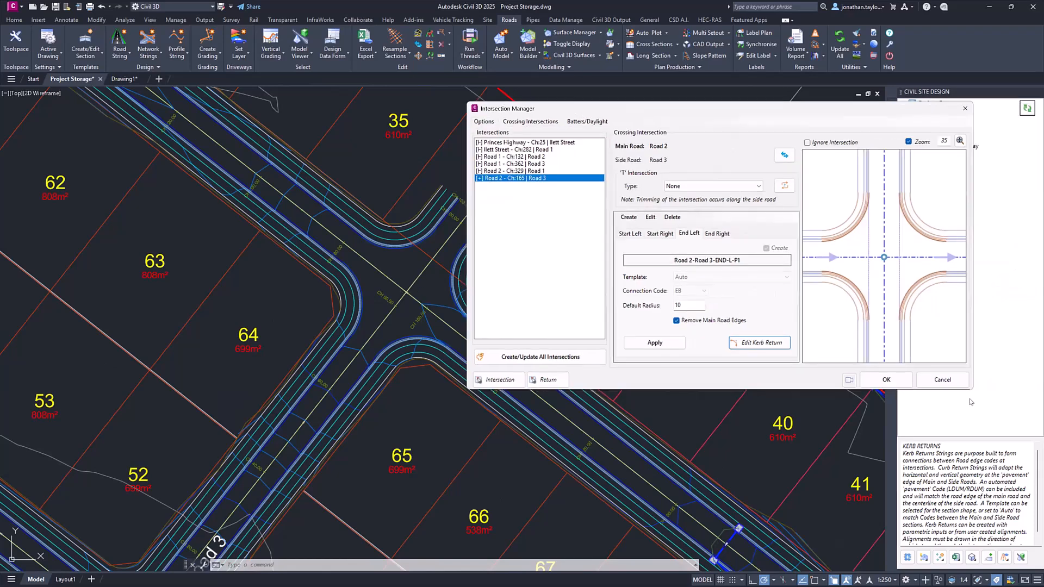
# - Accept the Intersection Manager changes and expand the project's Kerb Returns strings while viewing the Road 1/Road 3 intersection
pyautogui.click(870, 380)
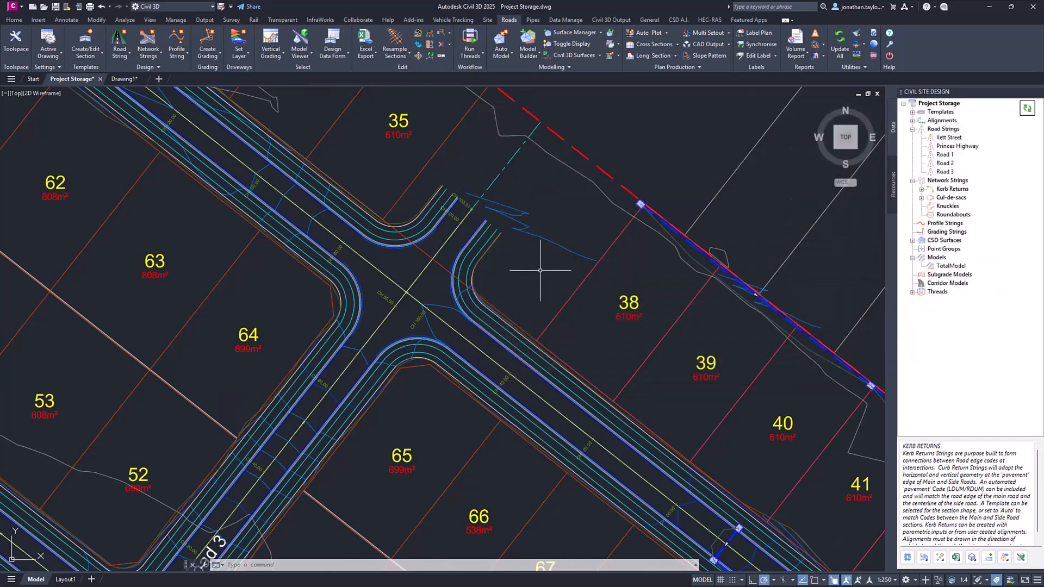
pyautogui.scroll(-4, 540, 270)
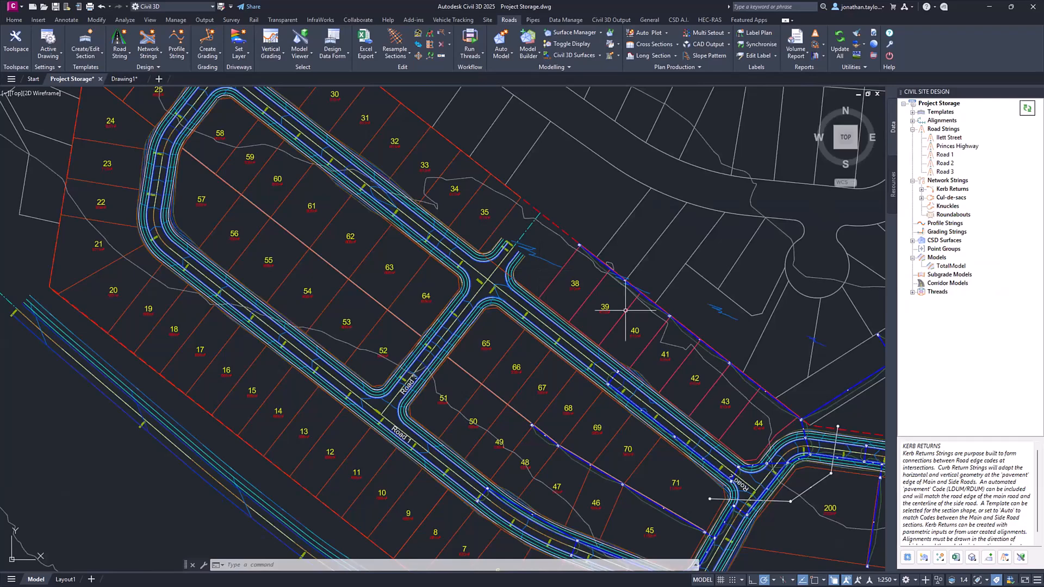
pyautogui.moveTo(621, 307); pyautogui.dragTo(606, 194, button='middle')
pyautogui.scroll(4, 403, 299)
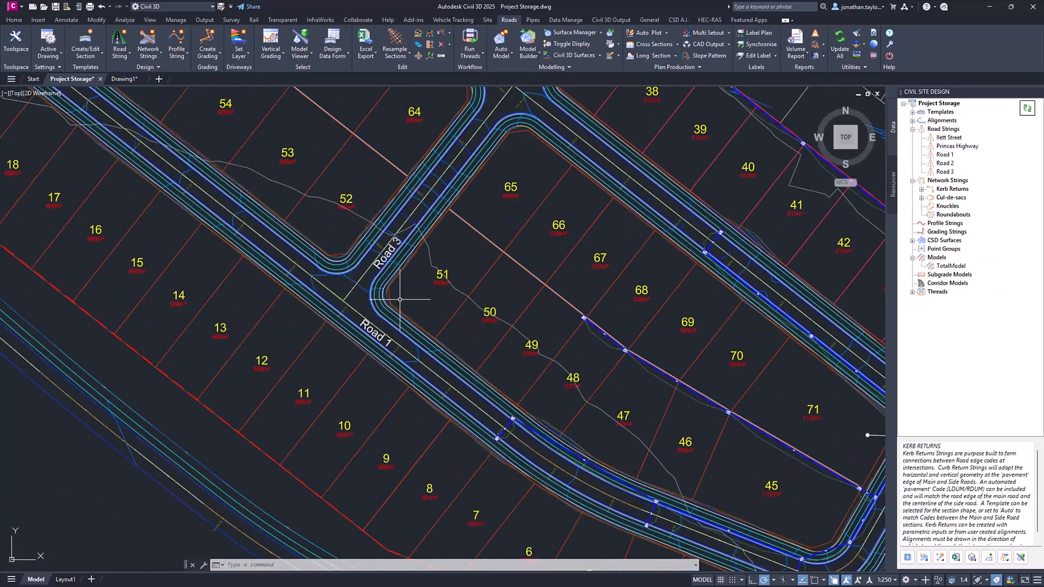
pyautogui.click(922, 189)
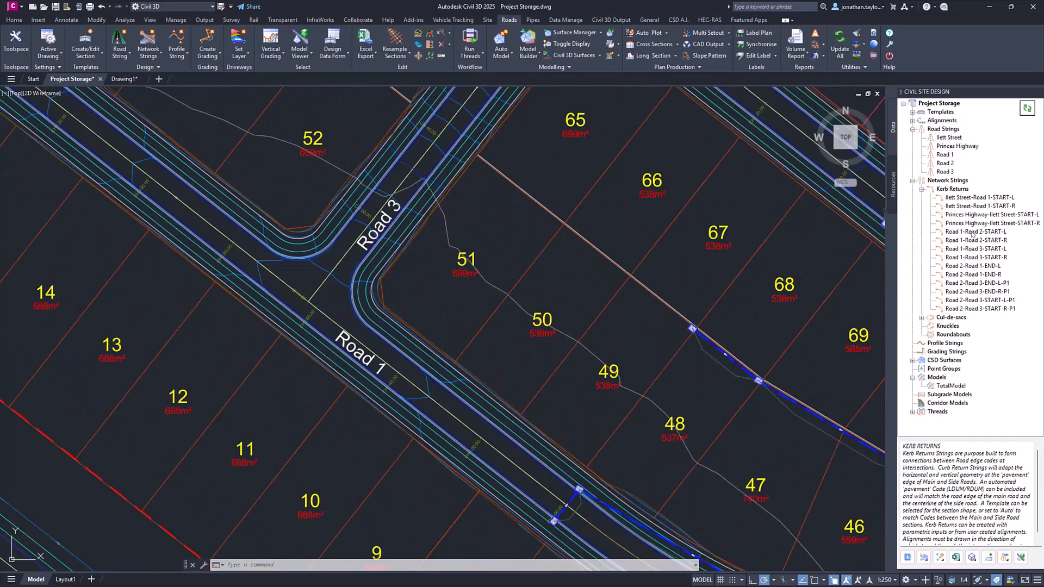
pyautogui.click(953, 189)
# - Reopen the Intersection Manager, pick the Road 1-Road 3-START-L kerb return in the drawing, set its default radius to 5 and apply it
pyautogui.rightClick(951, 180)
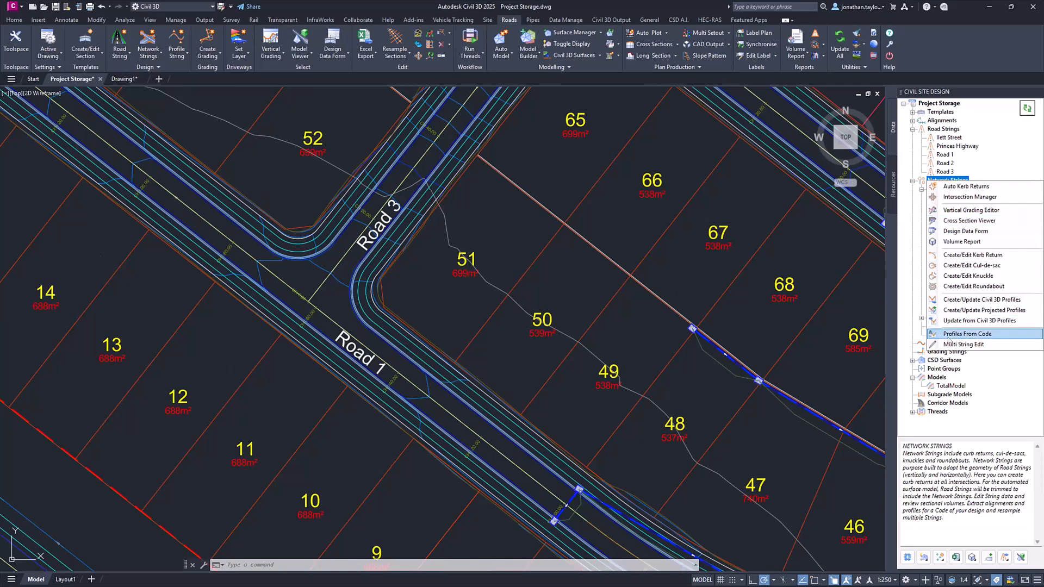
pyautogui.click(961, 197)
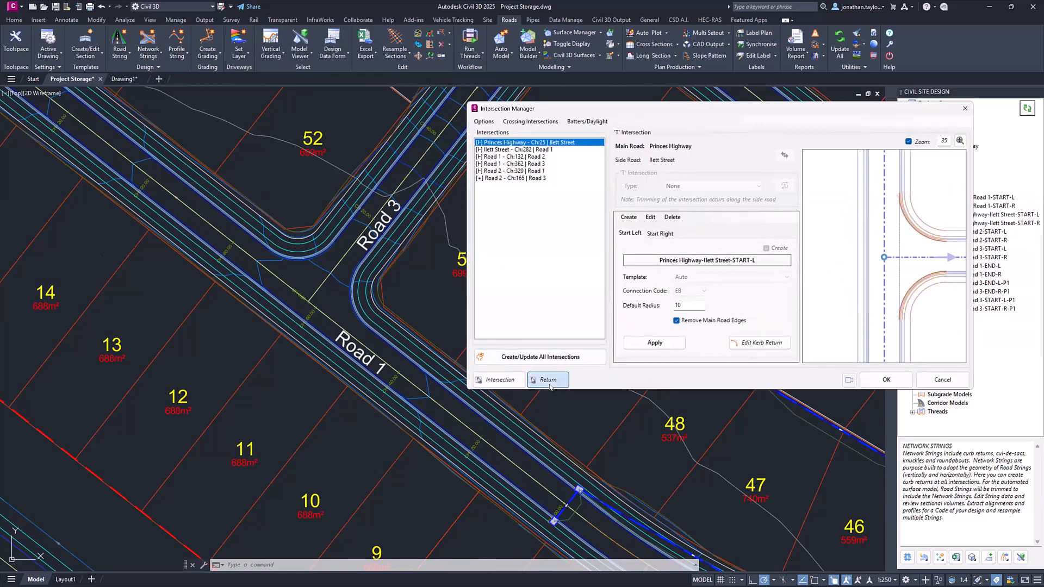
pyautogui.click(548, 376)
pyautogui.click(310, 256)
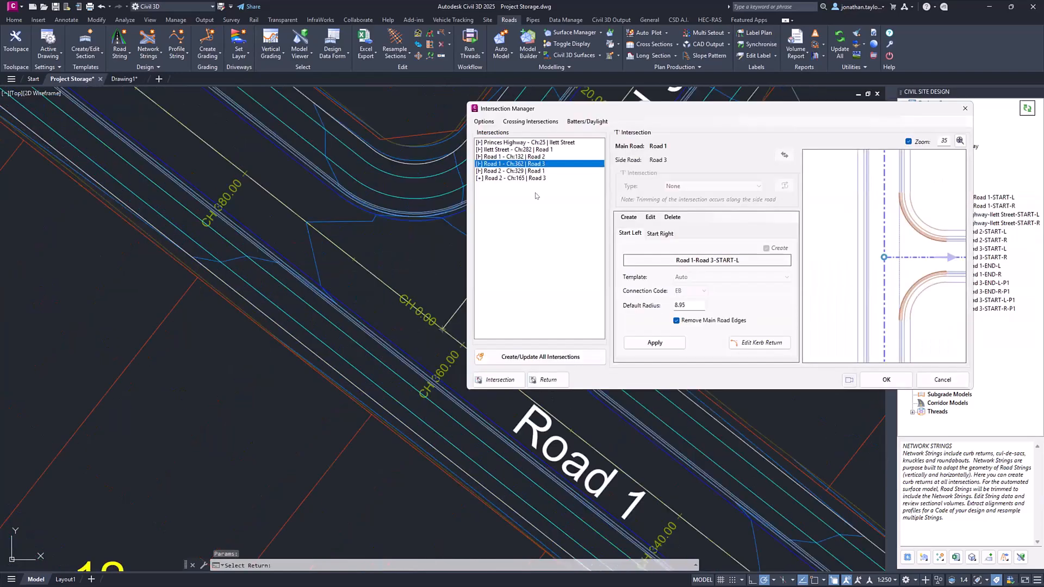
pyautogui.doubleClick(689, 304)
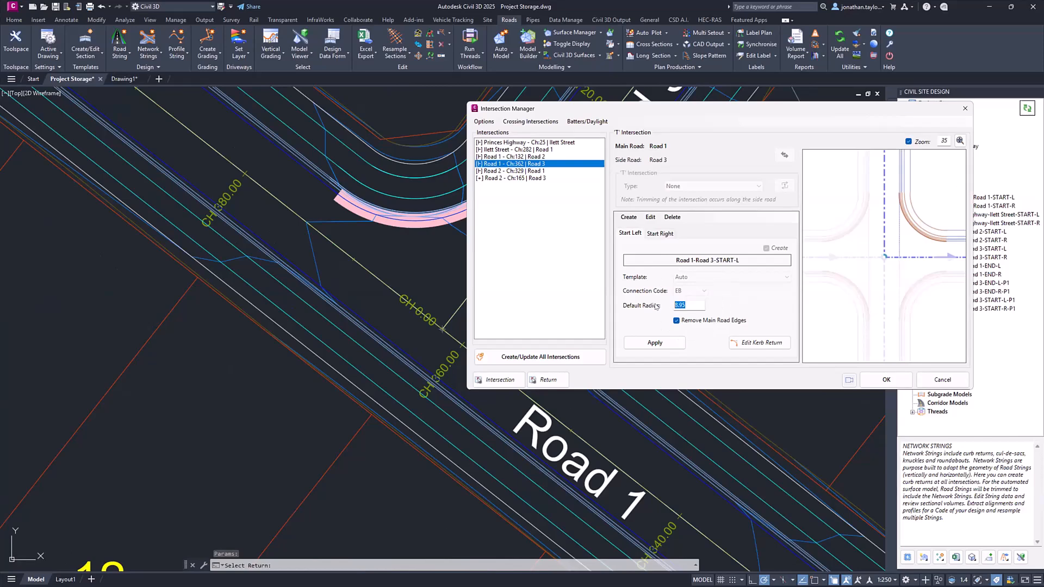
pyautogui.write('5')
pyautogui.click(655, 342)
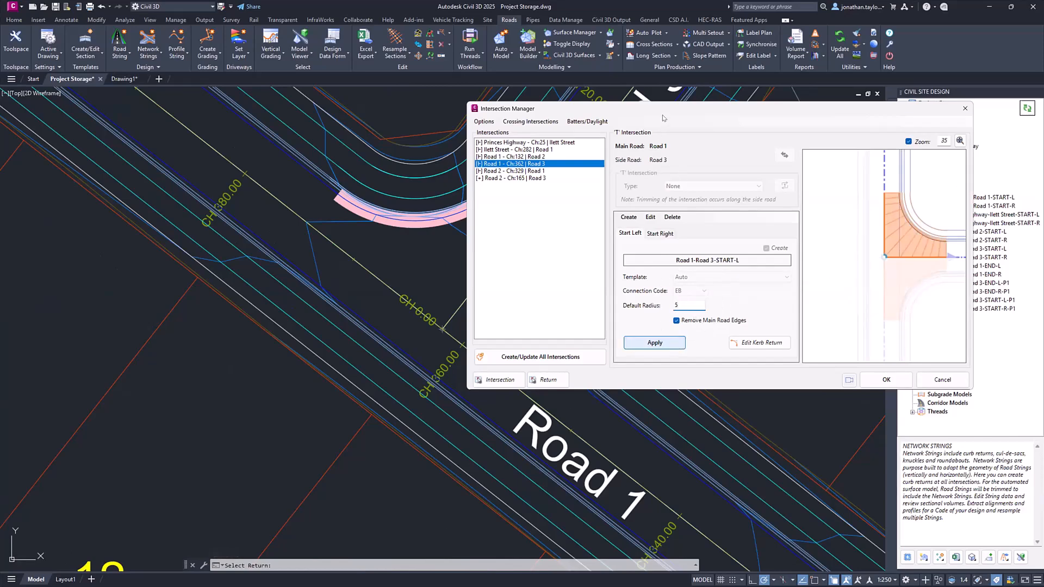
pyautogui.moveTo(673, 114); pyautogui.dragTo(703, 108)
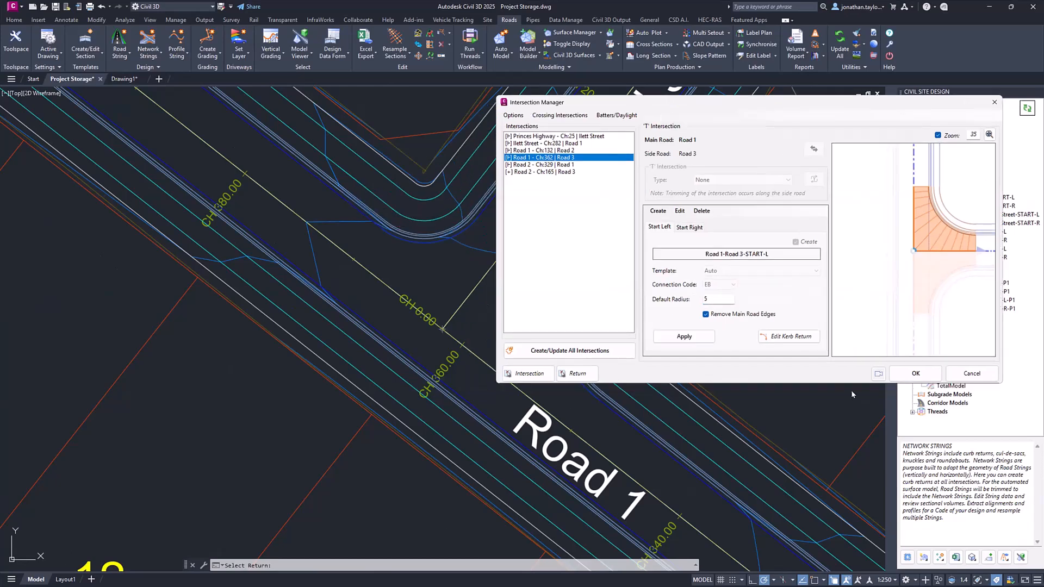
pyautogui.click(907, 378)
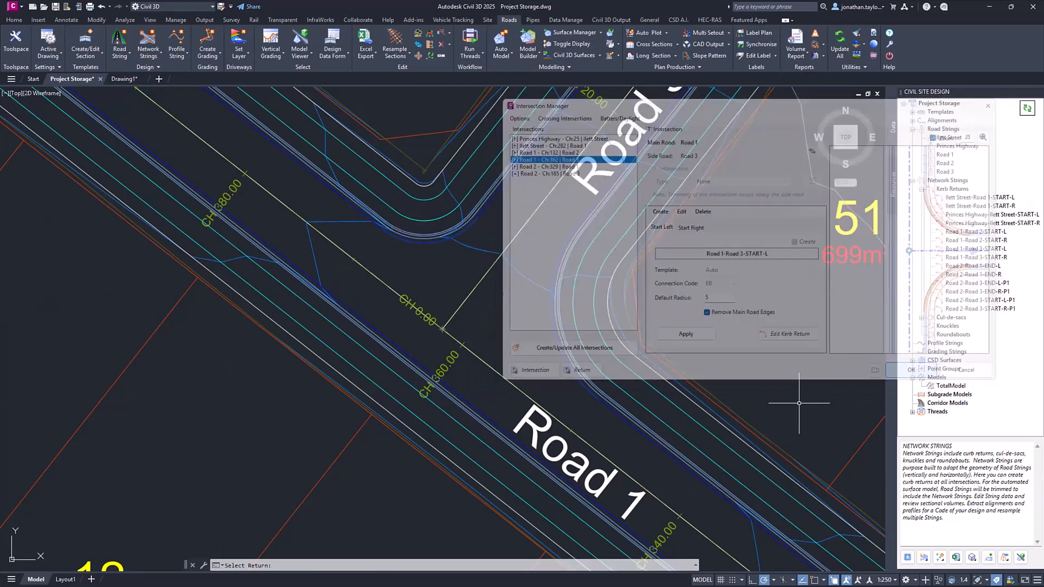
# - Inspect the Kerb Definition of the Road 1-Road 3-START-L return and close it without making changes
pyautogui.scroll(-2, 576, 284)
pyautogui.moveTo(607, 275); pyautogui.dragTo(460, 274, button='middle')
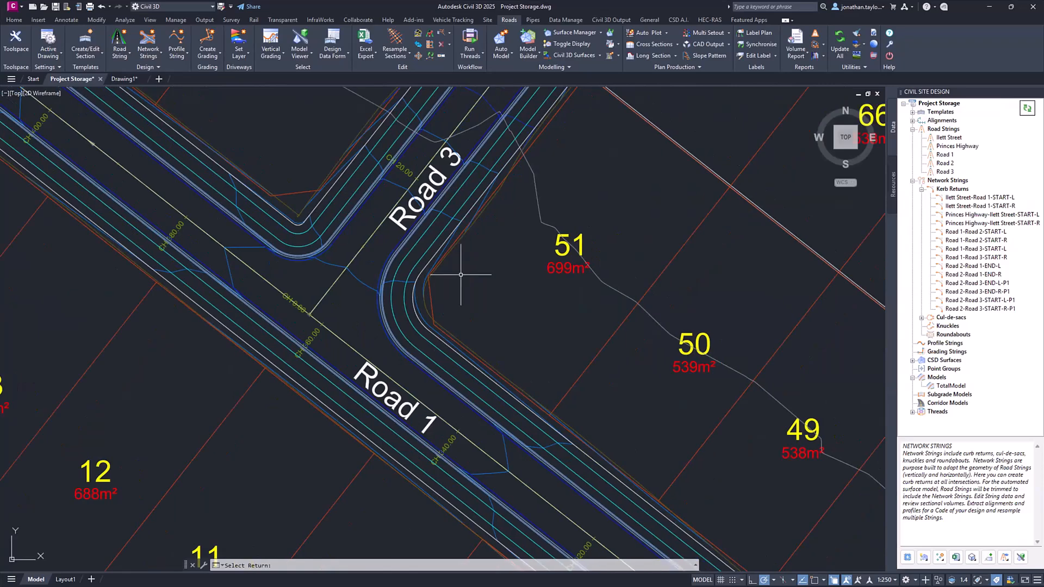
pyautogui.click(973, 249)
pyautogui.doubleClick(973, 251)
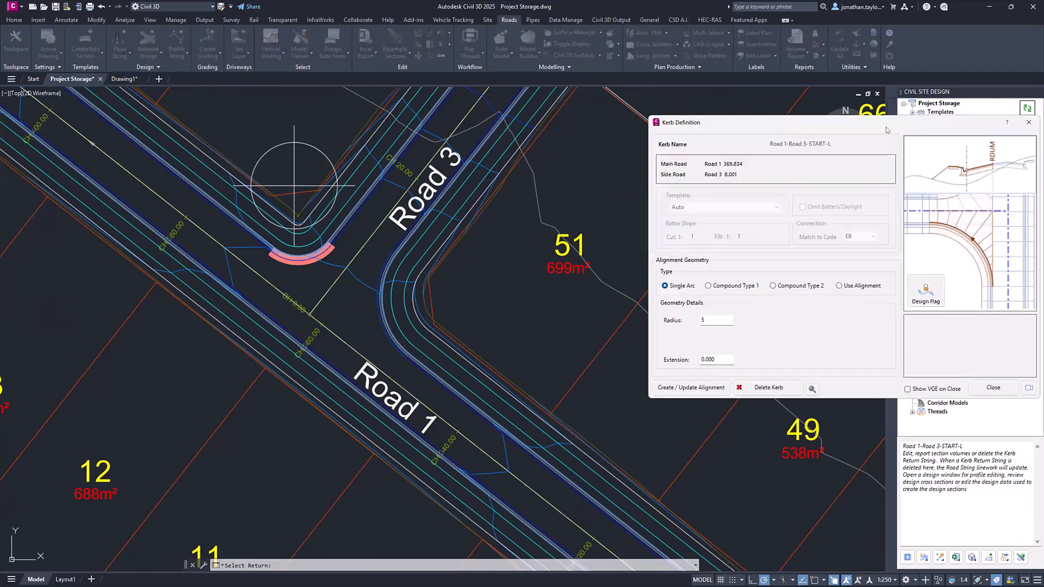
pyautogui.moveTo(885, 126); pyautogui.dragTo(755, 131)
pyautogui.click(863, 392)
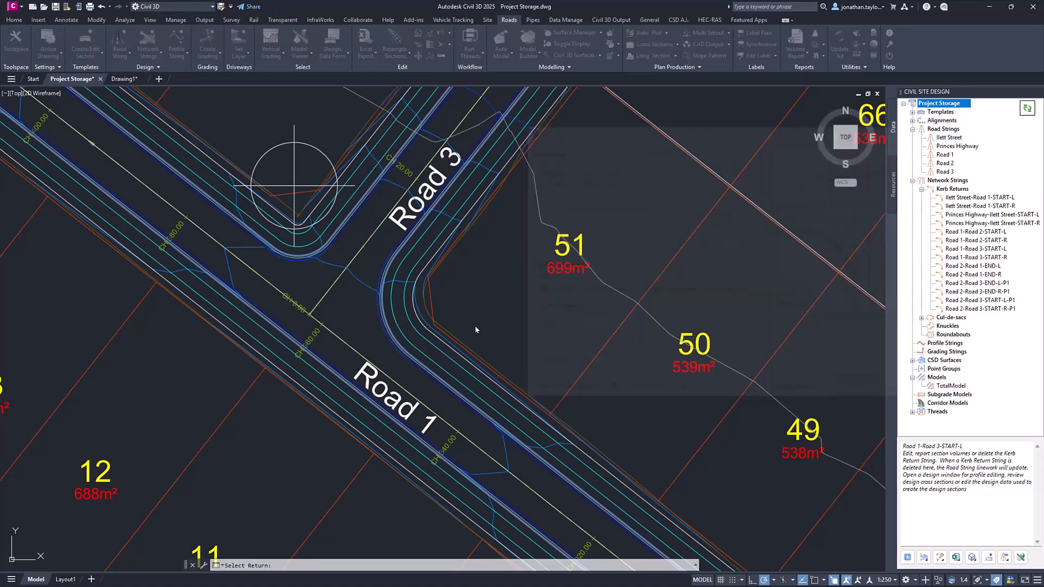
pyautogui.click(475, 325)
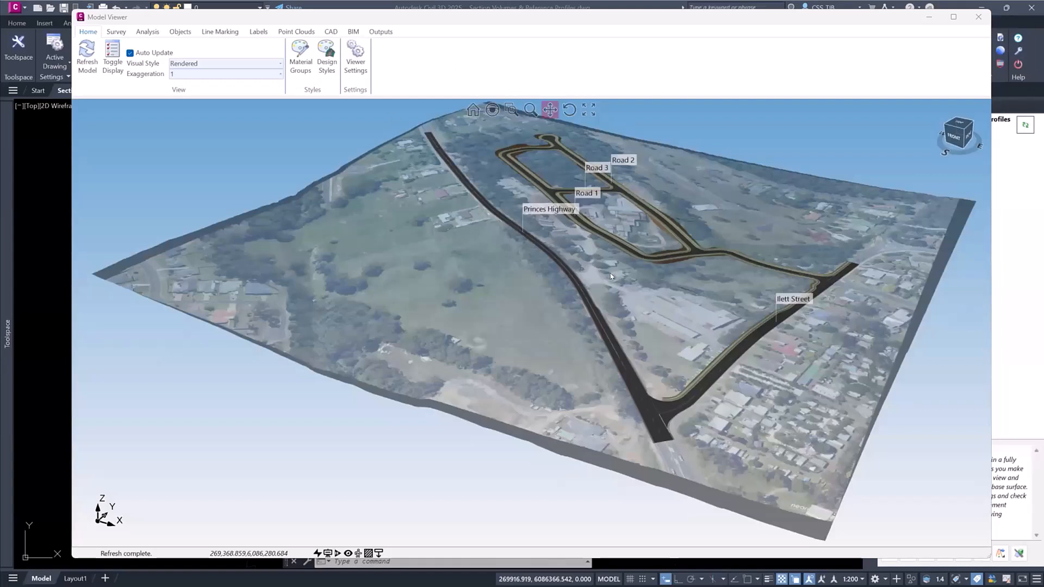
# - Orbit the rendered 3D road model to view the whole site, and close the Model Viewer
pyautogui.moveTo(648, 277); pyautogui.dragTo(669, 276, button='middle')
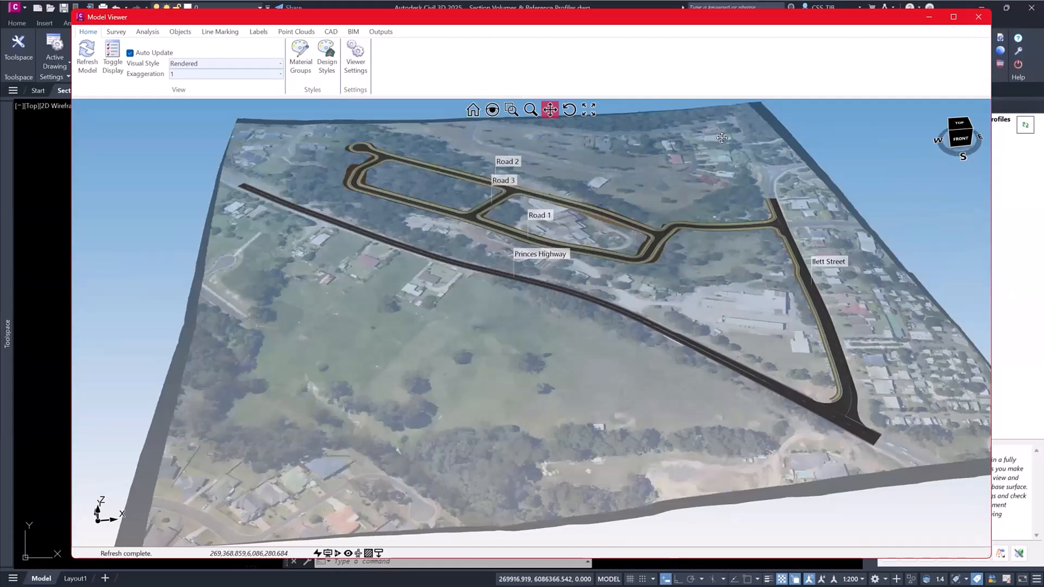
pyautogui.click(978, 12)
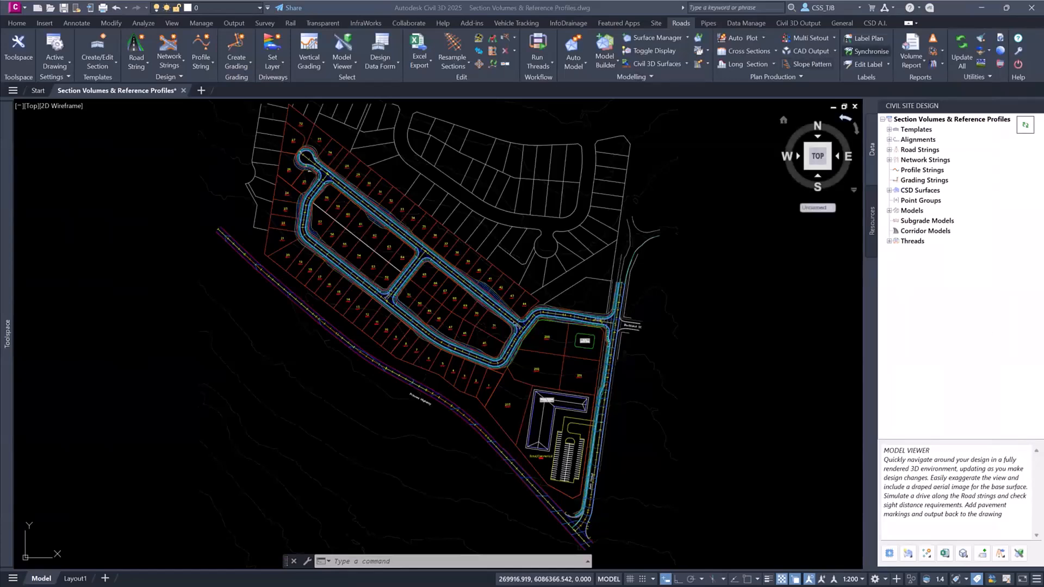
# - Review the available volume report types and start the Section Volumes report
pyautogui.click(910, 56)
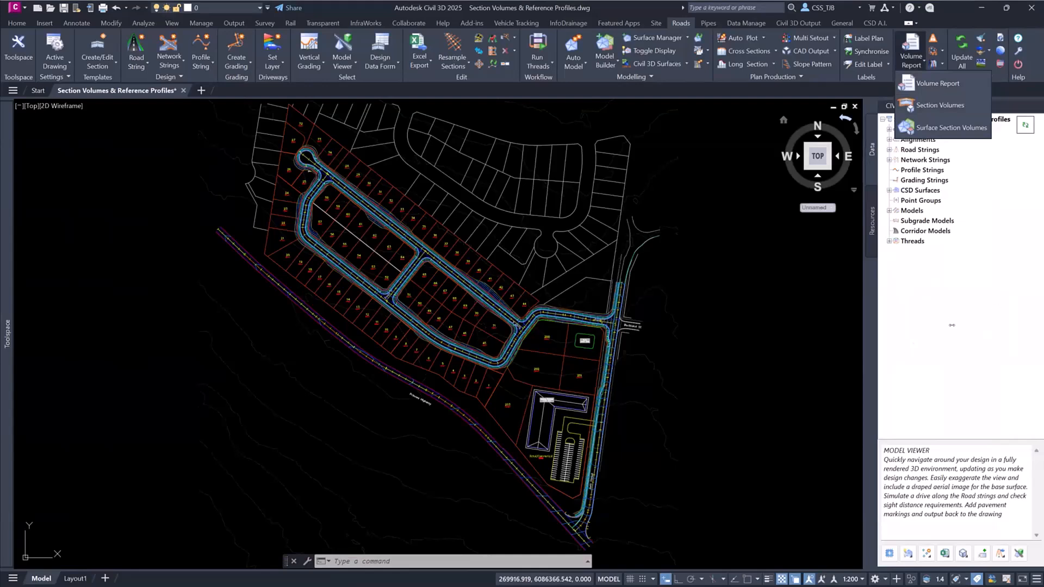
pyautogui.click(949, 325)
pyautogui.click(963, 553)
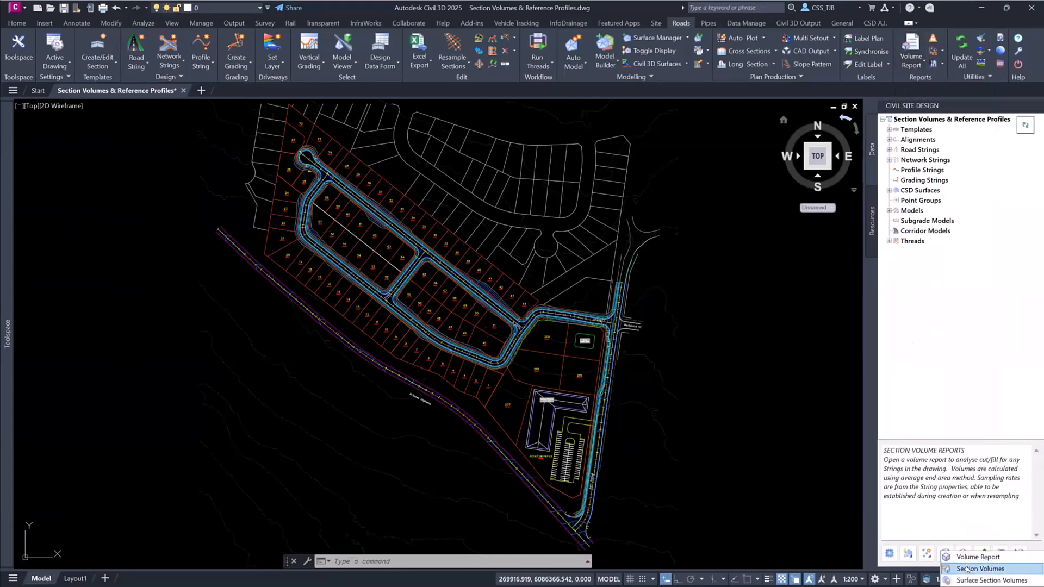
pyautogui.click(966, 568)
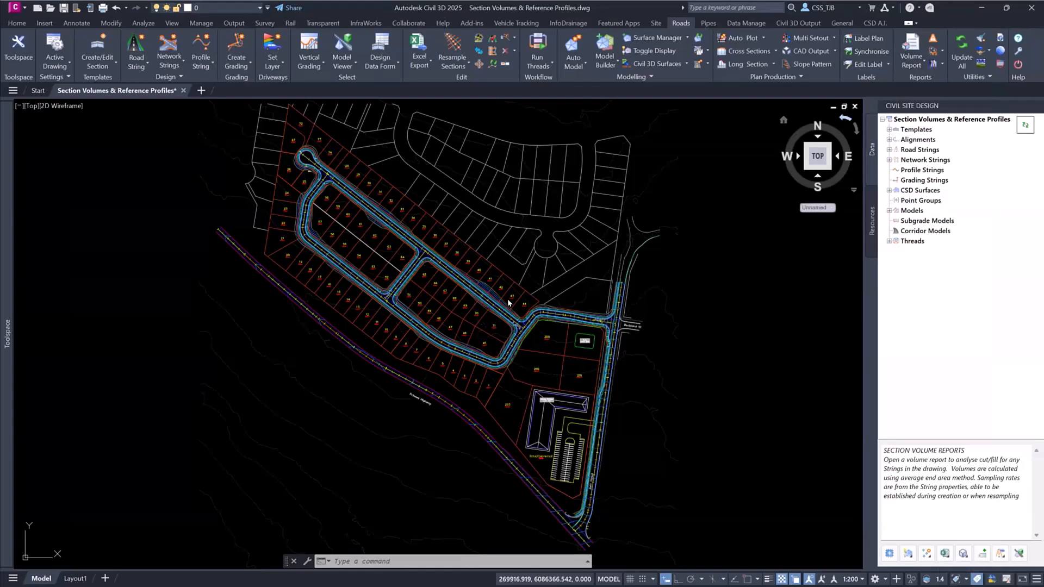
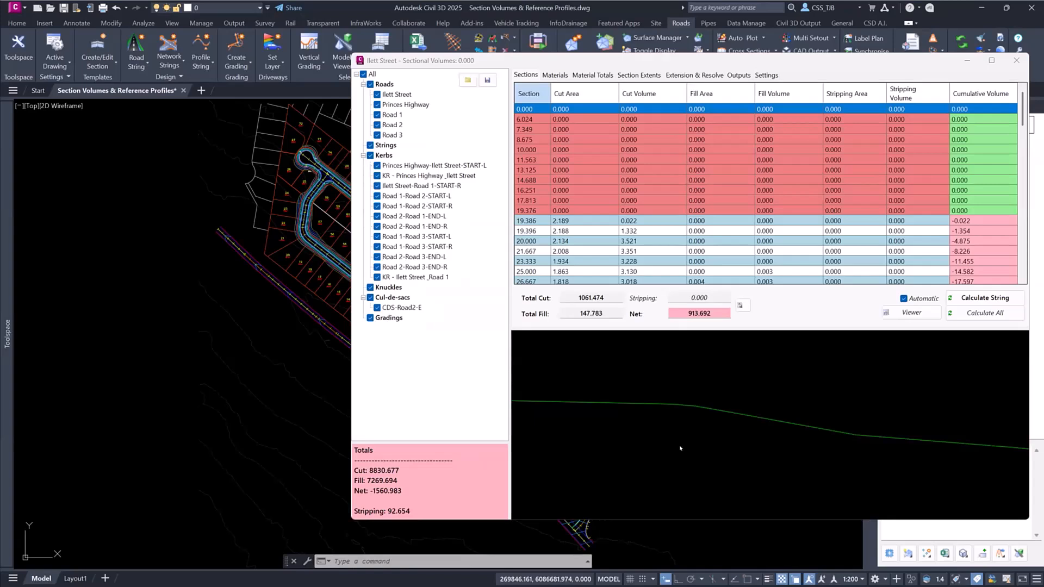
# - Recalculate the Ilett Street string volumes and display the section volumes for Road 1
pyautogui.click(688, 56)
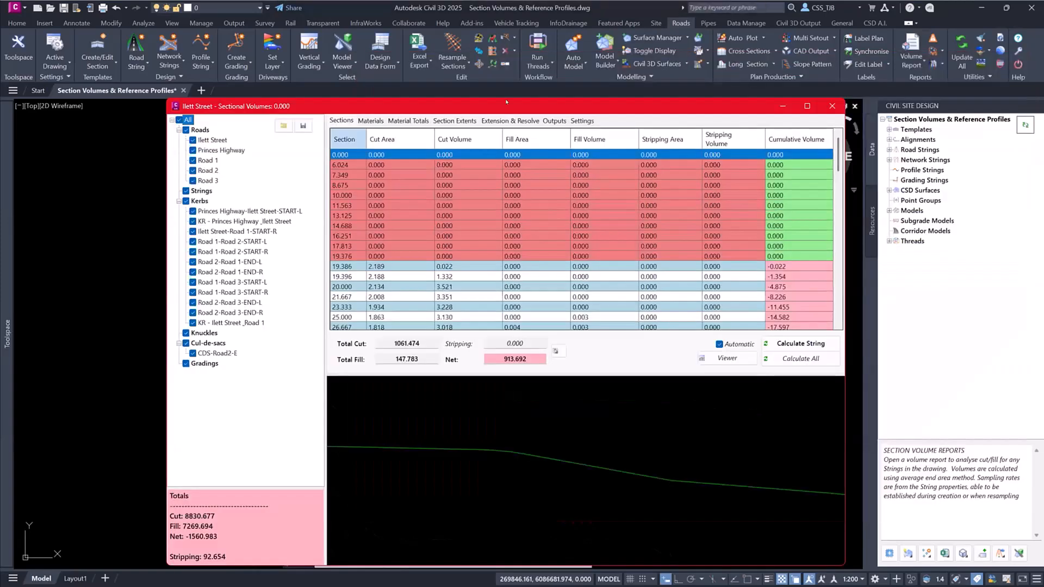
pyautogui.click(800, 343)
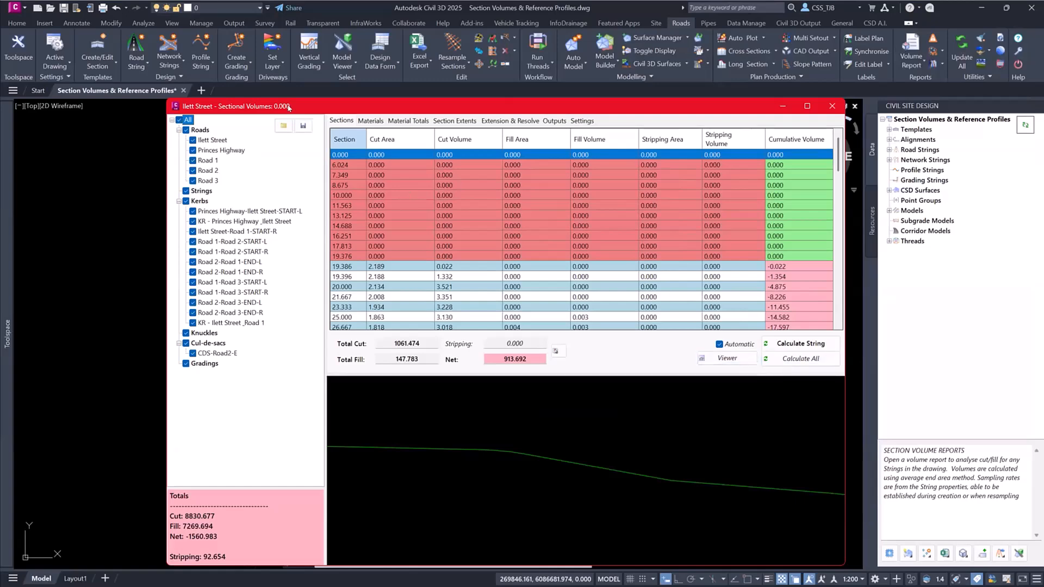
pyautogui.moveTo(286, 109); pyautogui.dragTo(315, 74)
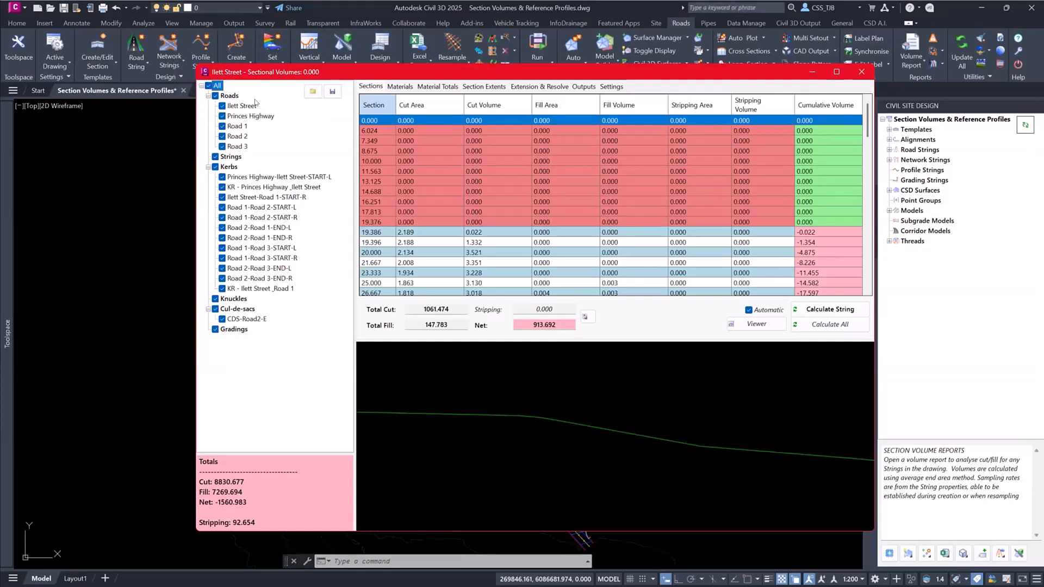
pyautogui.click(232, 126)
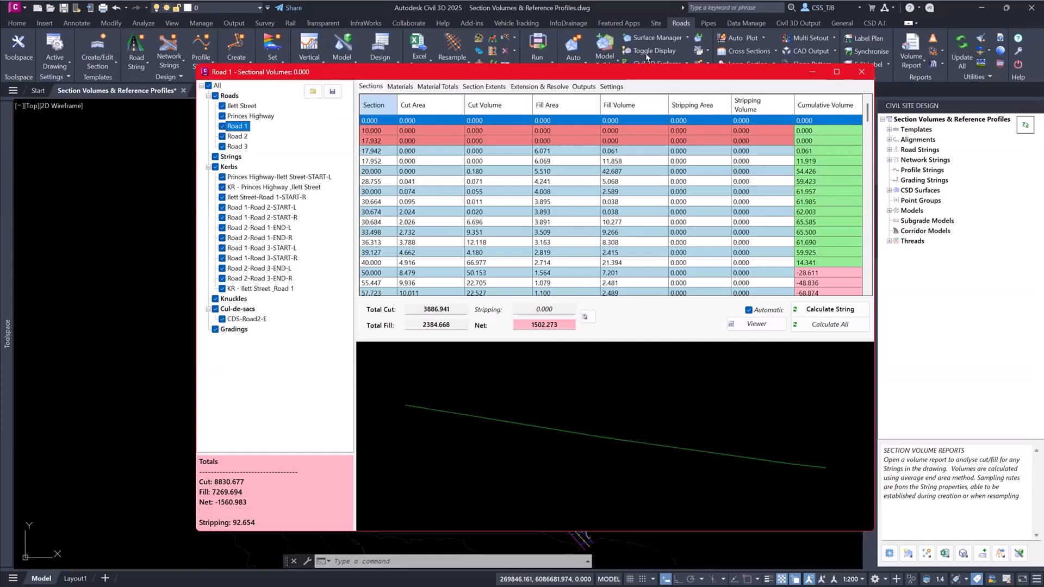
# - Uncover the drawing beside the report and restore the saved view Section Volumes - Road 1
pyautogui.moveTo(587, 81); pyautogui.dragTo(754, 110)
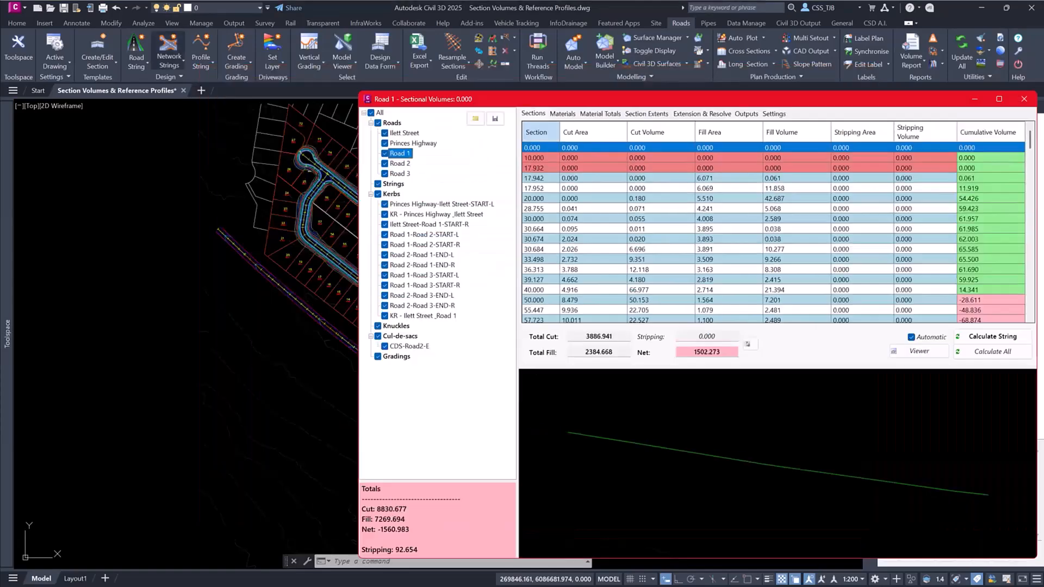
pyautogui.click(27, 105)
pyautogui.moveTo(71, 110)
pyautogui.click(196, 130)
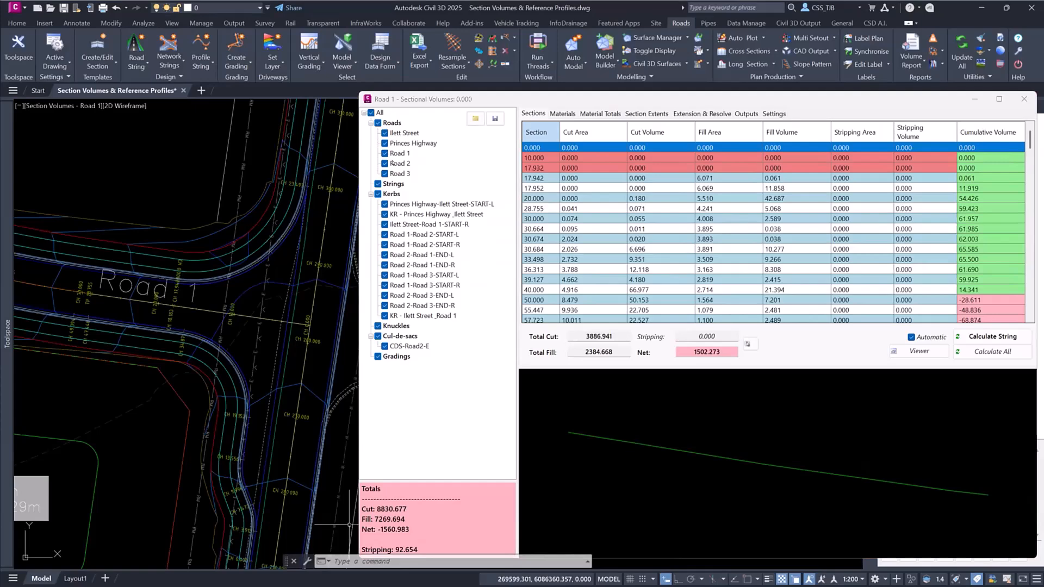
# - Exclude Road 2 and Road 3 from the volume totals, and include both roads again
pyautogui.click(385, 163)
pyautogui.click(384, 173)
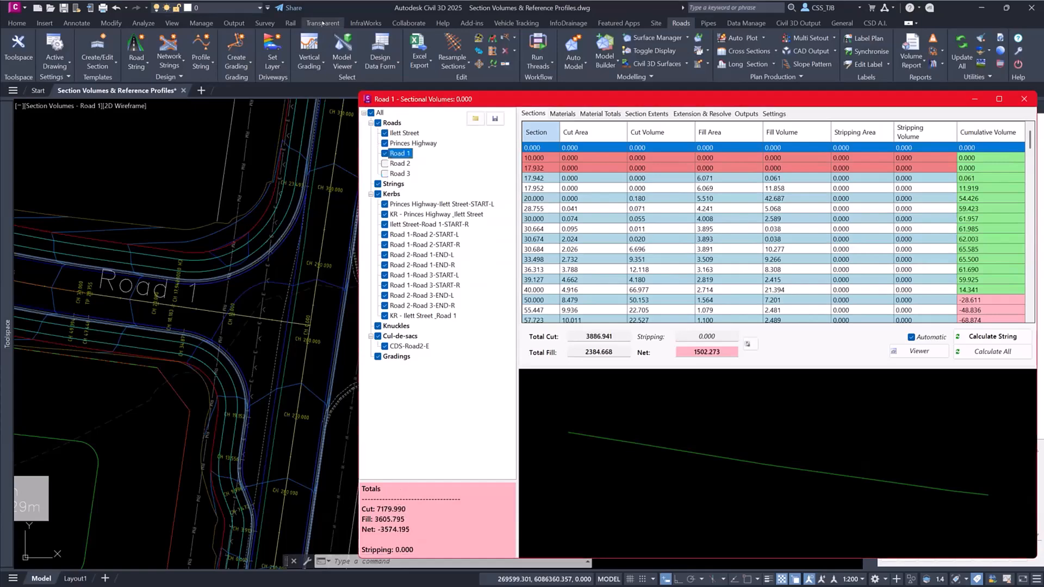
pyautogui.click(384, 163)
pyautogui.click(384, 174)
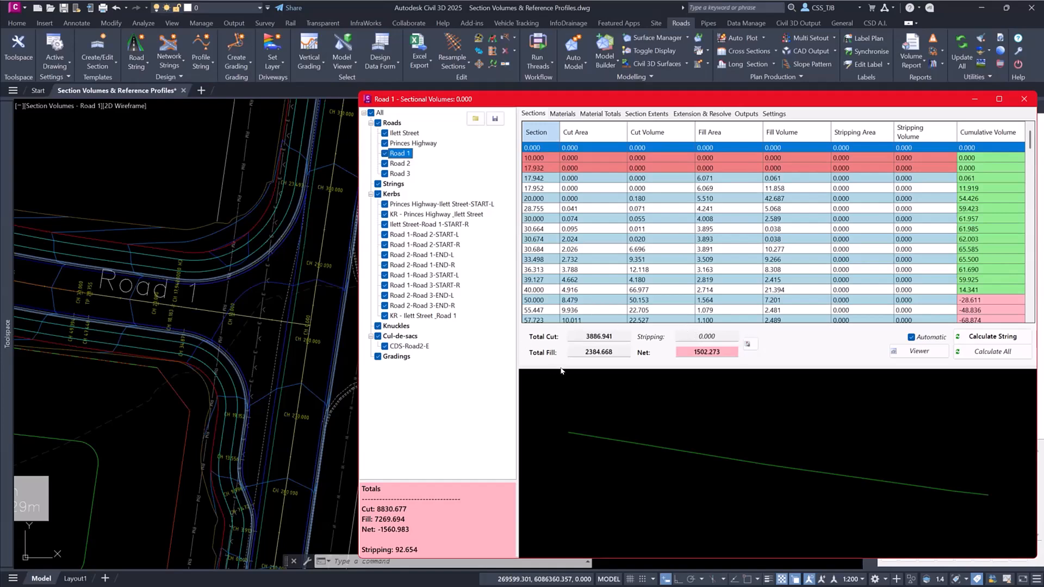
# - Check Road 1's total cut, and preview its cross sections at chainages 17.942 and 30.684
pyautogui.click(602, 331)
pyautogui.press('ctrl')
pyautogui.press('ctrl')
pyautogui.click(544, 179)
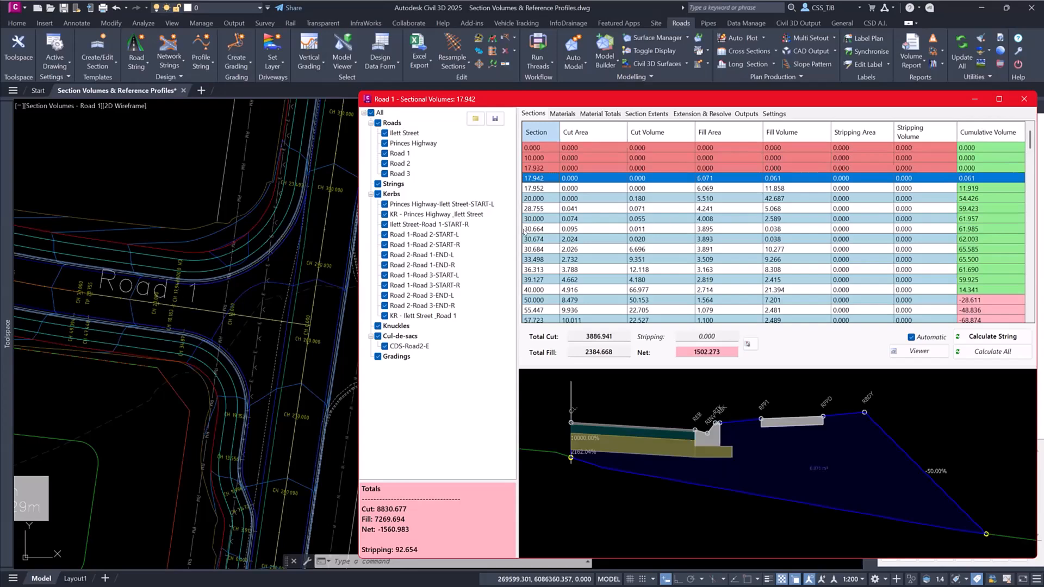
pyautogui.click(540, 248)
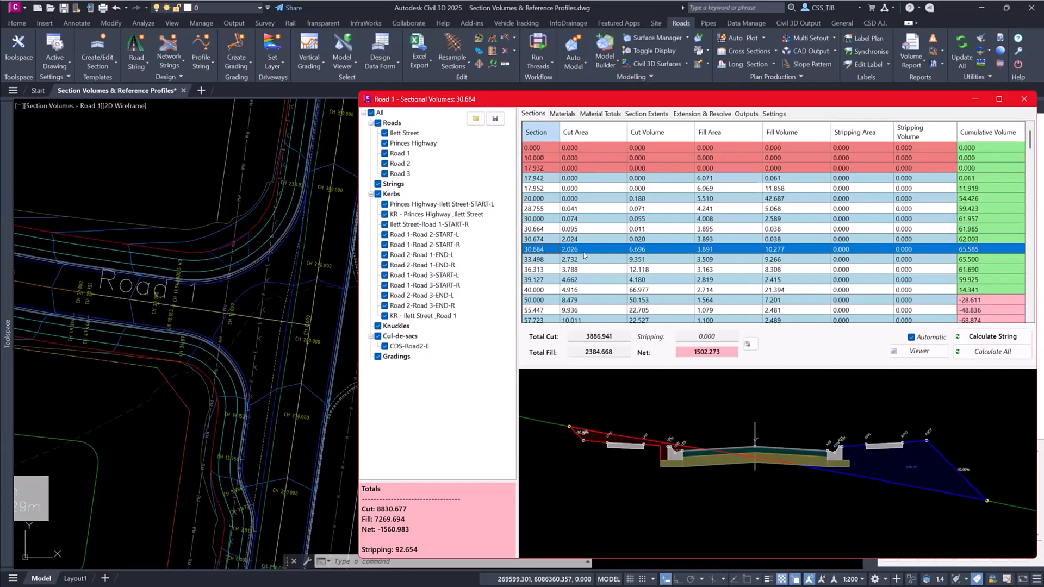
# - Examine the kerb, cut area and fill area of the Road 1 cross section at chainage 30.684 up close
pyautogui.scroll(3, 611, 440)
pyautogui.scroll(5, 612, 440)
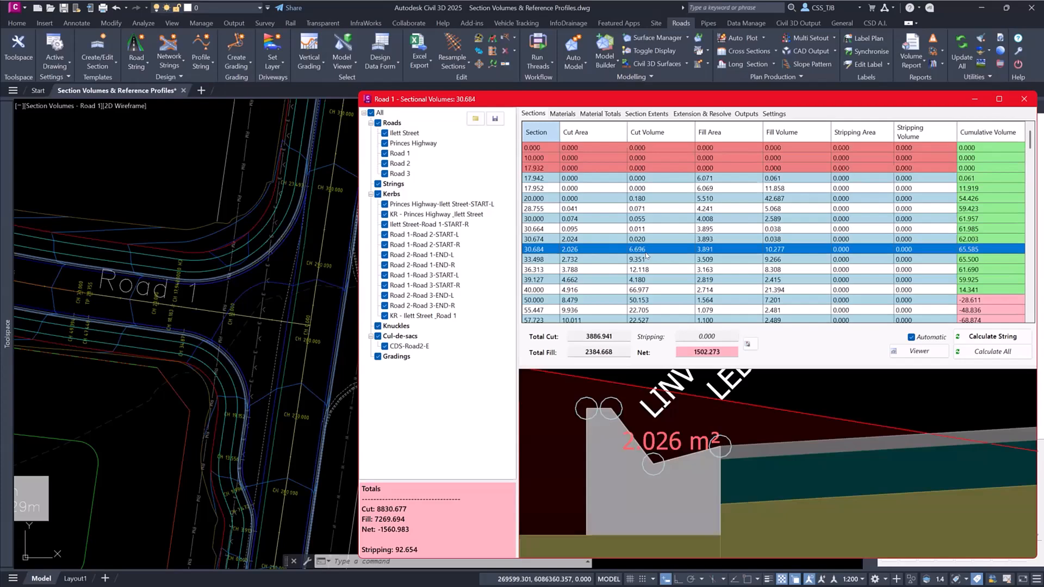
pyautogui.scroll(-5, 723, 409)
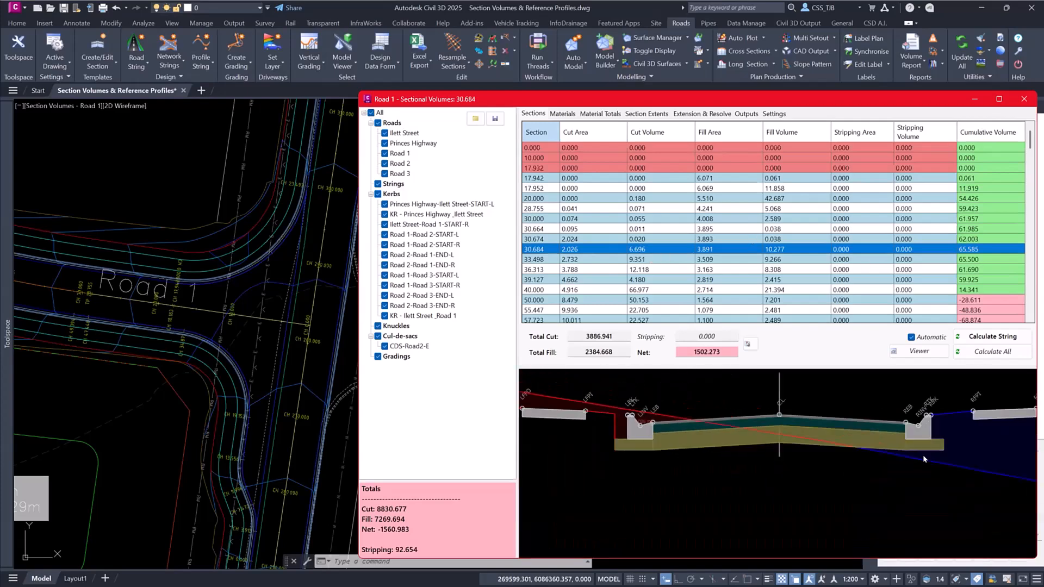
pyautogui.scroll(4, 701, 466)
pyautogui.scroll(3, 708, 467)
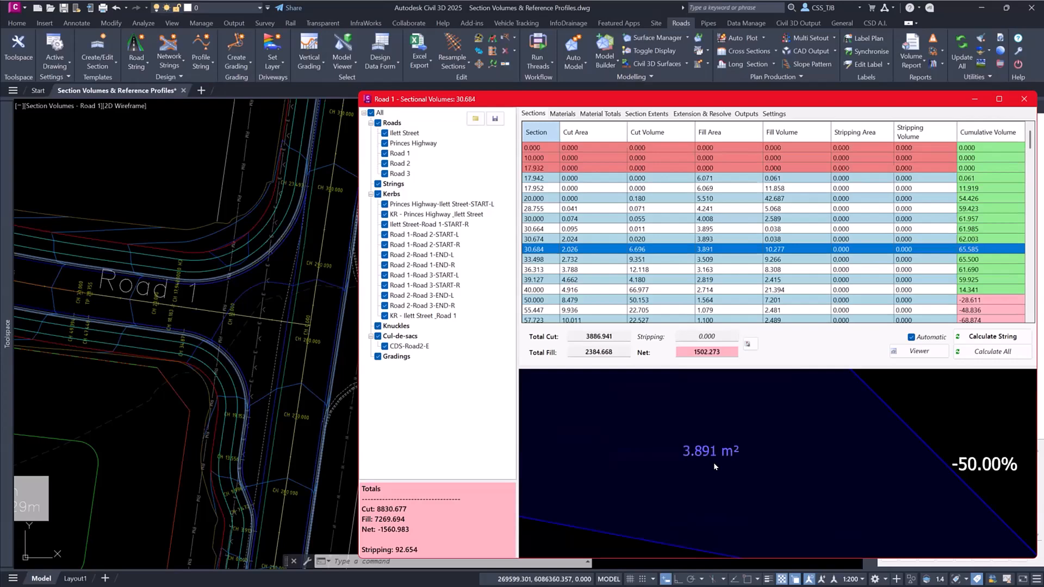
pyautogui.scroll(-5, 713, 463)
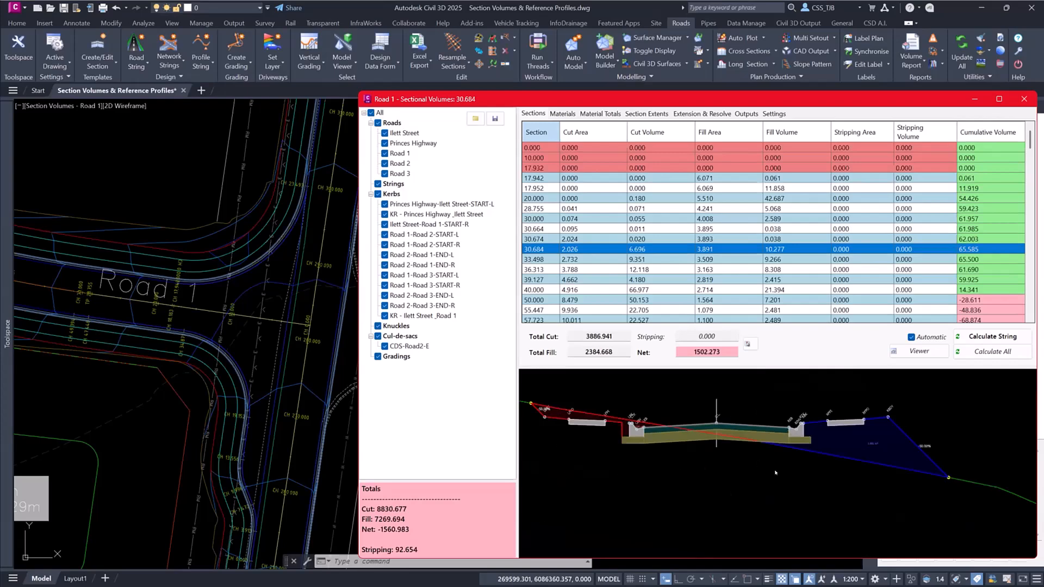
pyautogui.moveTo(664, 458); pyautogui.dragTo(749, 461, button='middle')
pyautogui.scroll(1, 673, 471)
pyautogui.moveTo(892, 461); pyautogui.dragTo(742, 482, button='middle')
pyautogui.scroll(-2, 675, 470)
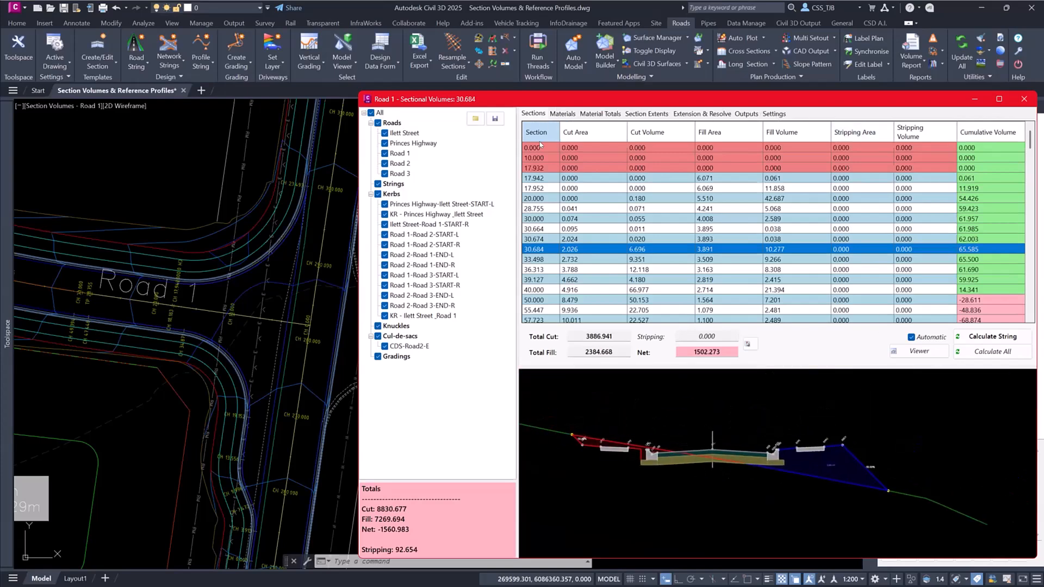
# - Hide the cut/fill and subgrade polygons, show the design/fill and subgrade lines, and set the vertical exaggeration to 15
pyautogui.click(782, 114)
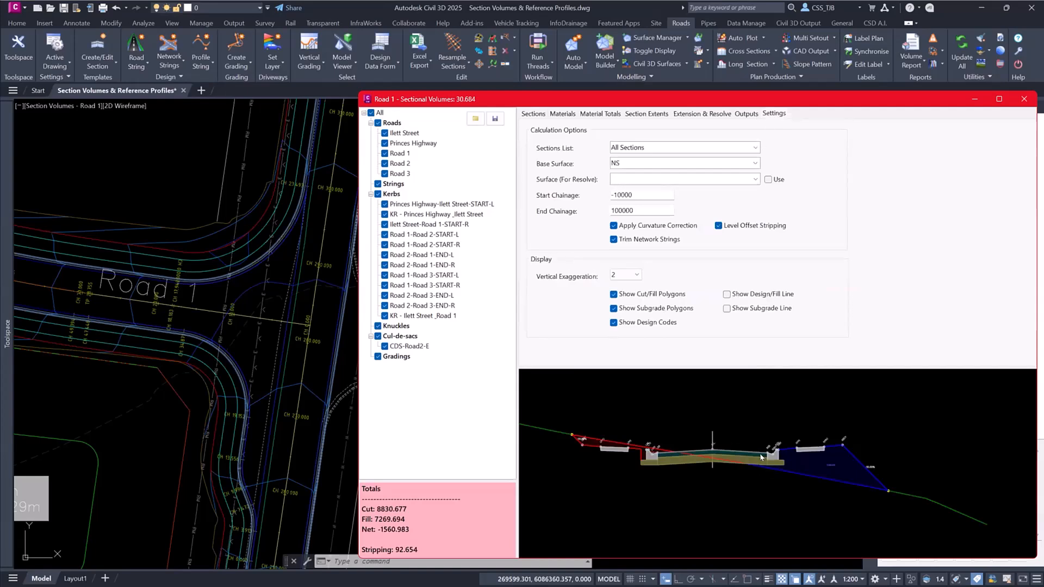
pyautogui.click(621, 293)
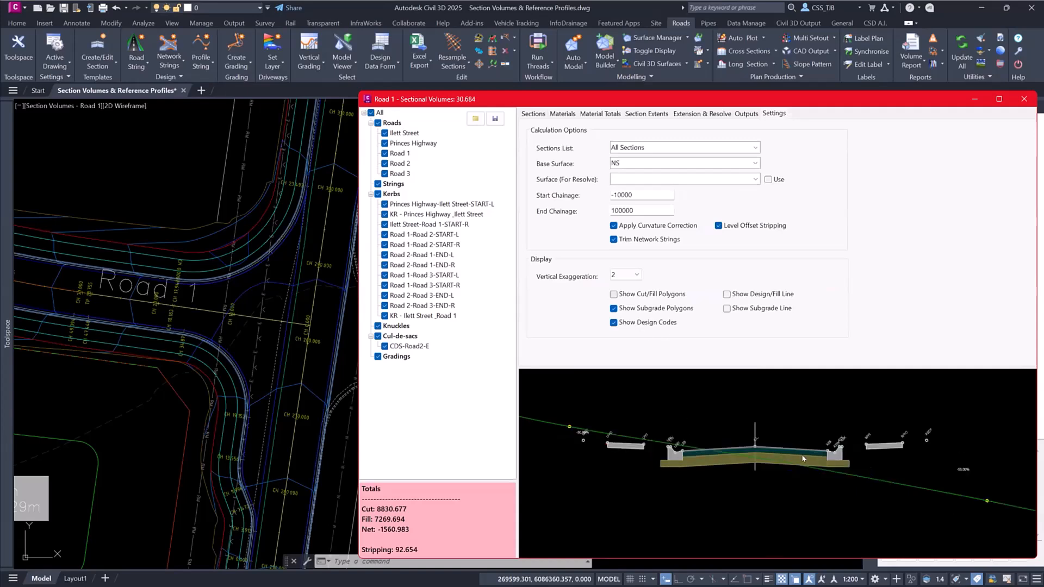
pyautogui.click(788, 294)
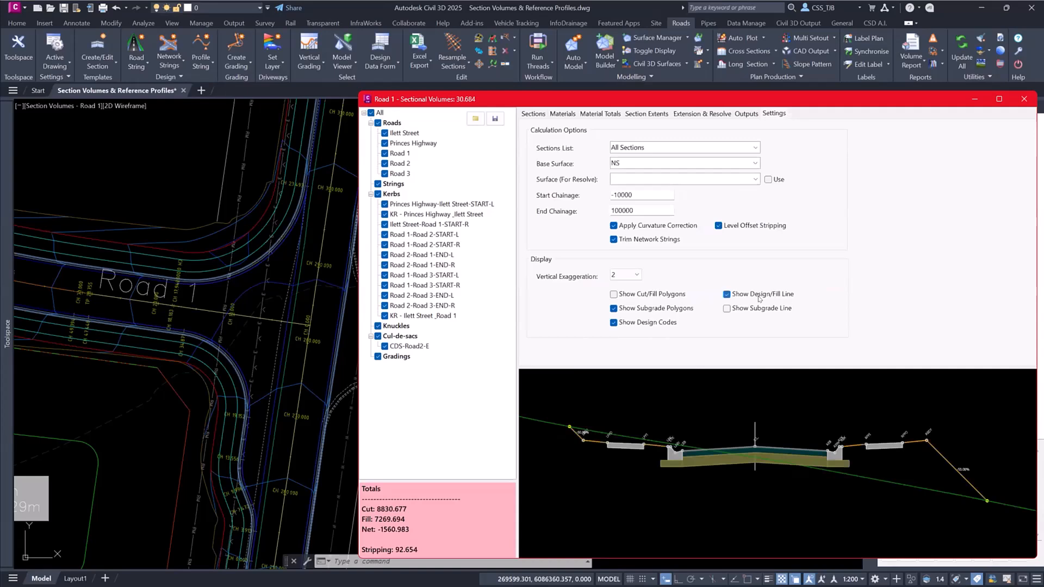
pyautogui.click(639, 308)
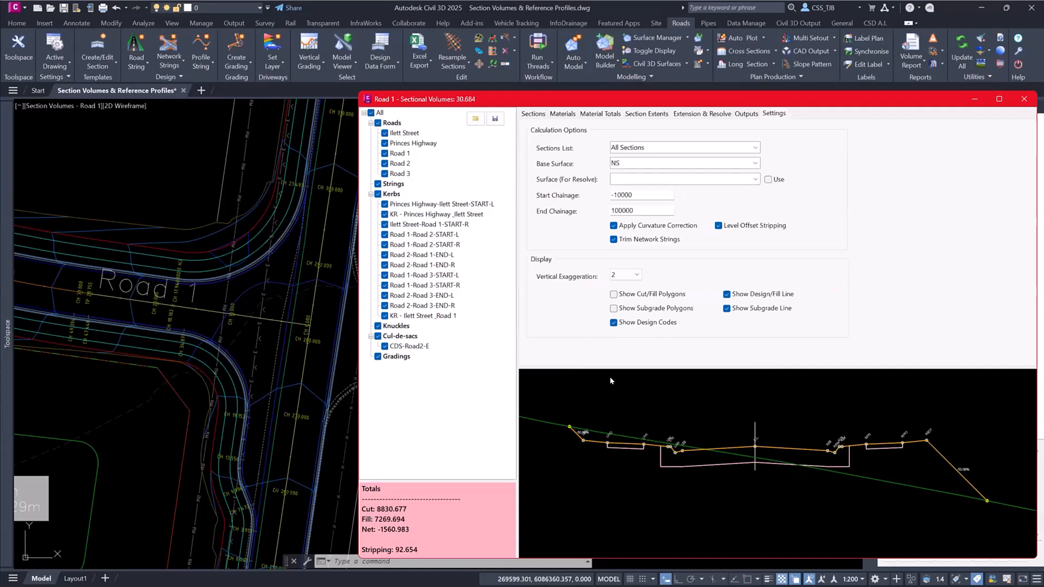
pyautogui.click(637, 277)
pyautogui.click(621, 325)
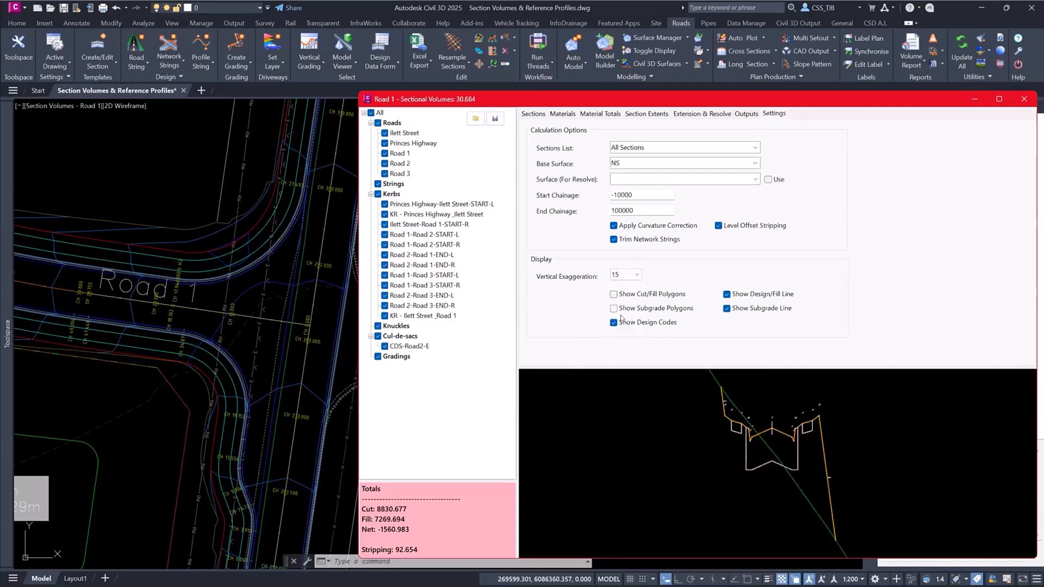
# - Show the cut/fill polygons, subgrade polygons and design codes, hide the design/fill and subgrade lines, and set the vertical exaggeration to 2
pyautogui.click(616, 323)
pyautogui.click(638, 297)
pyautogui.click(638, 308)
pyautogui.click(639, 322)
pyautogui.click(734, 294)
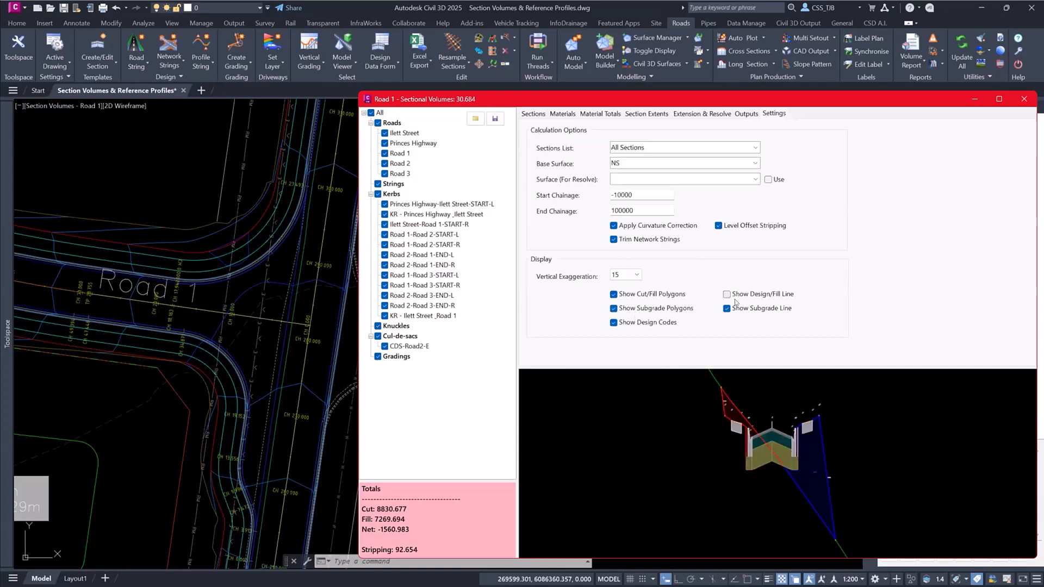
pyautogui.click(727, 309)
pyautogui.click(625, 275)
pyautogui.click(628, 298)
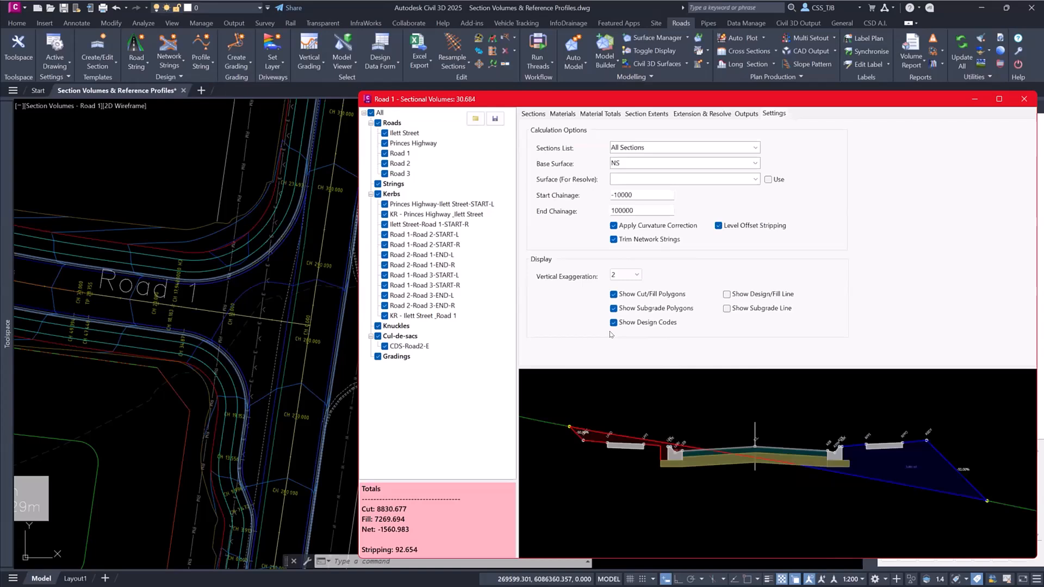
# - Return to the section list and display the Road 1 section at chainage 50.000 by picking it in the drawing
pyautogui.click(538, 114)
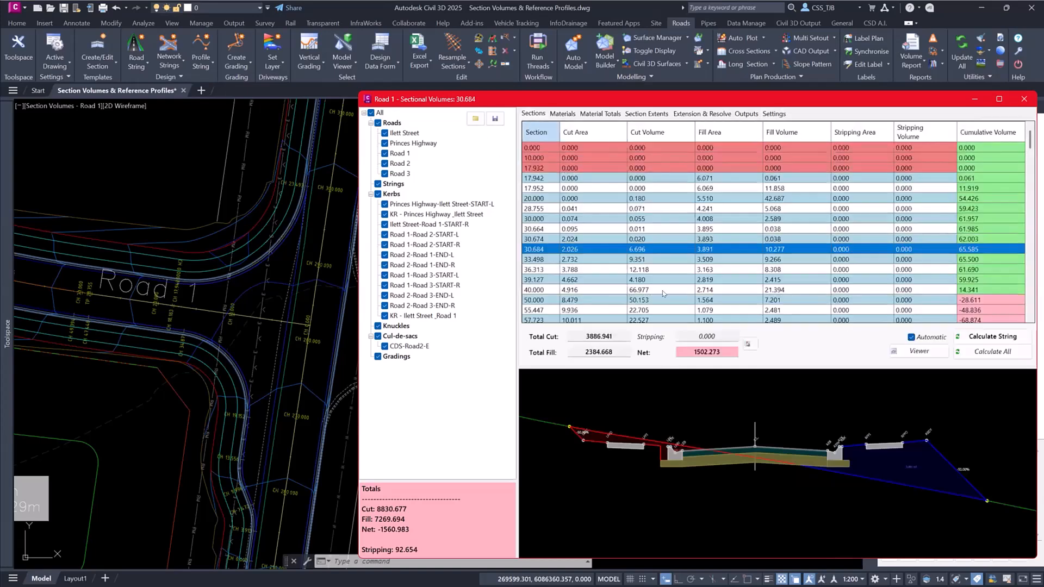
pyautogui.click(749, 344)
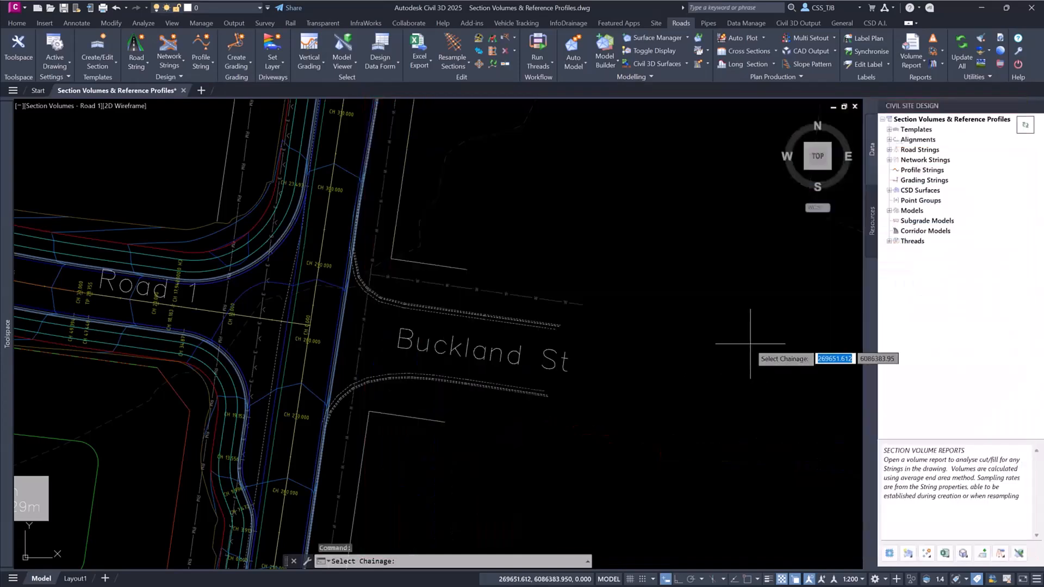
pyautogui.scroll(4, 316, 304)
pyautogui.scroll(2, 320, 302)
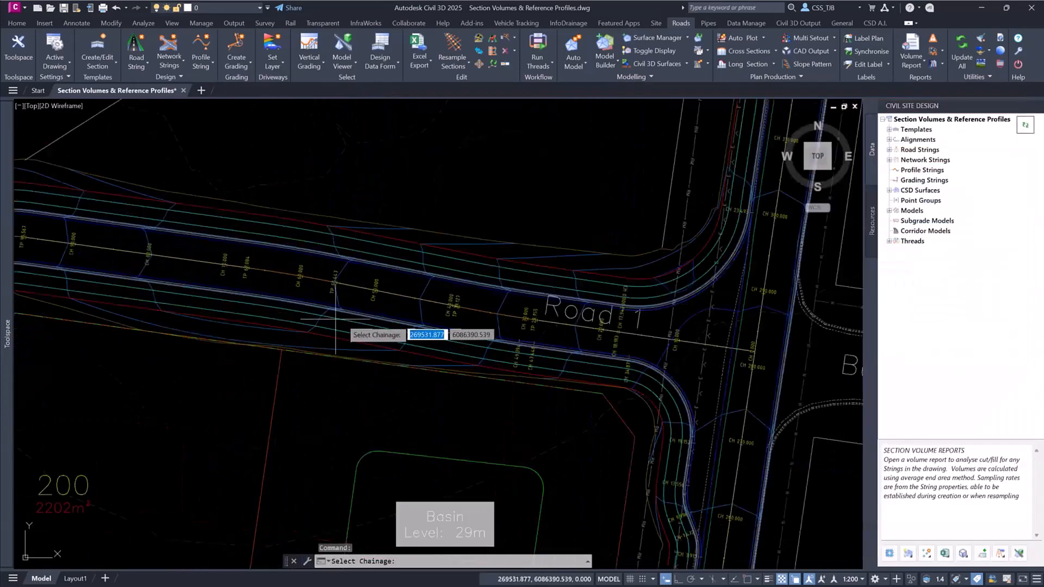
pyautogui.click(377, 285)
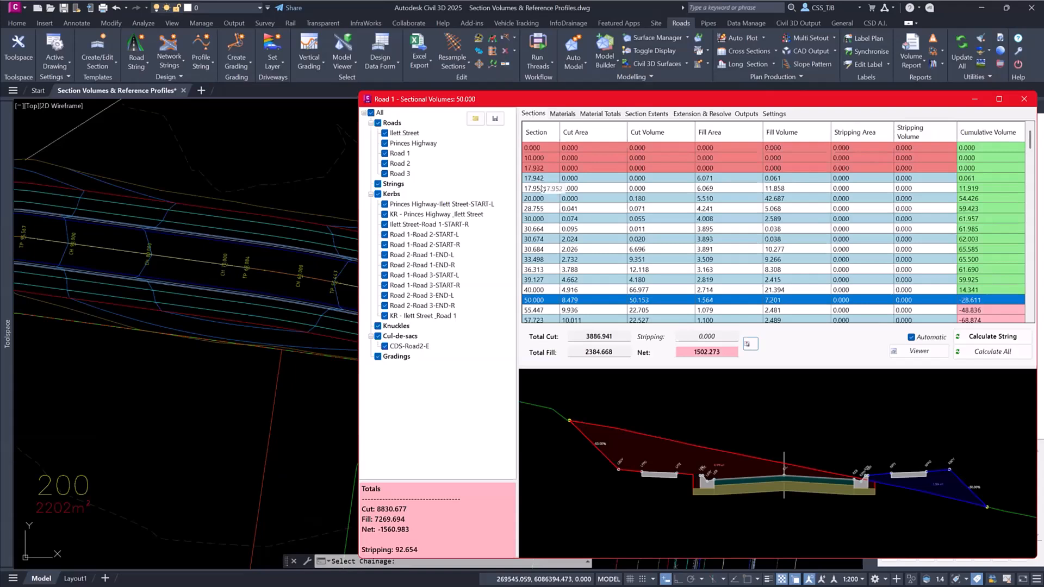
# - Review Road 1's material volumes, previewing sections 20.000, 30.000 and 98.284, and its total volume per material
pyautogui.click(561, 114)
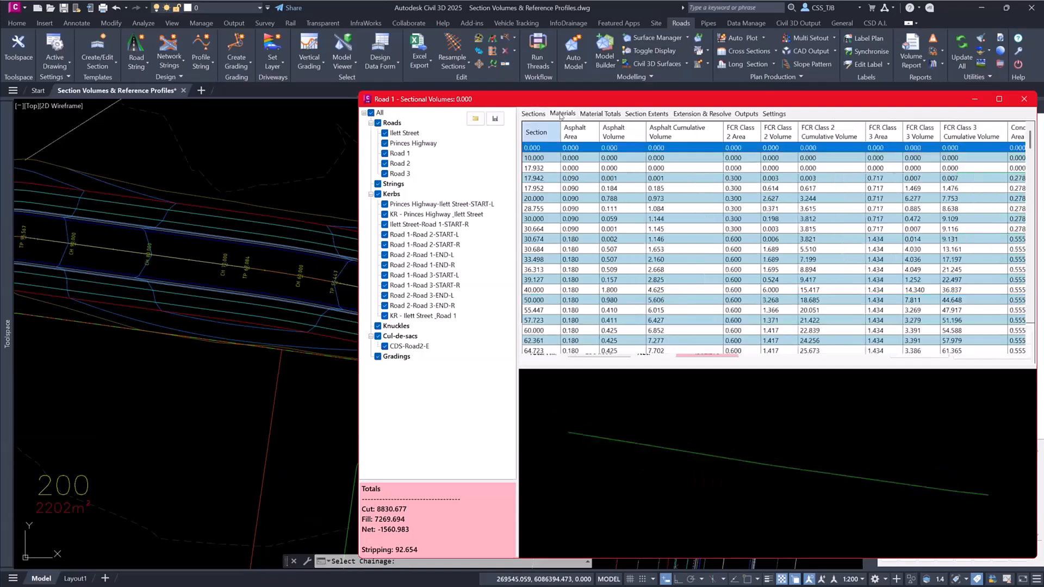
pyautogui.click(544, 198)
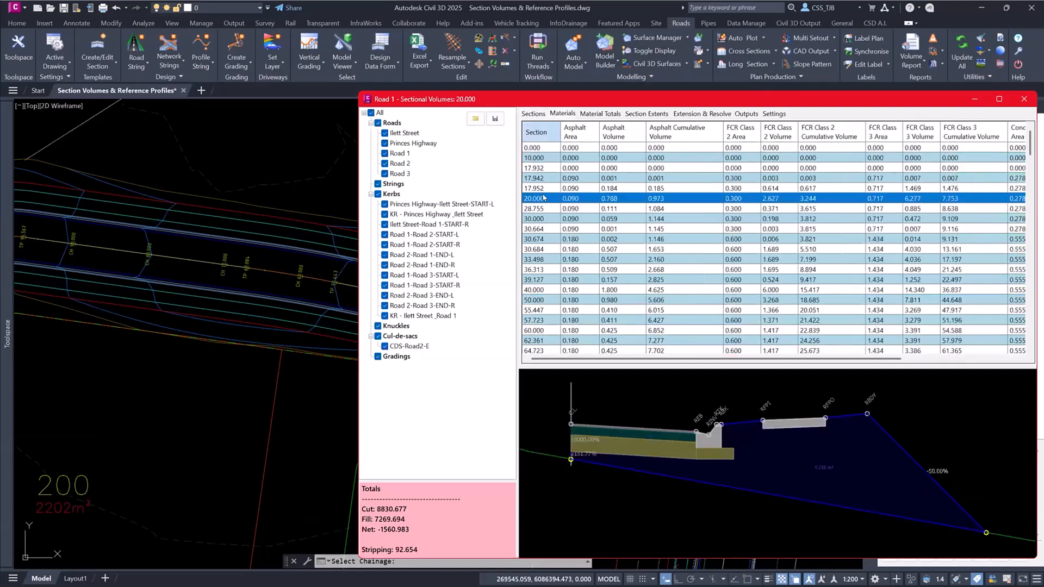
pyautogui.click(541, 219)
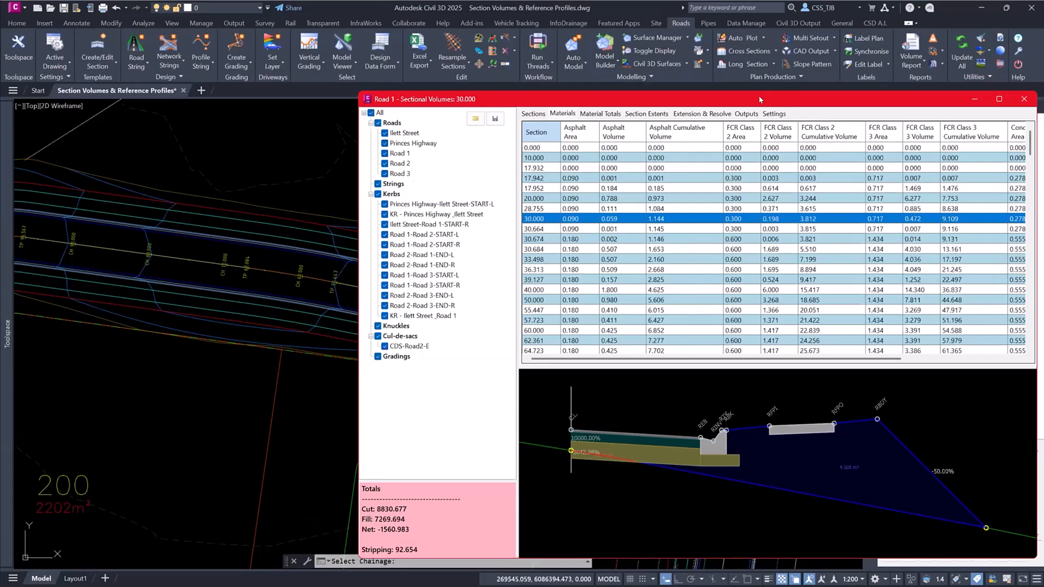
pyautogui.press('ctrl')
pyautogui.hscroll(3, 957, 174)
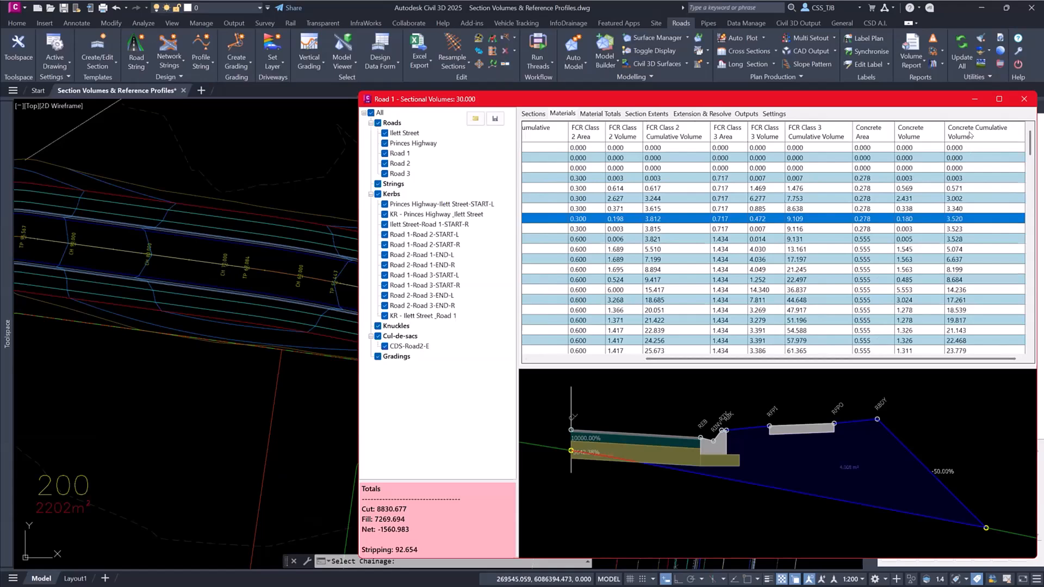
pyautogui.click(541, 360)
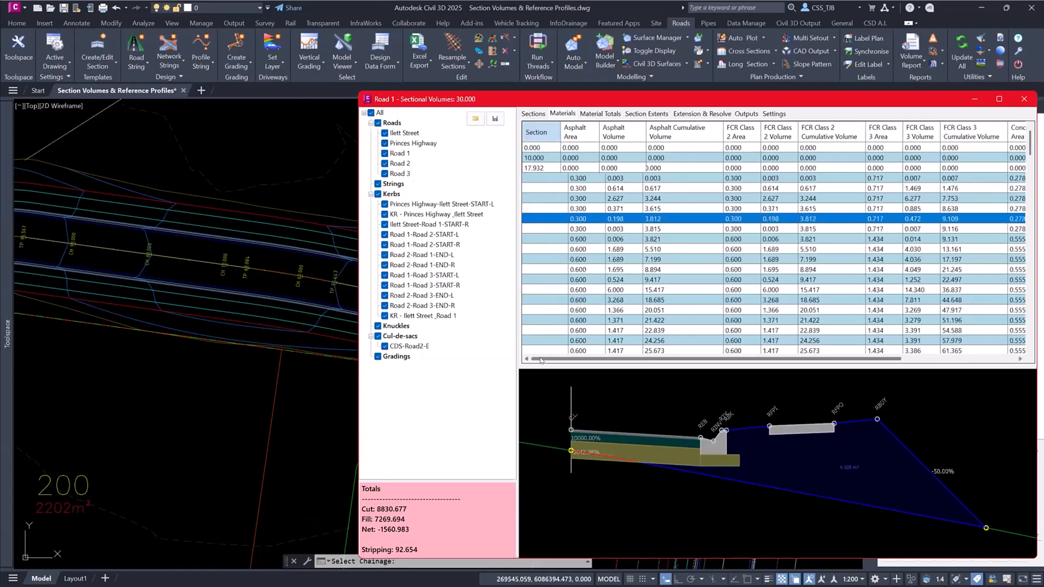
pyautogui.scroll(-5, 543, 273)
pyautogui.click(543, 269)
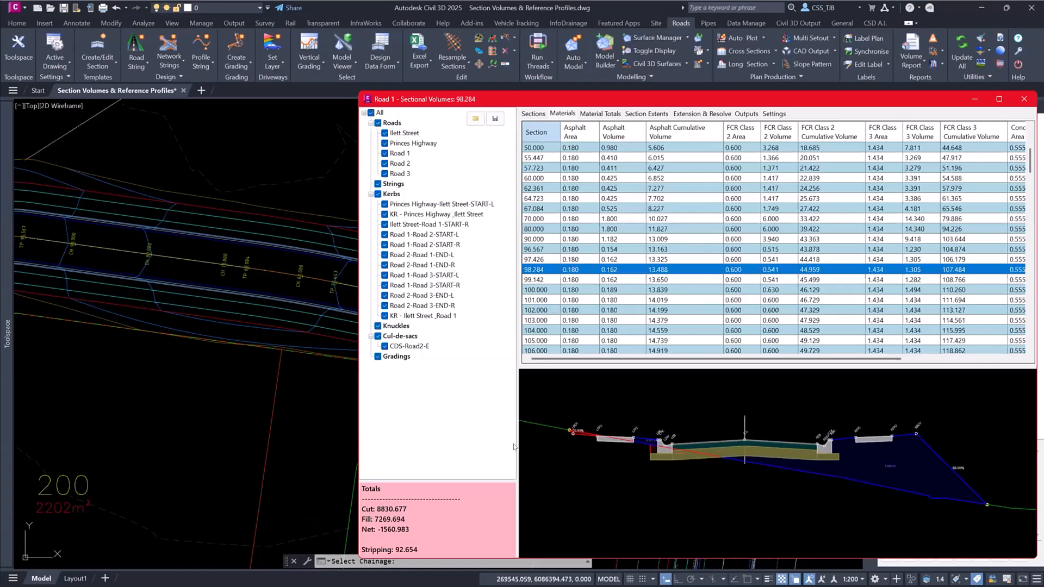
pyautogui.click(598, 114)
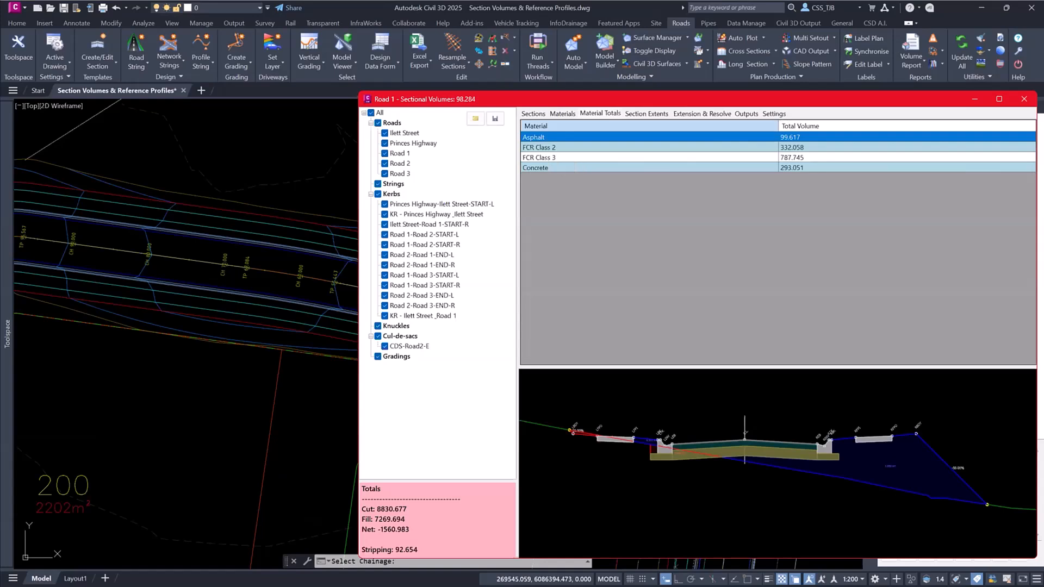
# - Export Road 1's section volumes to an Excel file named asdfasd on the Desktop
pyautogui.click(742, 114)
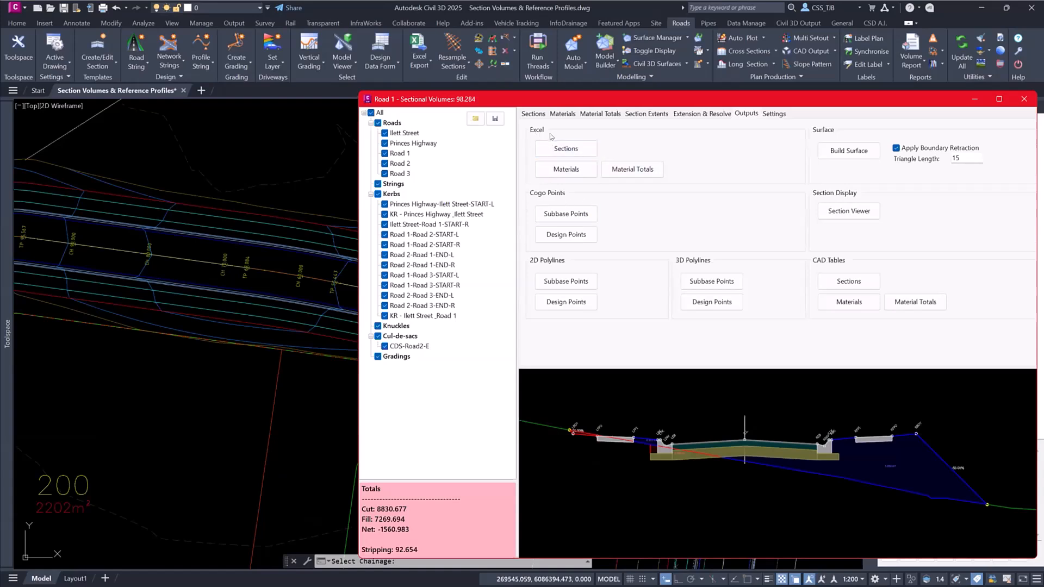
pyautogui.click(569, 150)
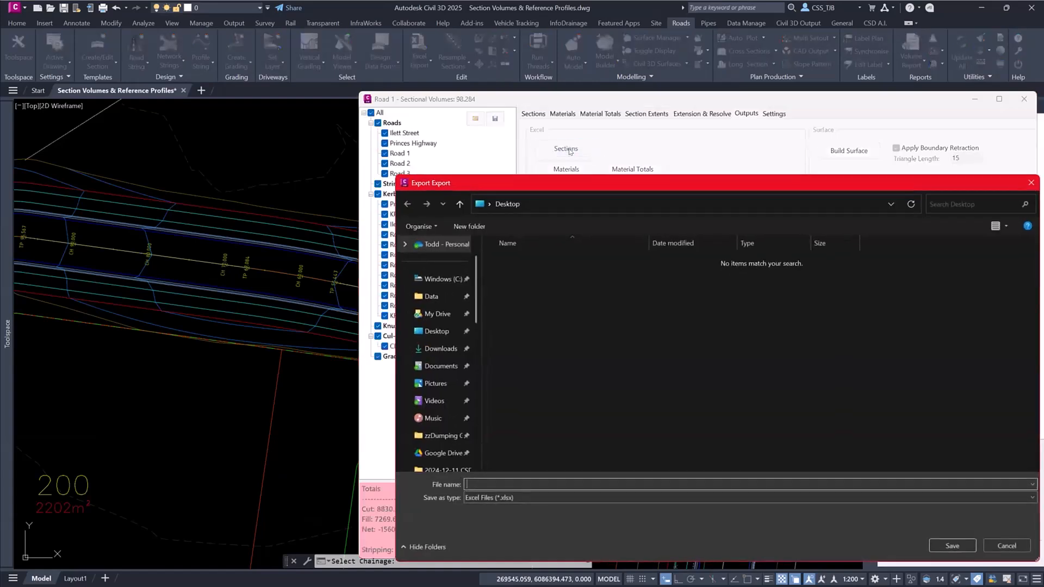
pyautogui.write('asdfasd')
pyautogui.press('Return')
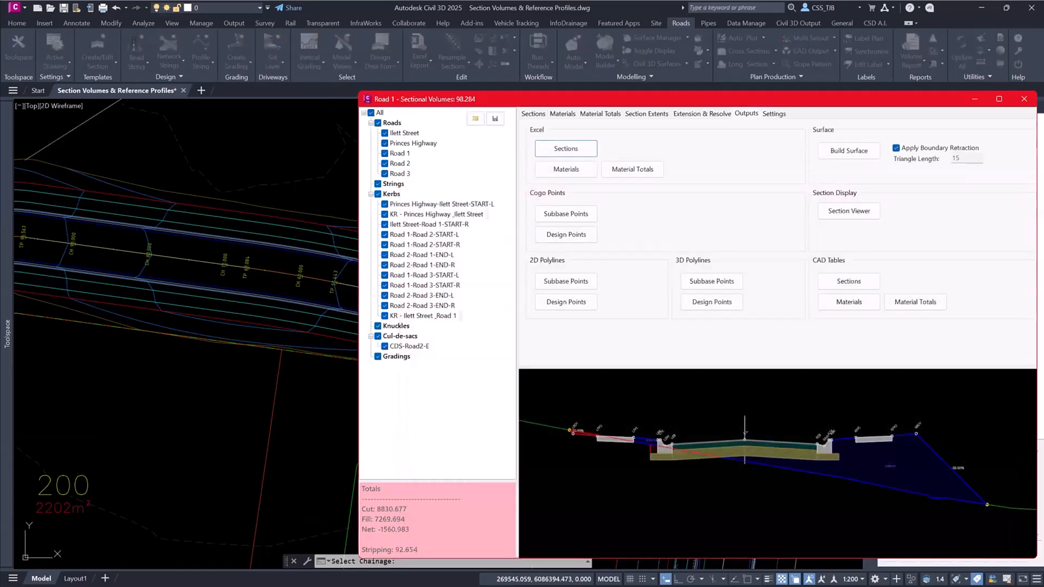
pyautogui.press('Return')
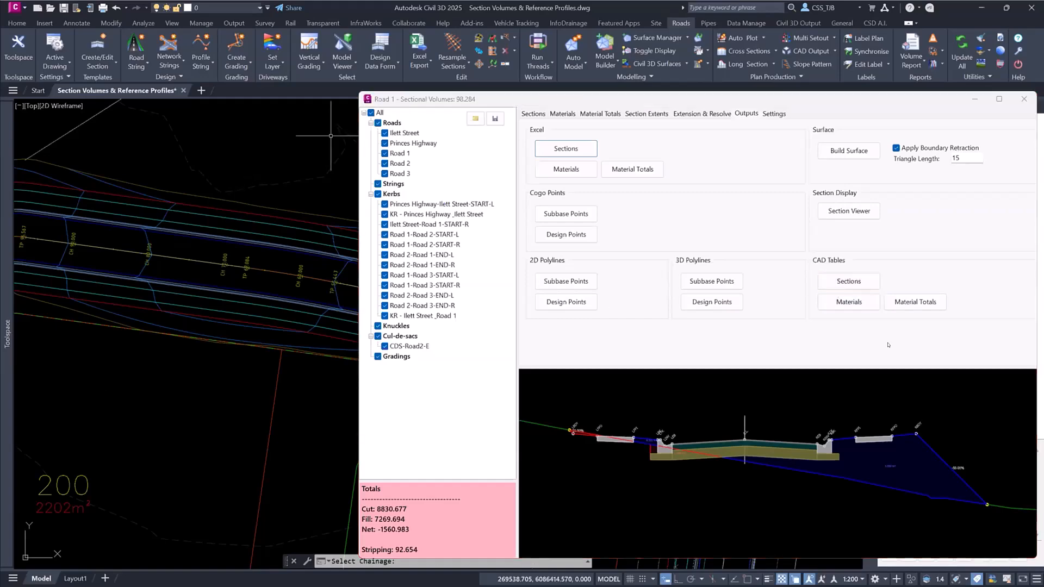
# - Place a CAD table of Road 1's material totals in the empty area southeast of the site plan and check it
pyautogui.click(908, 302)
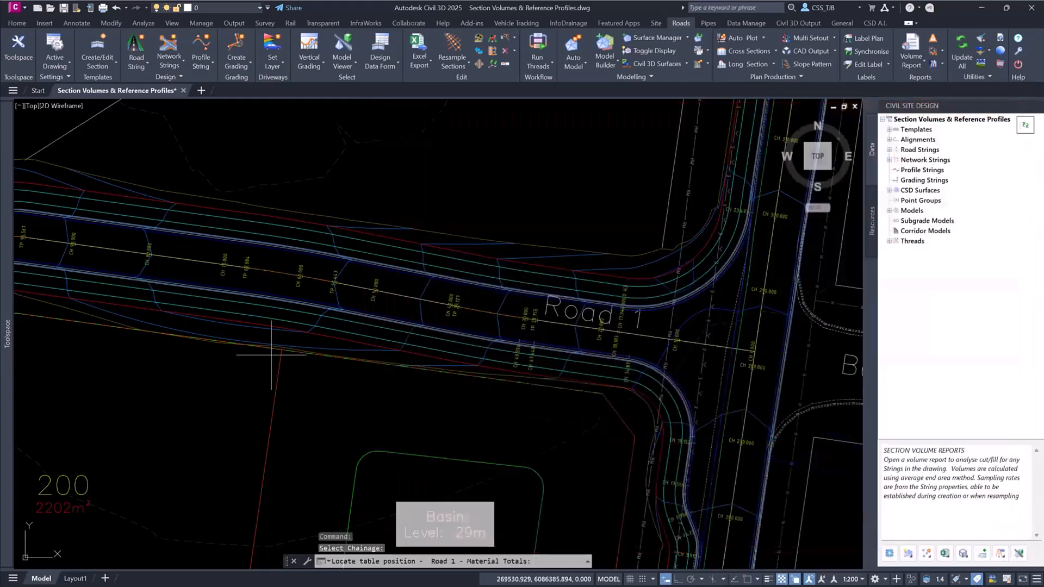
pyautogui.click(380, 454)
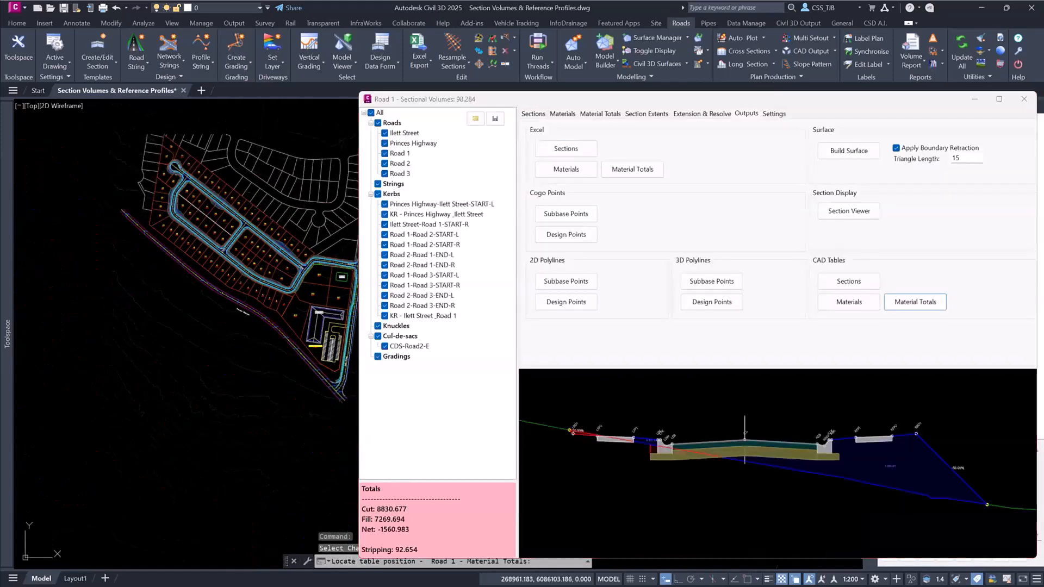
pyautogui.moveTo(215, 443); pyautogui.dragTo(39, 436, button='middle')
pyautogui.scroll(8, 185, 424)
pyautogui.moveTo(239, 425); pyautogui.dragTo(122, 389, button='middle')
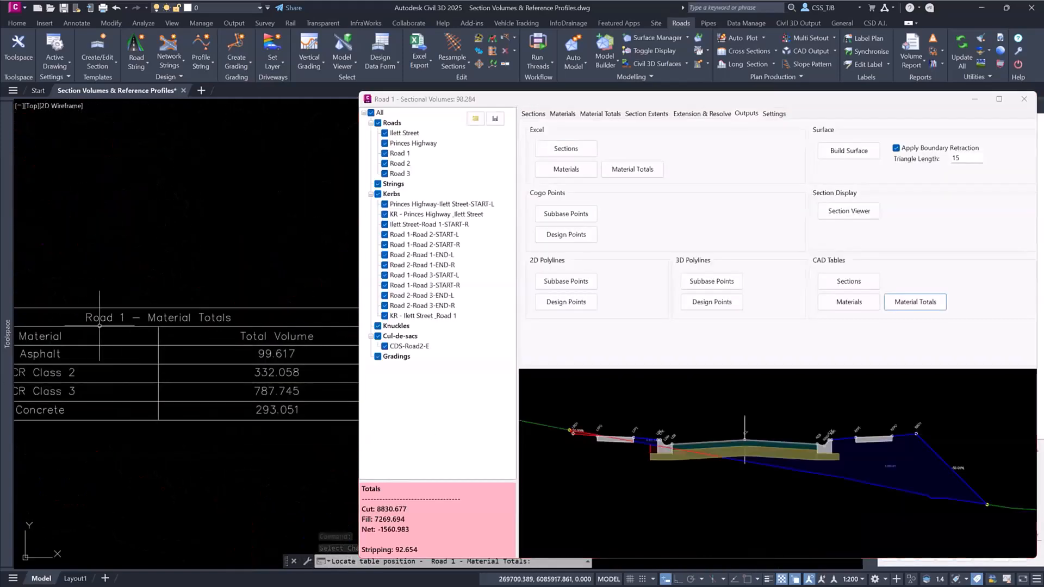
pyautogui.scroll(-2, 123, 324)
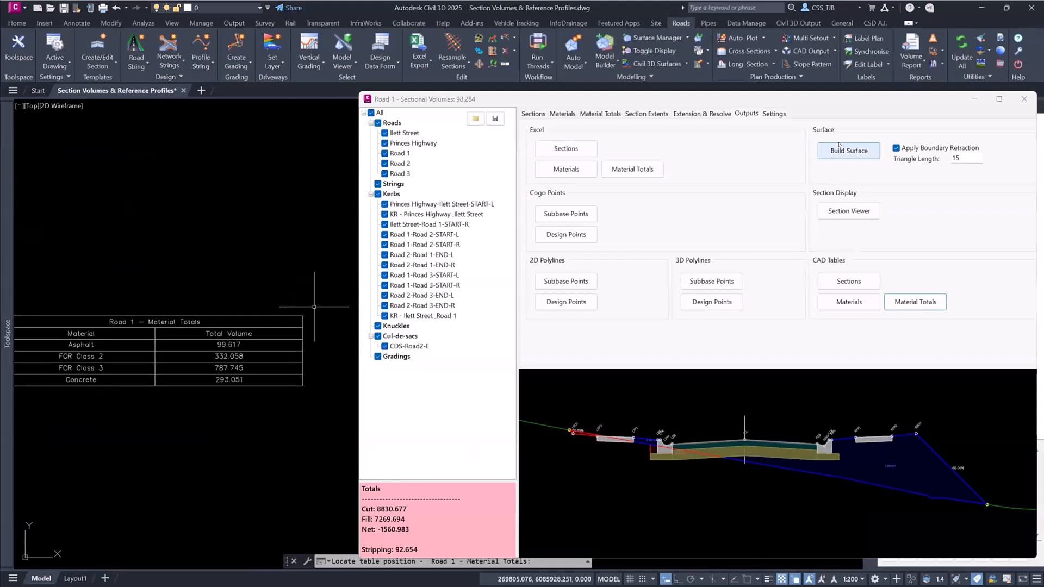
# - Build a surface from Road 1's section volumes with boundary retraction applied and inspect it along the road
pyautogui.scroll(-10, 314, 353)
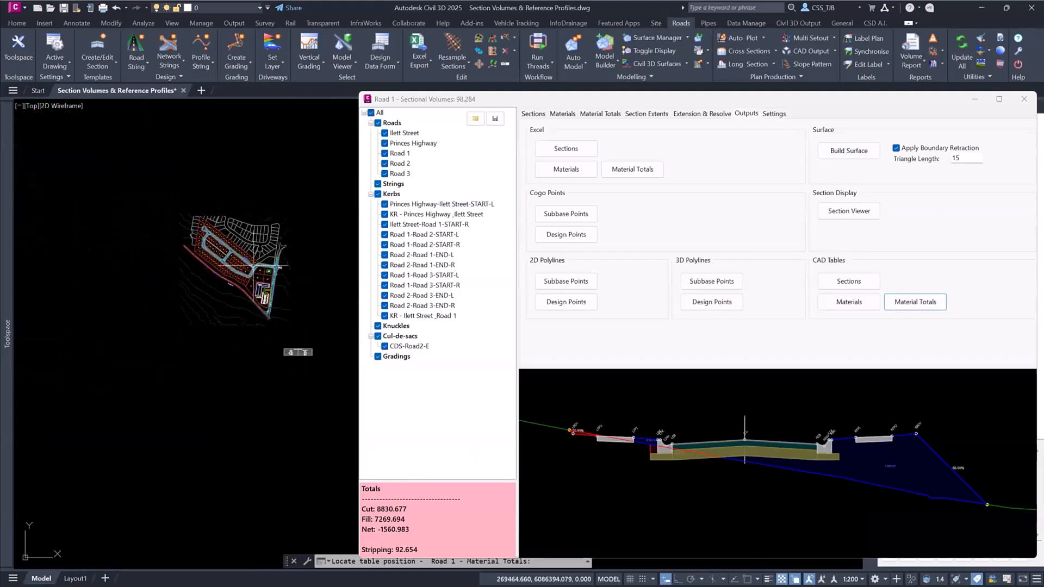
pyautogui.scroll(5, 282, 266)
pyautogui.scroll(2, 247, 214)
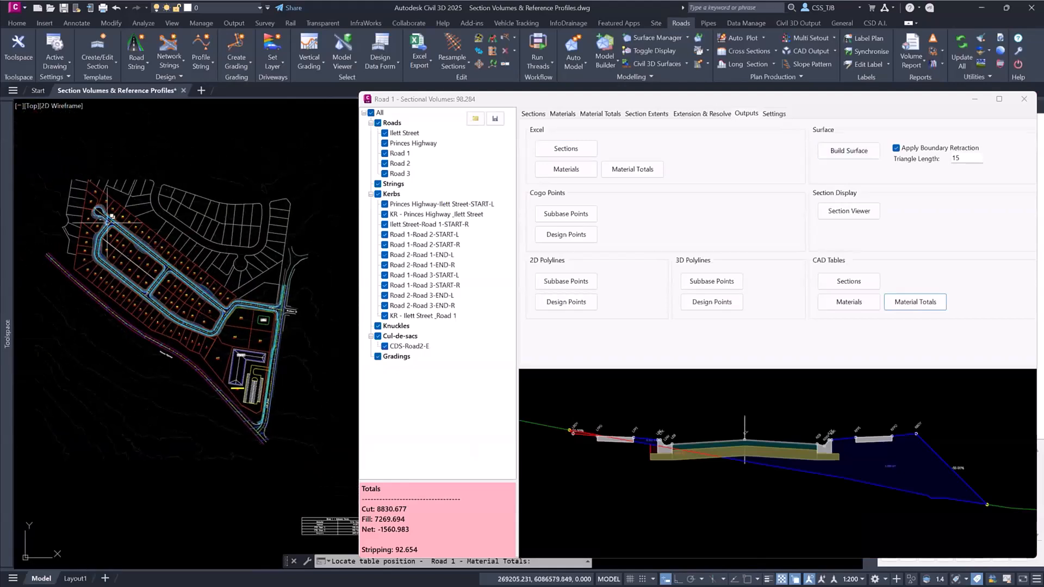
pyautogui.click(839, 145)
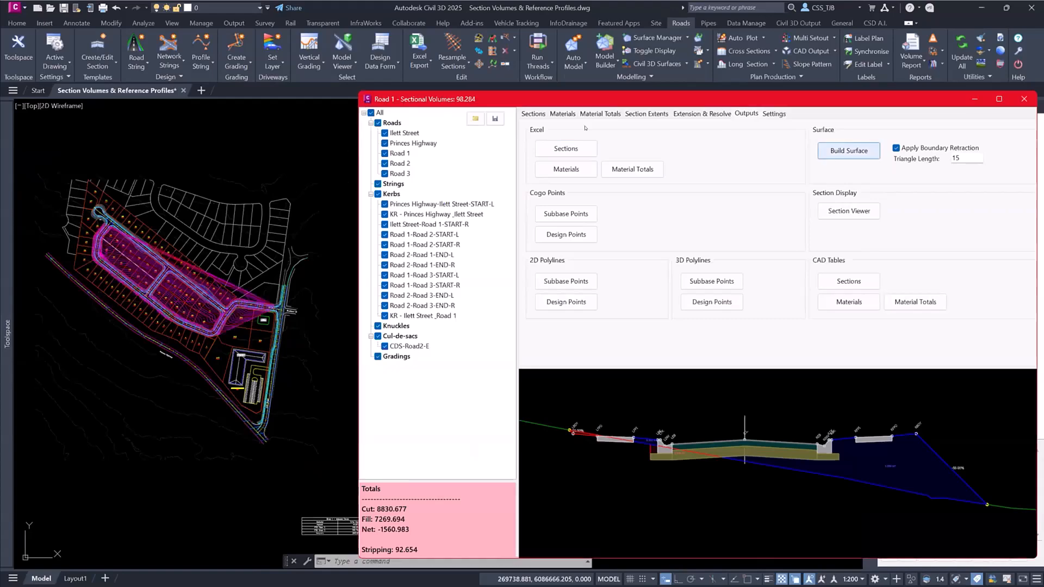
pyautogui.scroll(6, 213, 309)
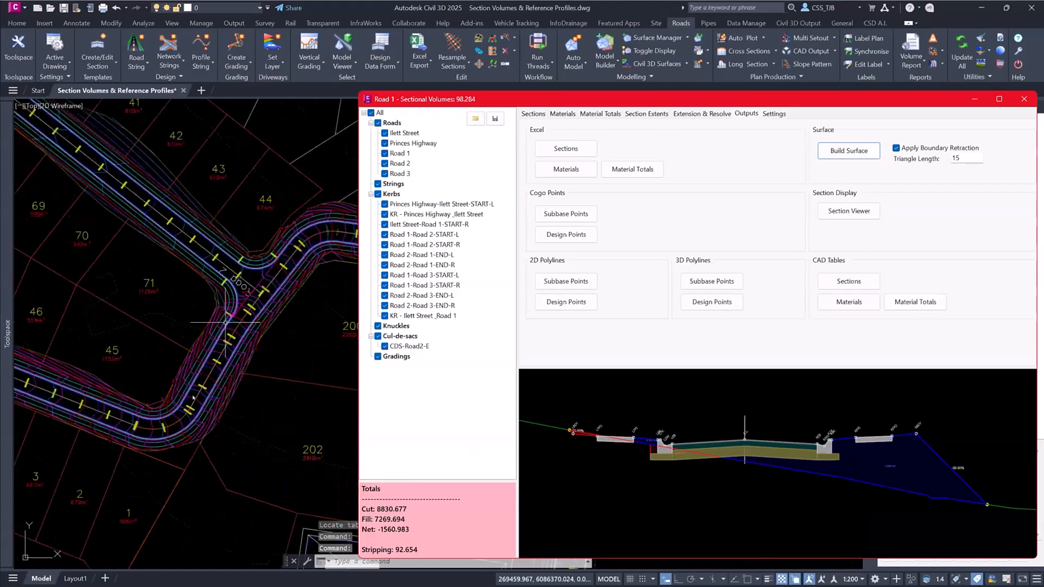
pyautogui.moveTo(139, 332); pyautogui.dragTo(304, 522, button='middle')
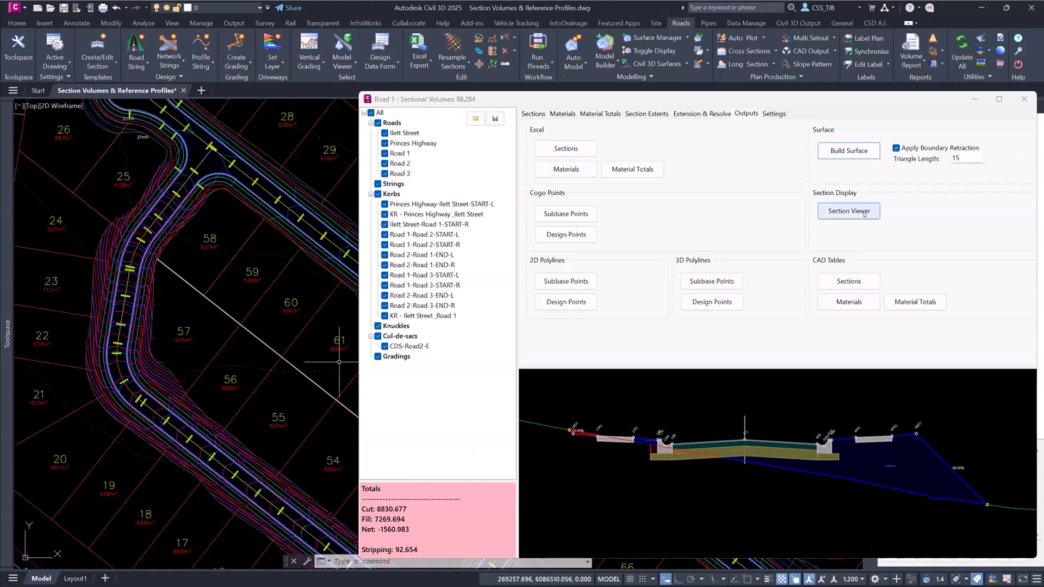
# - Open the section viewer for Road 1 and examine the cross section at chainage 191.950
pyautogui.click(829, 211)
pyautogui.click(533, 113)
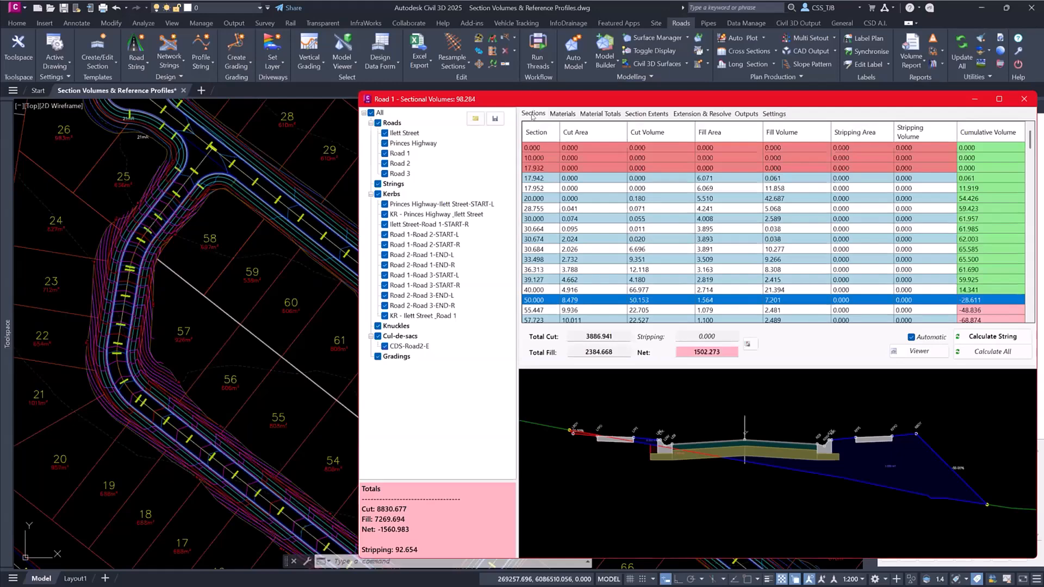
pyautogui.click(918, 351)
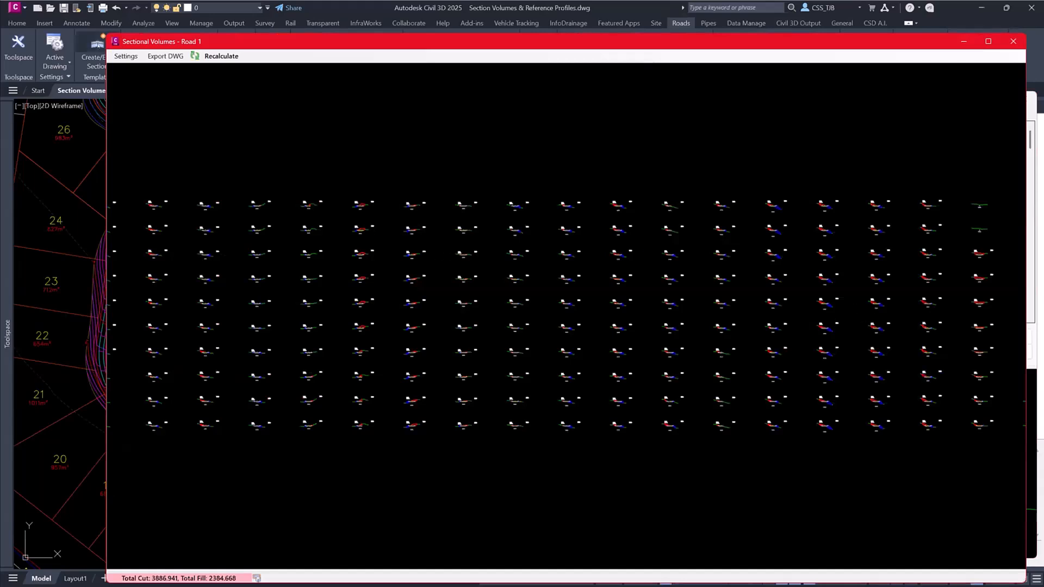
pyautogui.scroll(5, 393, 239)
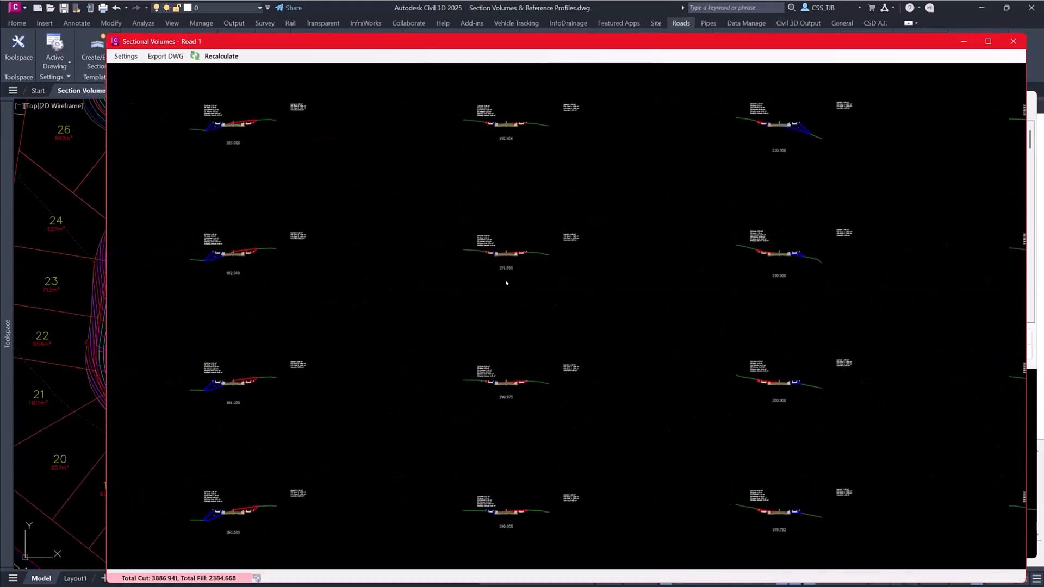
pyautogui.scroll(3, 526, 257)
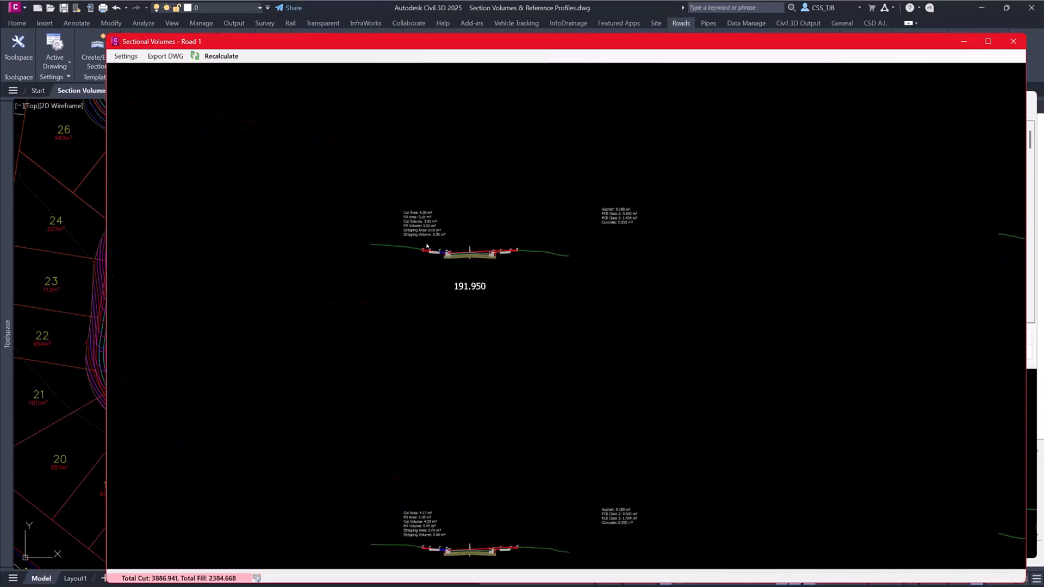
pyautogui.scroll(1, 426, 246)
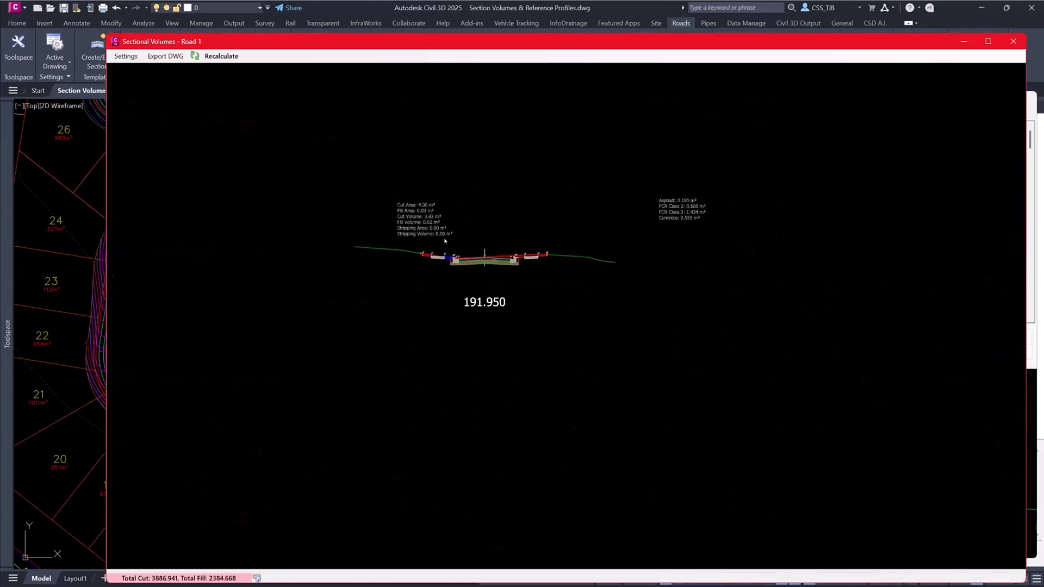
# - Set the section grid's X spacing and Y spacing to 20 and review the resulting layout and grid settings
pyautogui.click(130, 55)
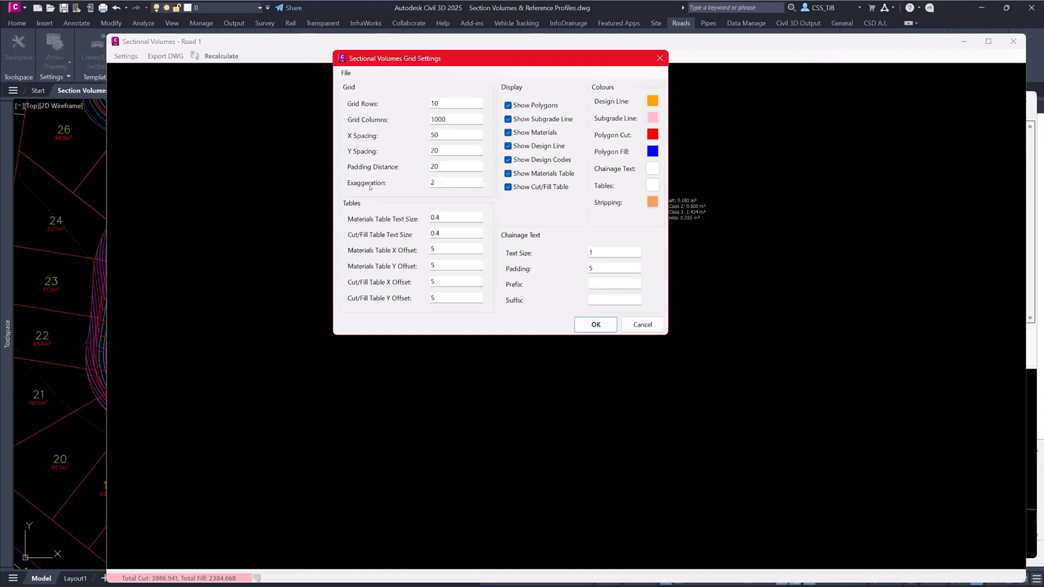
pyautogui.doubleClick(432, 149)
pyautogui.write('20')
pyautogui.doubleClick(433, 130)
pyautogui.write('20')
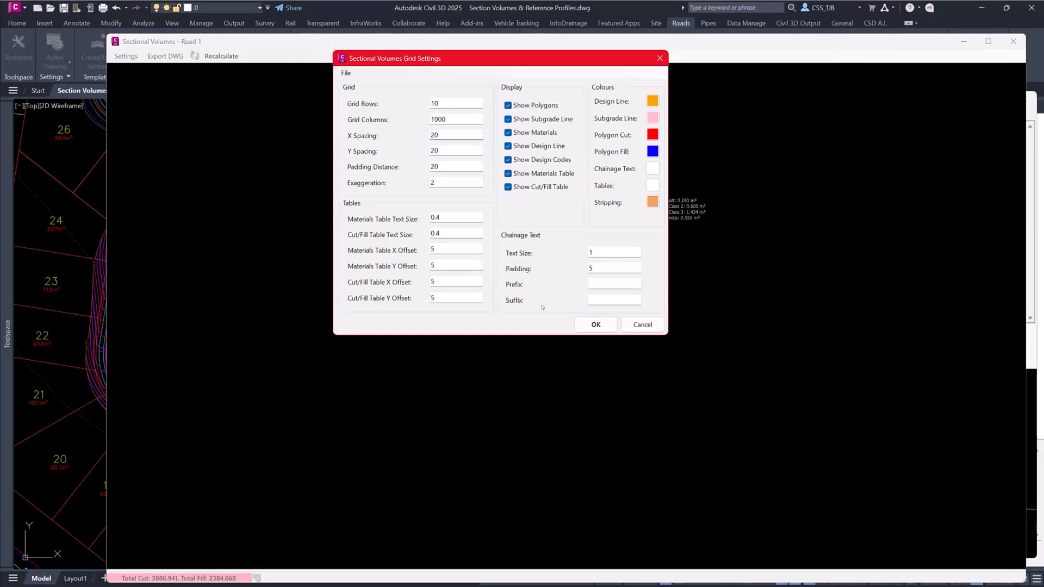
pyautogui.click(596, 324)
pyautogui.scroll(2, 488, 291)
pyautogui.scroll(-5, 488, 292)
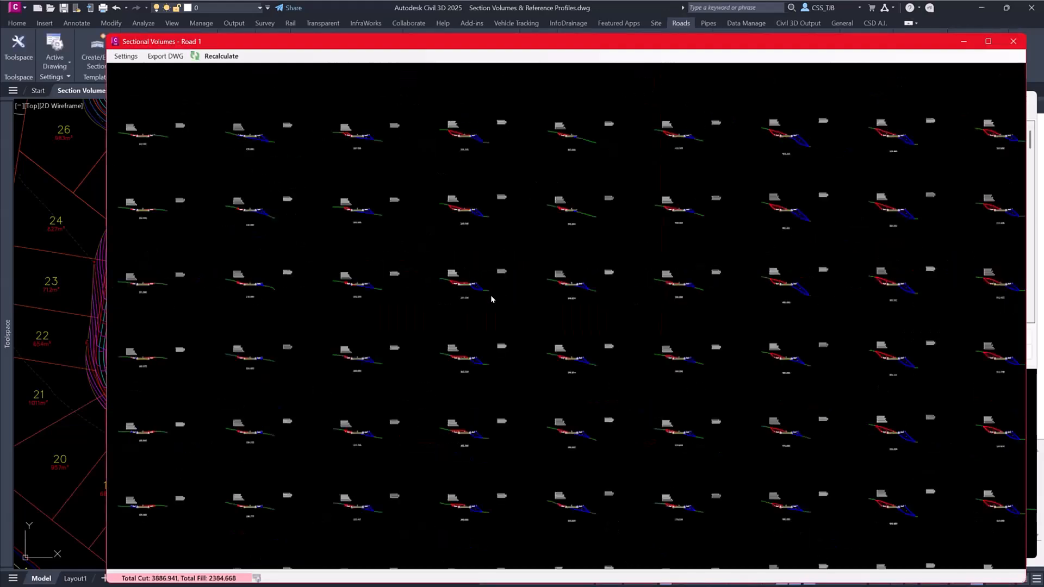
pyautogui.moveTo(401, 310); pyautogui.dragTo(435, 288, button='middle')
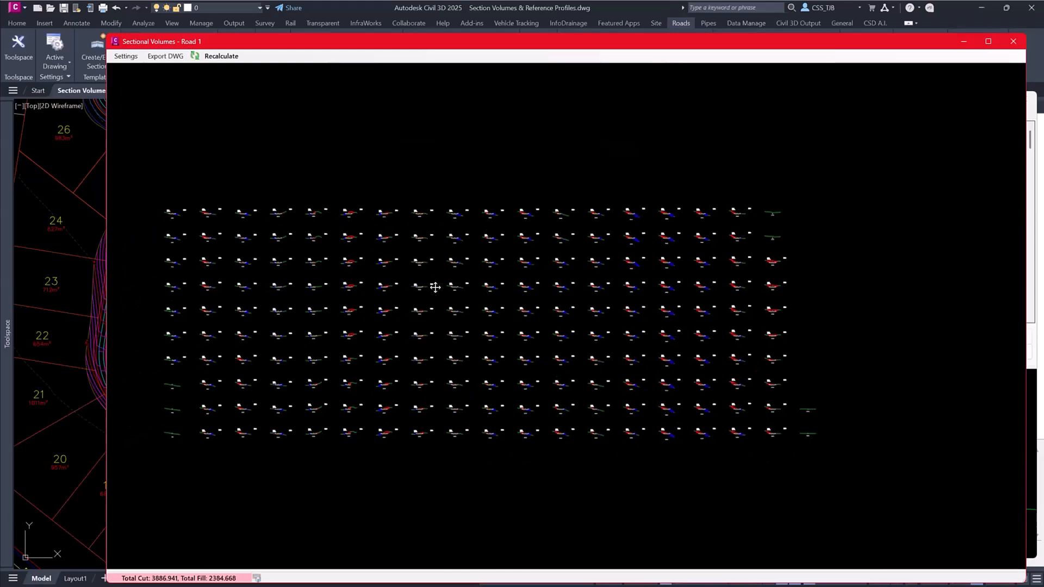
pyautogui.click(126, 56)
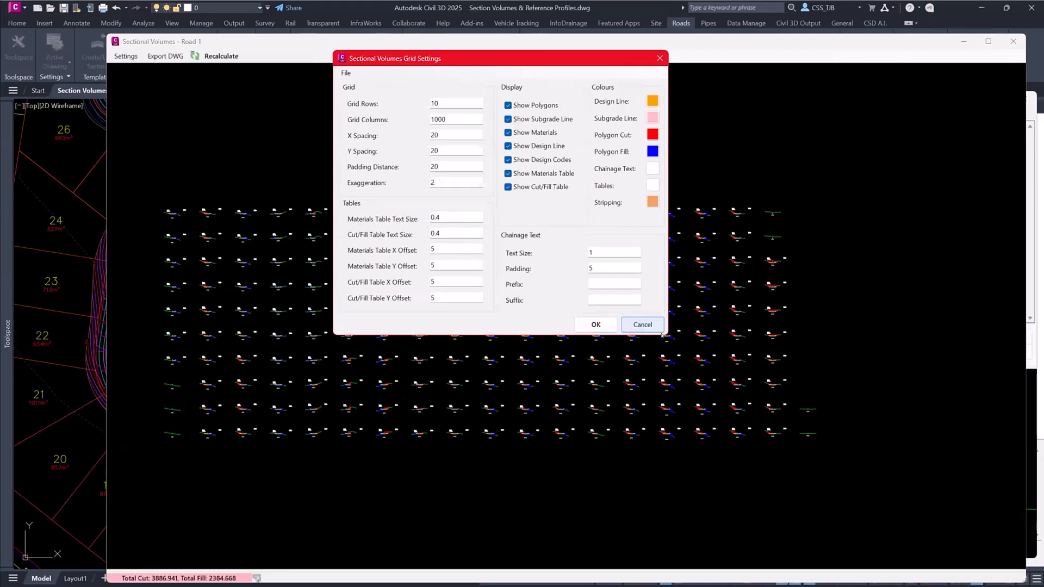
pyautogui.click(642, 325)
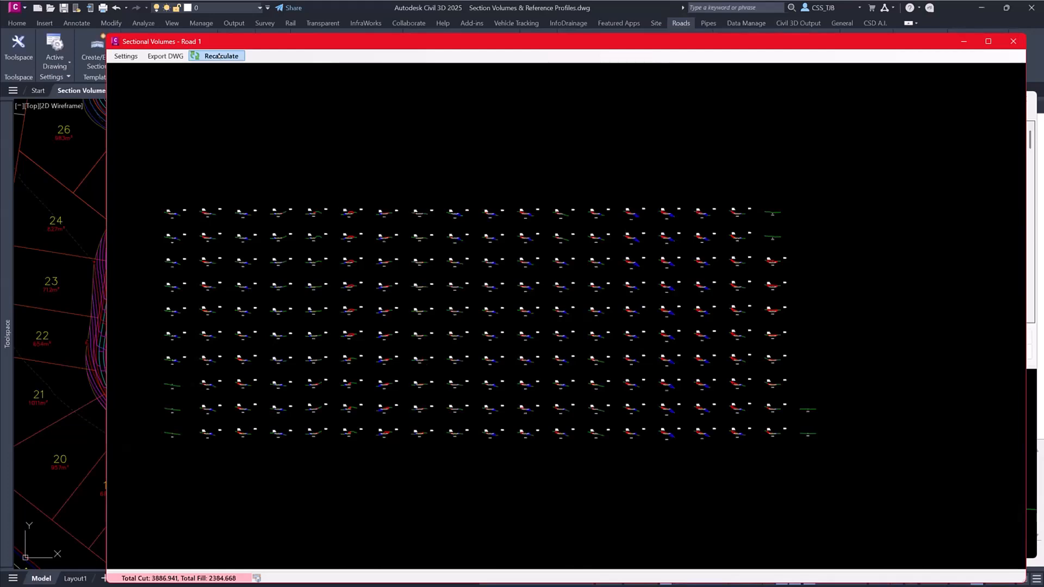
# - Export Road 1's section grid to a DWG named djskhjfsdkjgf on the Desktop and close the section viewer
pyautogui.click(165, 56)
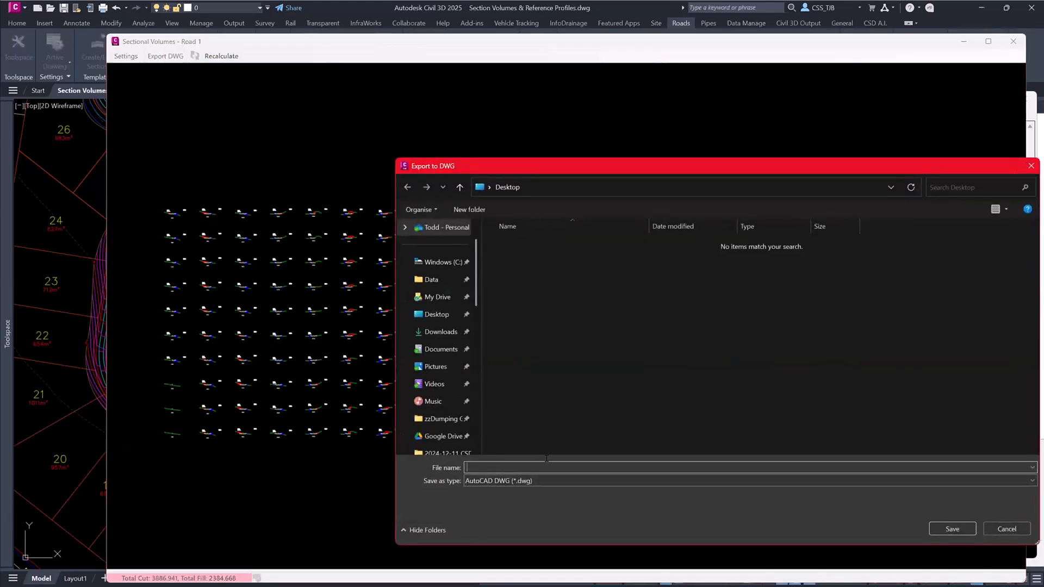
pyautogui.write('sdfsdfsdfgf')
pyautogui.press('Return')
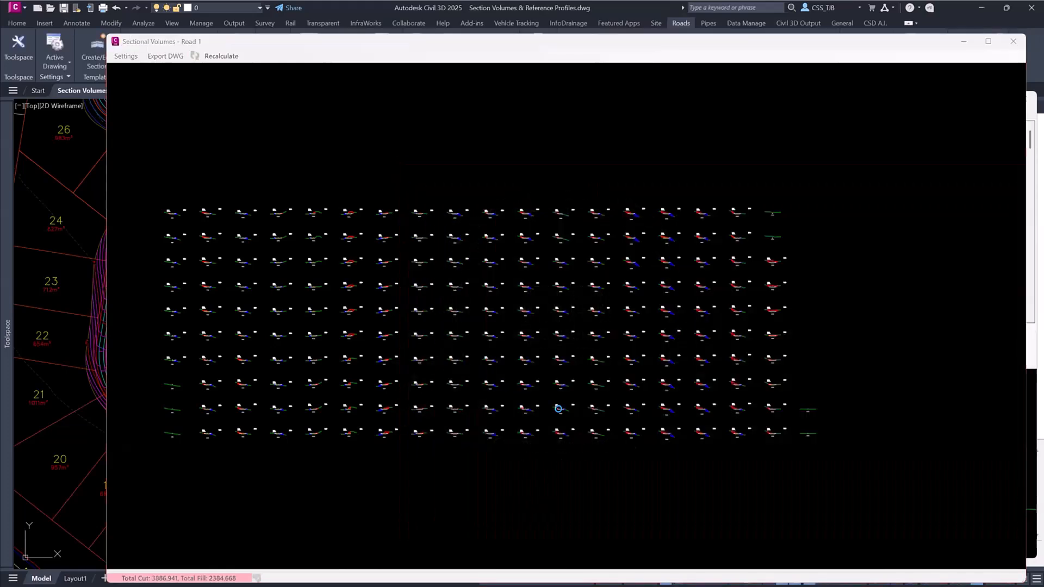
pyautogui.click(594, 338)
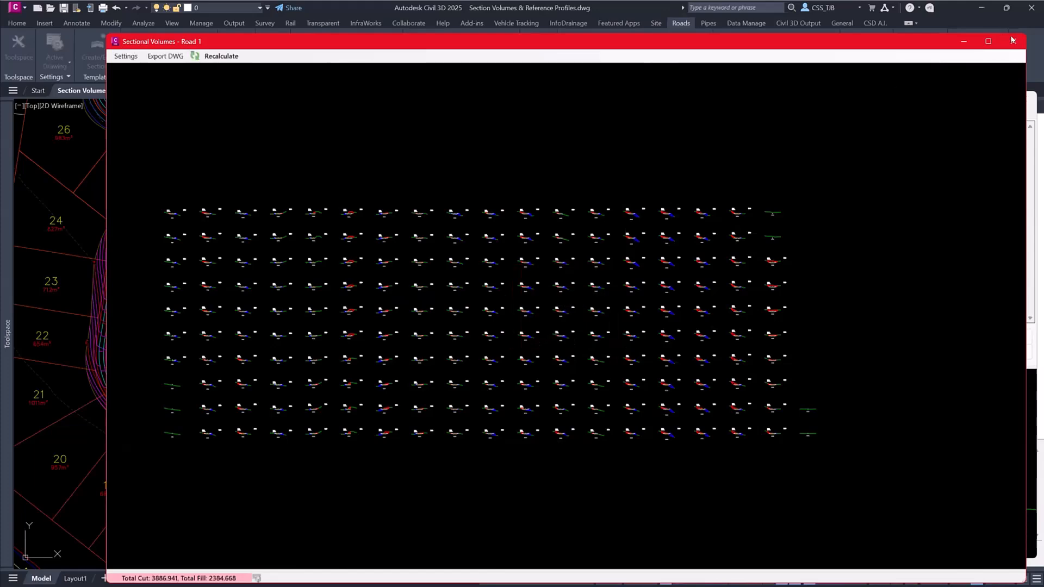
pyautogui.click(1013, 40)
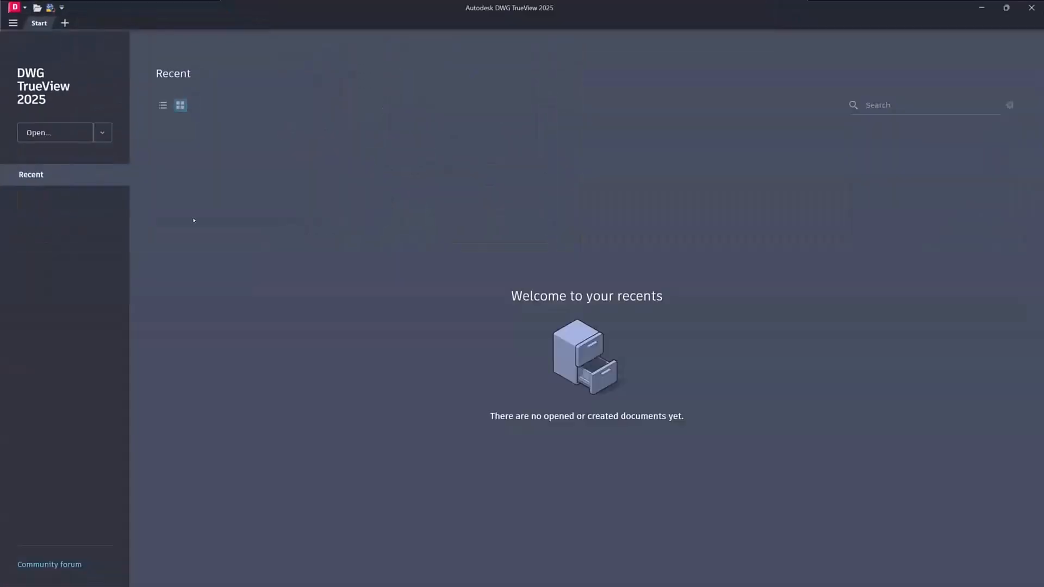
# - Examine the exported cross sections around chainage 262.500 in AutoCAD 2020, and return to the road drawing in Civil 3D
pyautogui.moveTo(179, 55); pyautogui.dragTo(488, 242)
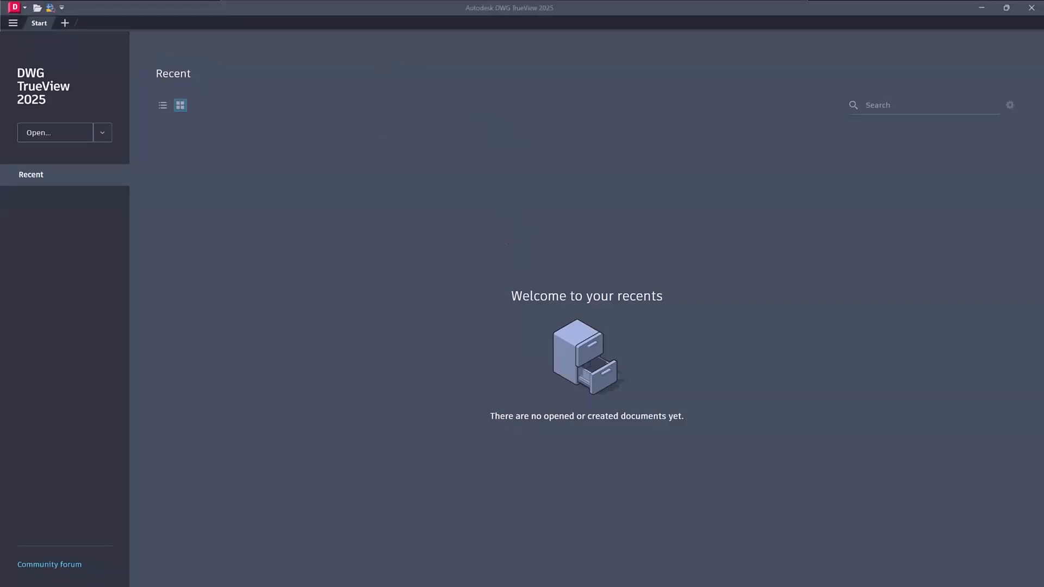
pyautogui.click(941, 196)
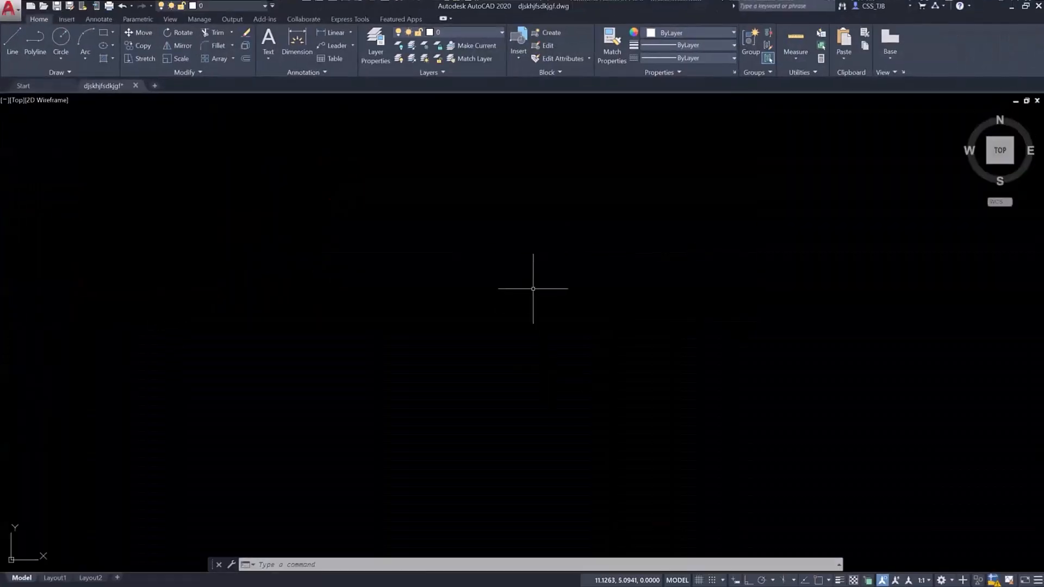
pyautogui.middleClick(531, 288)
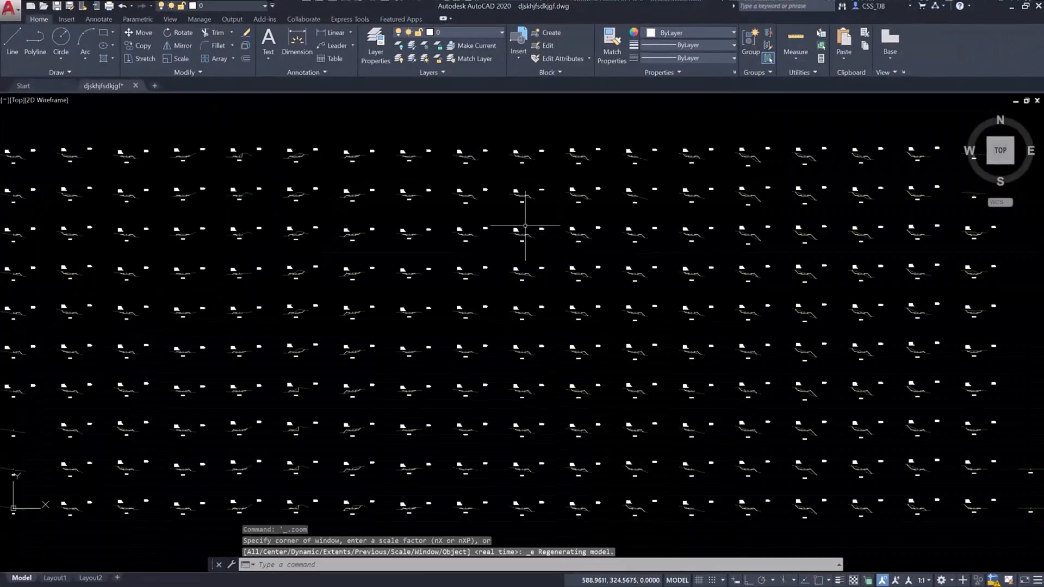
pyautogui.scroll(8, 523, 235)
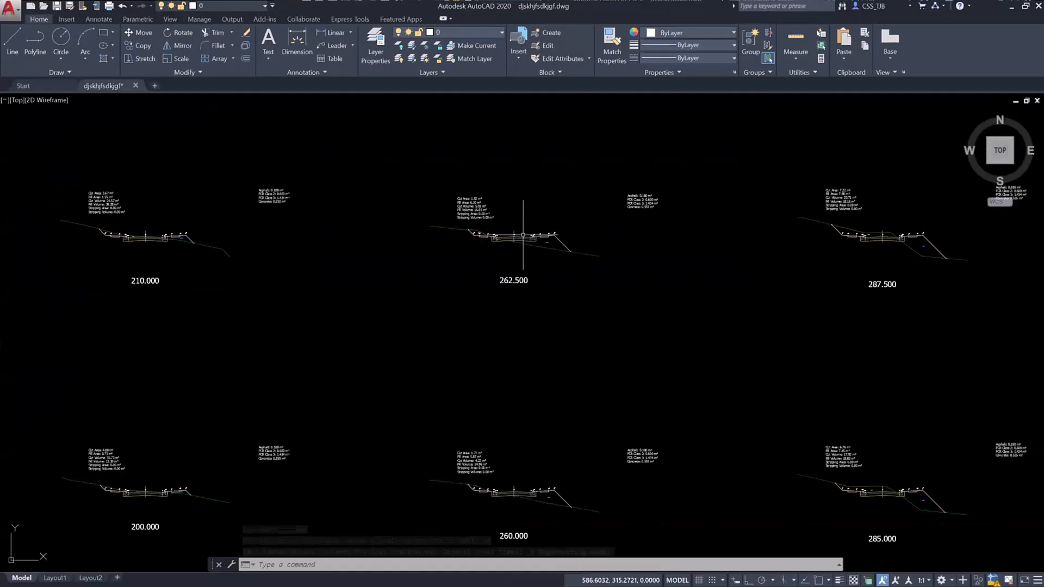
pyautogui.moveTo(523, 236)
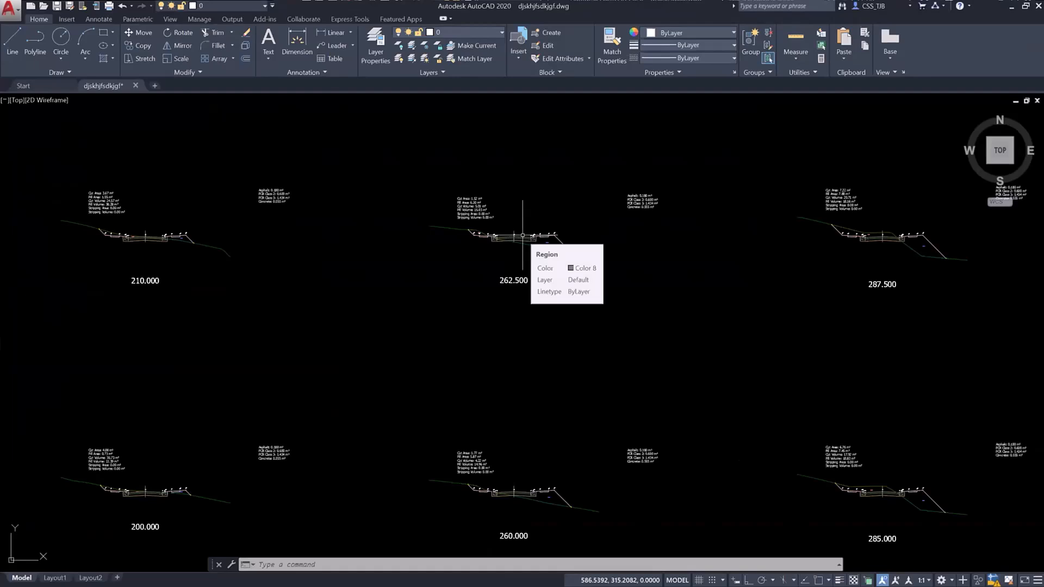
pyautogui.hotkey('ctrl', 'q')
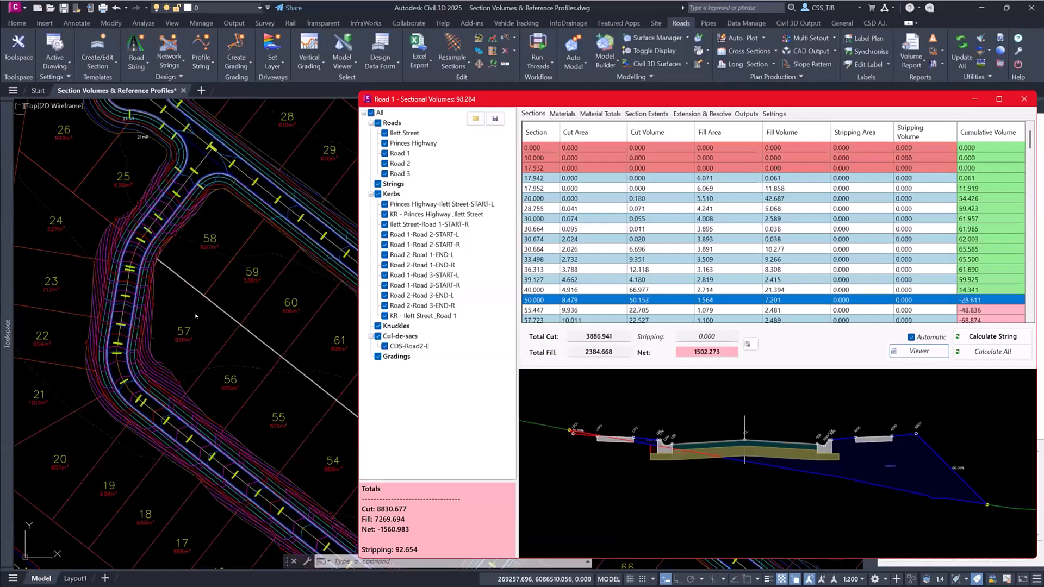
pyautogui.moveTo(326, 348); pyautogui.dragTo(33, 163, button='middle')
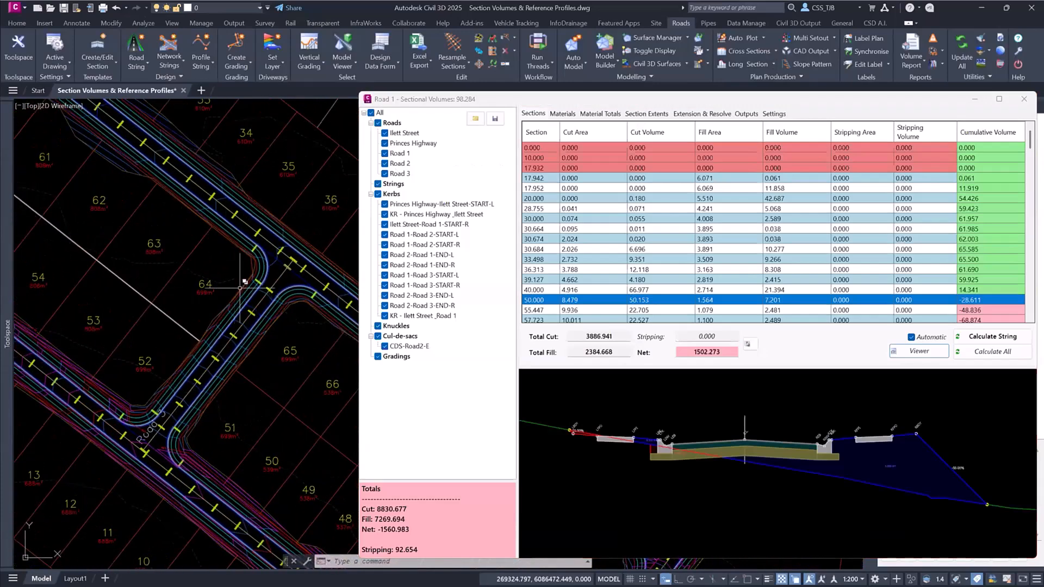
# - Select Road 3 and examine its cross sections at chainages 40.000 and 20.000, including its section extents list
pyautogui.click(401, 172)
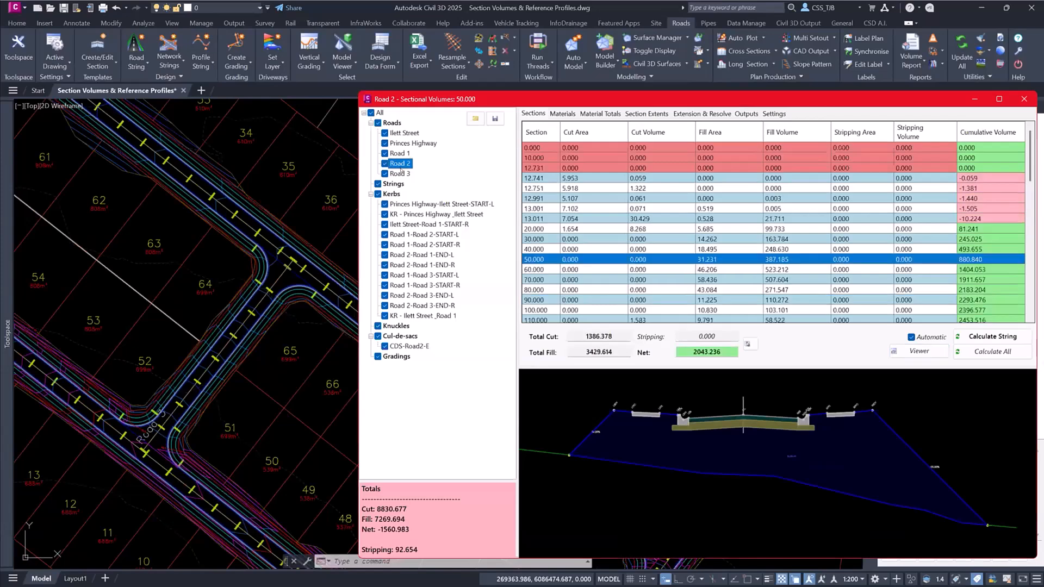
pyautogui.click(542, 249)
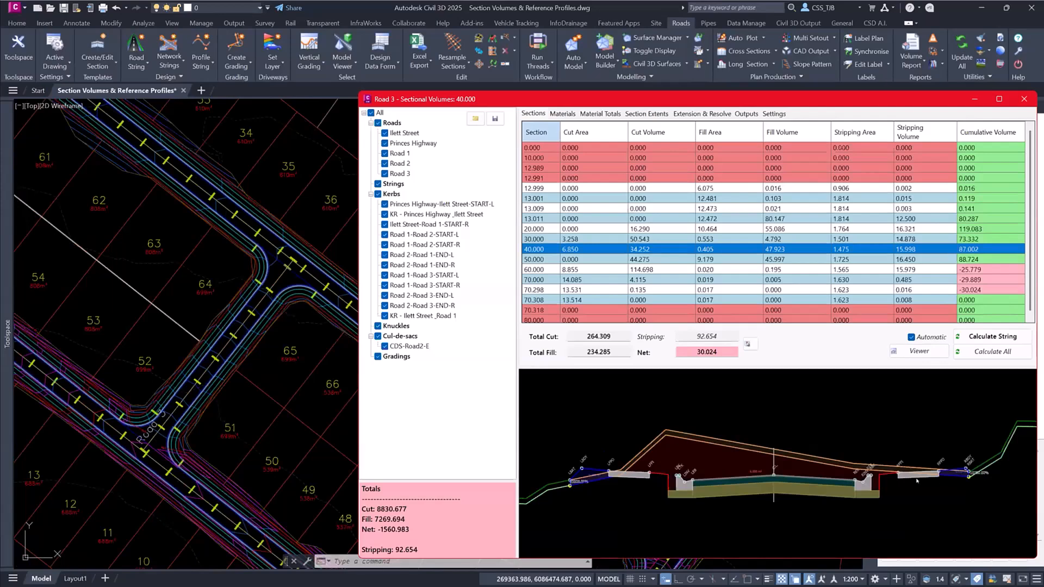
pyautogui.click(535, 230)
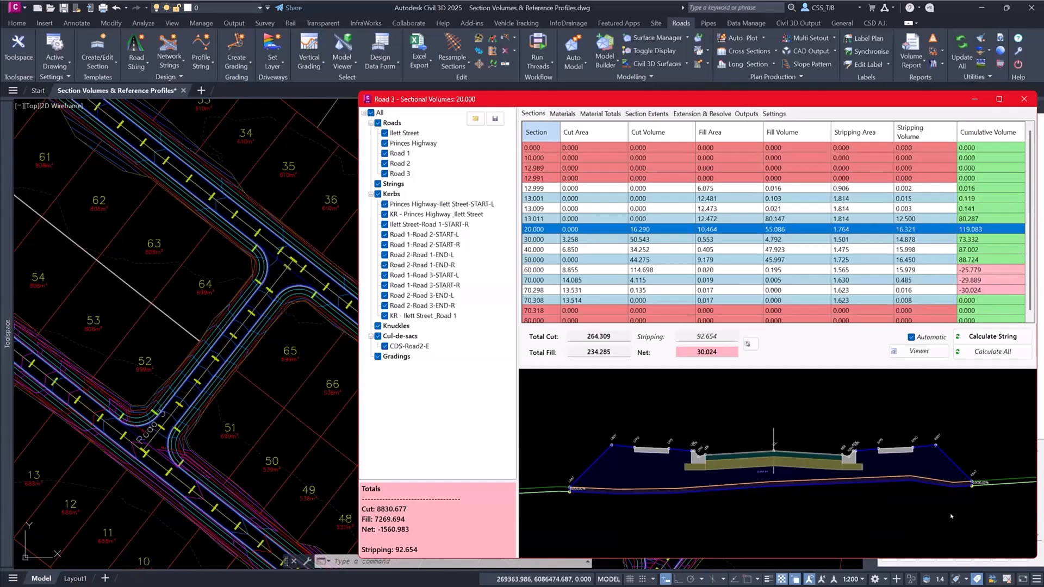
pyautogui.click(652, 112)
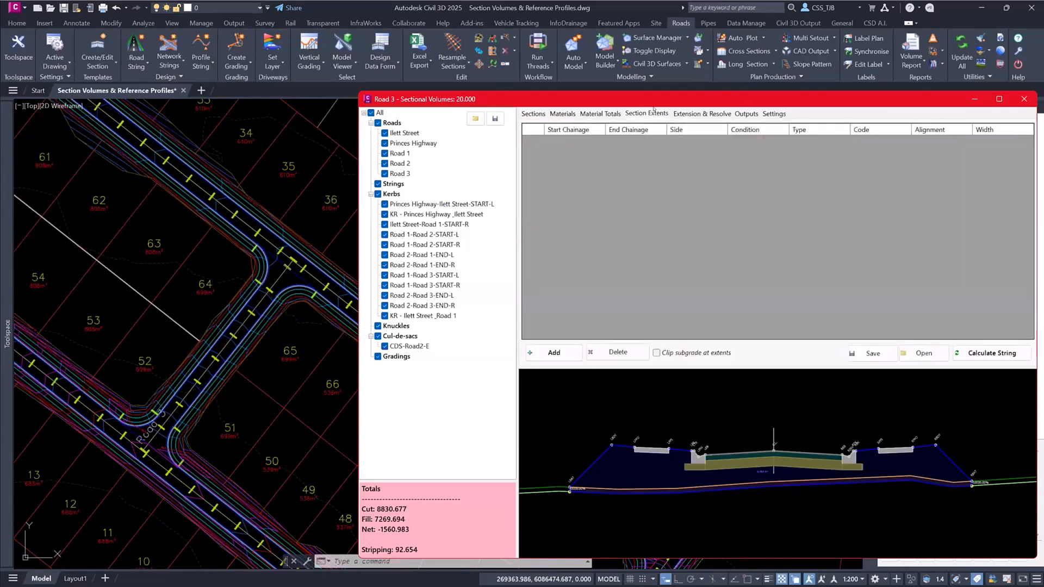
pyautogui.click(540, 114)
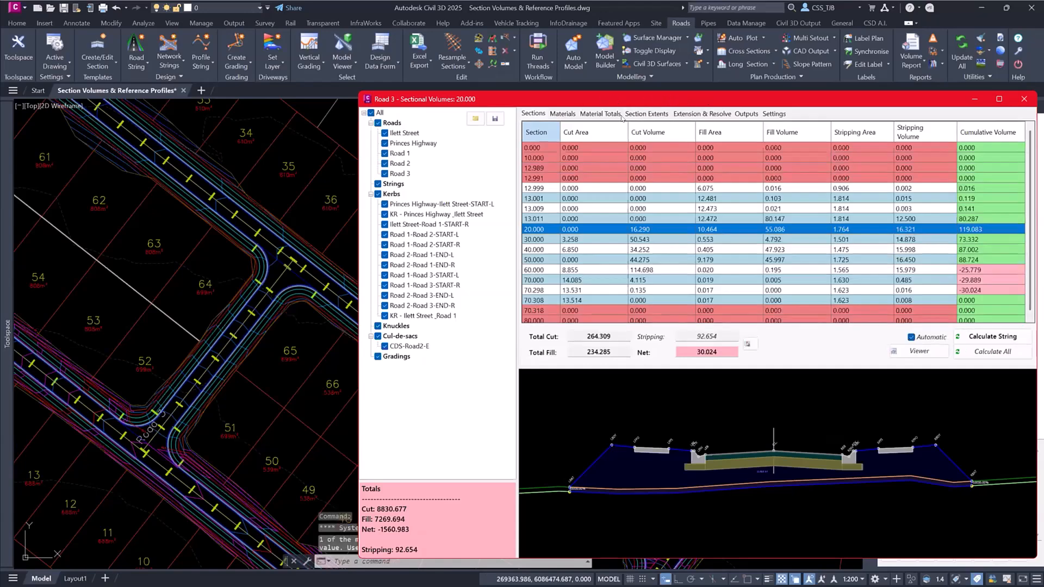
# - Switch to Ilett Street, locate the road in the drawing, and preview its cross section at chainage 130.000
pyautogui.click(404, 133)
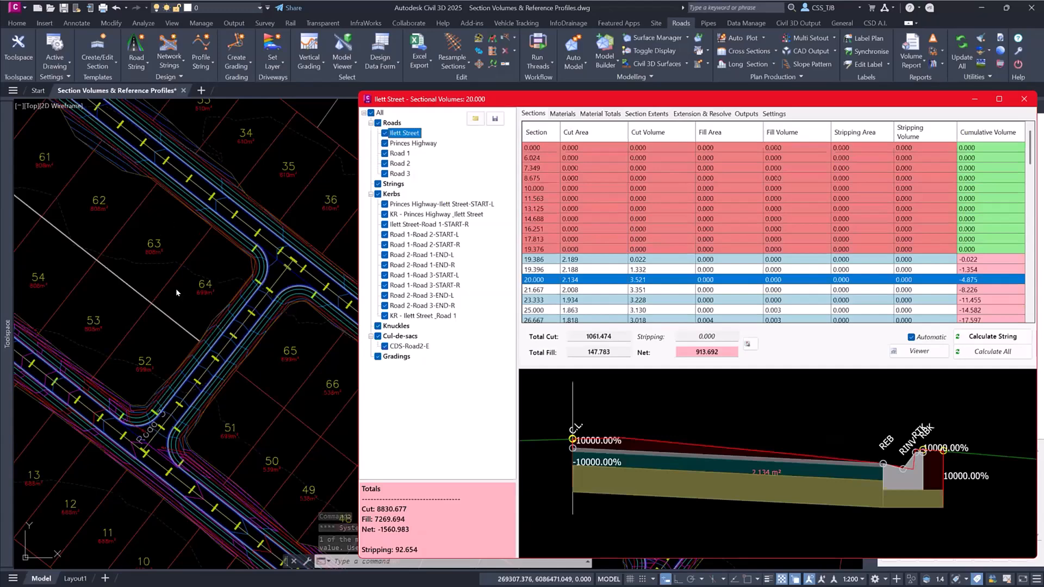
pyautogui.scroll(-8, 178, 292)
pyautogui.scroll(10, 283, 384)
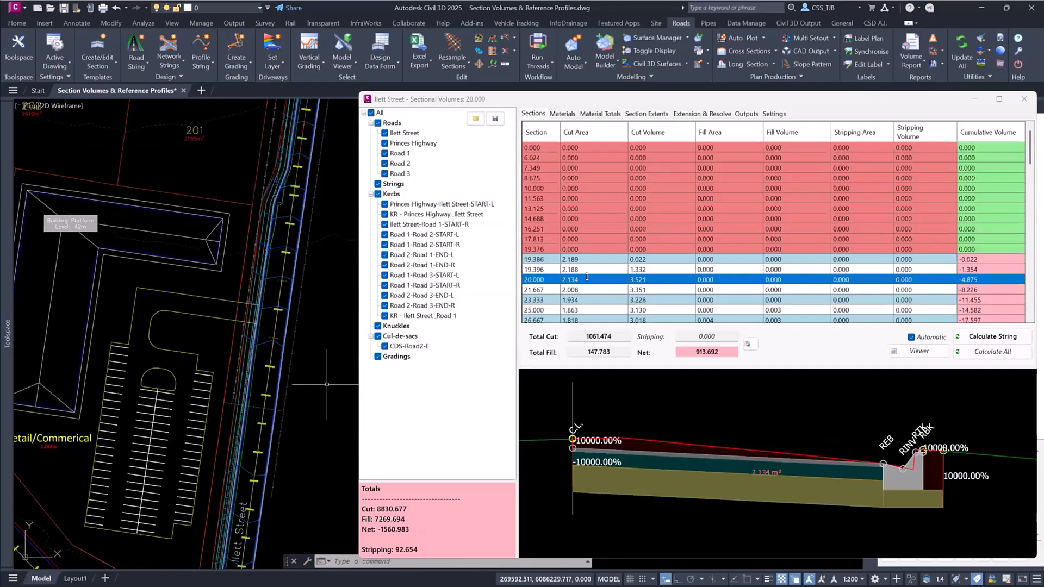
pyautogui.scroll(-5, 578, 280)
pyautogui.scroll(-3, 566, 267)
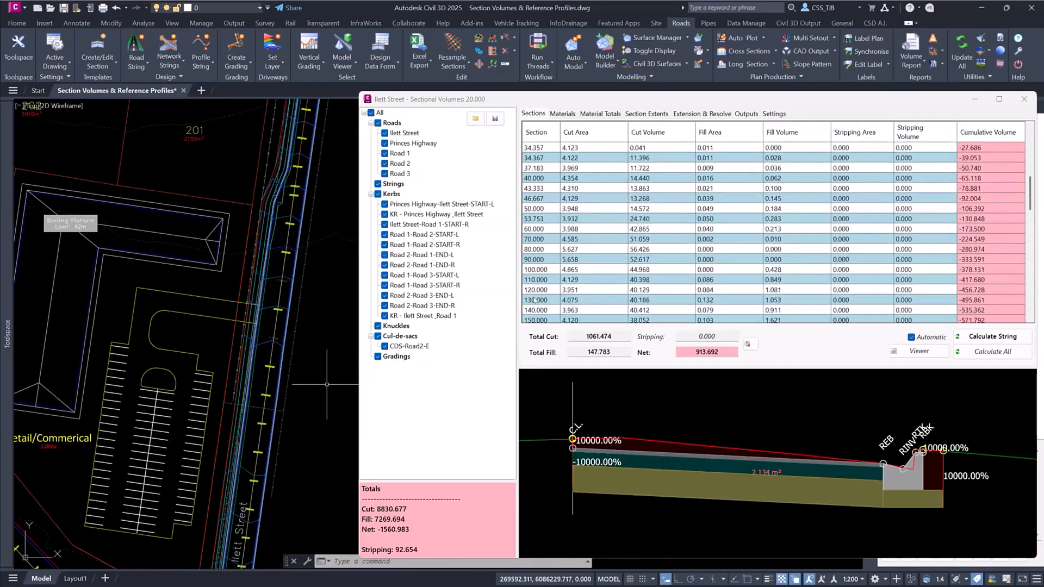
pyautogui.click(535, 299)
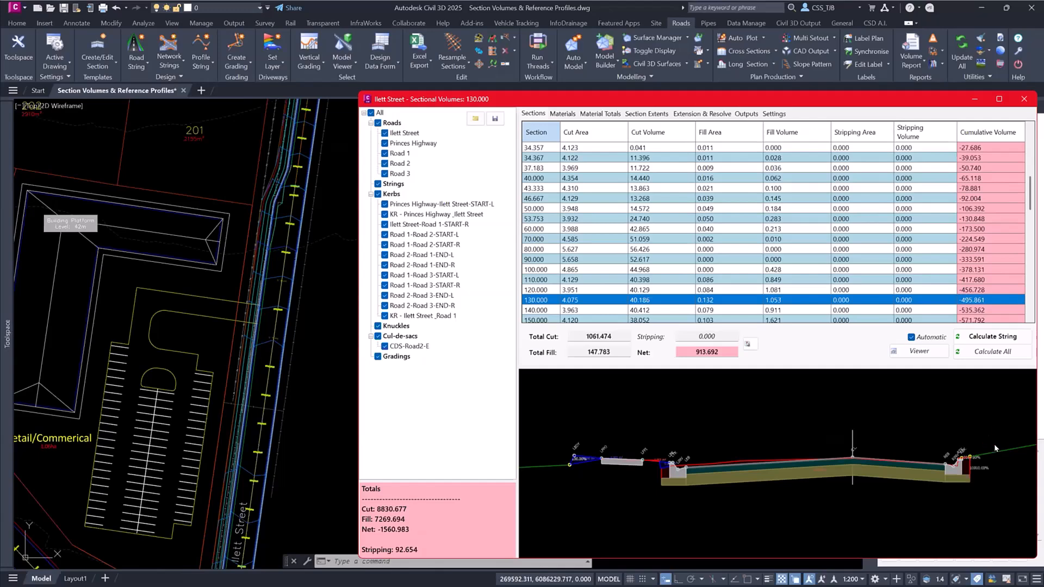
# - Add a section extents row for Ilett Street and set its side to Right
pyautogui.click(645, 113)
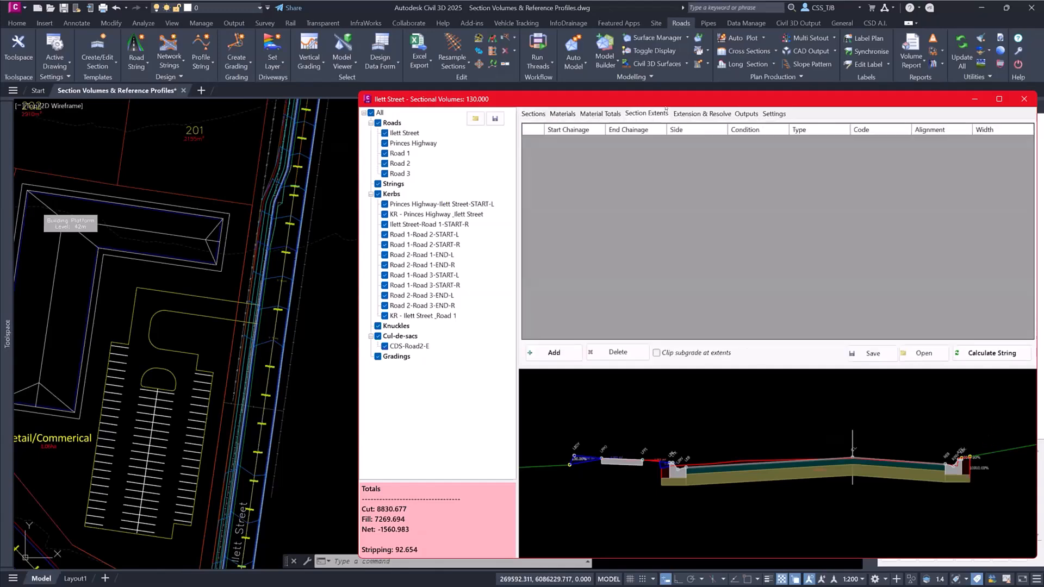
pyautogui.click(555, 353)
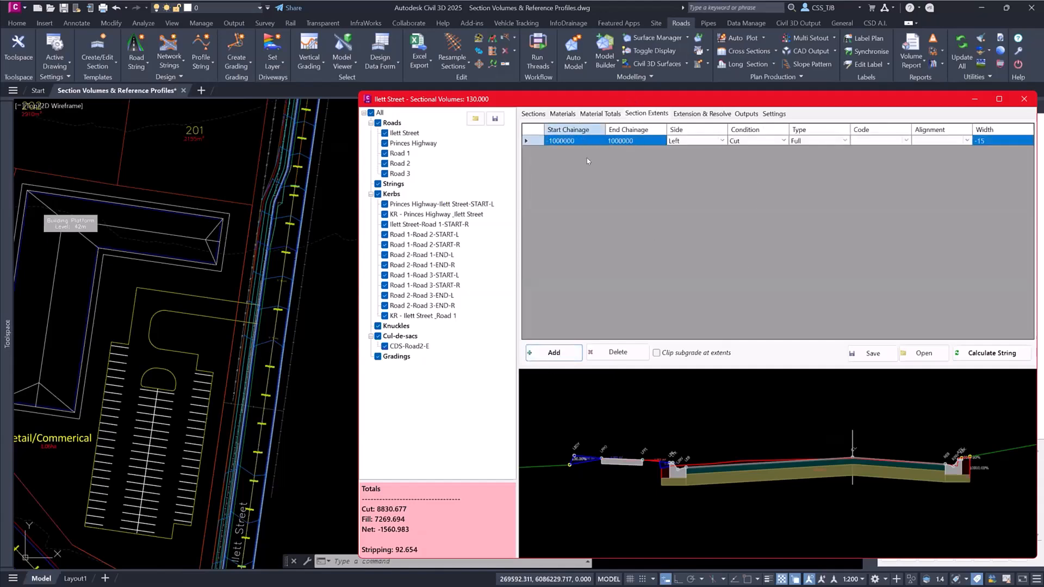
pyautogui.click(717, 141)
pyautogui.click(718, 141)
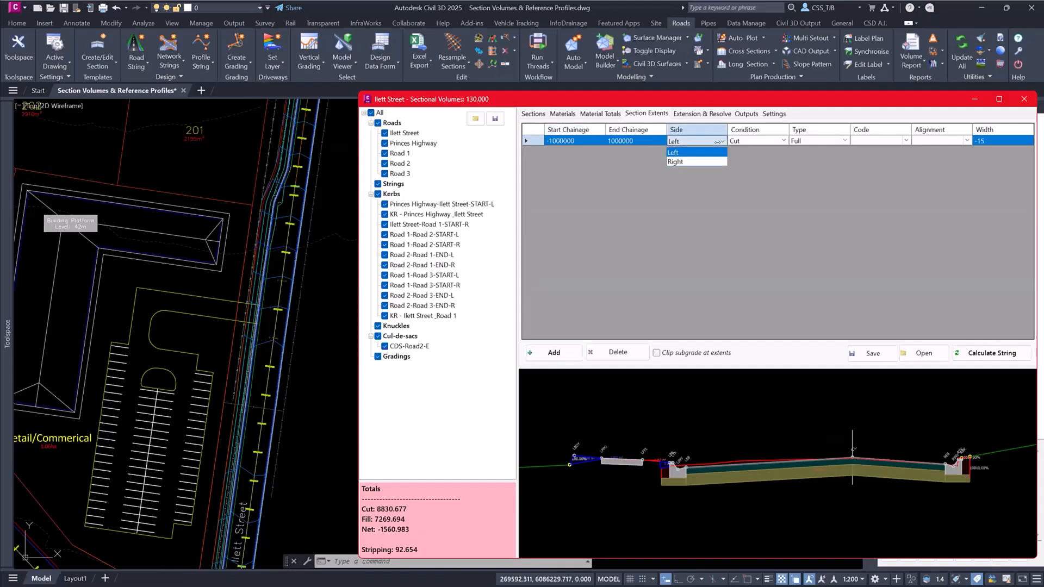
pyautogui.click(675, 162)
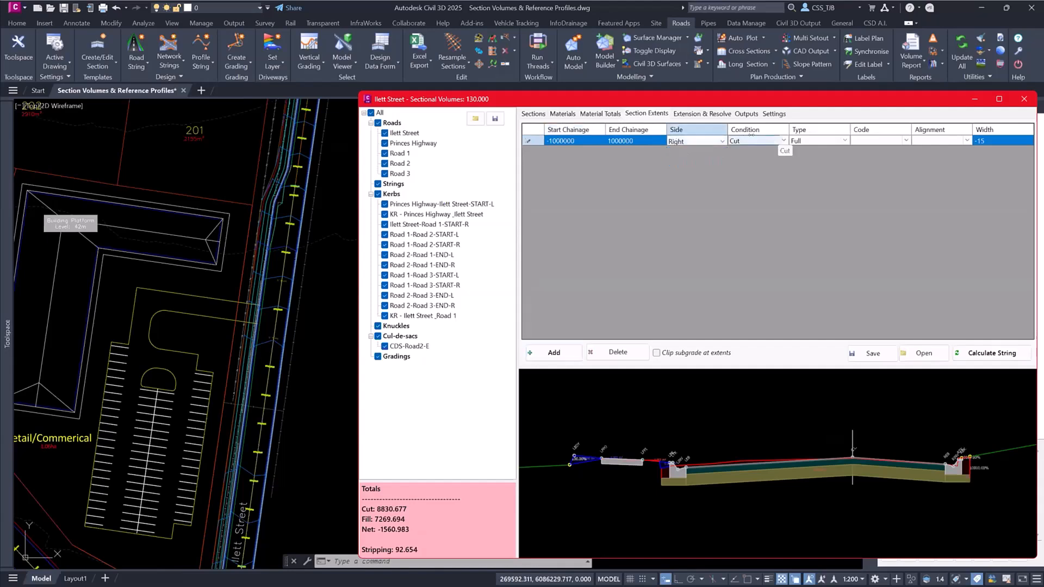
# - Set the right-side cut extent's type to Code with code REB, and recalculate the Ilett Street string
pyautogui.click(841, 139)
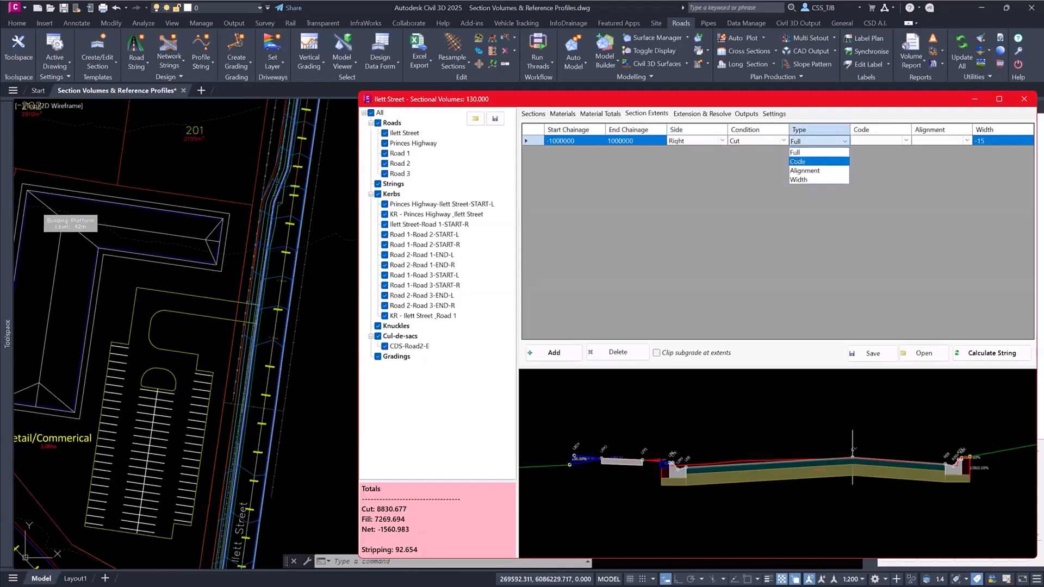
pyautogui.press('Down')
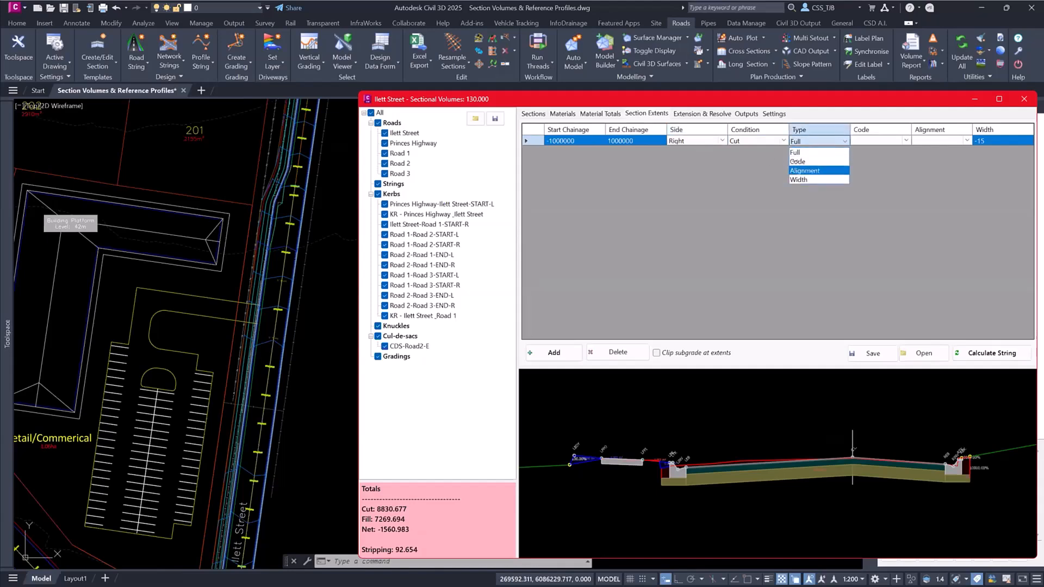
pyautogui.press('Down')
pyautogui.press('Up')
pyautogui.press('Return')
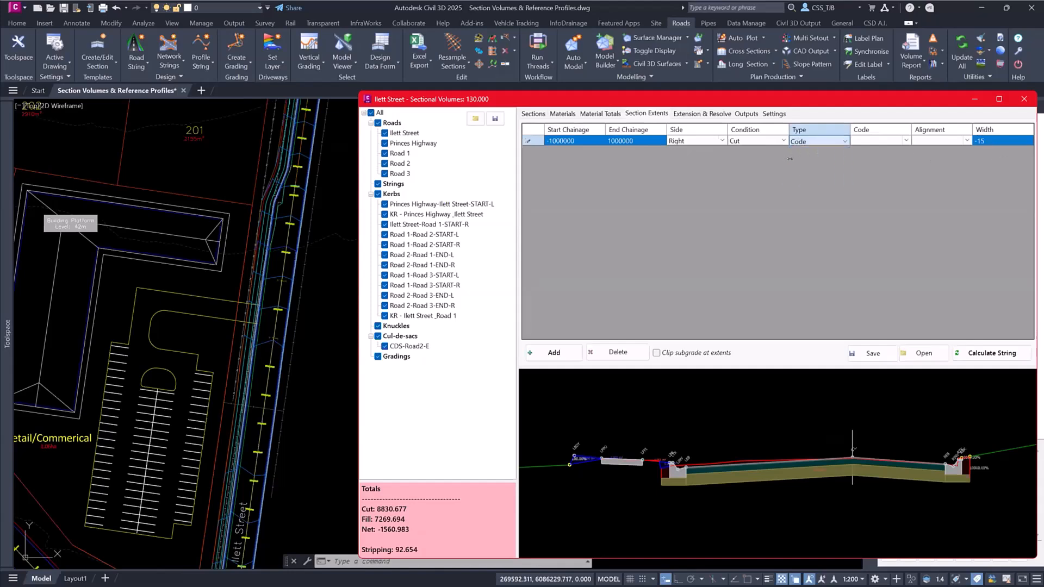
pyautogui.click(899, 136)
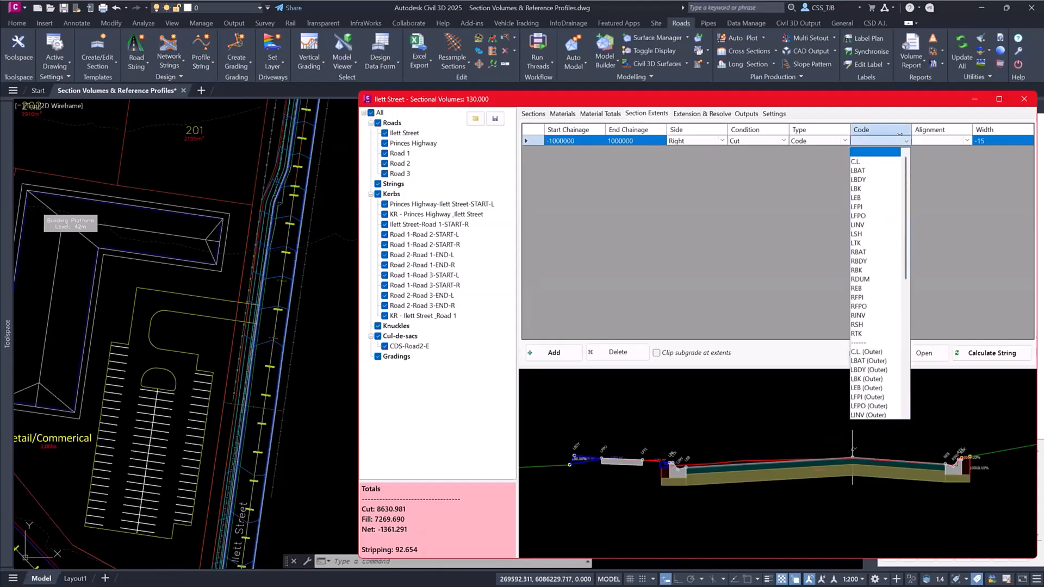
pyautogui.click(857, 283)
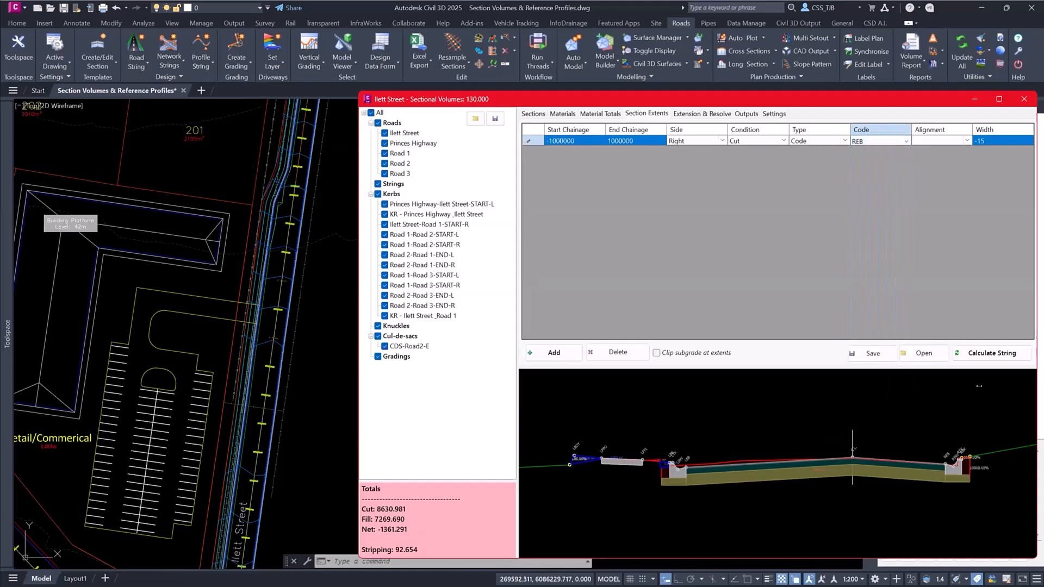
pyautogui.click(992, 353)
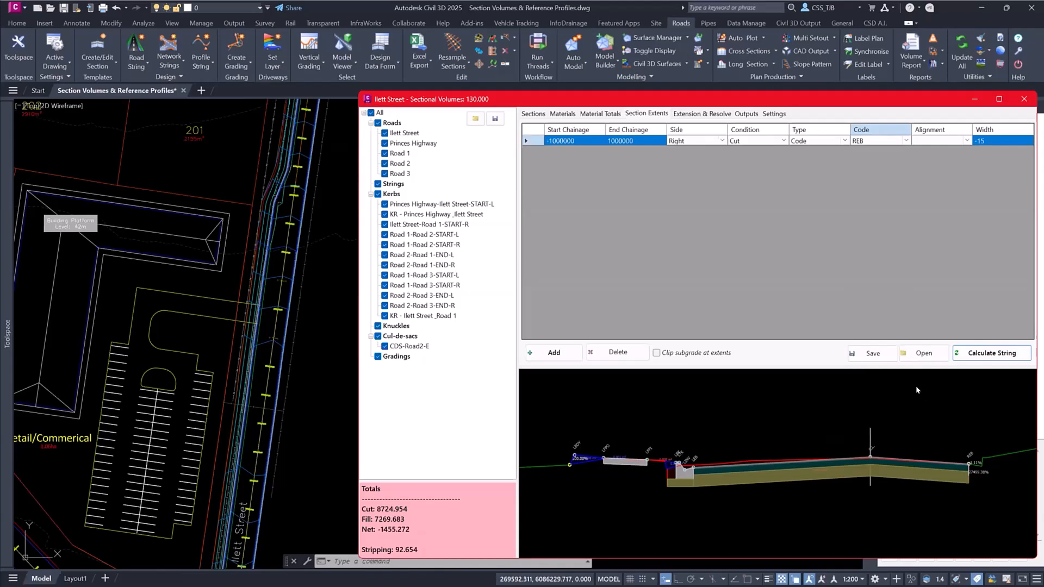
# - Set the volume calculation's sections list to 10m spacings only and review the resulting Ilett Street section table
pyautogui.click(774, 115)
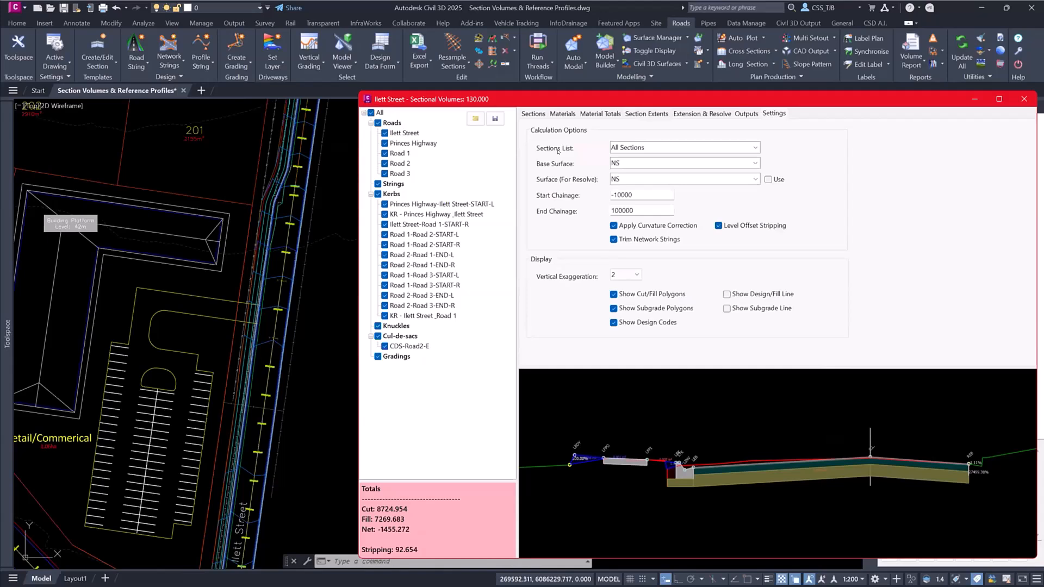
pyautogui.click(534, 113)
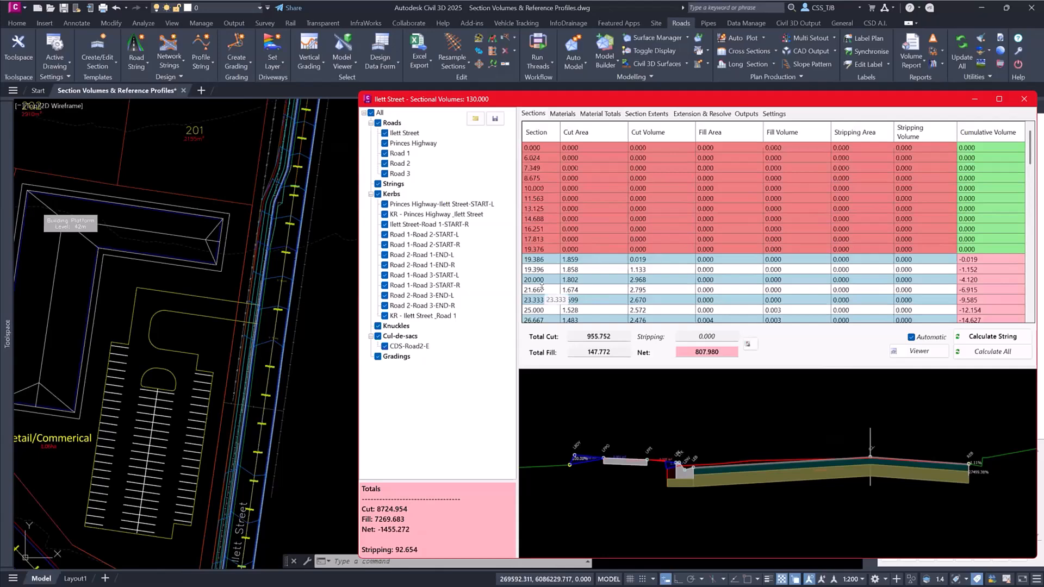
pyautogui.click(774, 114)
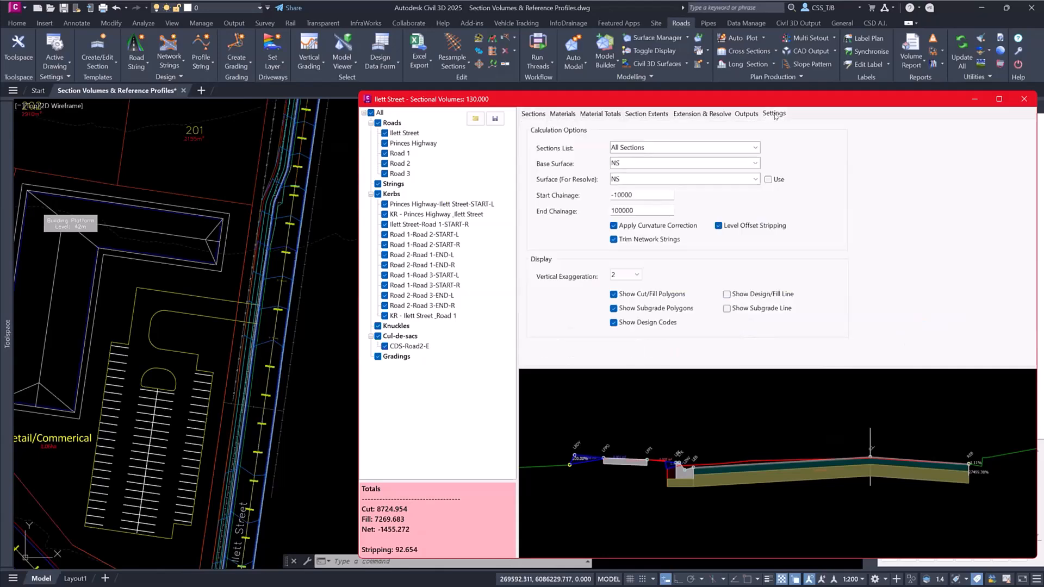
pyautogui.click(755, 148)
pyautogui.click(641, 186)
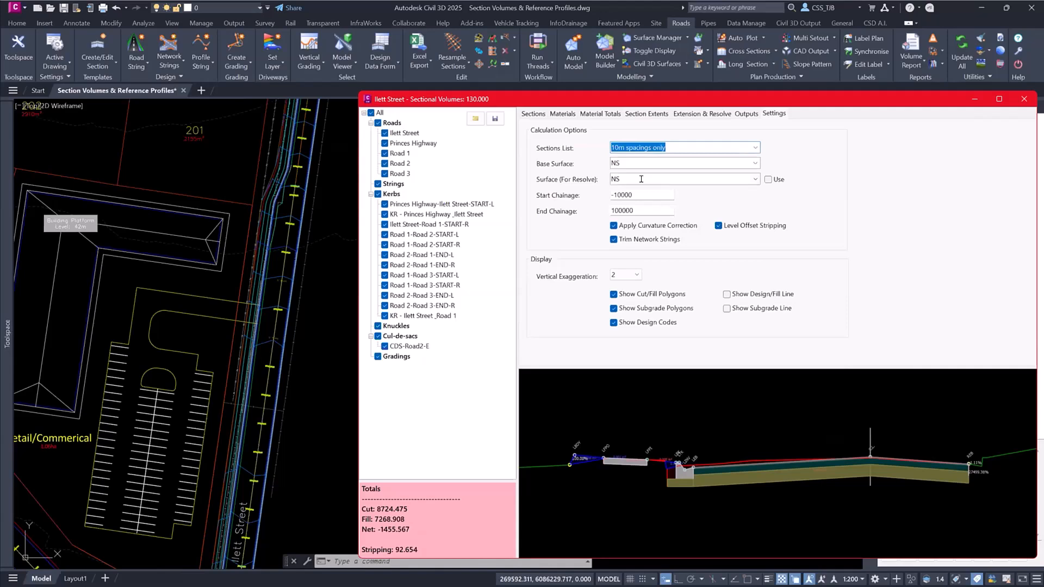
pyautogui.click(526, 114)
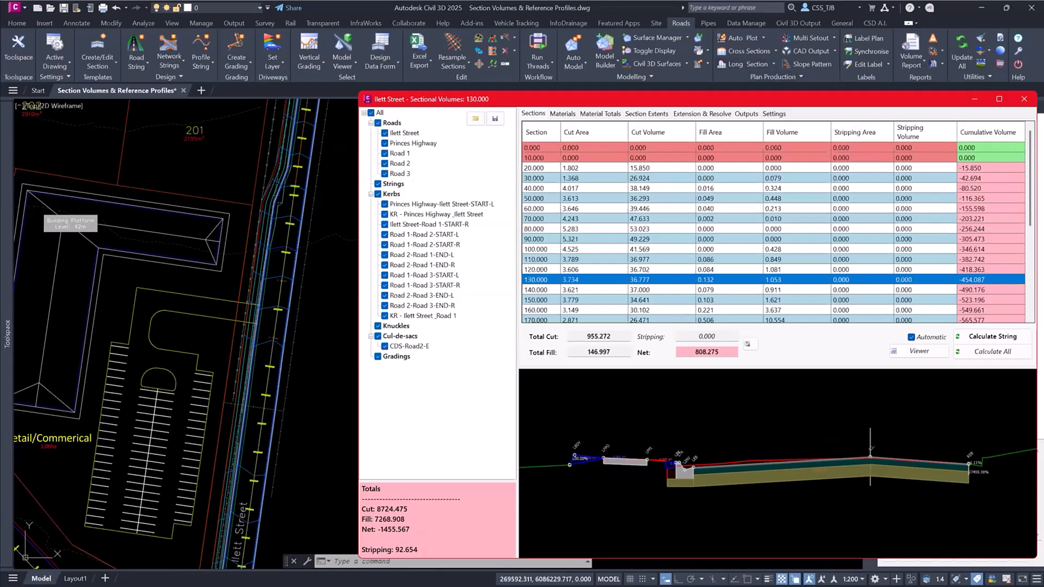
# - Switch the report to Princes Highway and examine its cross section and volumes at chainage 130.000
pyautogui.click(725, 114)
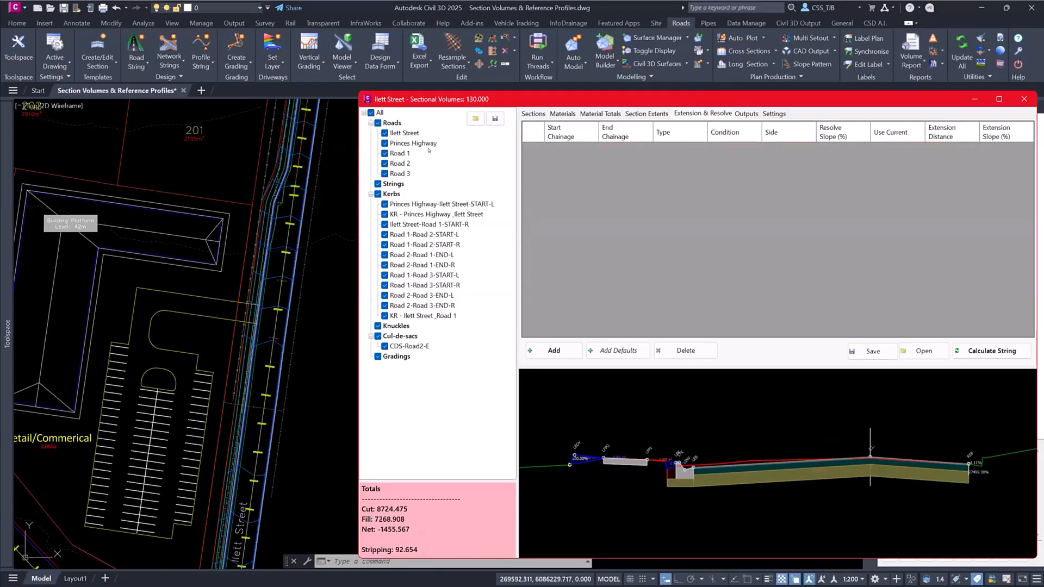
pyautogui.click(416, 134)
pyautogui.click(416, 143)
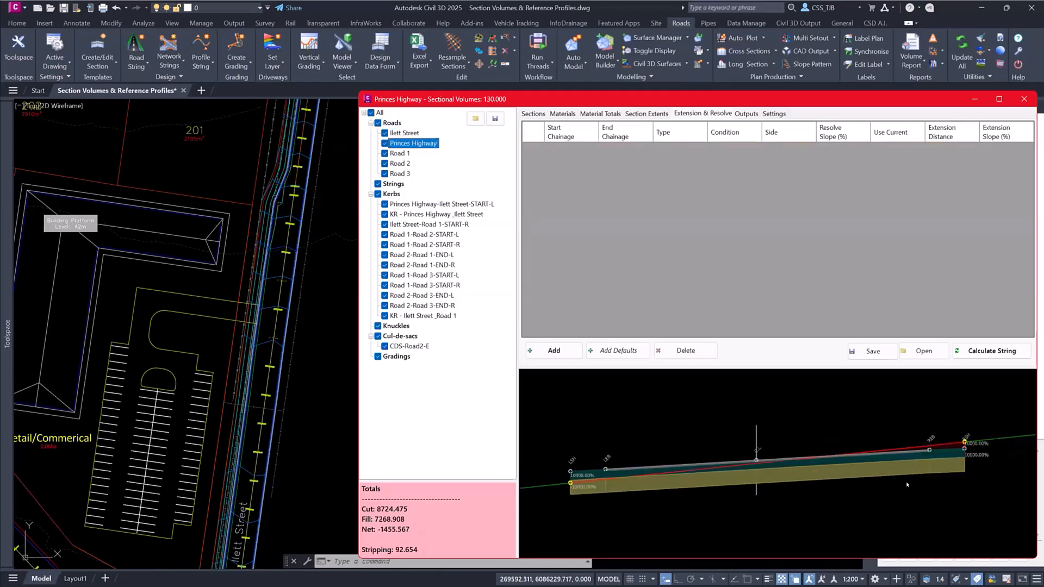
pyautogui.click(534, 114)
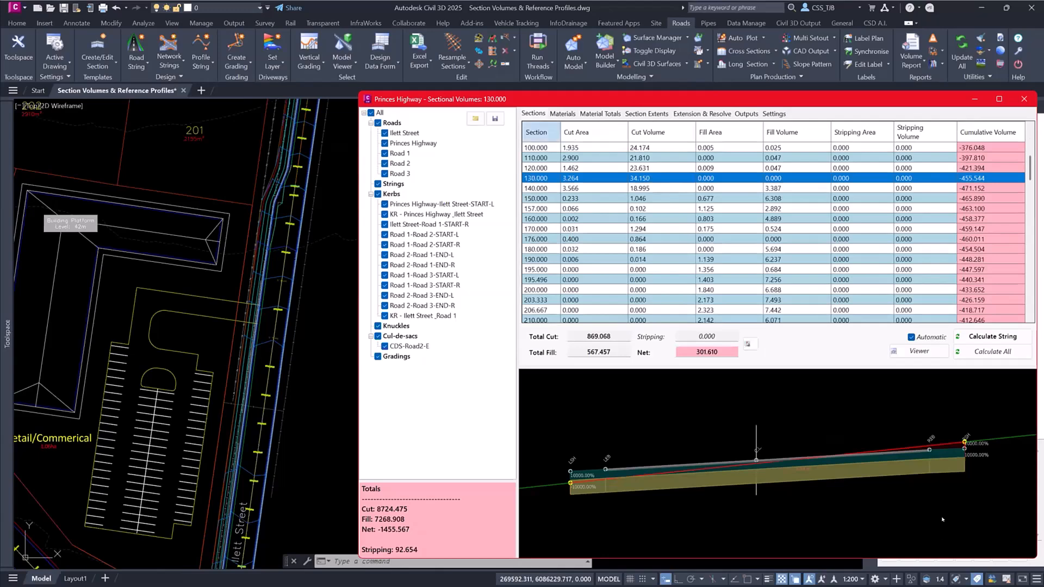
# - Add the default extension and resolve rows for Princes Highway and set the right-side datum cut row's extension distance to 1
pyautogui.click(702, 114)
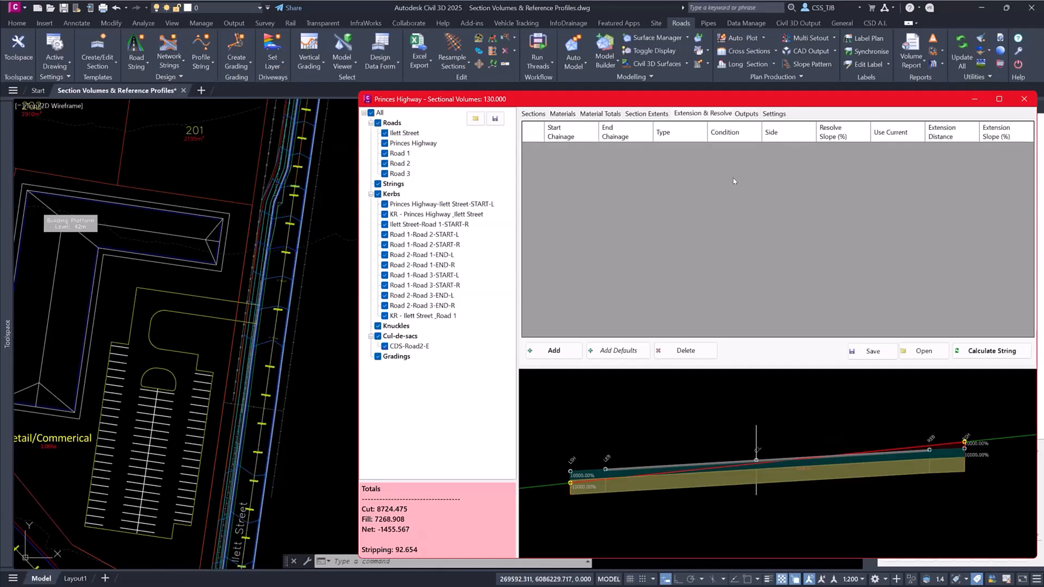
pyautogui.click(611, 351)
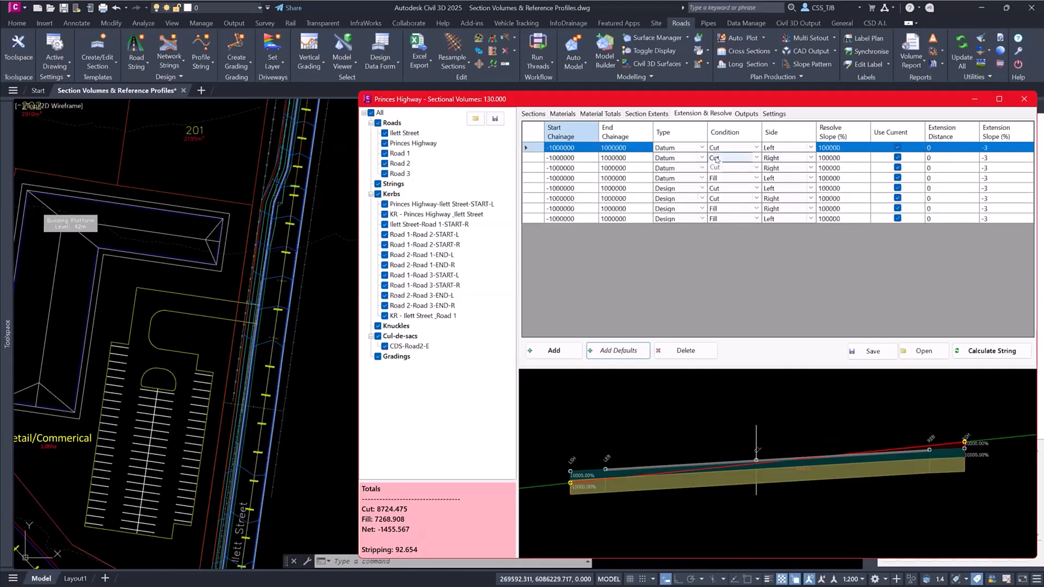
pyautogui.click(933, 159)
pyautogui.click(930, 158)
pyautogui.write('1')
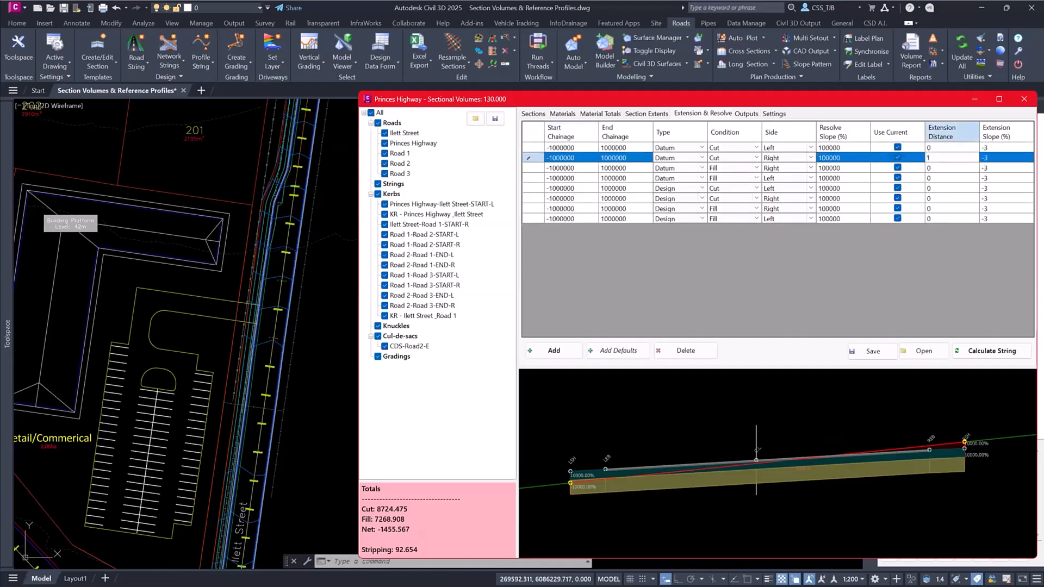
pyautogui.press('BackSpace')
pyautogui.write('1')
pyautogui.press('Return')
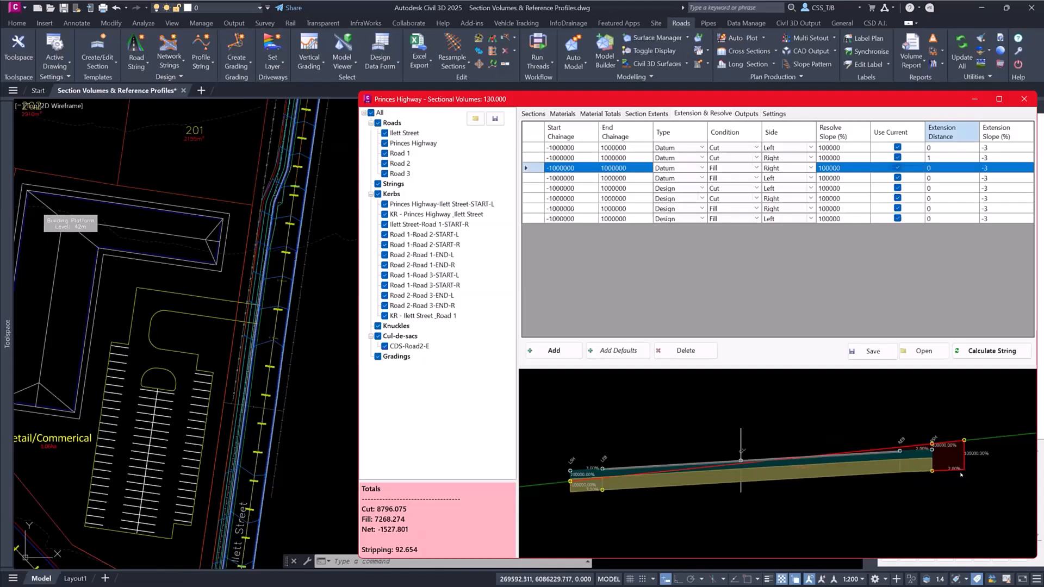
pyautogui.scroll(3, 961, 455)
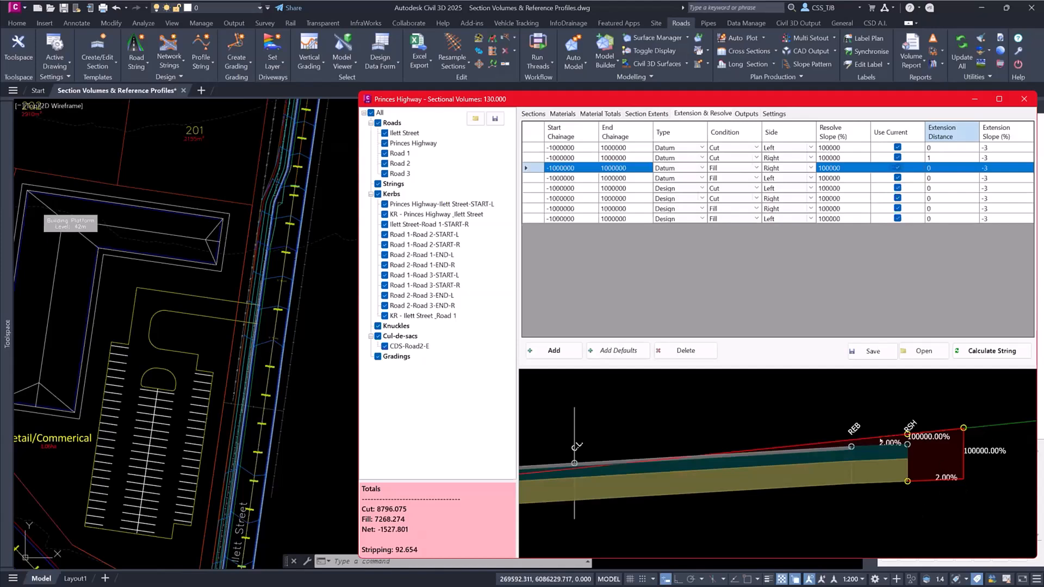
# - Turn off Use Current for the right-side datum cut row and inspect the extension slope in the section preview
pyautogui.click(894, 155)
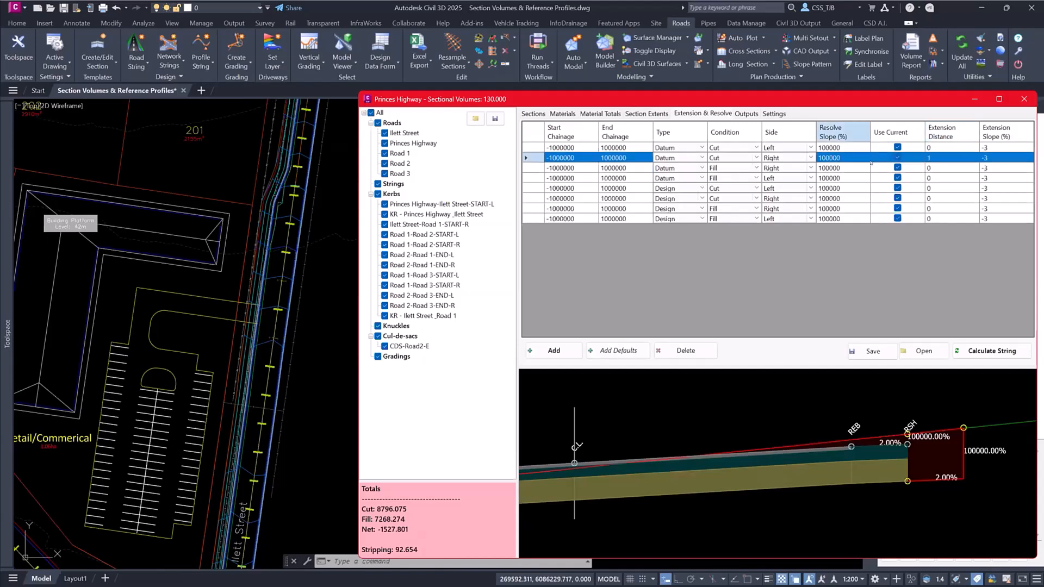
pyautogui.click(897, 157)
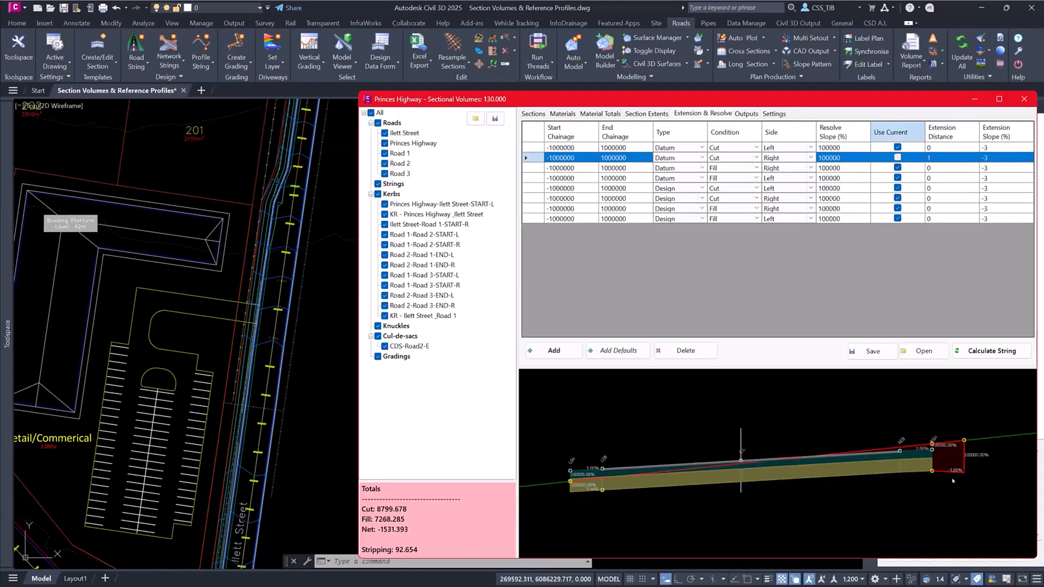
pyautogui.scroll(4, 952, 481)
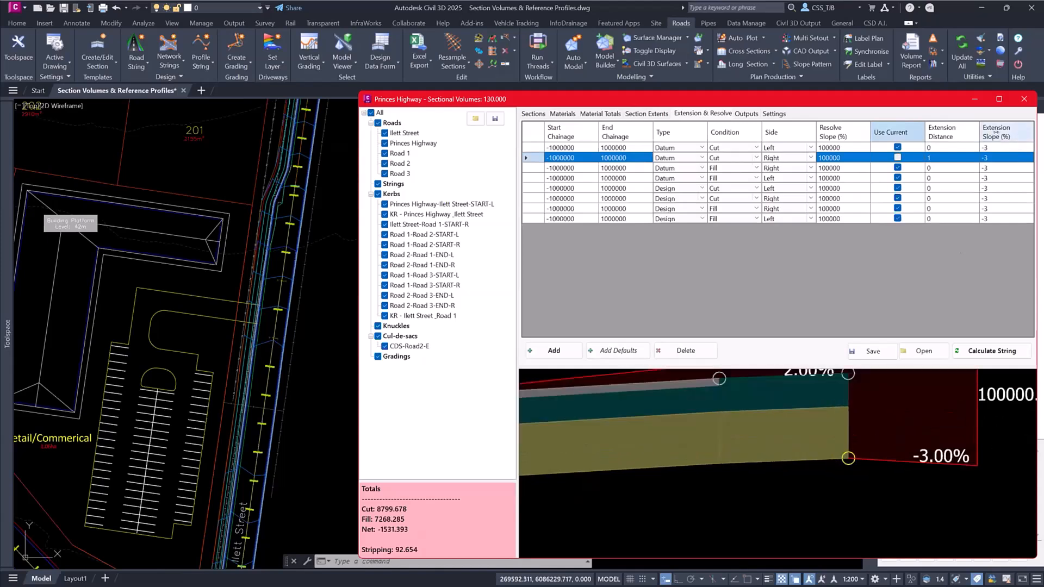
# - Set the right-side datum cut row's extension slope to 0% and its resolve slope to 50%
pyautogui.click(986, 157)
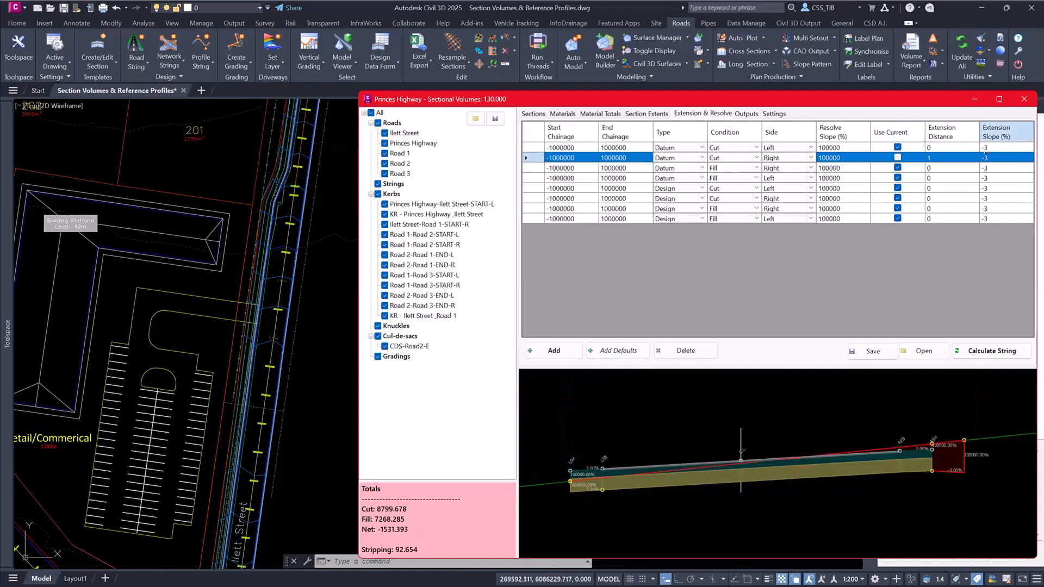
pyautogui.click(984, 156)
pyautogui.write('0')
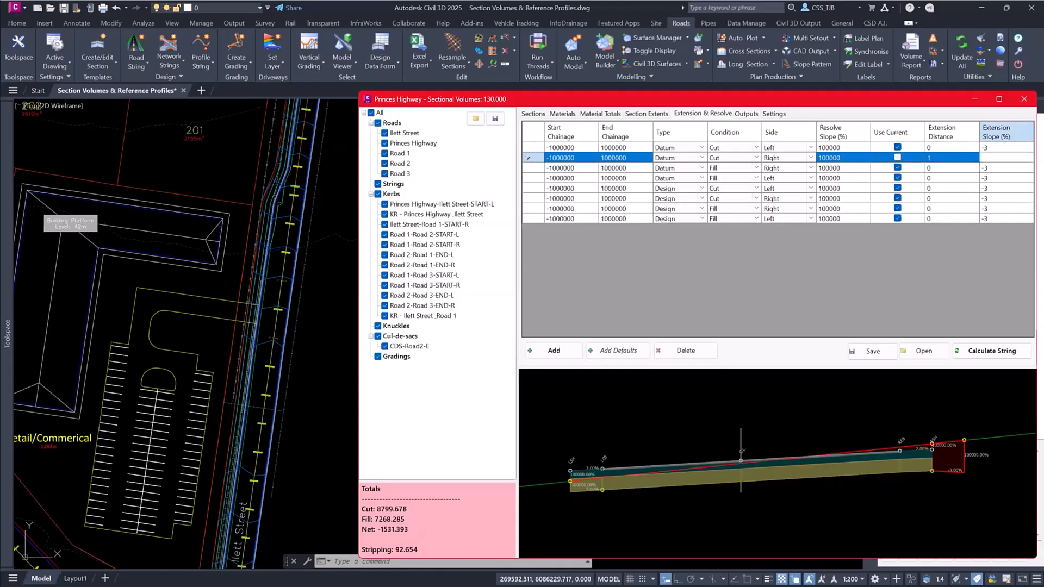
pyautogui.press('Return')
pyautogui.click(838, 157)
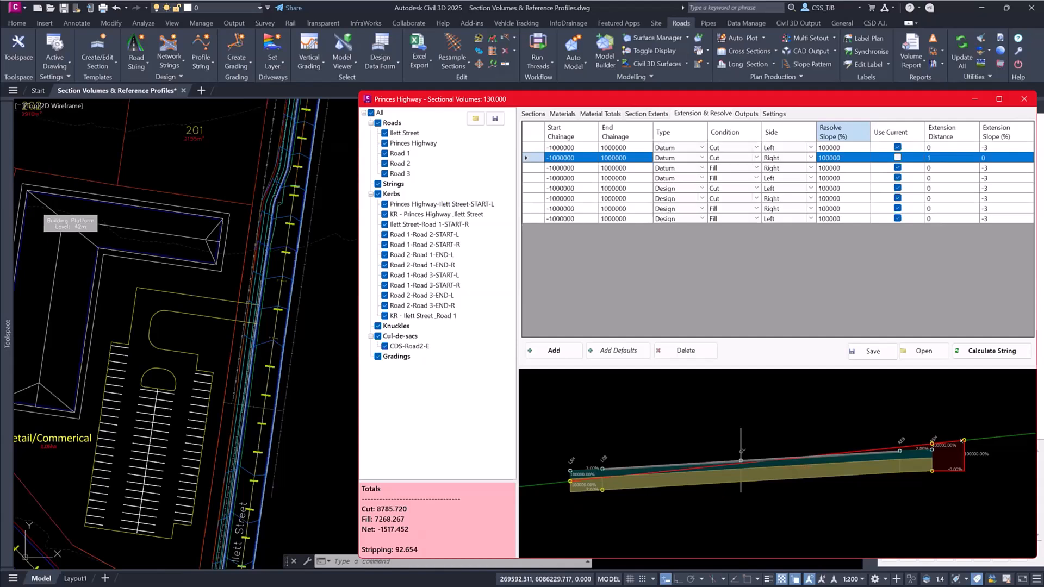
pyautogui.click(828, 158)
pyautogui.write('50')
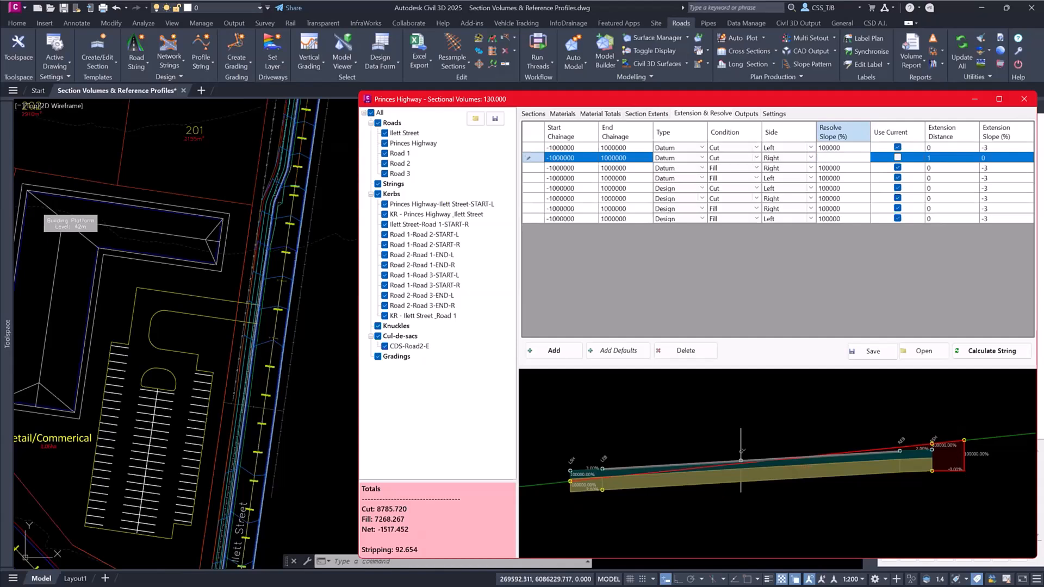
pyautogui.press('Return')
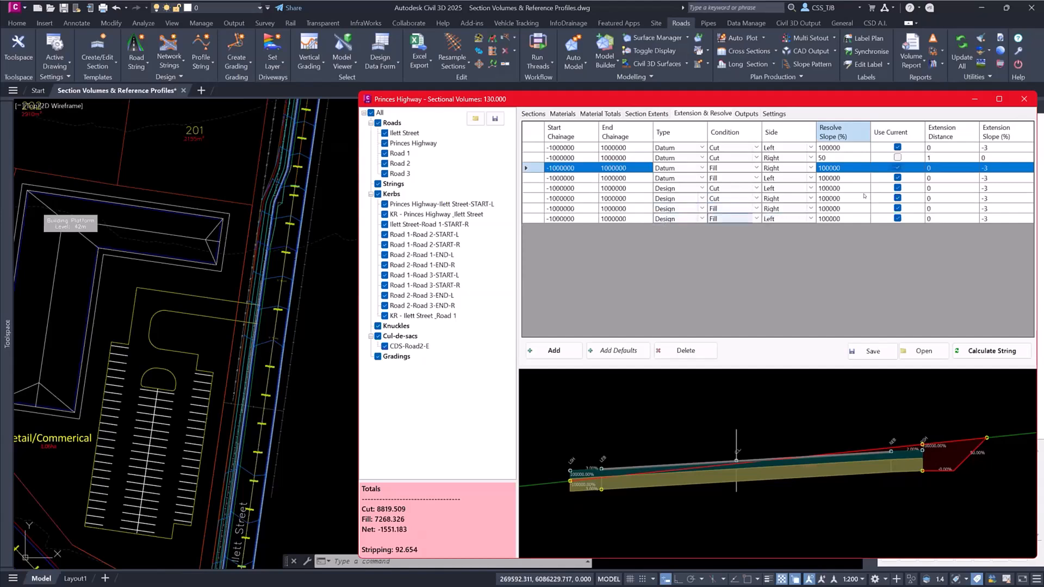
# - Set the left-side design fill row's extension distance to .5 and inspect the left edge in the section preview
pyautogui.click(936, 218)
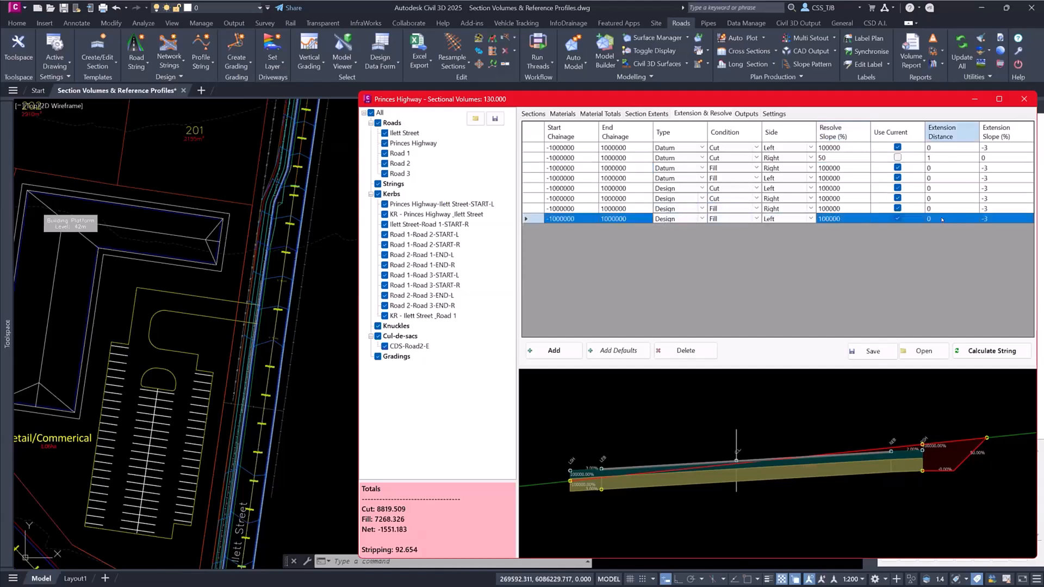
pyautogui.click(937, 217)
pyautogui.press('BackSpace')
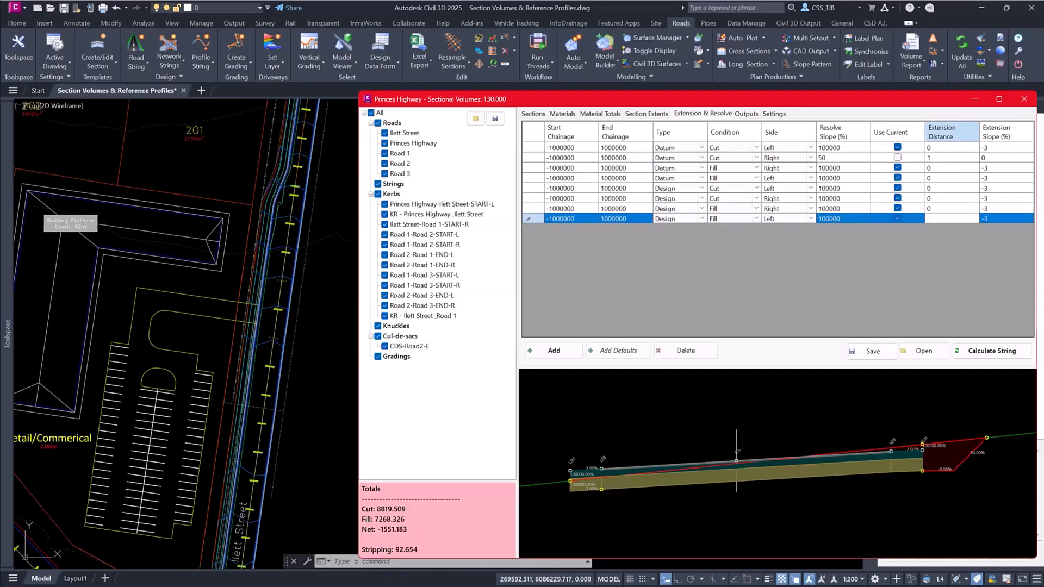
pyautogui.write('.5')
pyautogui.press('Return')
pyautogui.scroll(5, 635, 444)
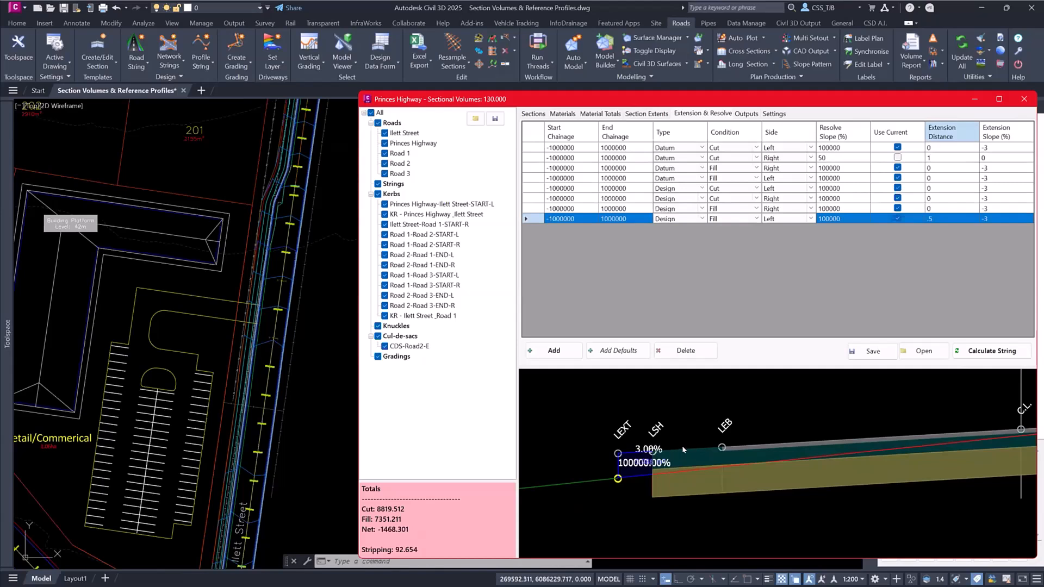
# - Turn off Use Current for the left-side design fill row and set its extension slope to -10%
pyautogui.click(898, 218)
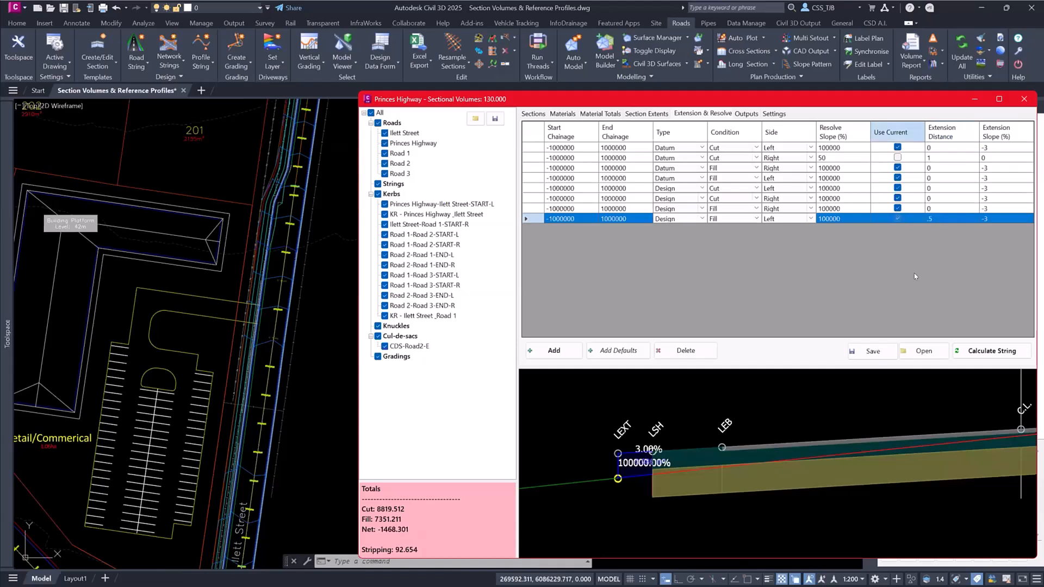
pyautogui.click(987, 217)
pyautogui.write('-10')
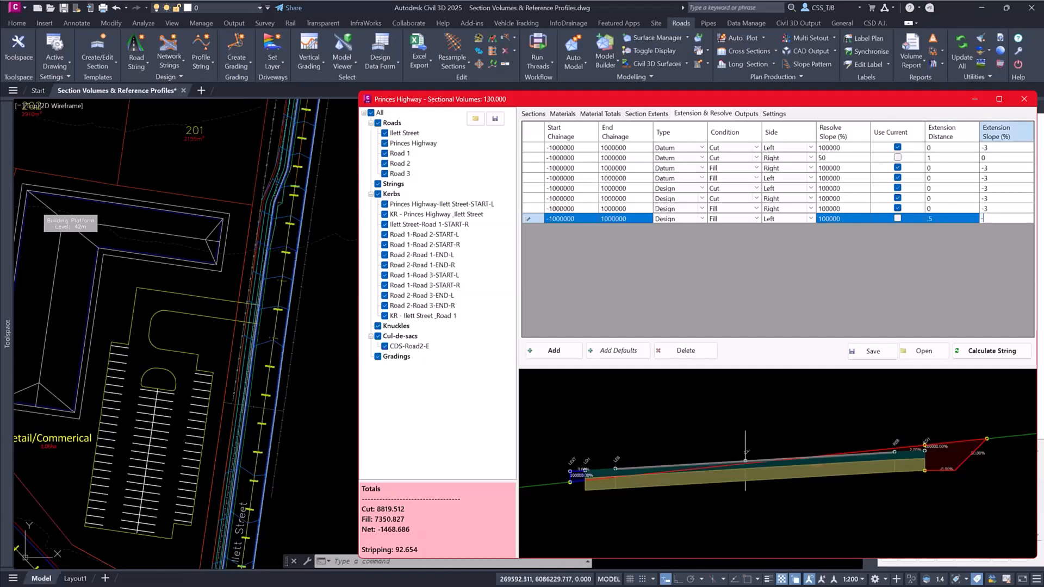
pyautogui.press('Return')
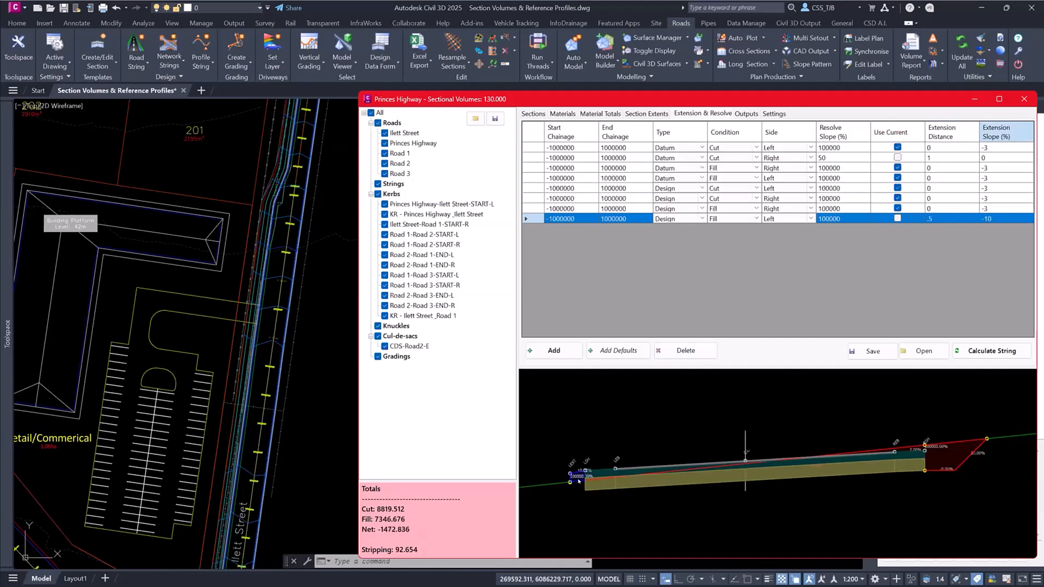
pyautogui.scroll(5, 579, 480)
# - Set the left-side design fill row's resolve slope to 25% and inspect the batter in the section preview
pyautogui.click(828, 218)
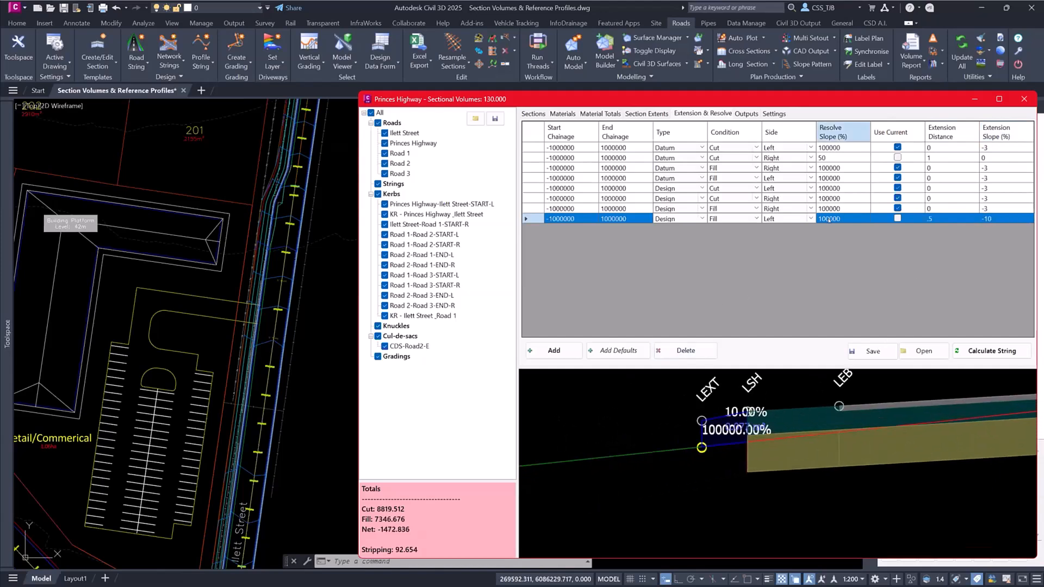
pyautogui.click(826, 217)
pyautogui.write('25')
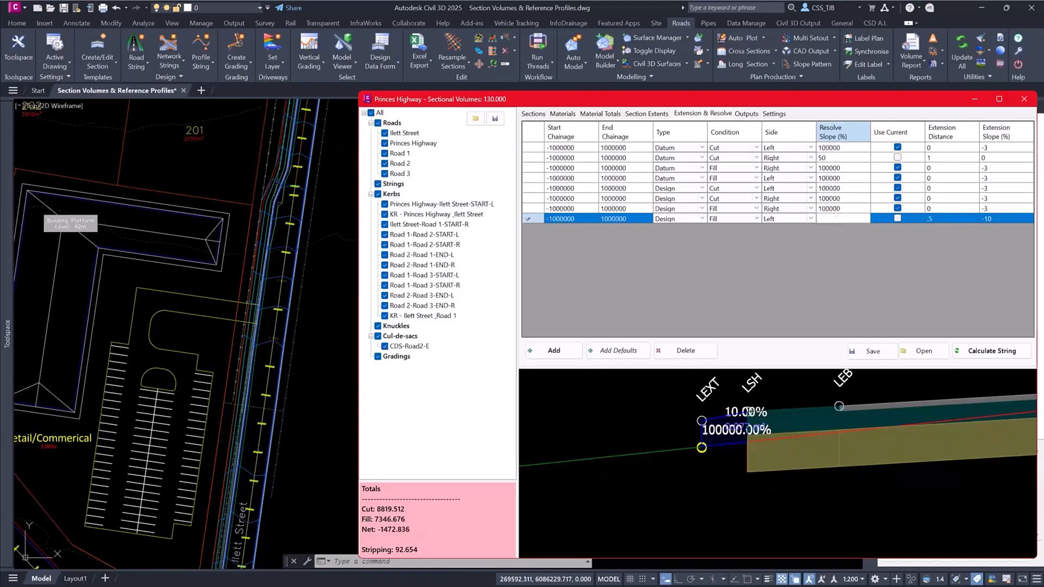
pyautogui.press('Return')
pyautogui.scroll(5, 561, 423)
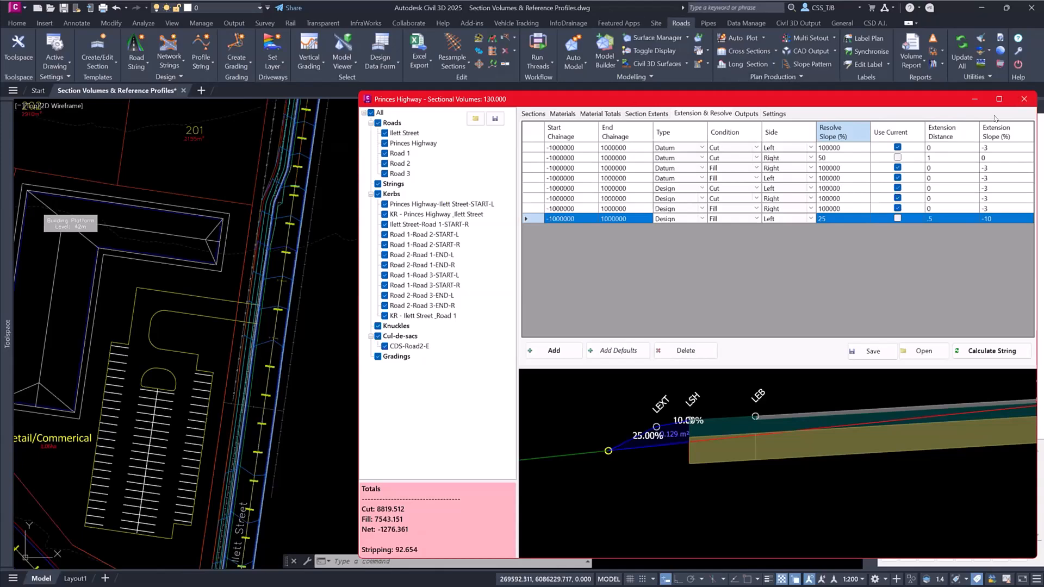
# - Close the Sectional Volumes report and restore the saved custom view of the Road 1 and 2 intersection for reference profiles
pyautogui.click(1023, 98)
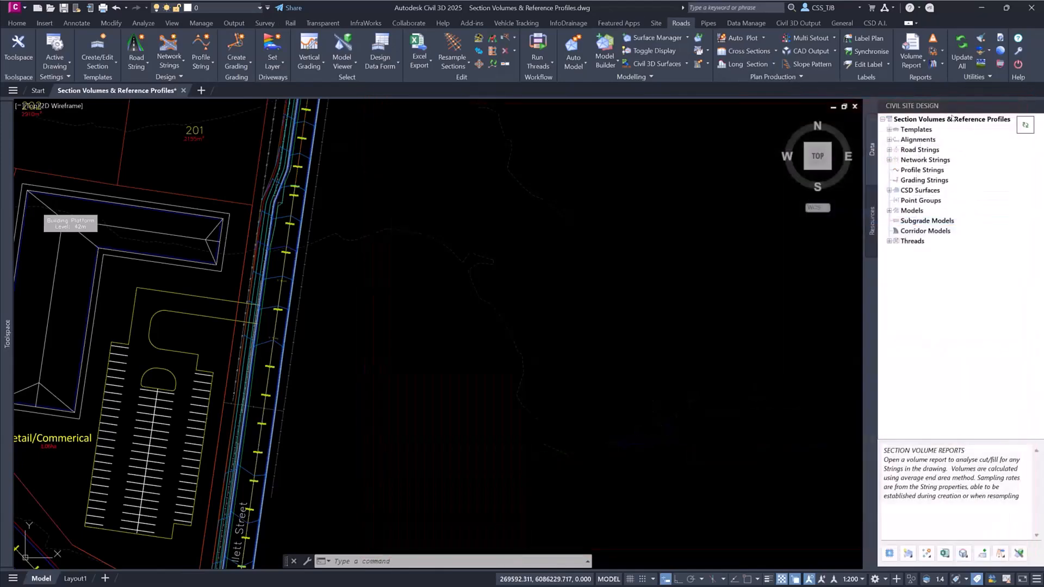
pyautogui.click(29, 106)
pyautogui.moveTo(87, 117)
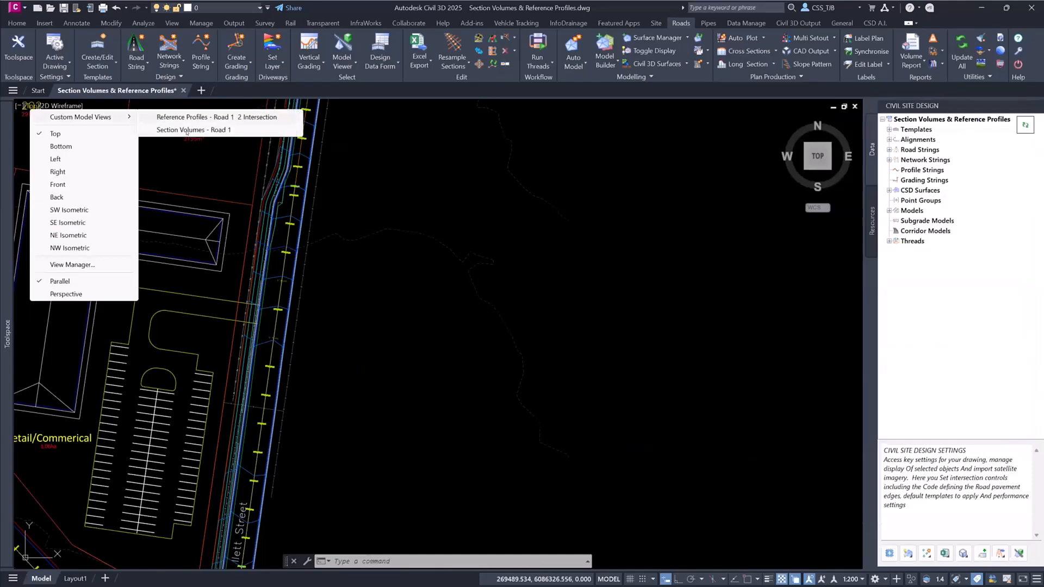
pyautogui.click(202, 118)
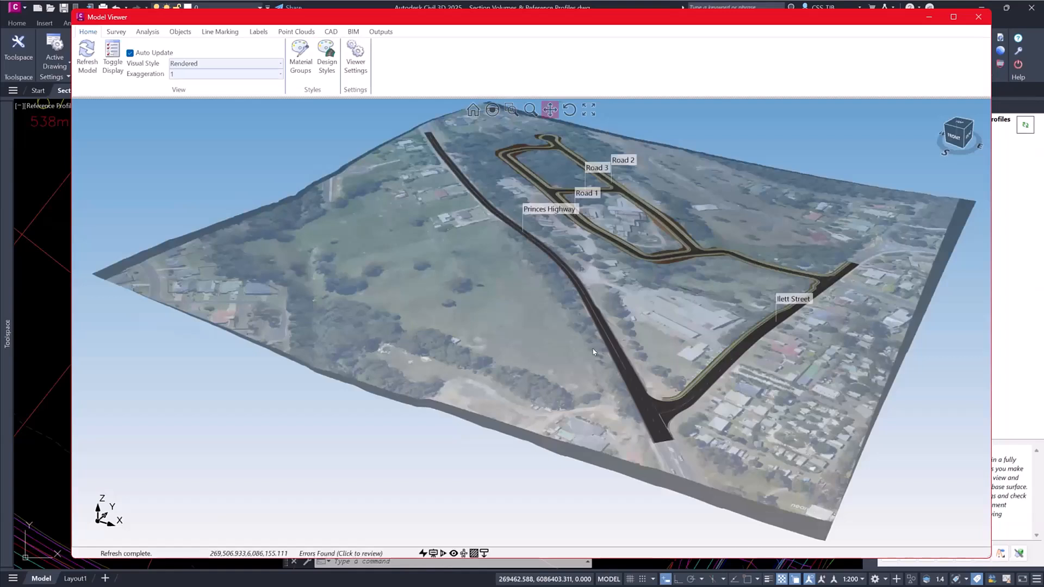
# - Examine the kerb returns at the Road 1 and Road 2 intersection in the Model Viewer
pyautogui.scroll(6, 700, 249)
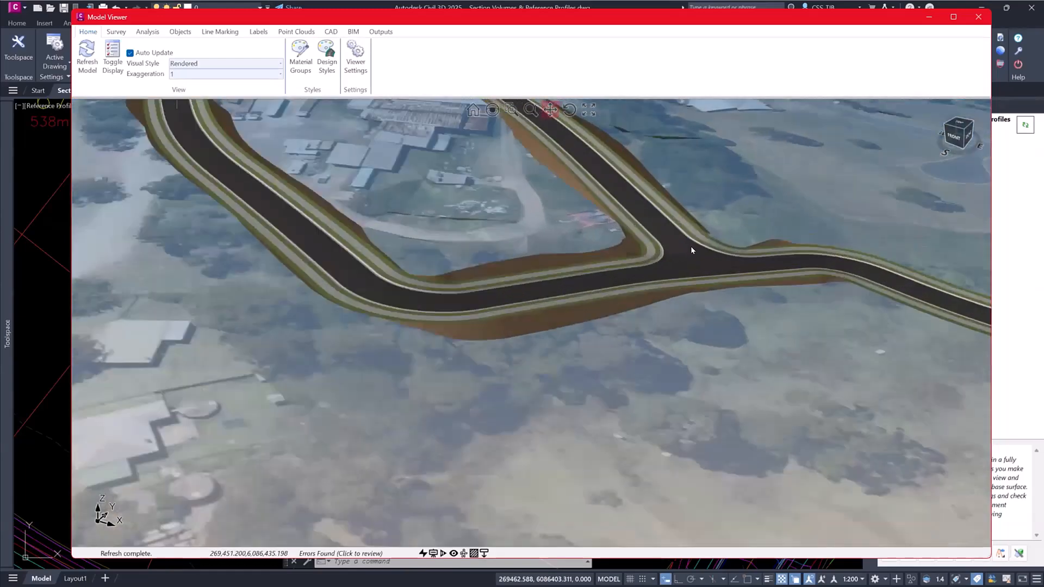
pyautogui.scroll(3, 691, 250)
pyautogui.moveTo(680, 256); pyautogui.dragTo(662, 260, button='middle')
pyautogui.moveTo(615, 273); pyautogui.dragTo(570, 365)
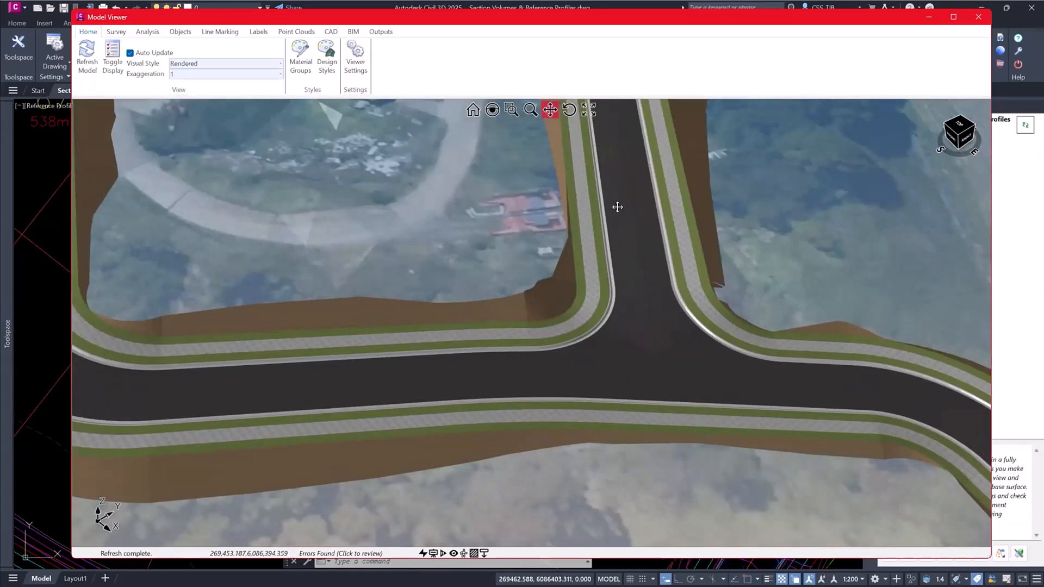
pyautogui.moveTo(618, 207)
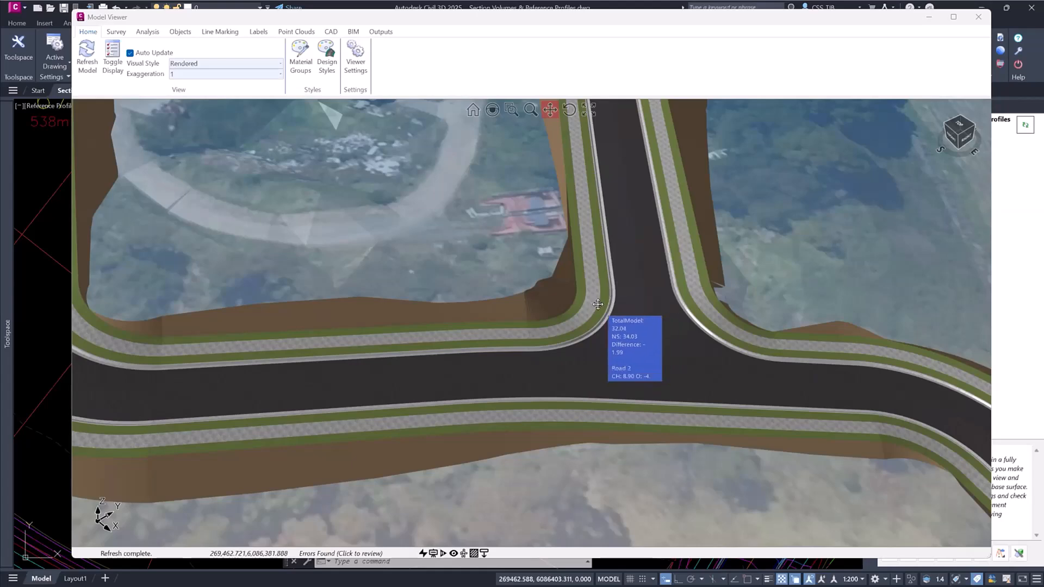
# - Add water drops on both approaches to the intersection's kerb return, review their flow paths, and close the Model Viewer
pyautogui.keyDown('shift'); pyautogui.moveTo(564, 364); pyautogui.dragTo(492, 392, button='middle'); pyautogui.keyUp('shift')
pyautogui.rightClick(492, 392)
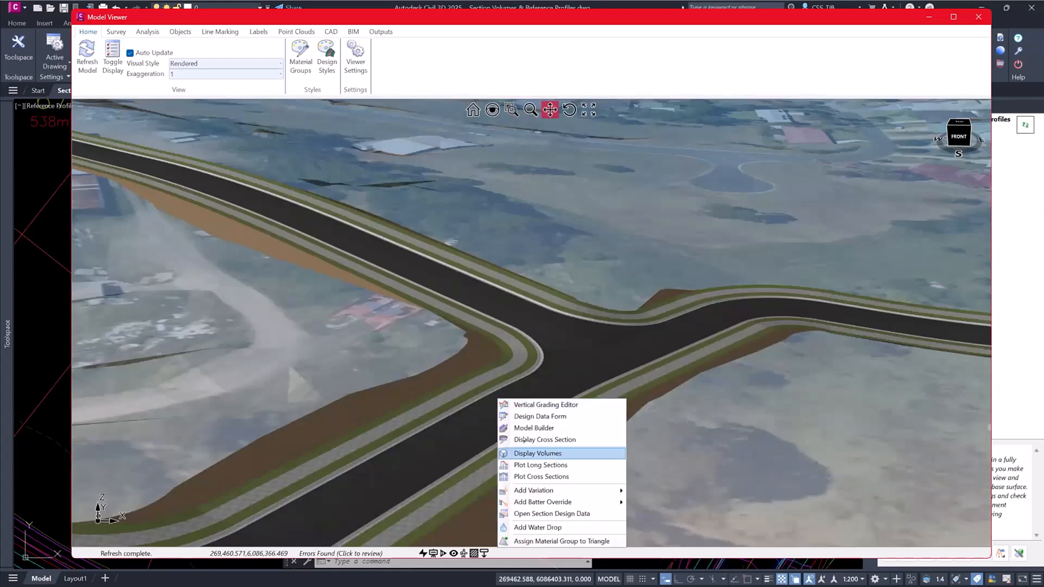
pyautogui.click(536, 529)
pyautogui.scroll(5, 537, 342)
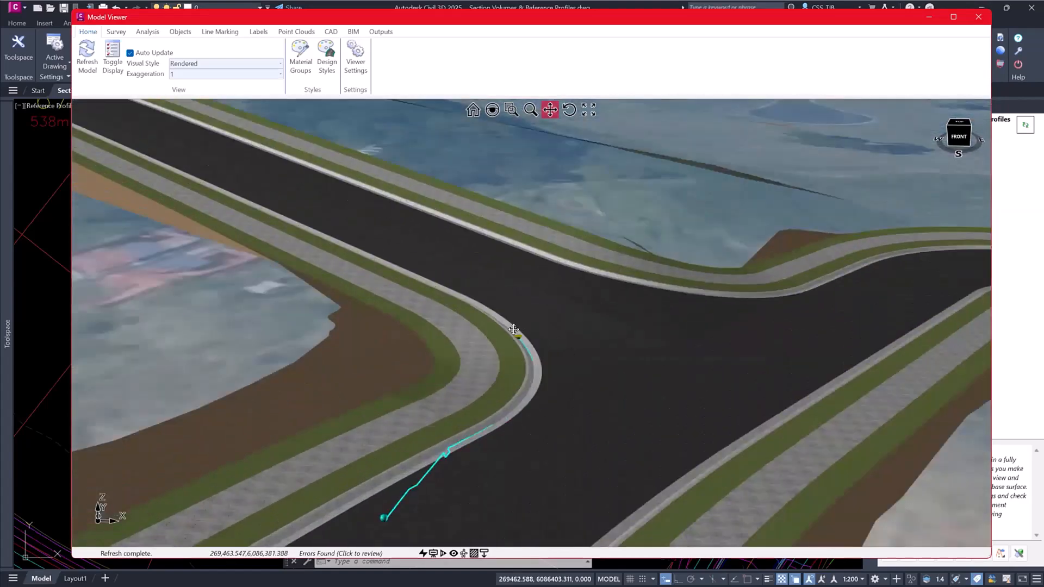
pyautogui.rightClick(409, 258)
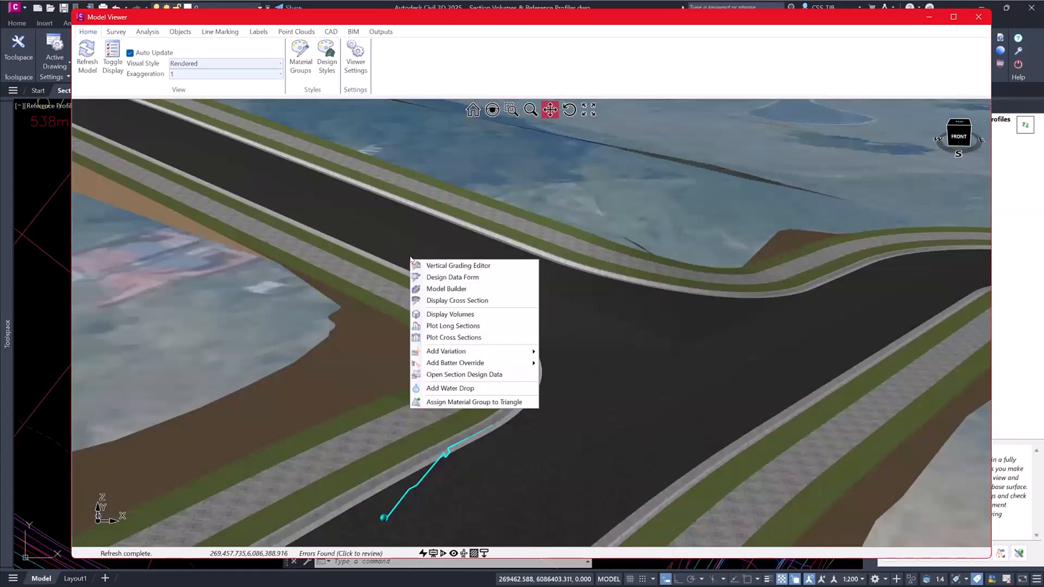
pyautogui.click(462, 389)
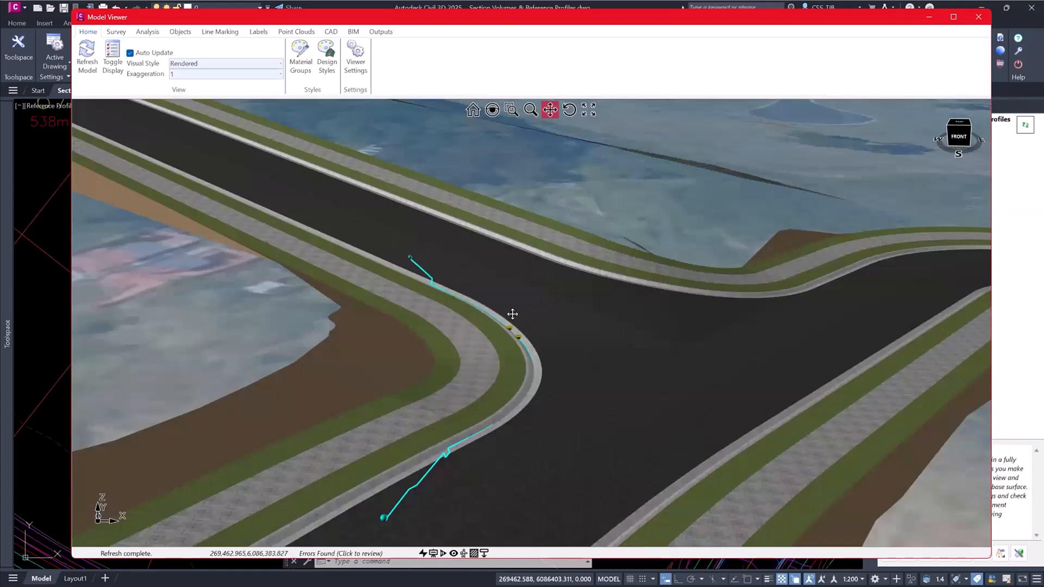
pyautogui.moveTo(554, 311); pyautogui.dragTo(522, 306, button='middle')
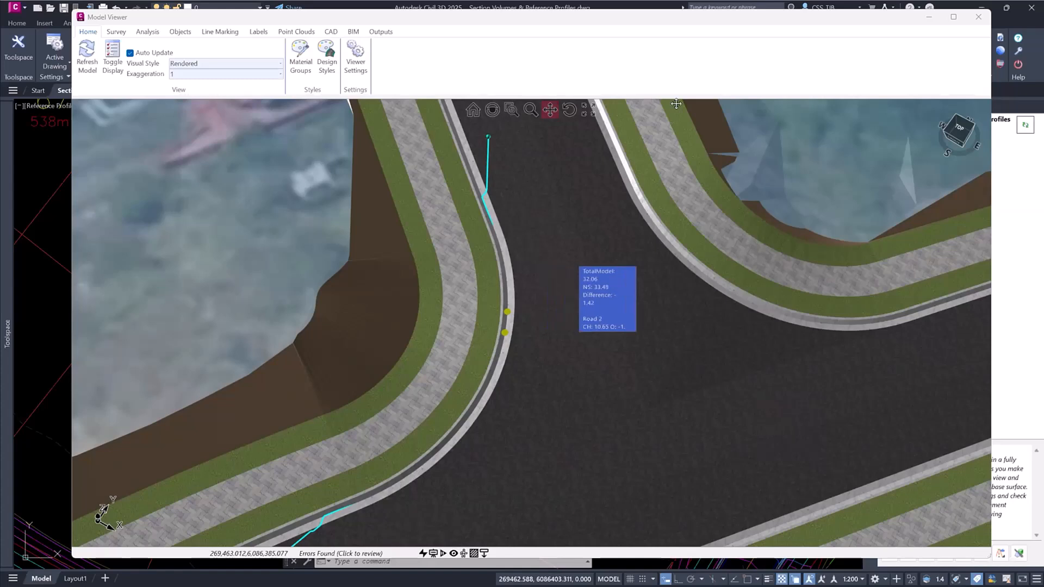
pyautogui.click(978, 17)
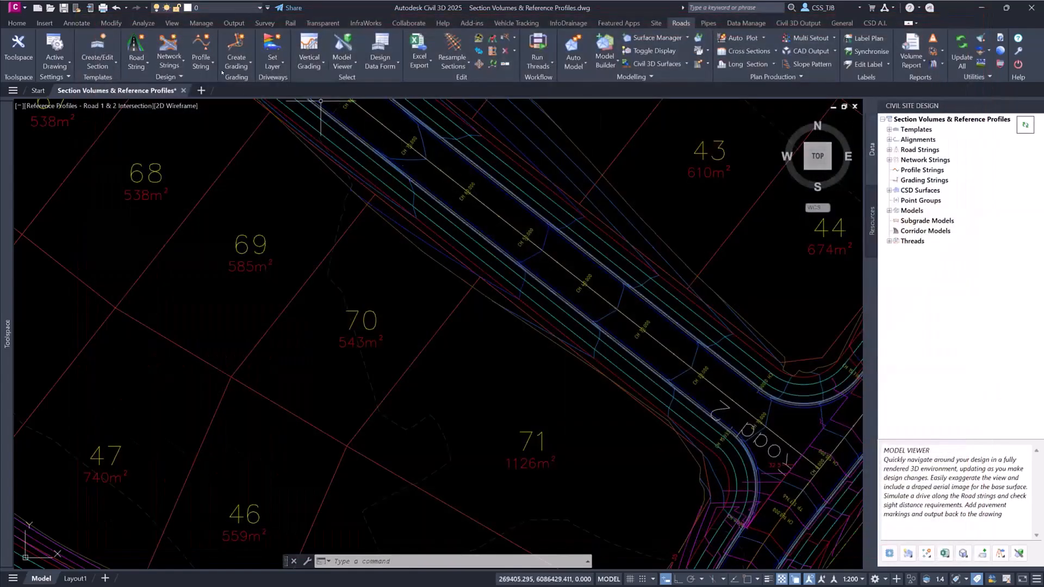
# - Open Create/Update Reference Profiles for the road strings and reposition its window
pyautogui.click(205, 66)
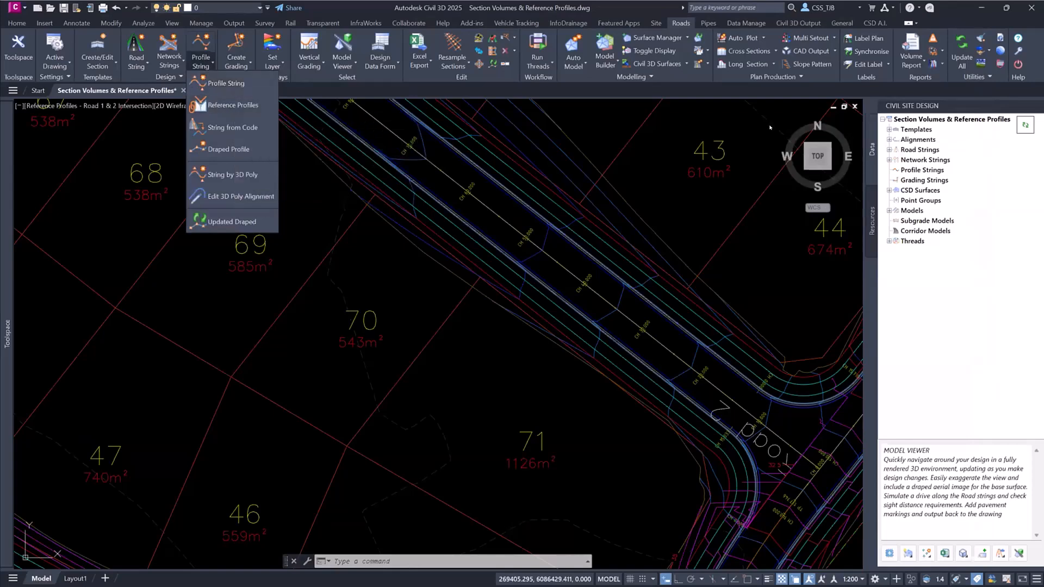
pyautogui.rightClick(907, 151)
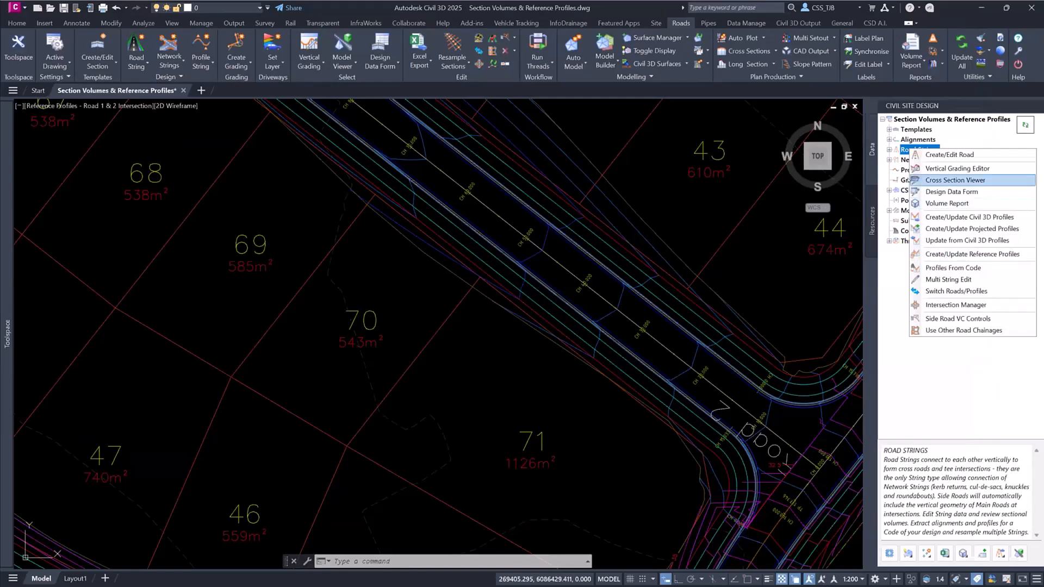
pyautogui.click(943, 255)
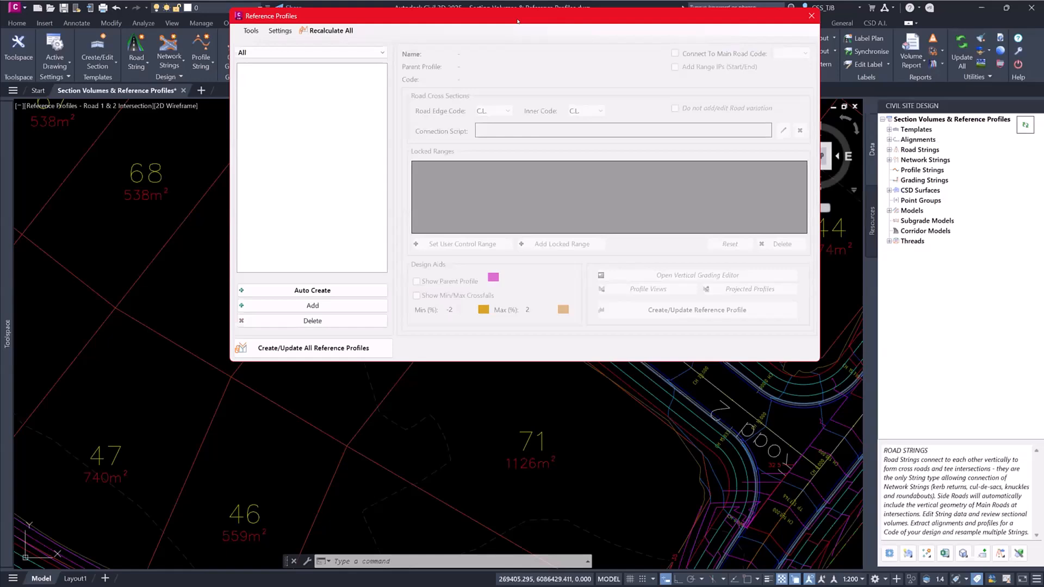
pyautogui.moveTo(517, 21); pyautogui.dragTo(529, 69)
# - Open the Vertical Grading Editor for Road 2 and reduce its window's width and height
pyautogui.click(890, 150)
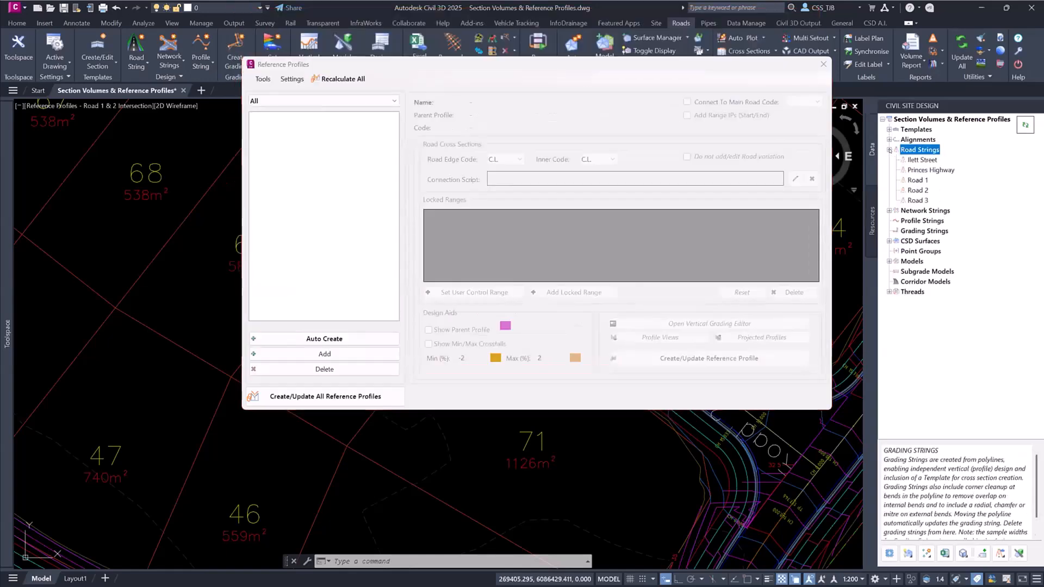
pyautogui.click(917, 190)
pyautogui.rightClick(909, 190)
pyautogui.click(941, 196)
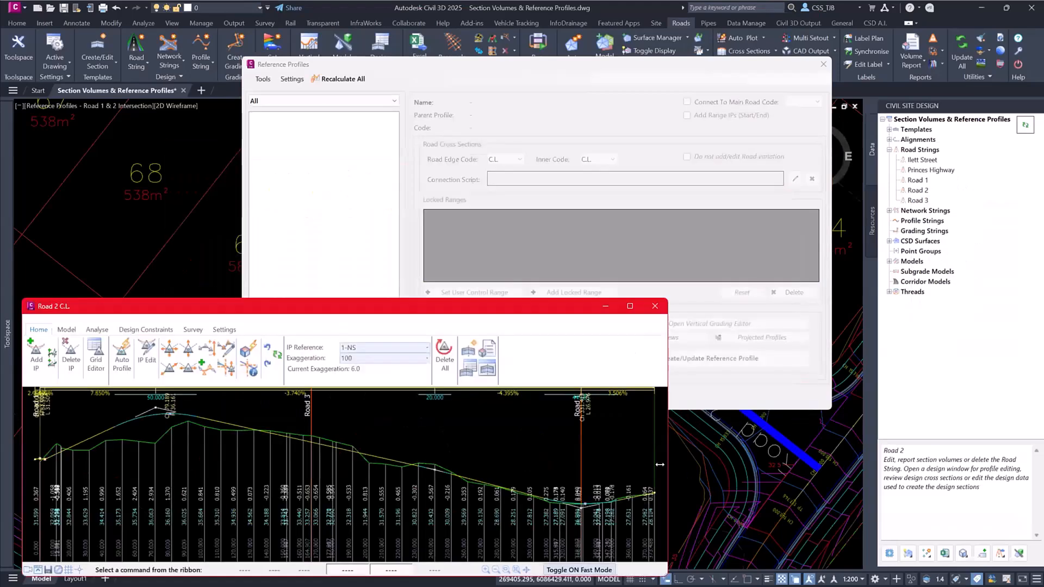
pyautogui.moveTo(660, 465); pyautogui.dragTo(597, 465)
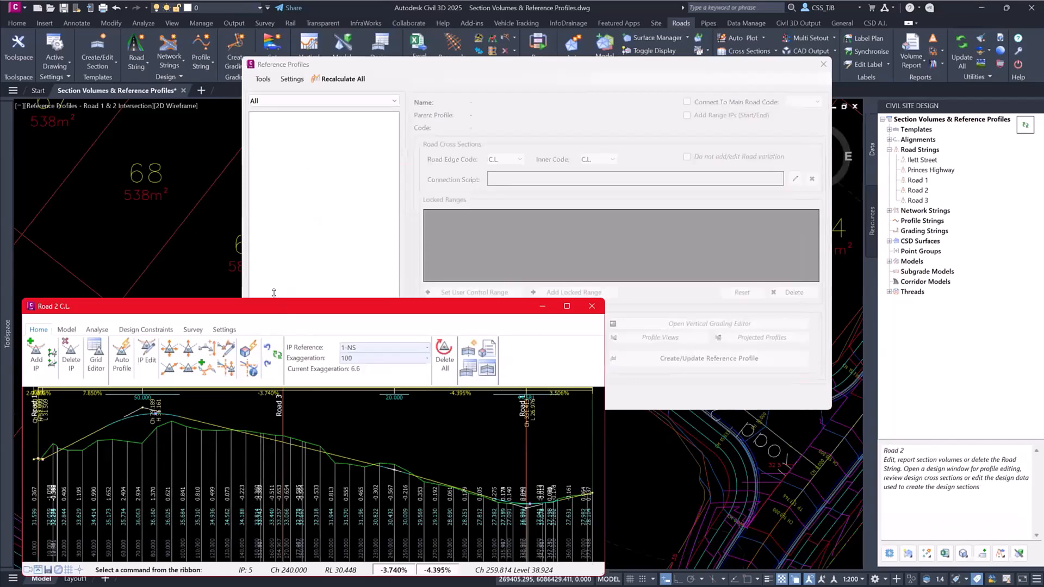
pyautogui.moveTo(274, 293); pyautogui.dragTo(274, 363)
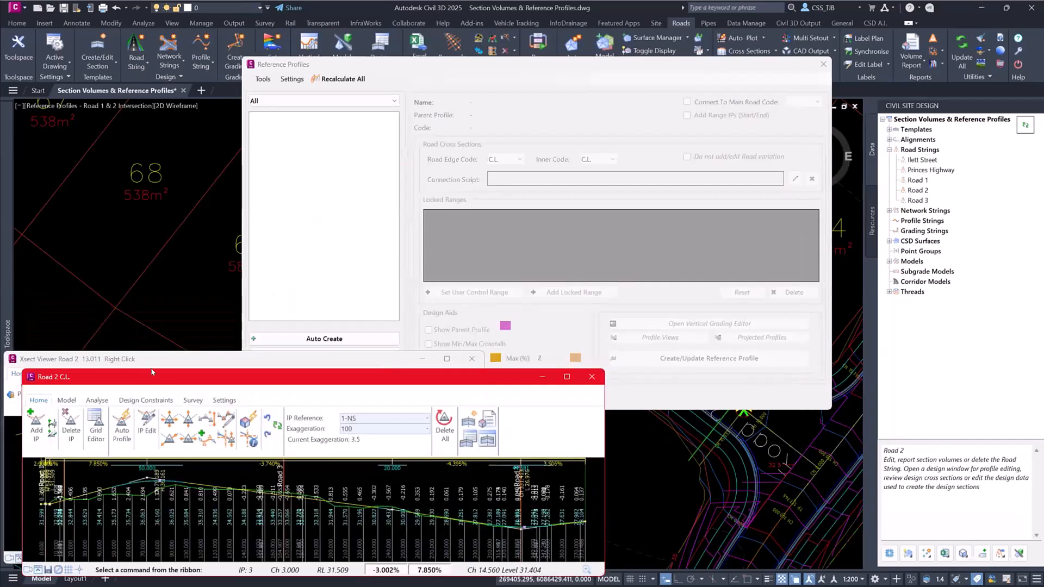
# - Display Road 2's cross section at chainage 13.011 and move and narrow its viewer beside the Reference Profiles window
pyautogui.rightClick(64, 506)
pyautogui.moveTo(151, 353); pyautogui.dragTo(159, 60)
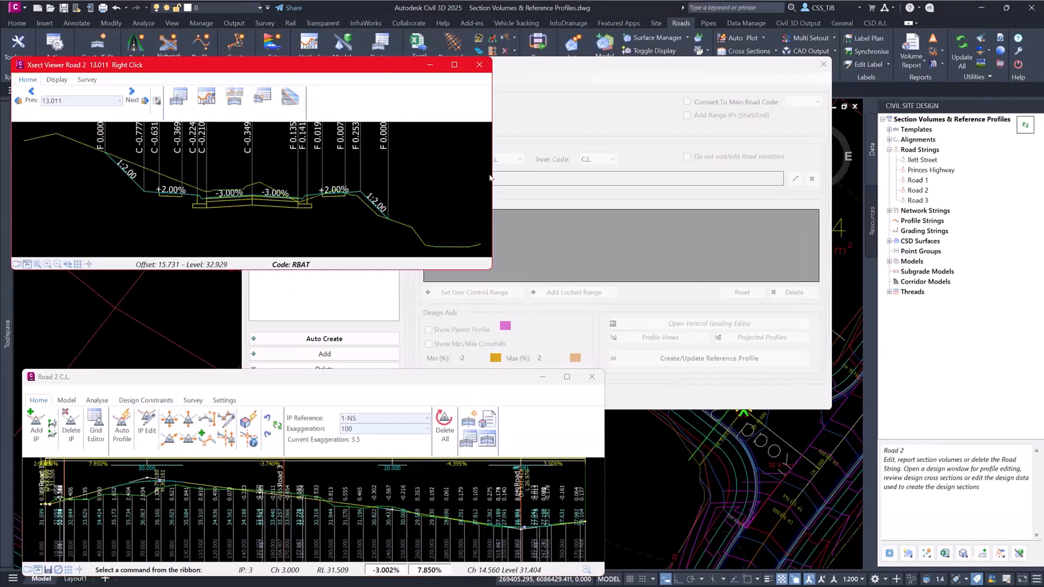
pyautogui.moveTo(484, 170); pyautogui.dragTo(269, 170)
pyautogui.scroll(2, 151, 210)
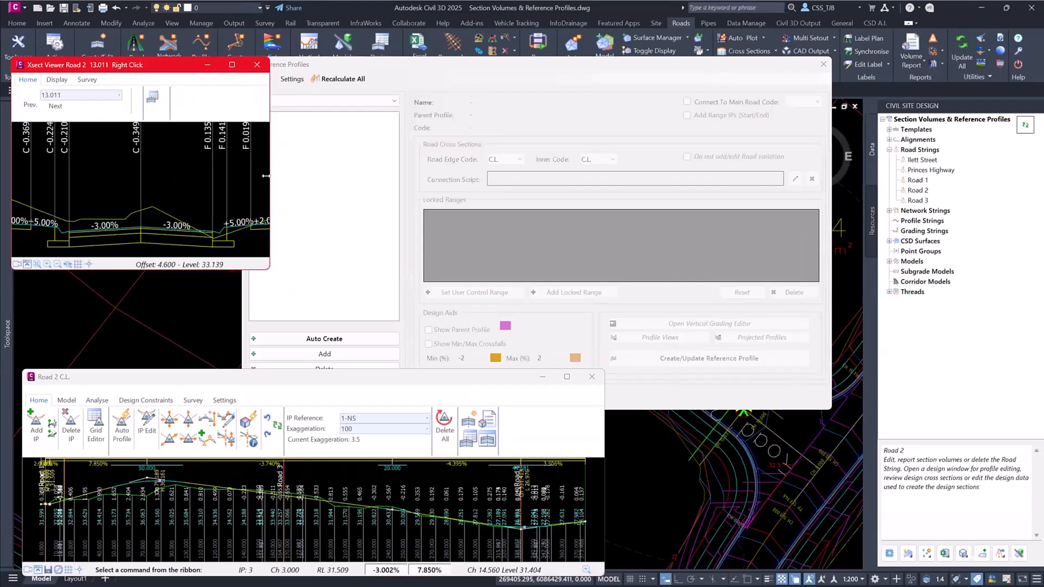
# - Narrow the cross section viewer slightly and move the Reference Profiles window clear of it
pyautogui.moveTo(266, 176); pyautogui.dragTo(240, 176)
pyautogui.click(448, 66)
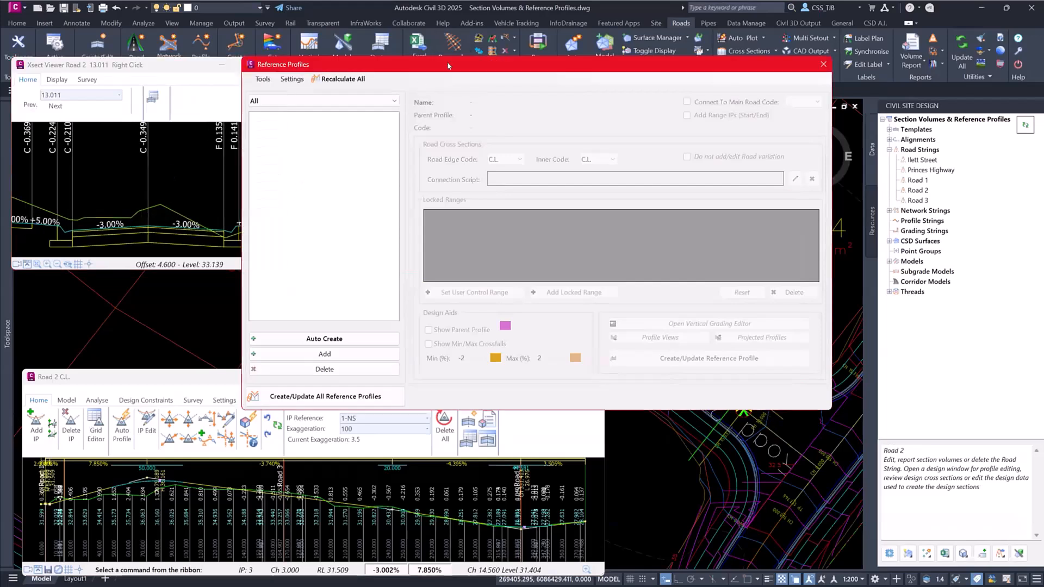
pyautogui.moveTo(448, 65); pyautogui.dragTo(620, 24)
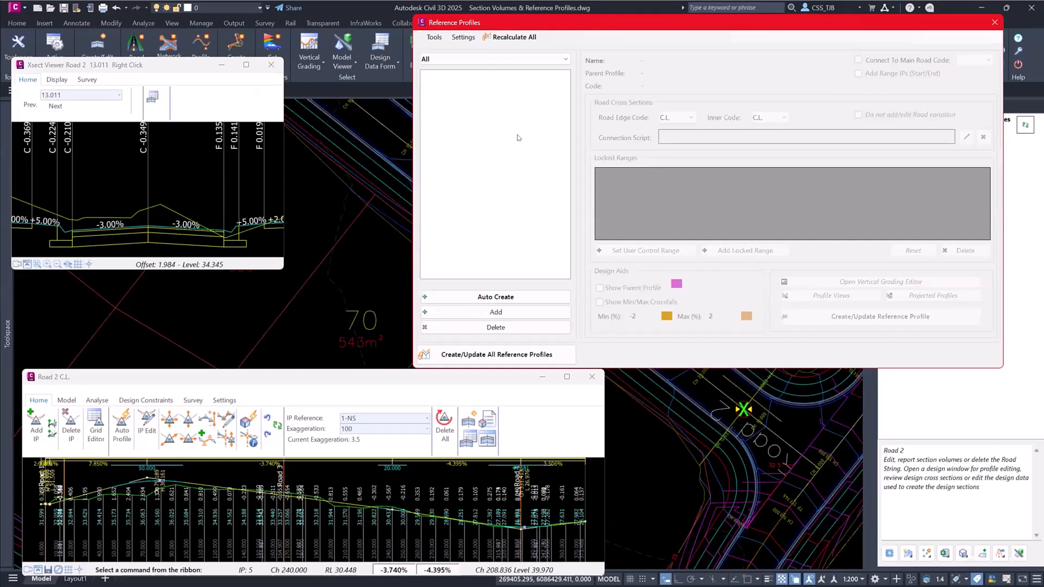
# - Review the default codes, intersection distance, connection script and design aids for reference profiles, and accept them
pyautogui.click(462, 37)
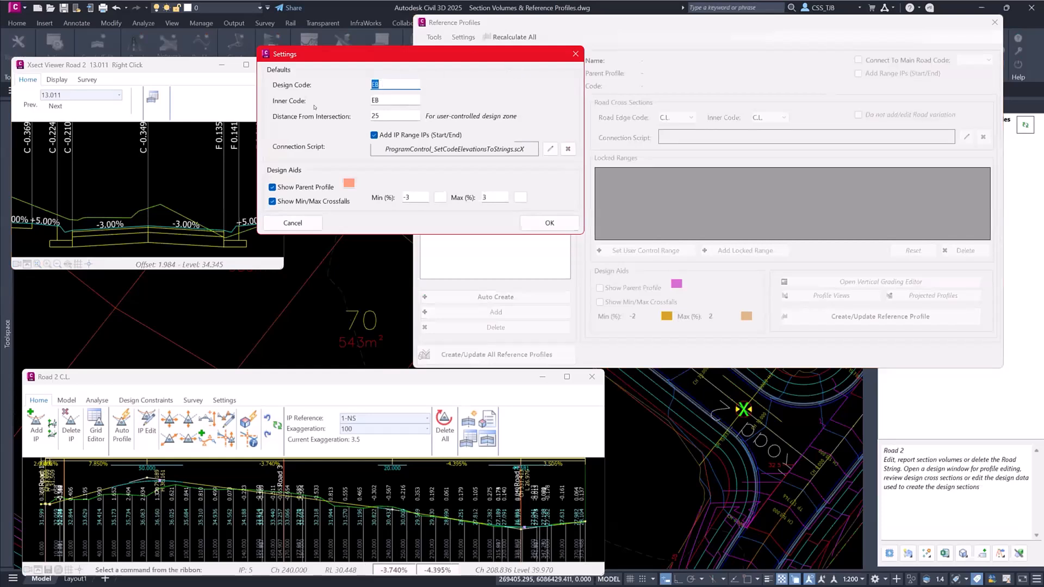
pyautogui.press('Tab')
pyautogui.press('Tab')
pyautogui.click(549, 223)
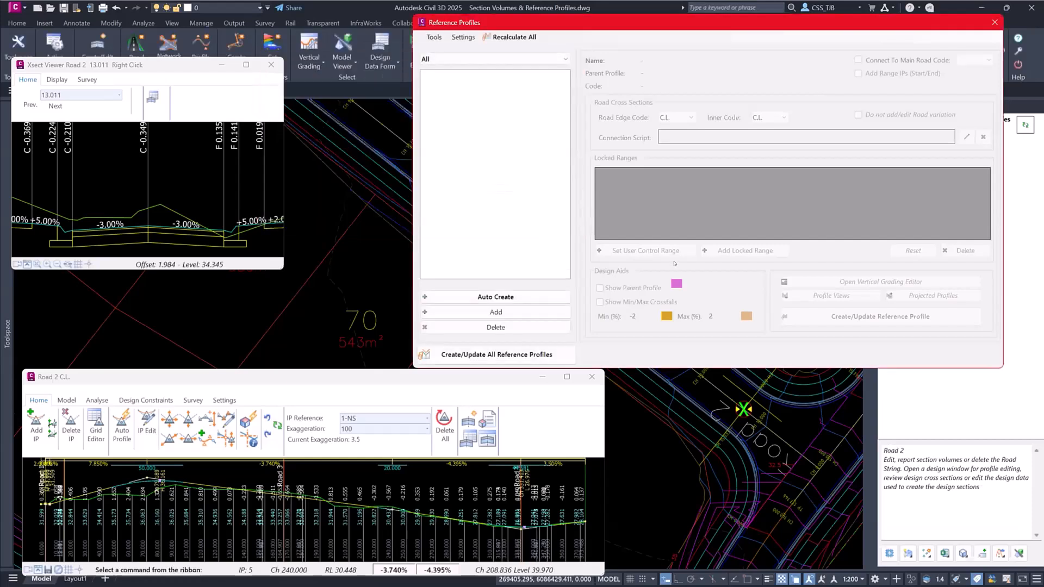
# - Add a reference string for parent road Road 2 using code LEB
pyautogui.click(496, 312)
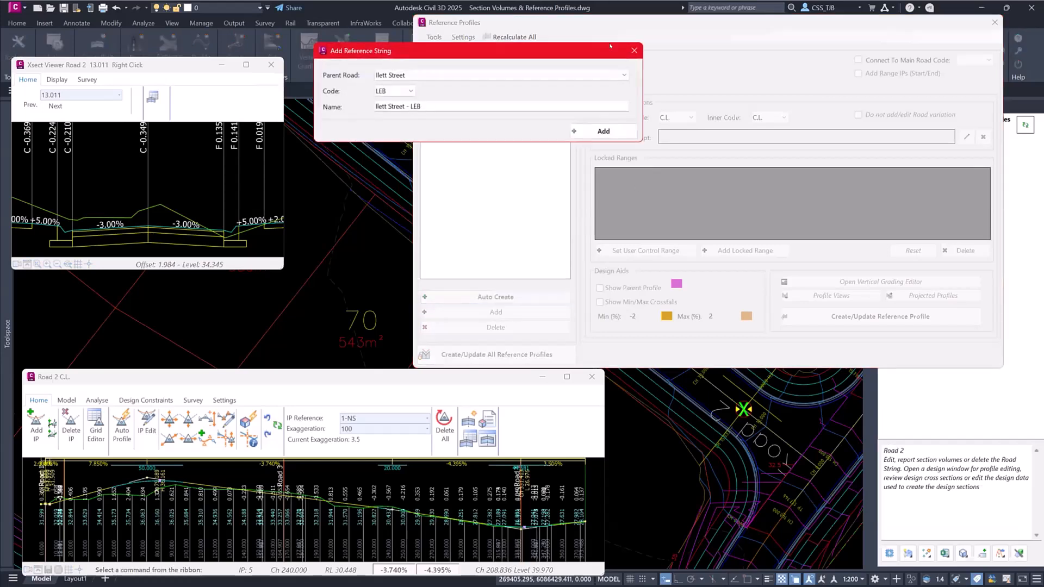
pyautogui.click(500, 75)
pyautogui.click(378, 124)
pyautogui.click(604, 131)
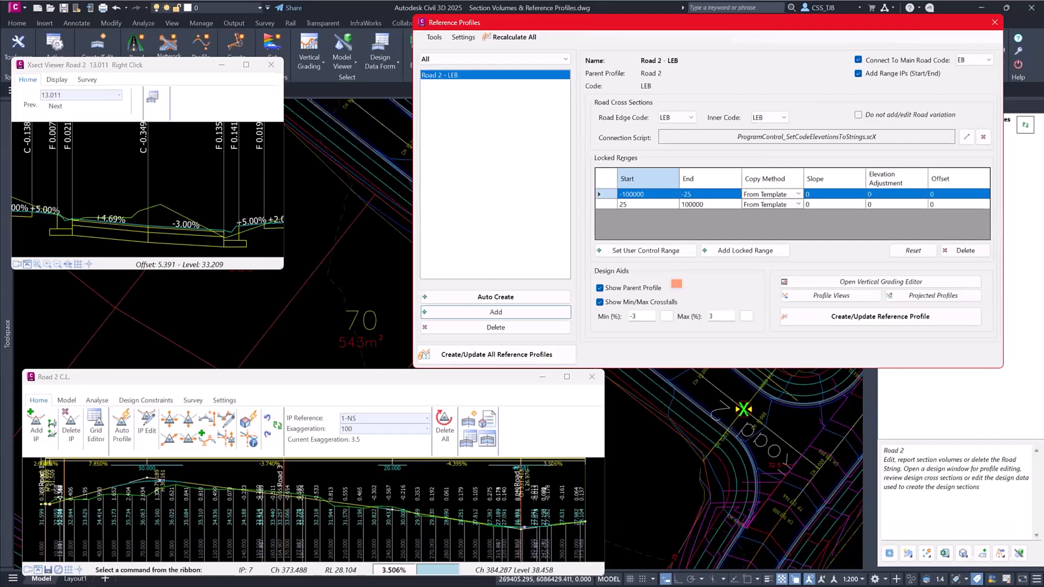
# - Examine the available copy methods for Road 2 - LEB's locked range from 25 to 100000
pyautogui.click(797, 204)
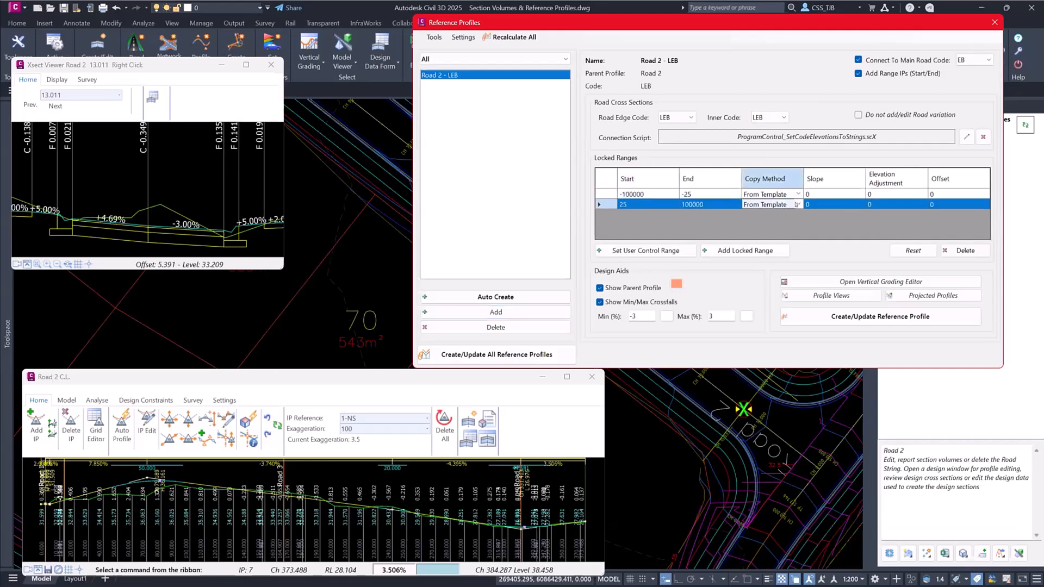
pyautogui.click(796, 204)
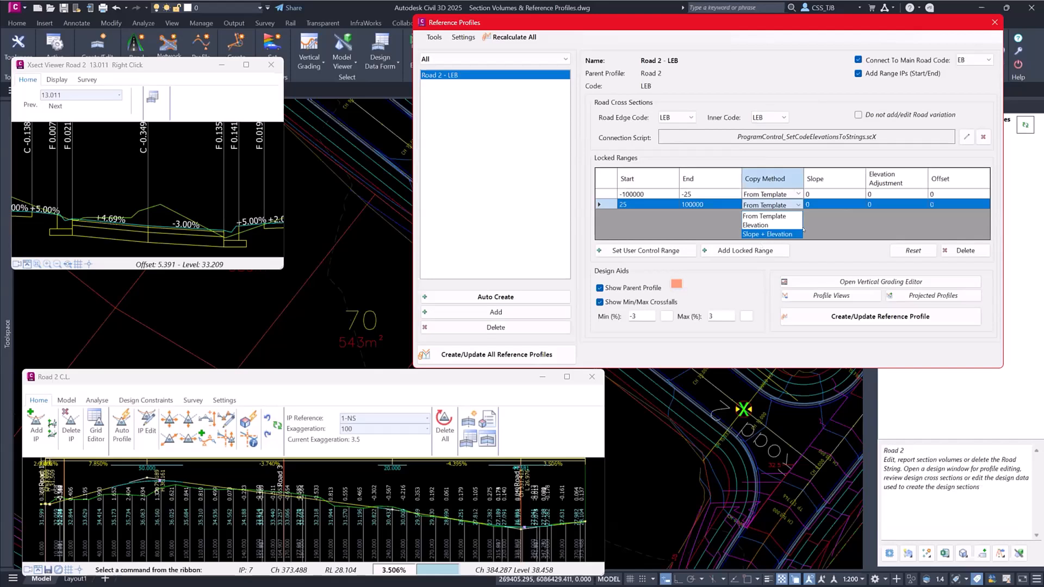
pyautogui.click(845, 220)
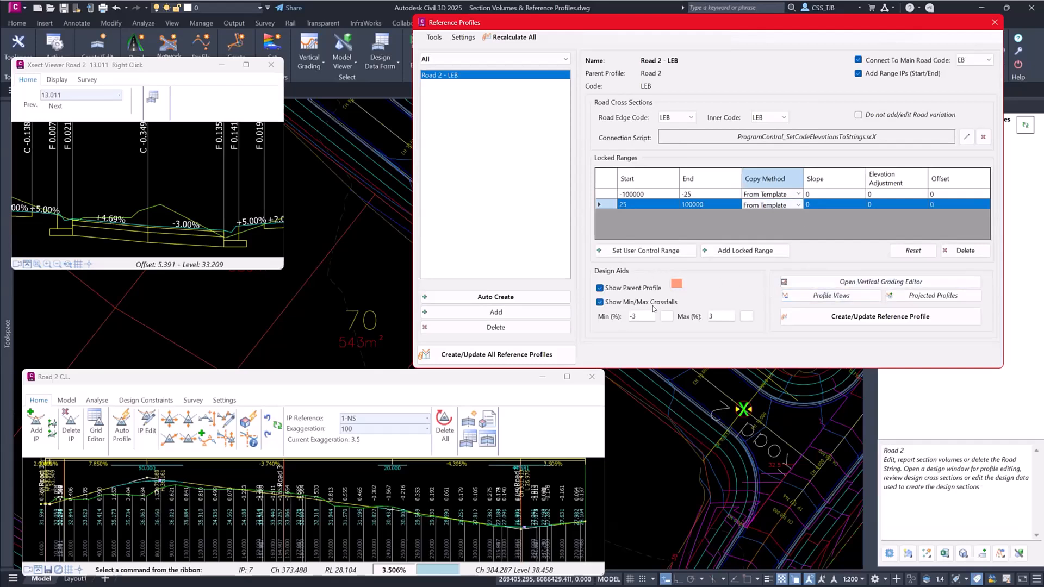
# - Open the Vertical Grading Editor for Road 2 - LEB and examine its profile between the start and chainage 25
pyautogui.click(863, 282)
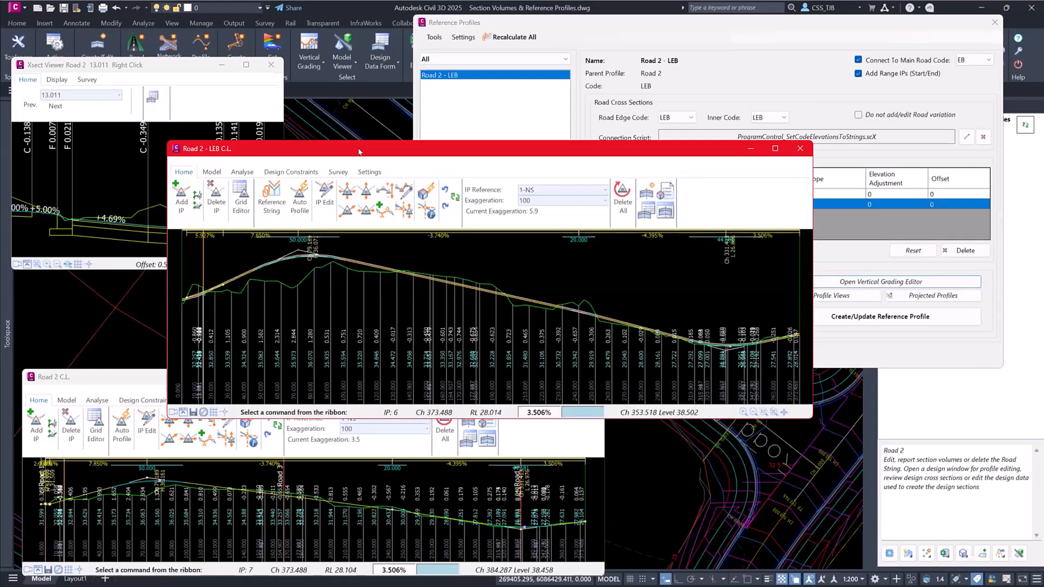
pyautogui.moveTo(248, 149); pyautogui.dragTo(104, 177)
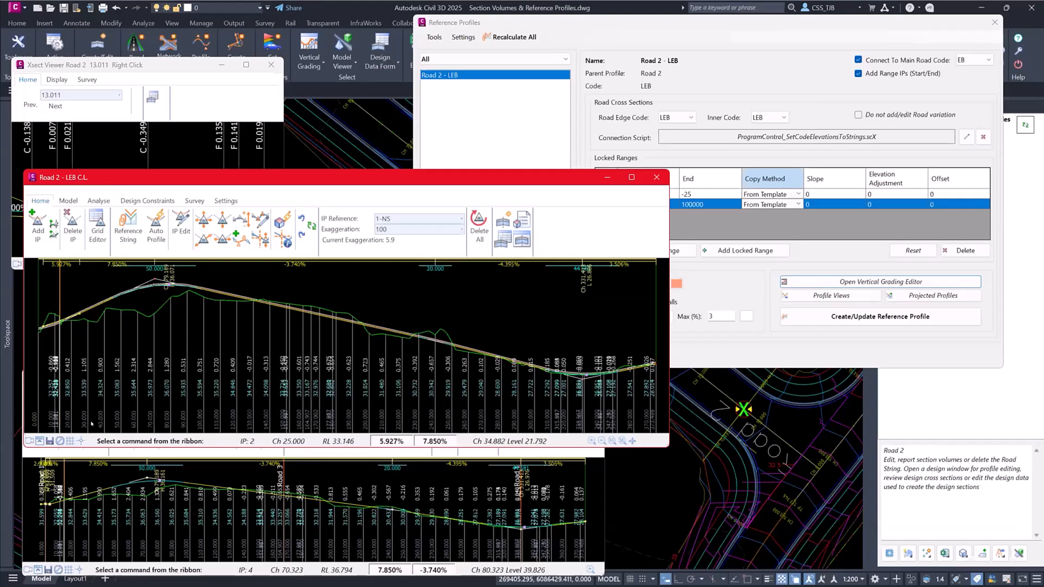
pyautogui.scroll(3, 141, 335)
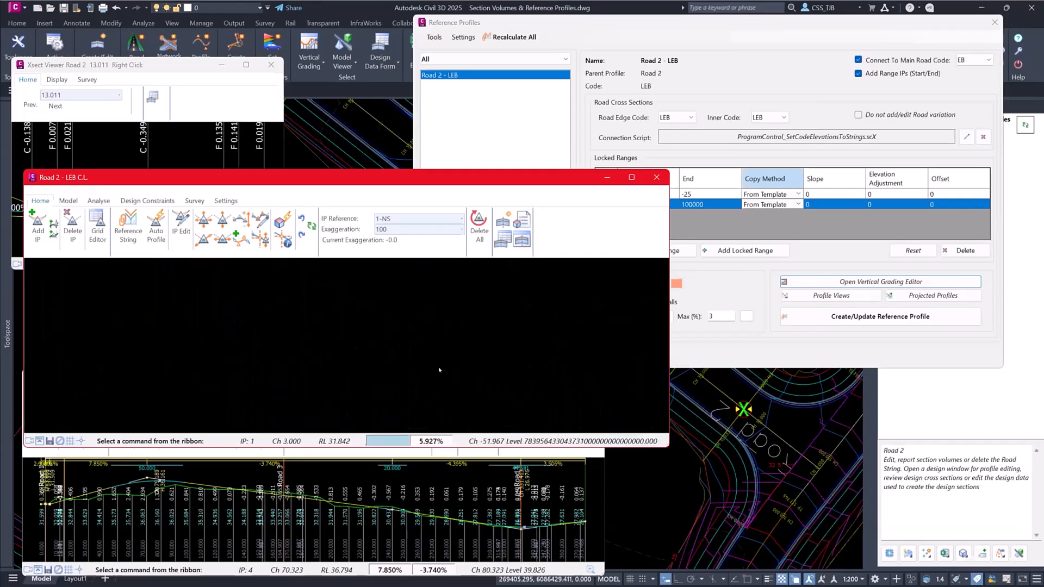
pyautogui.scroll(-4, 158, 381)
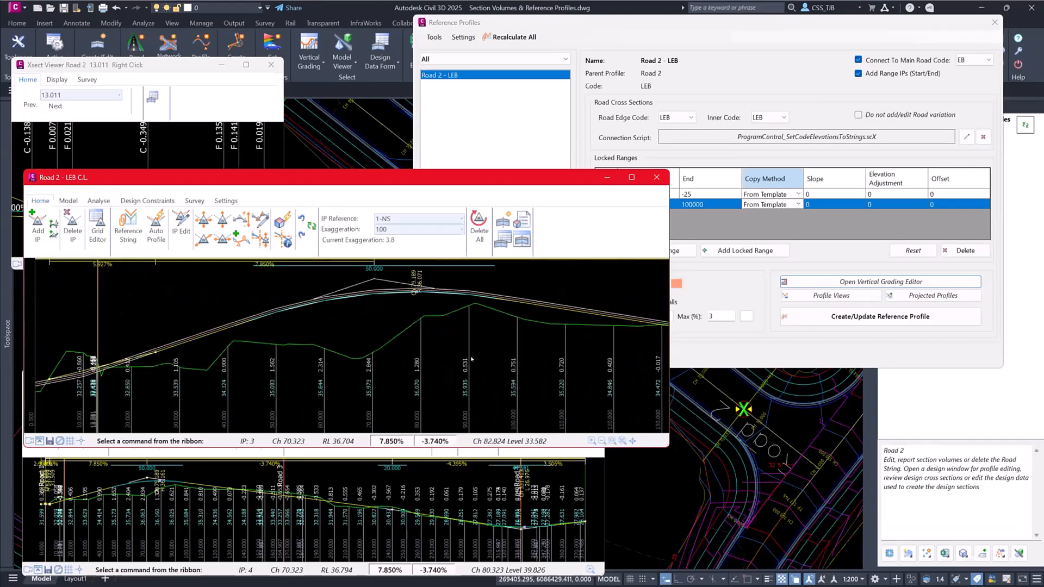
pyautogui.scroll(3, 142, 372)
pyautogui.scroll(2, 295, 374)
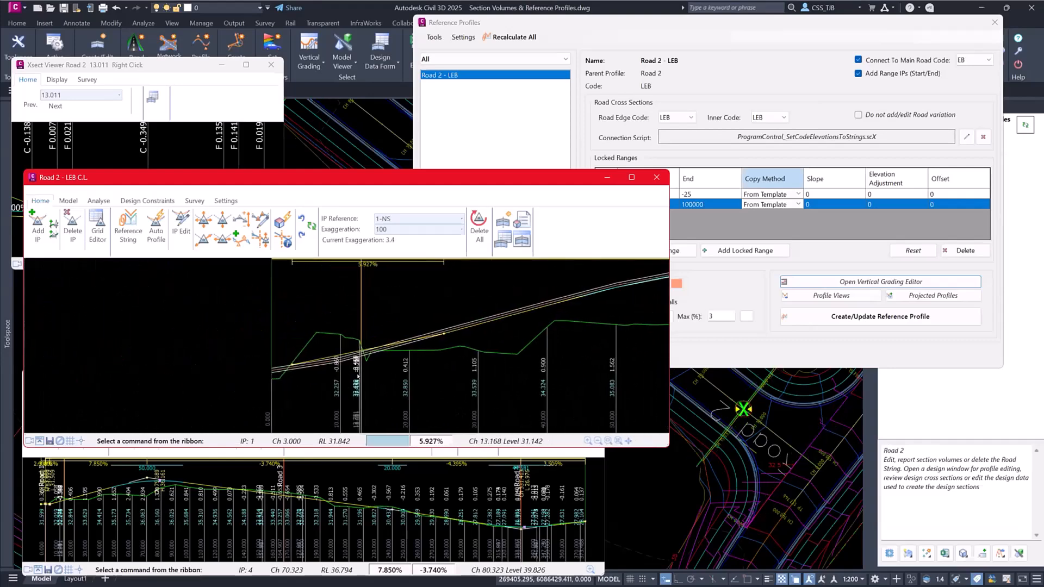
pyautogui.moveTo(291, 376); pyautogui.dragTo(255, 370, button='middle')
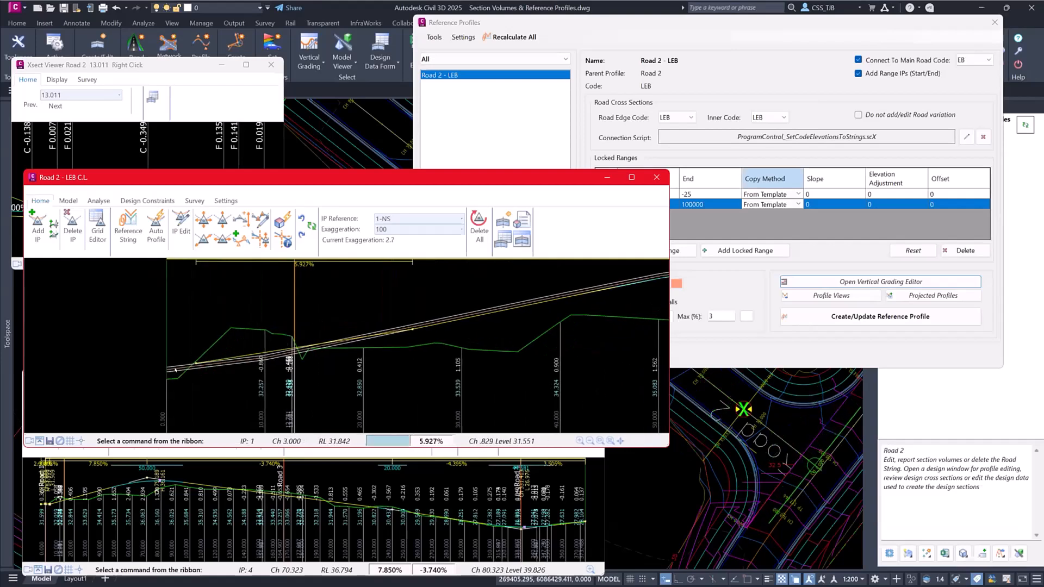
pyautogui.scroll(1, 175, 369)
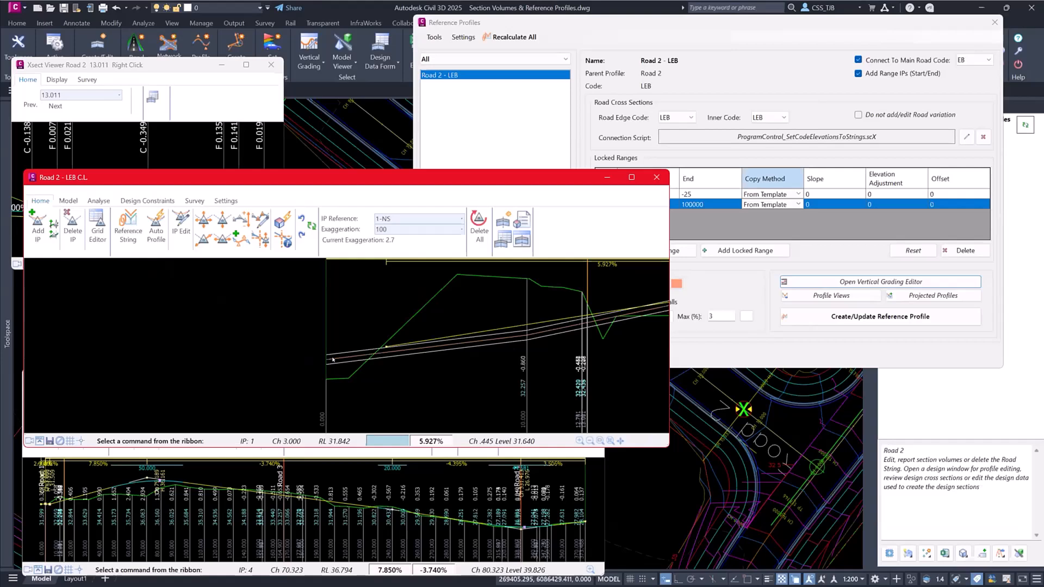
pyautogui.moveTo(332, 359); pyautogui.dragTo(142, 359, button='middle')
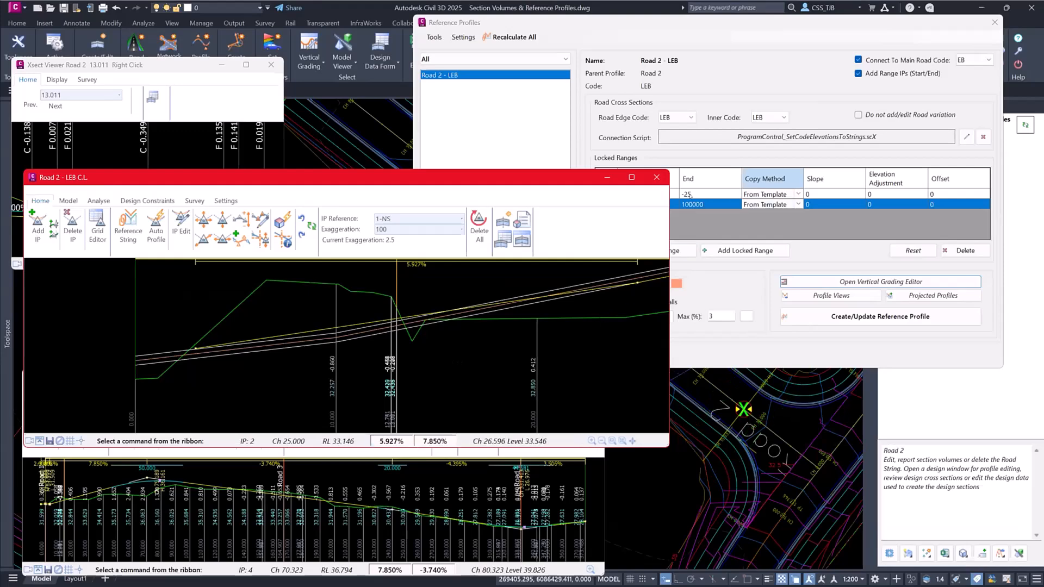
# - Try to move the crest IP at chainage 70.323 in the Road 2 - LEB profile
pyautogui.moveTo(568, 179); pyautogui.dragTo(597, 158)
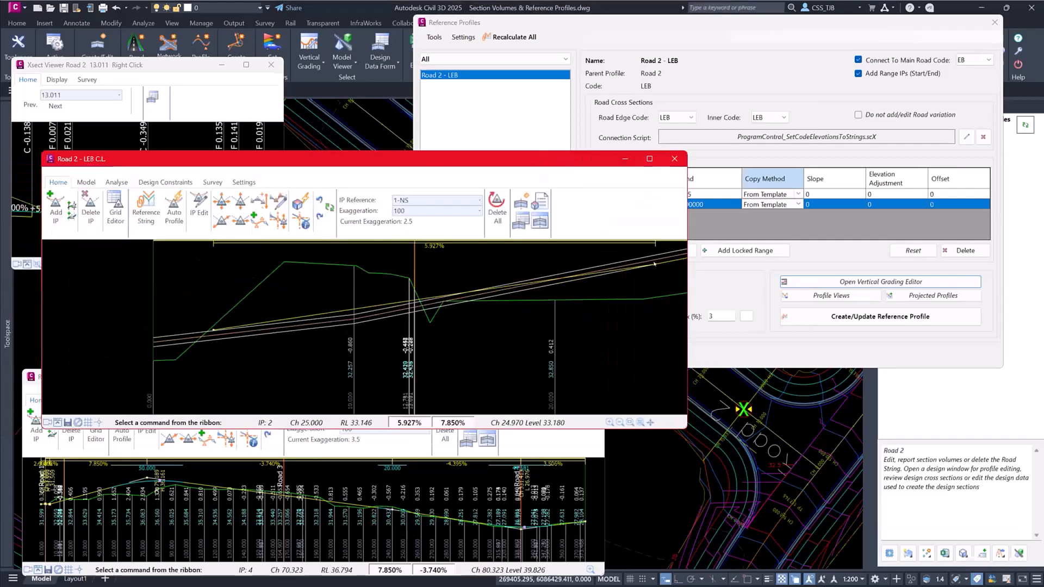
pyautogui.scroll(-3, 575, 317)
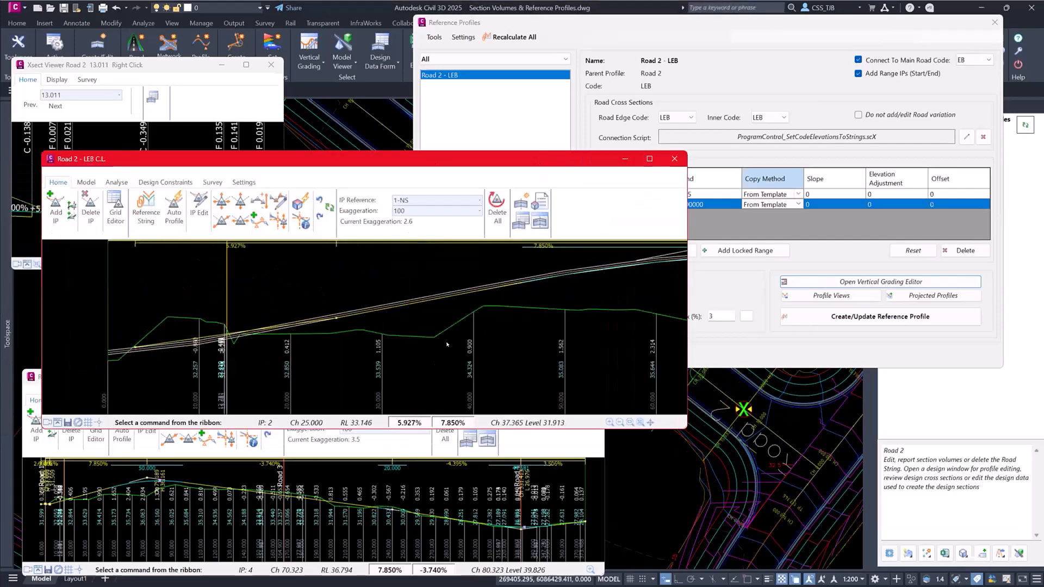
pyautogui.moveTo(593, 312); pyautogui.dragTo(405, 299, button='middle')
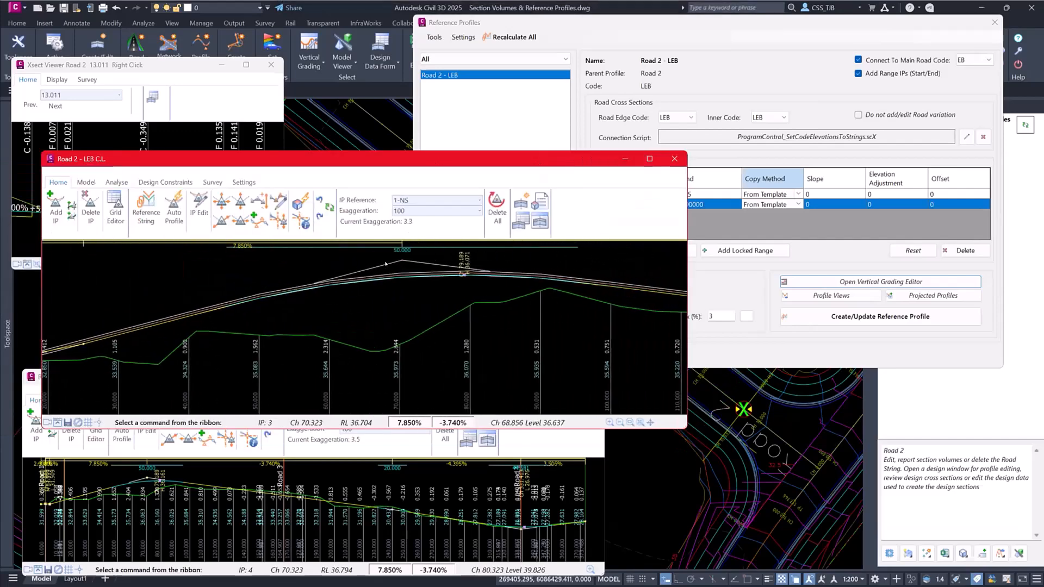
pyautogui.click(221, 201)
pyautogui.click(402, 259)
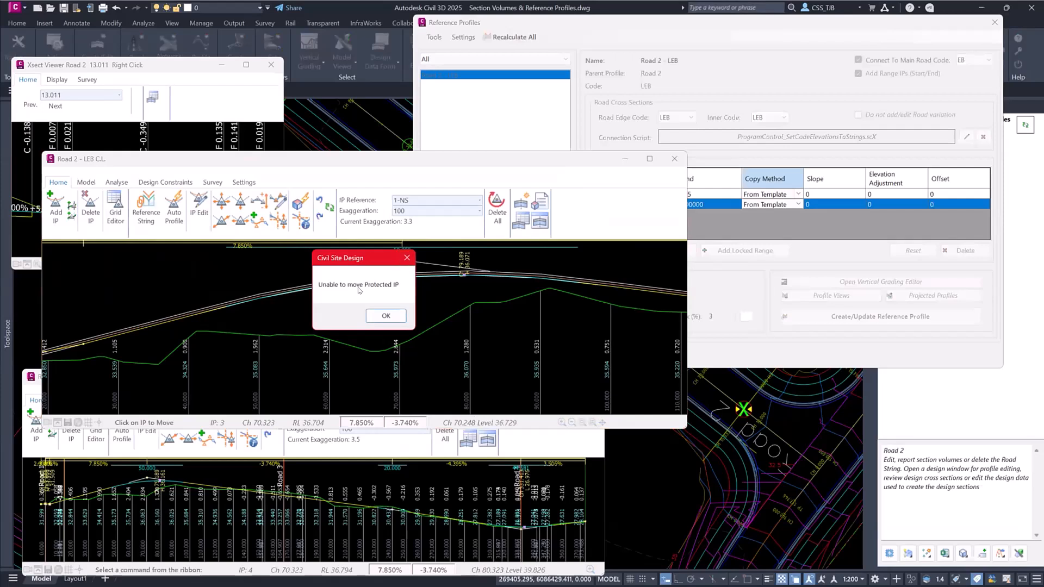
pyautogui.click(383, 315)
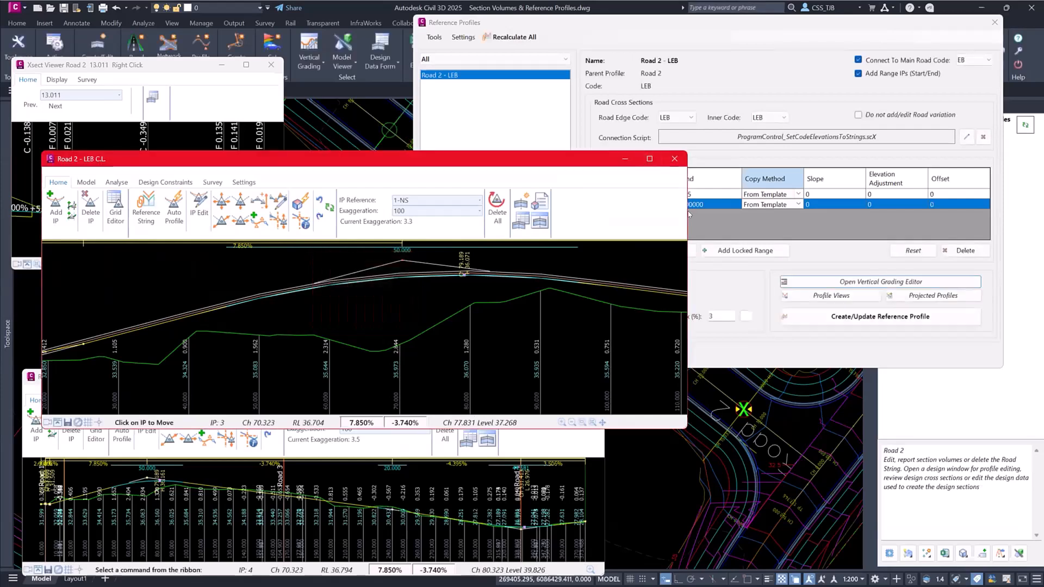
# - Narrow the Road 2 - LEB editor and slide the crest IP of Road 2's centreline profile to about chainage 109.4
pyautogui.moveTo(678, 213); pyautogui.dragTo(523, 212)
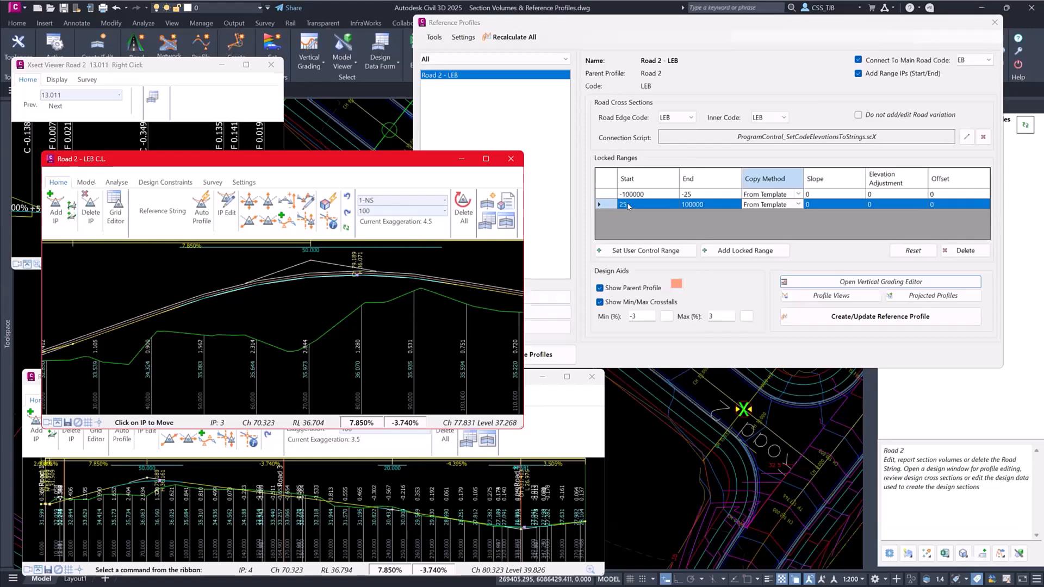
pyautogui.click(553, 413)
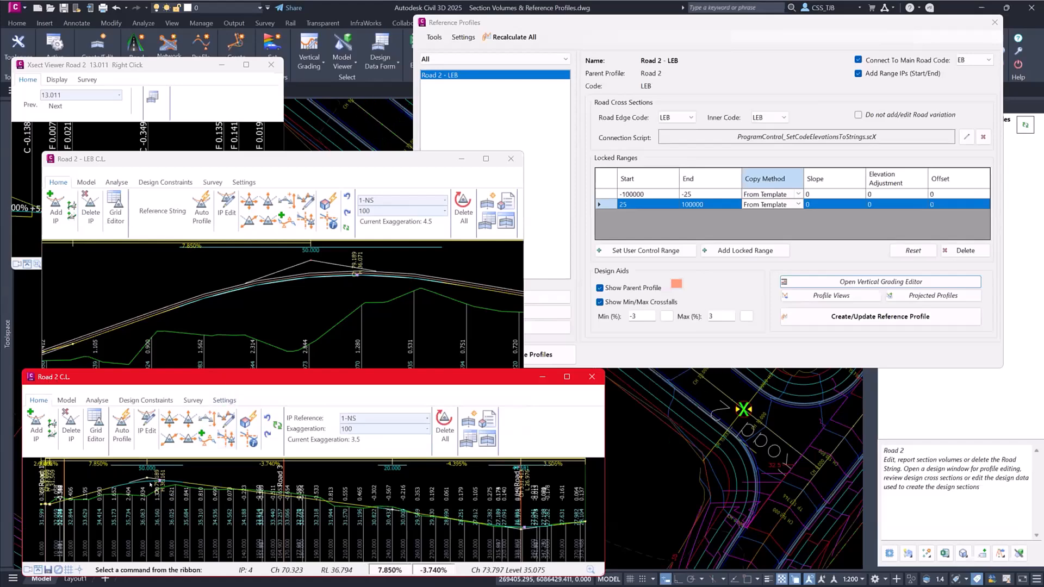
pyautogui.click(187, 444)
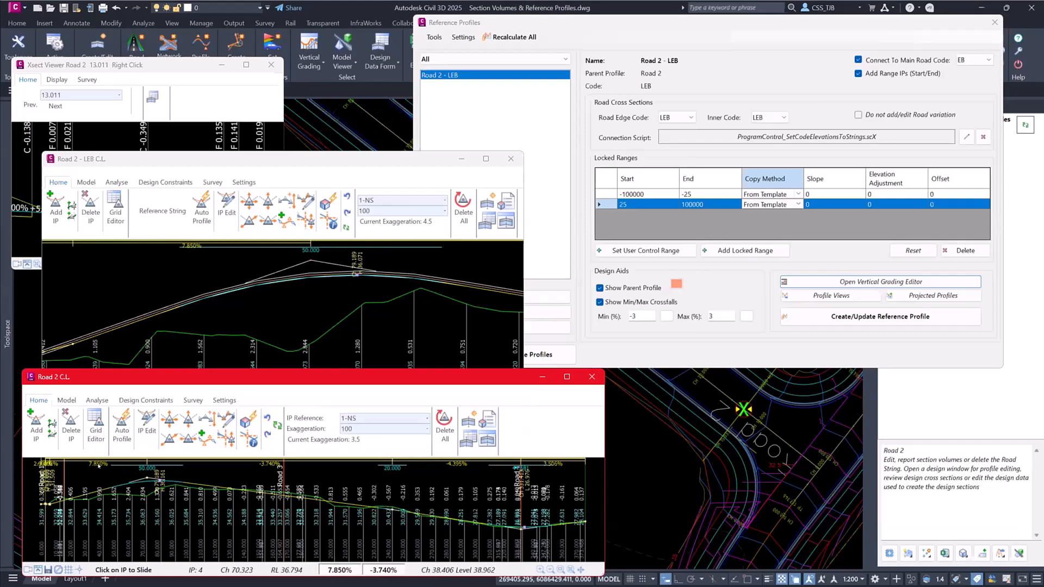
pyautogui.click(147, 478)
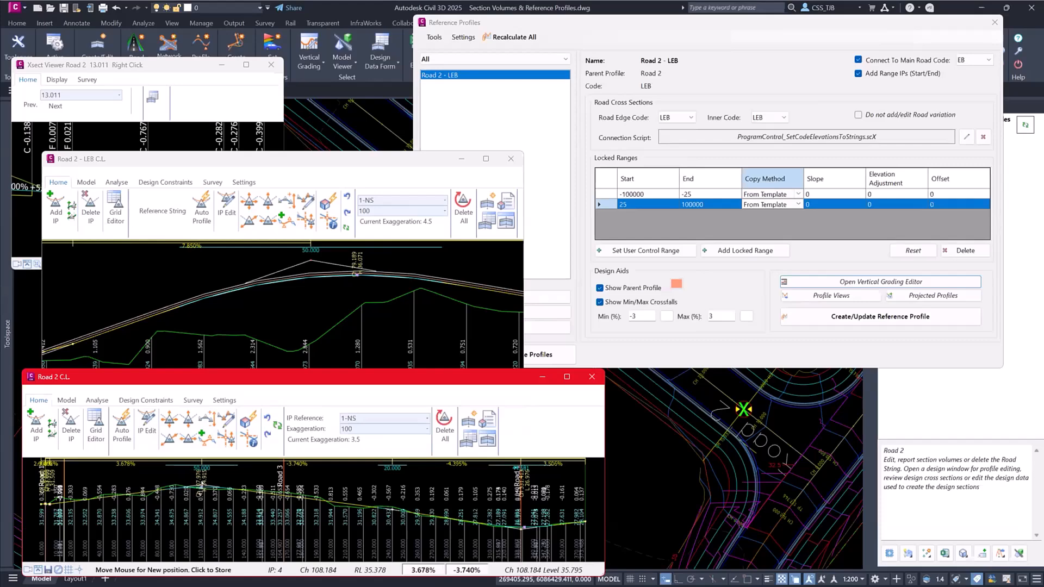
pyautogui.click(202, 482)
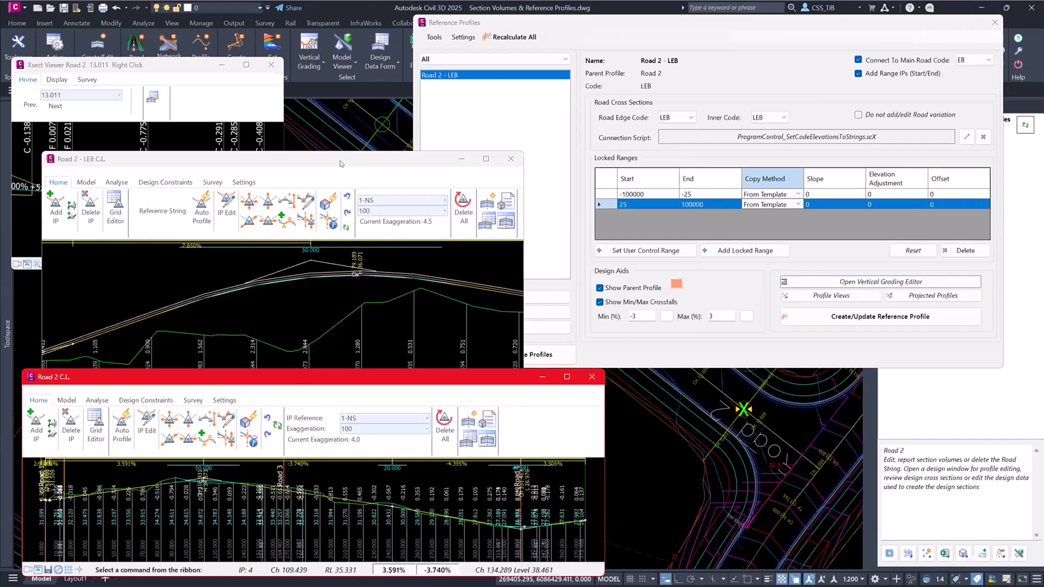
# - Reposition the Road 2 - LEB editor and update its reference profile from the changed centreline
pyautogui.click(404, 155)
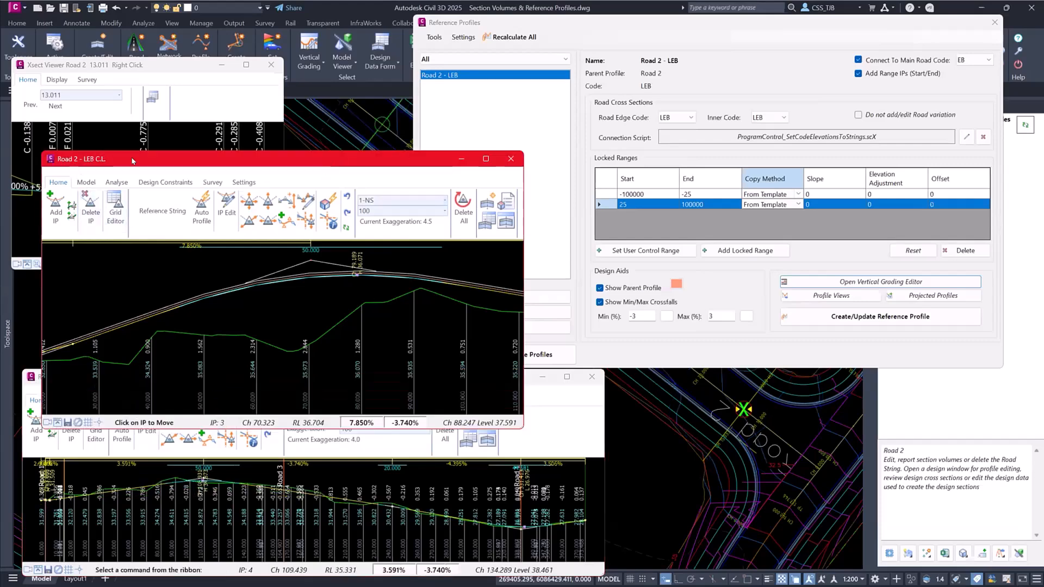
pyautogui.moveTo(133, 161); pyautogui.dragTo(135, 154)
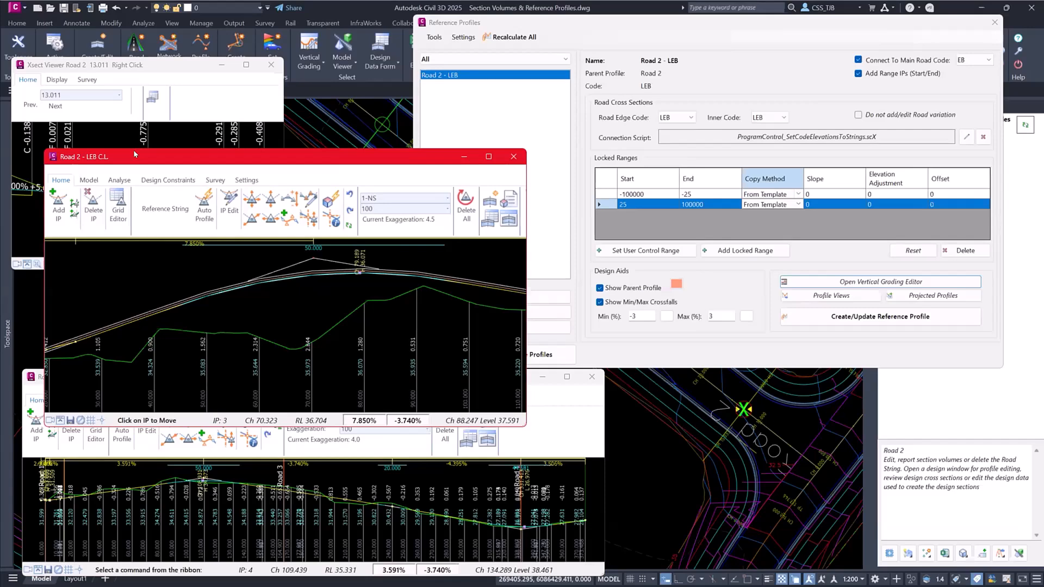
pyautogui.moveTo(134, 155); pyautogui.dragTo(257, 223)
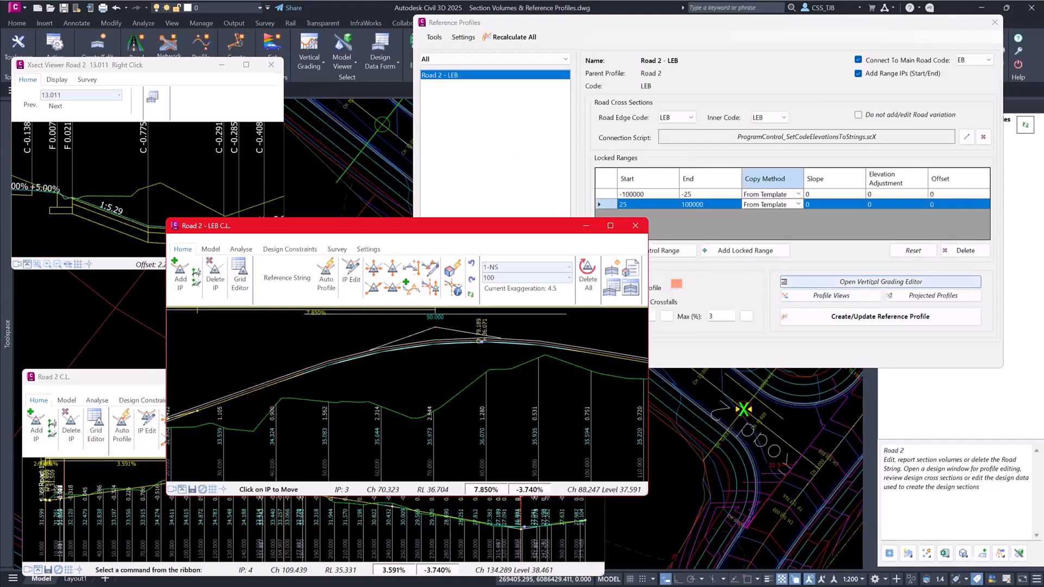
pyautogui.click(882, 316)
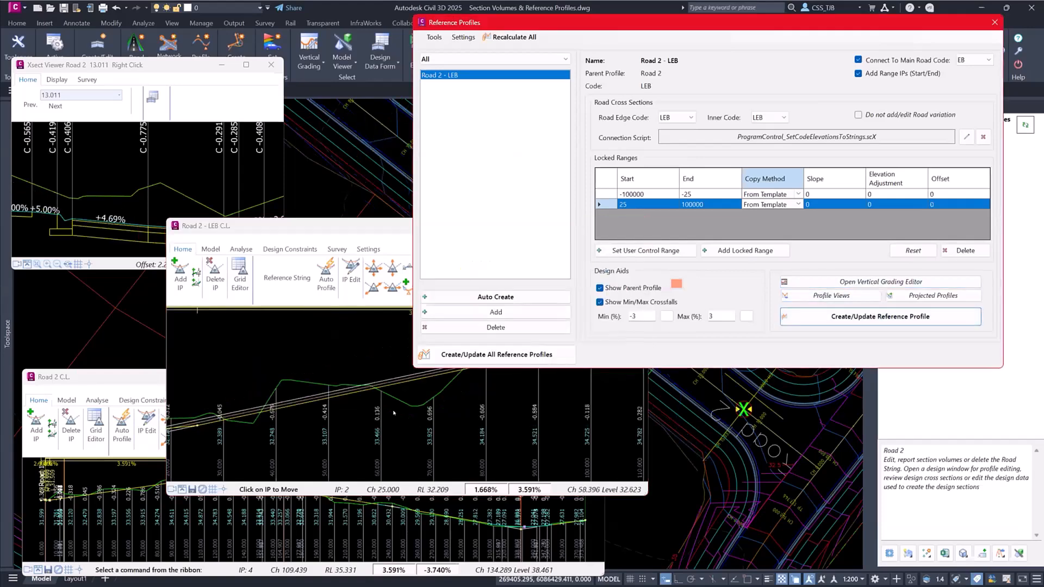
# - Bring the Road 2 - LEB editor forward and review the updated profile along the locked range
pyautogui.click(609, 375)
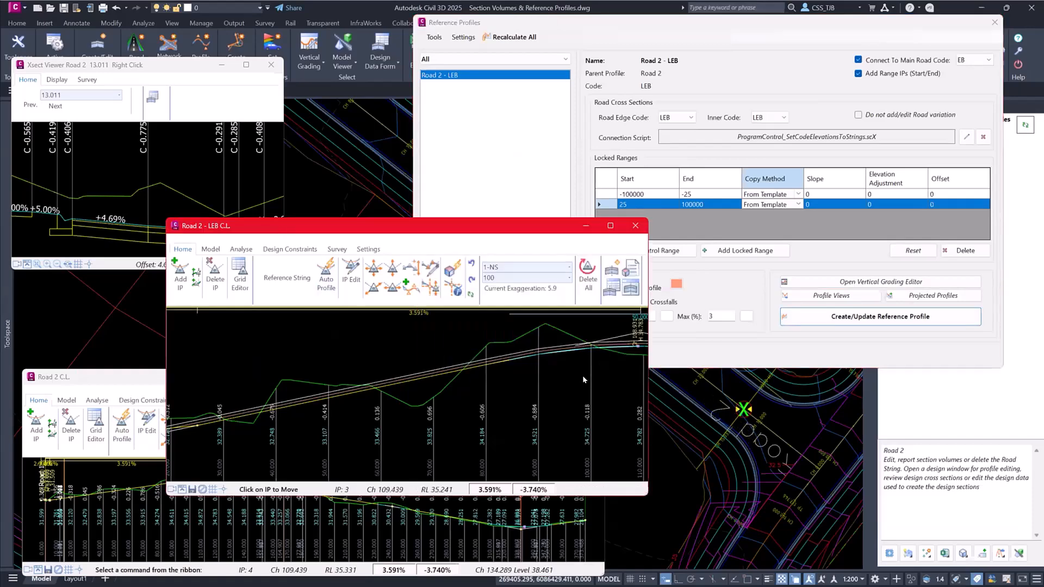
pyautogui.moveTo(447, 225); pyautogui.dragTo(448, 224)
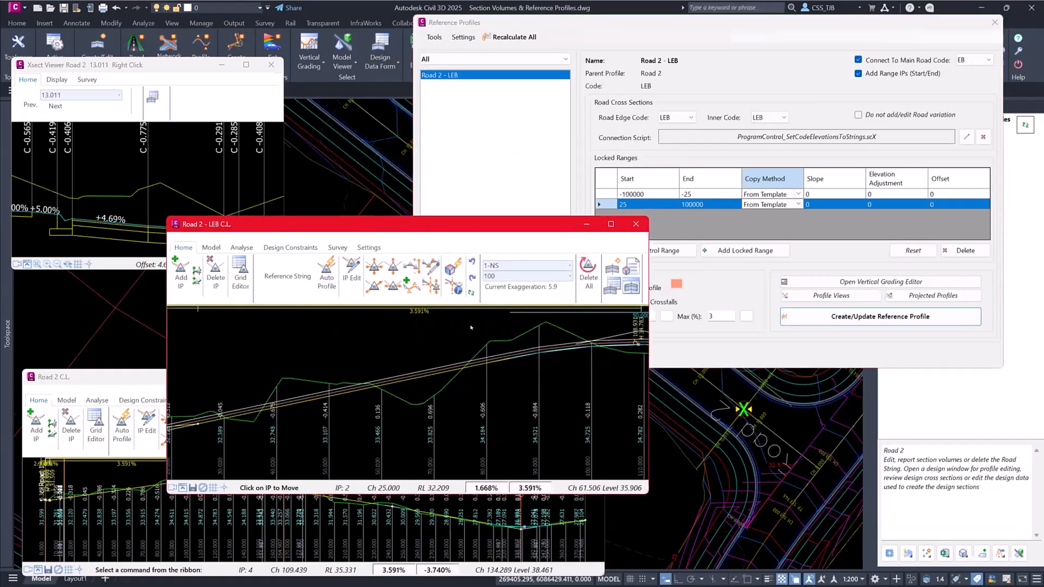
pyautogui.scroll(-1, 472, 397)
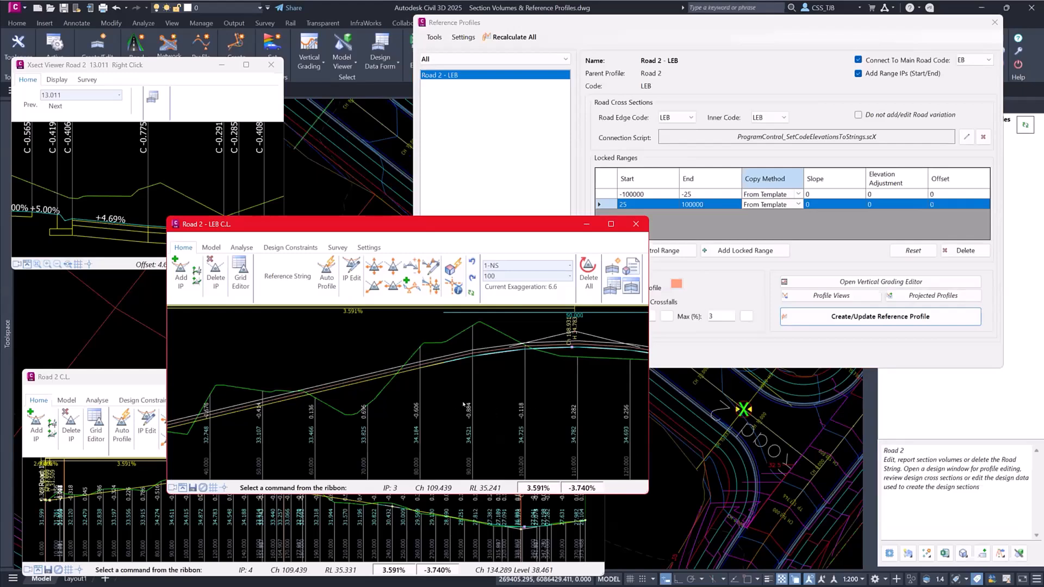
pyautogui.scroll(1, 465, 387)
pyautogui.scroll(-2, 464, 387)
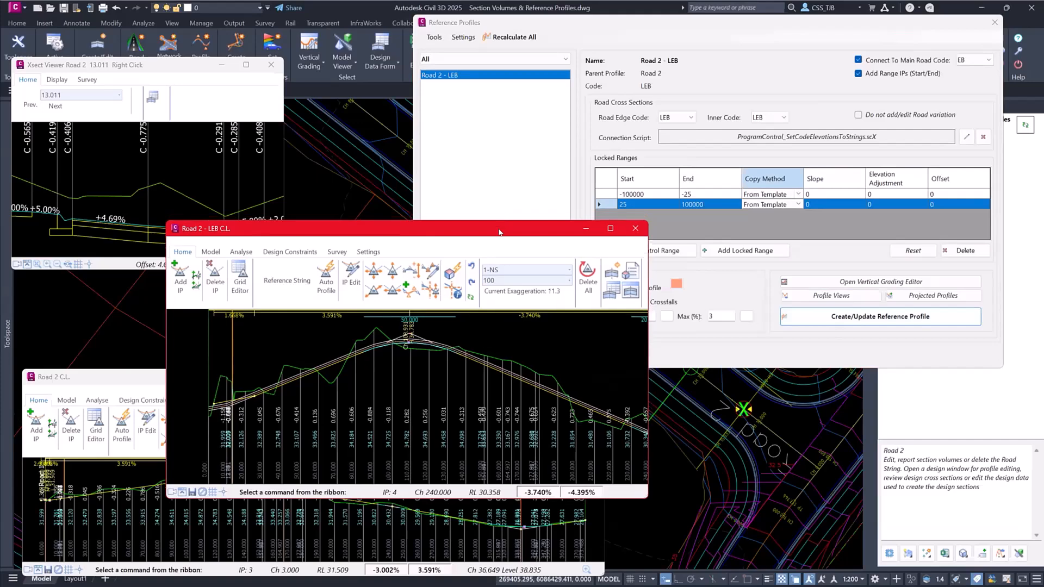
# - Rearrange the Road 2 - LEB editor and Reference Profiles windows, and open the profile of kerb return Road 1-Road 2-START-L
pyautogui.moveTo(498, 218); pyautogui.dragTo(481, 397)
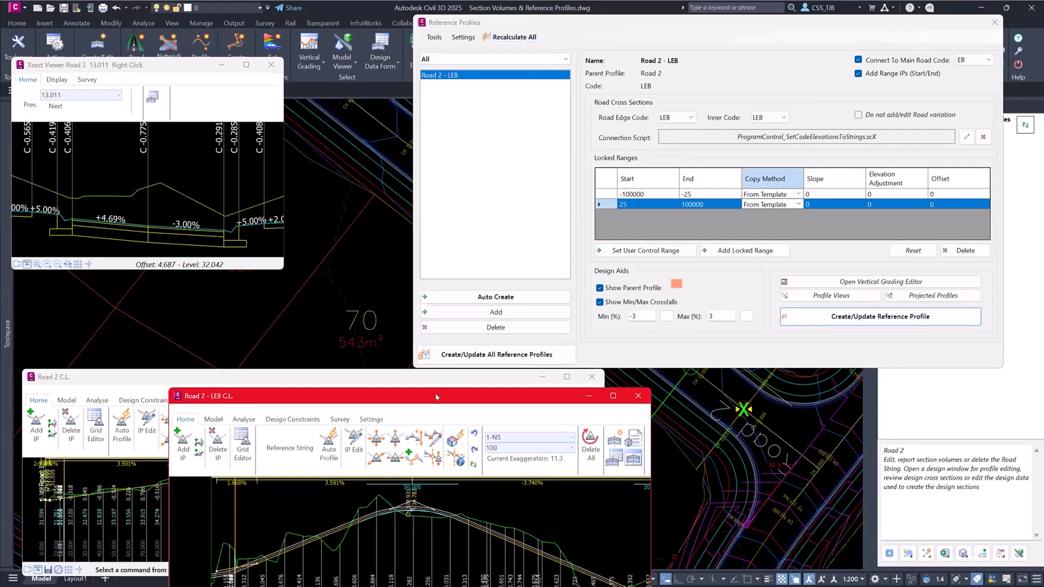
pyautogui.moveTo(435, 395); pyautogui.dragTo(463, 280)
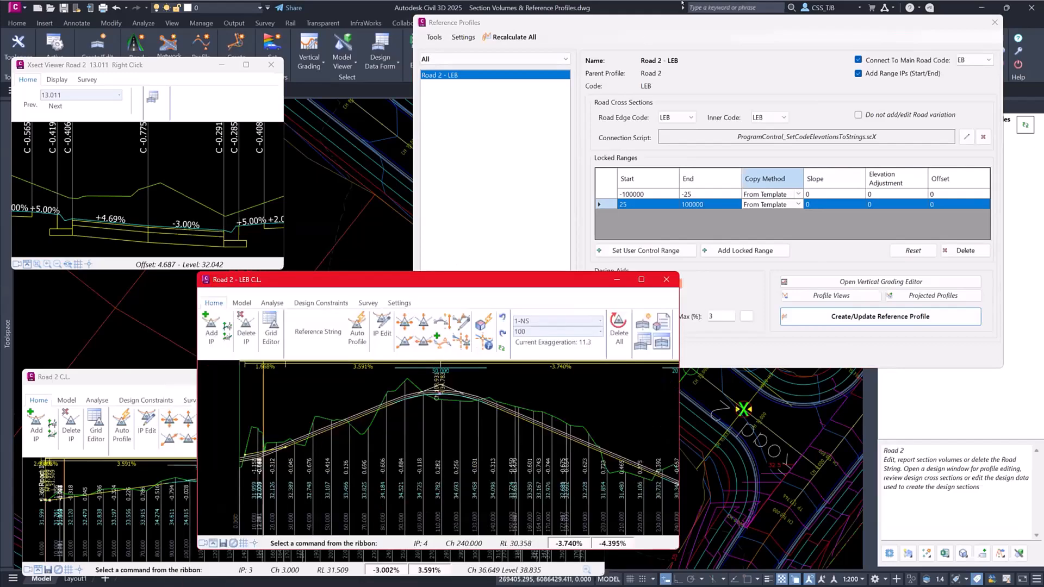
pyautogui.moveTo(725, 22); pyautogui.dragTo(615, 32)
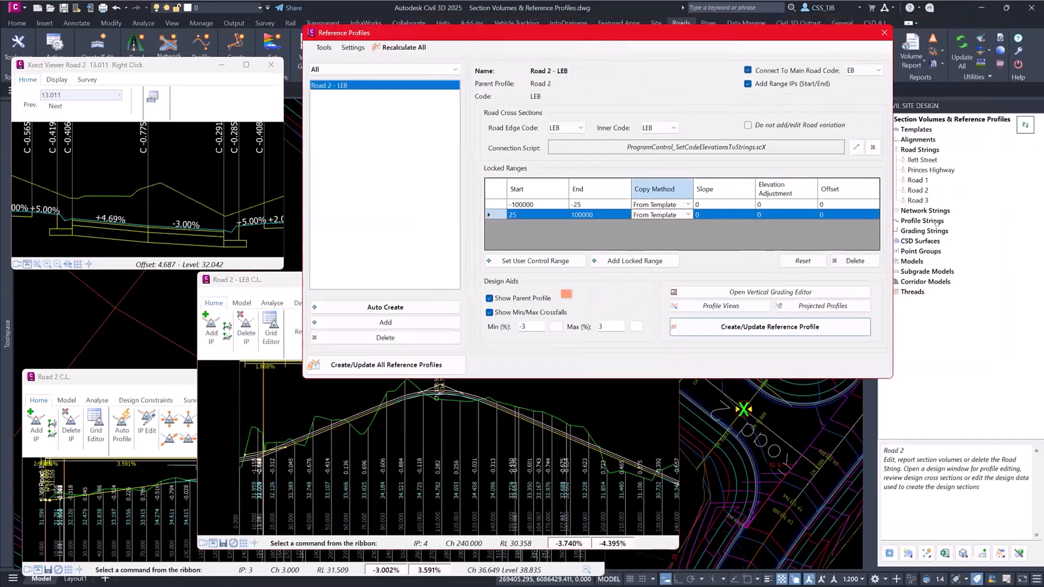
pyautogui.click(918, 211)
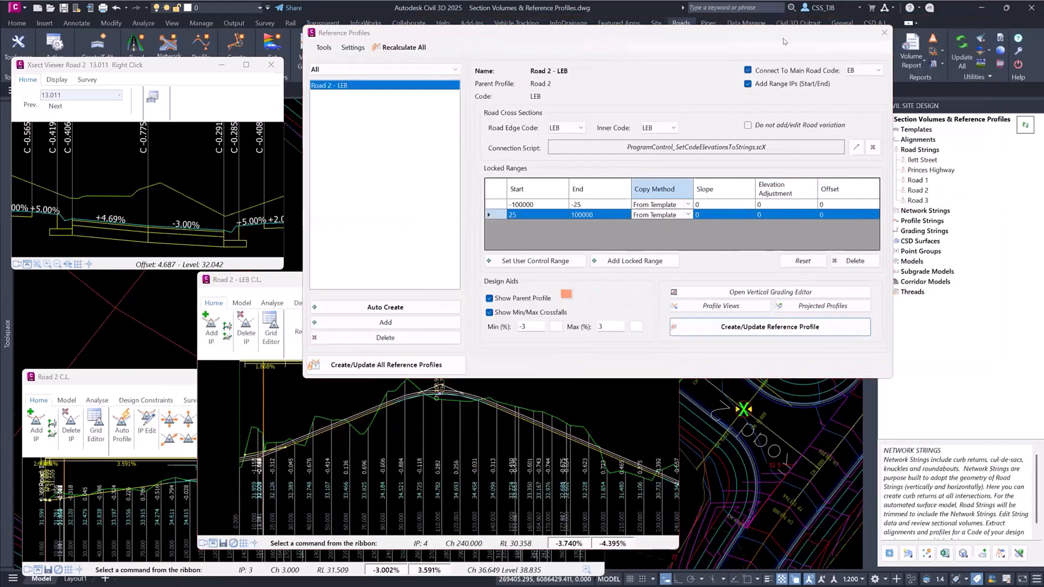
pyautogui.moveTo(778, 32); pyautogui.dragTo(732, 41)
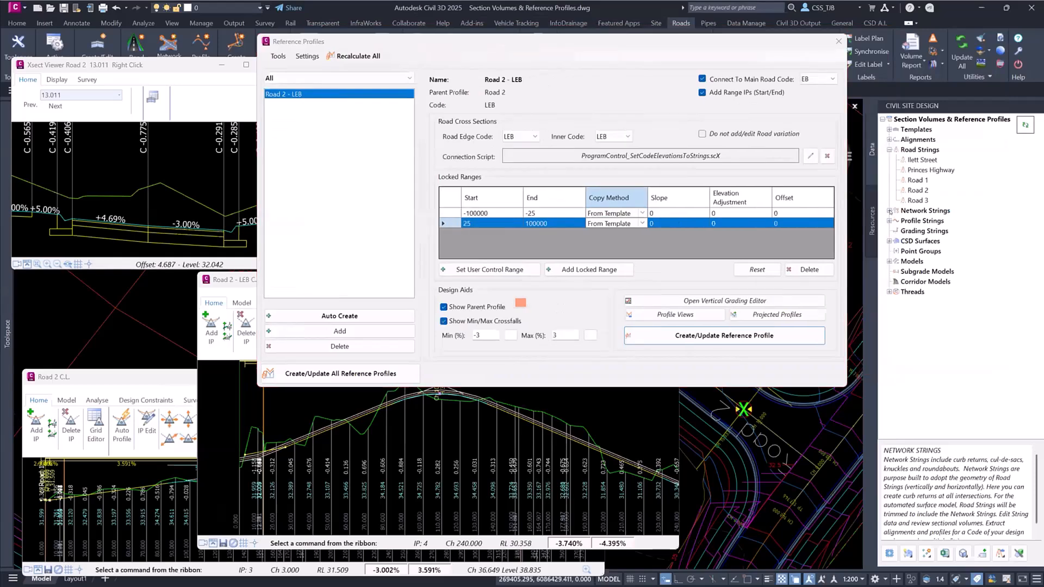
pyautogui.click(890, 211)
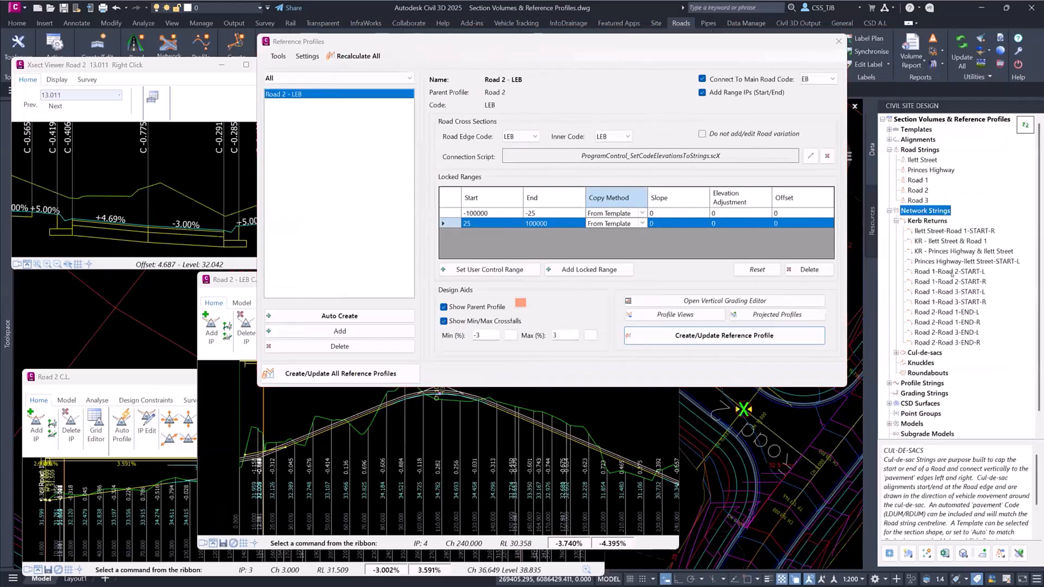
pyautogui.rightClick(948, 272)
pyautogui.click(979, 296)
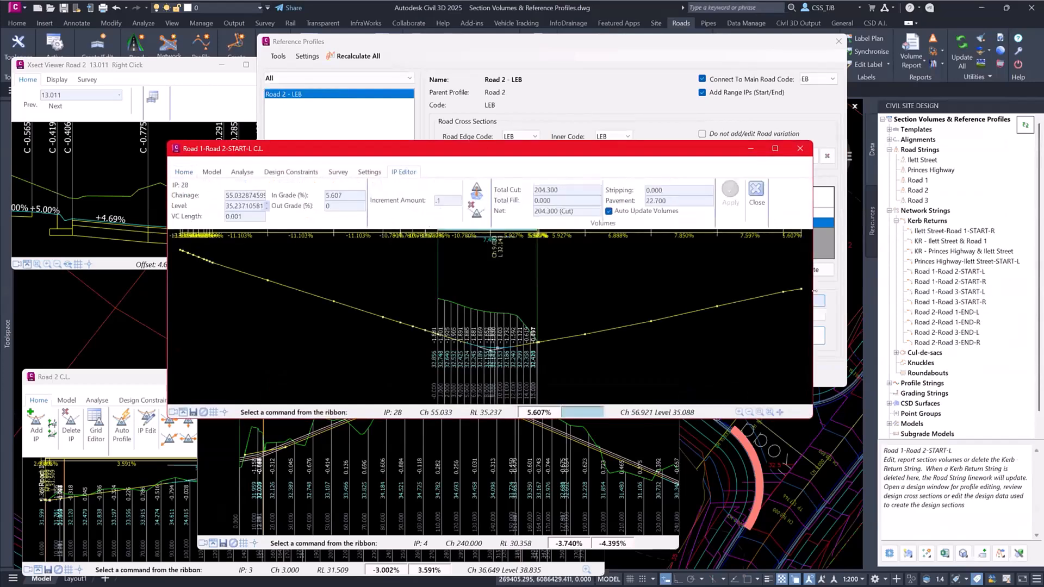
# - Narrow the Road 1-Road 2-START-L profile window, close its IP Editor and place the window beside the other profiles
pyautogui.moveTo(807, 281); pyautogui.dragTo(481, 281)
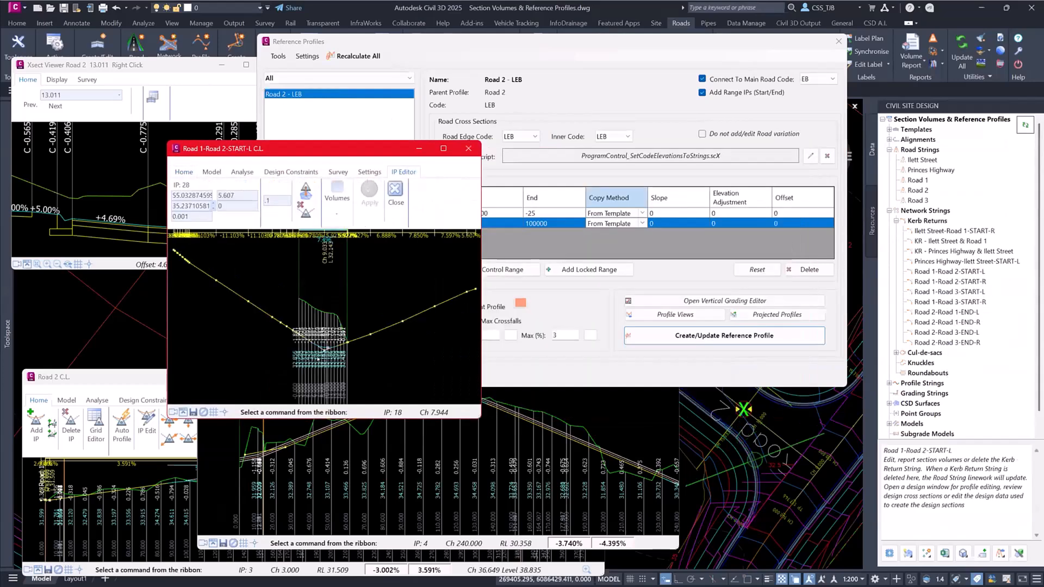
pyautogui.scroll(4, 247, 342)
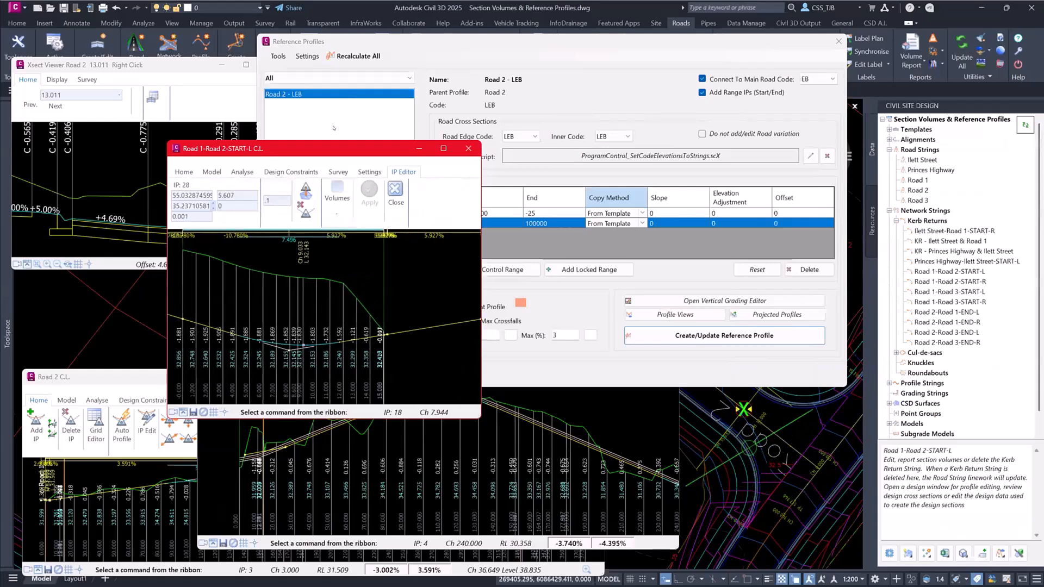
pyautogui.click(398, 193)
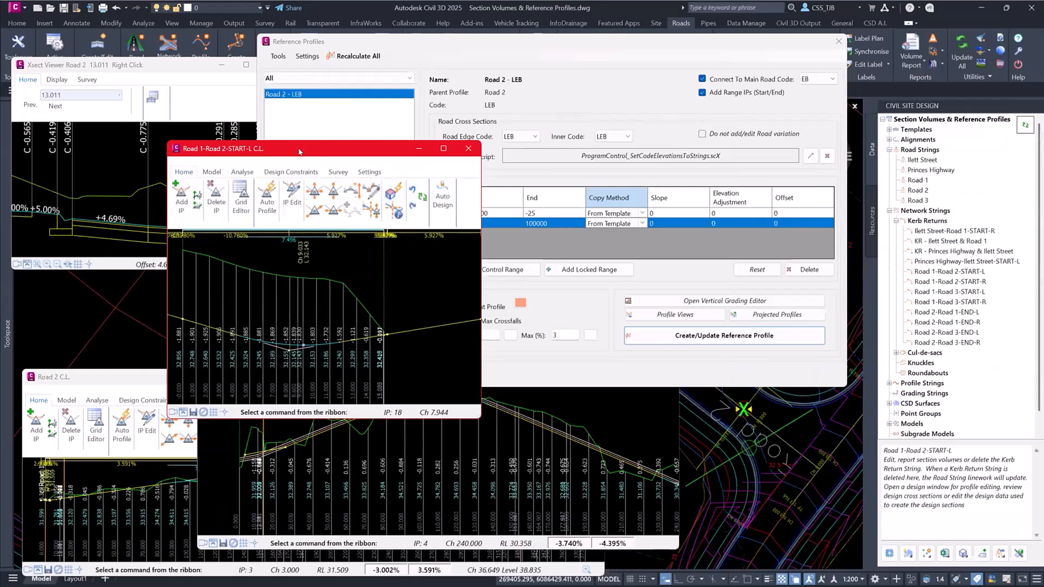
pyautogui.moveTo(299, 151); pyautogui.dragTo(140, 91)
# - Move the Reference Profiles window clear of the object tree and refresh the project so the kerb return profile updates
pyautogui.click(481, 46)
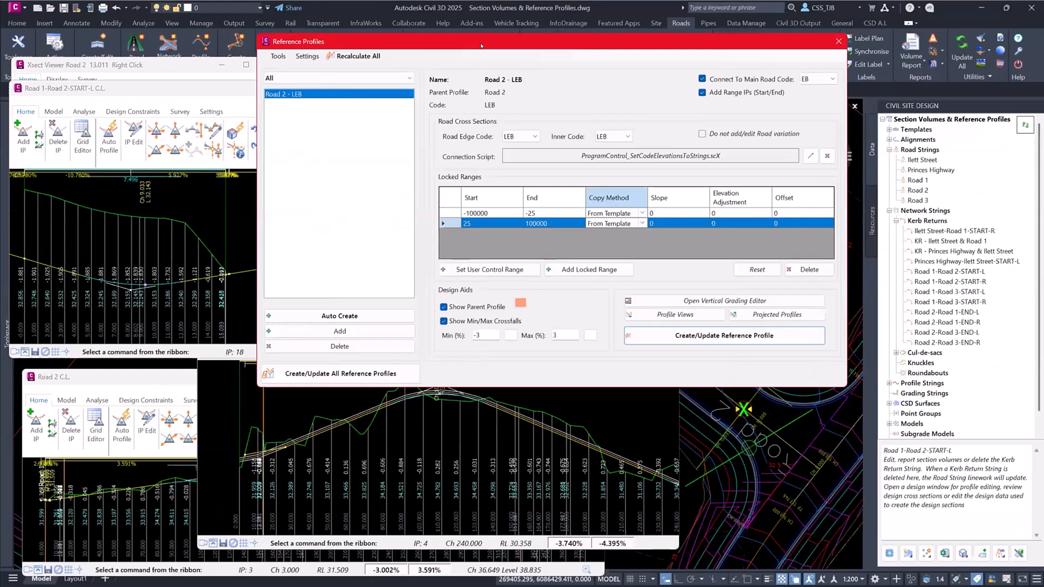
pyautogui.moveTo(481, 45); pyautogui.dragTo(642, 31)
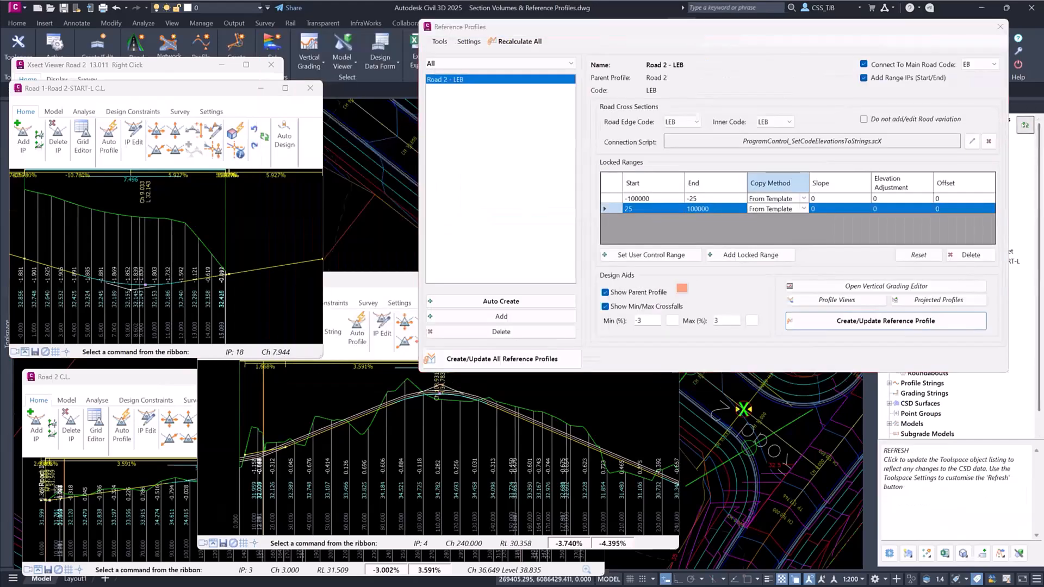
pyautogui.click(1025, 126)
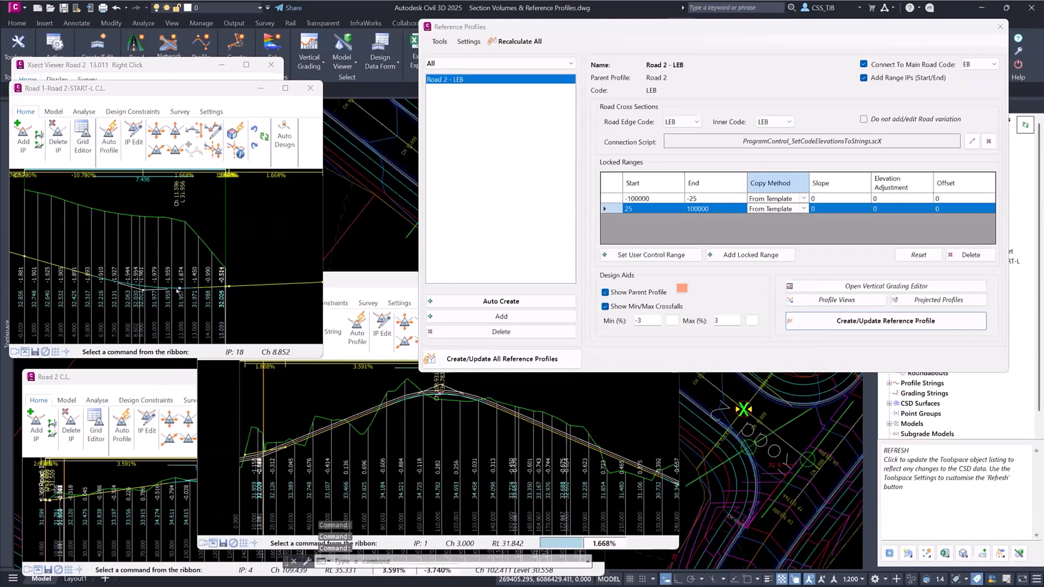
# - Set the second locked range of Road 2 - LEB to start at 35 and update the reference profile
pyautogui.click(383, 283)
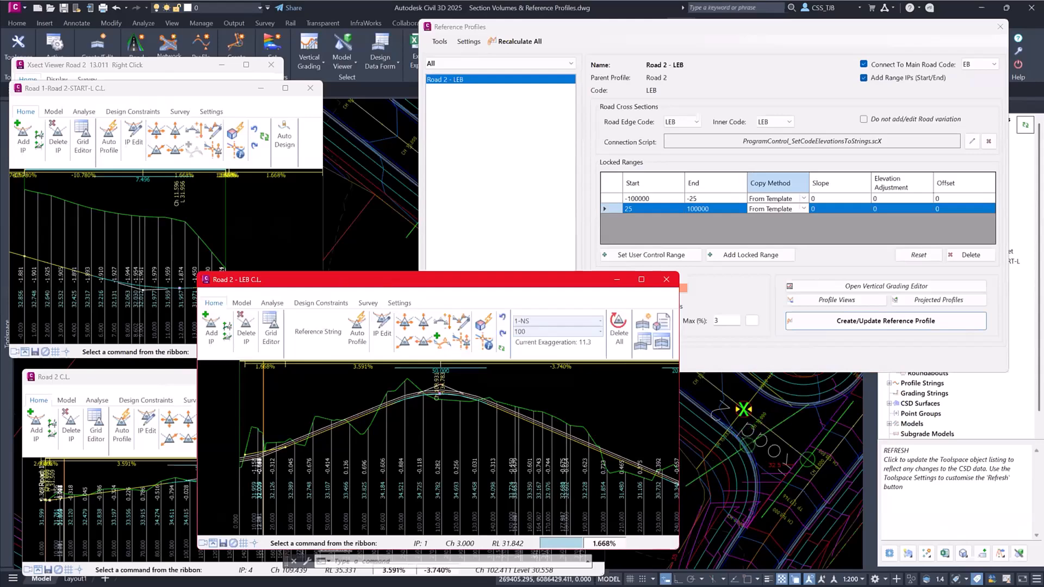
pyautogui.scroll(3, 352, 456)
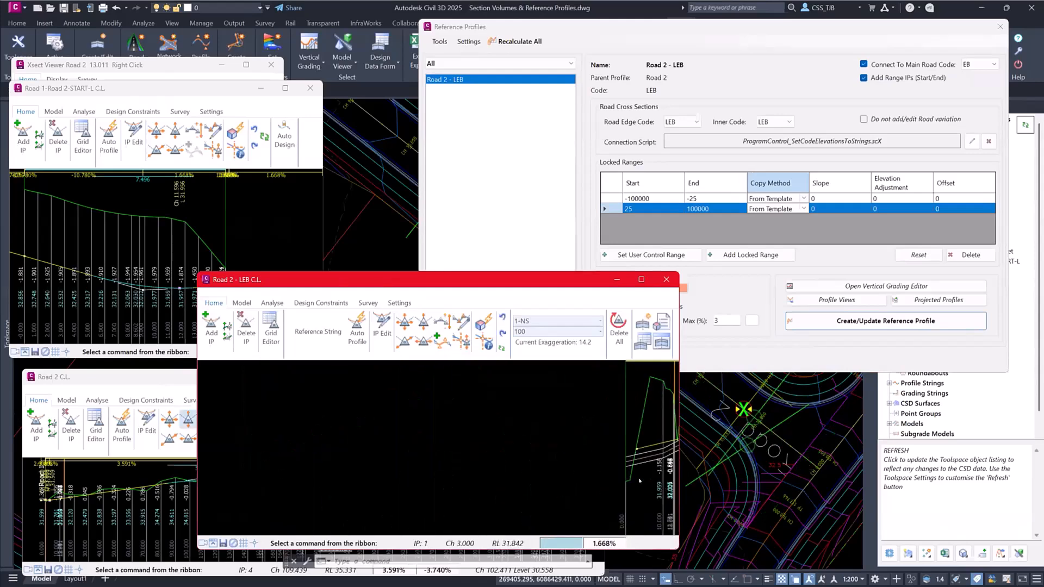
pyautogui.scroll(2, 364, 453)
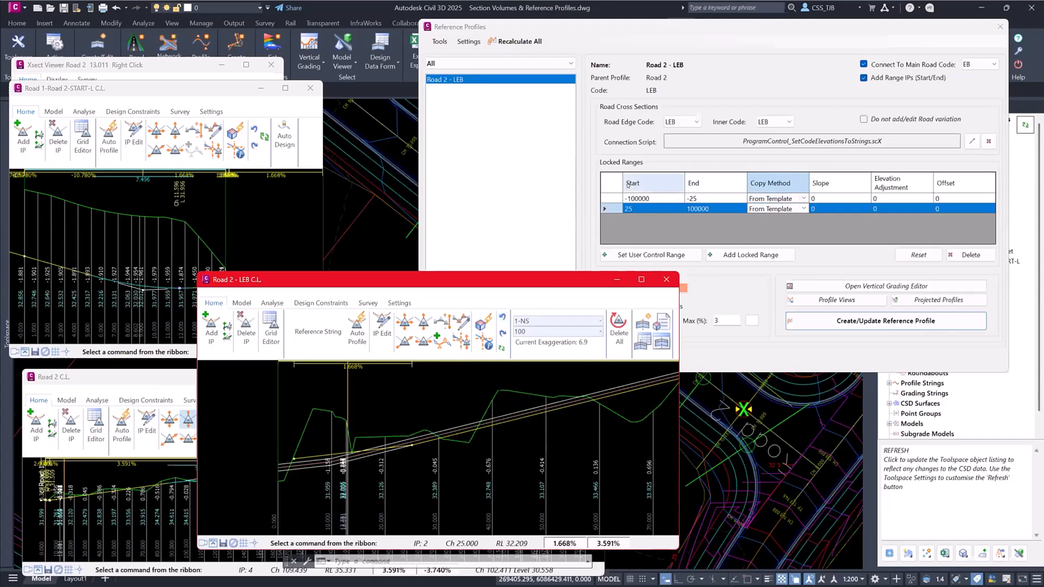
pyautogui.click(647, 209)
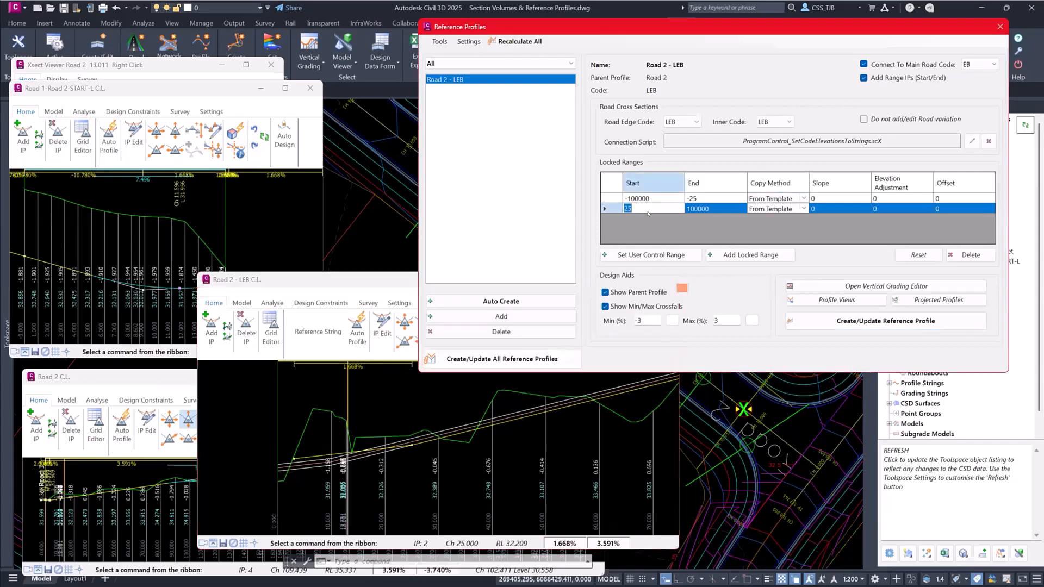
pyautogui.write('35')
pyautogui.click(898, 318)
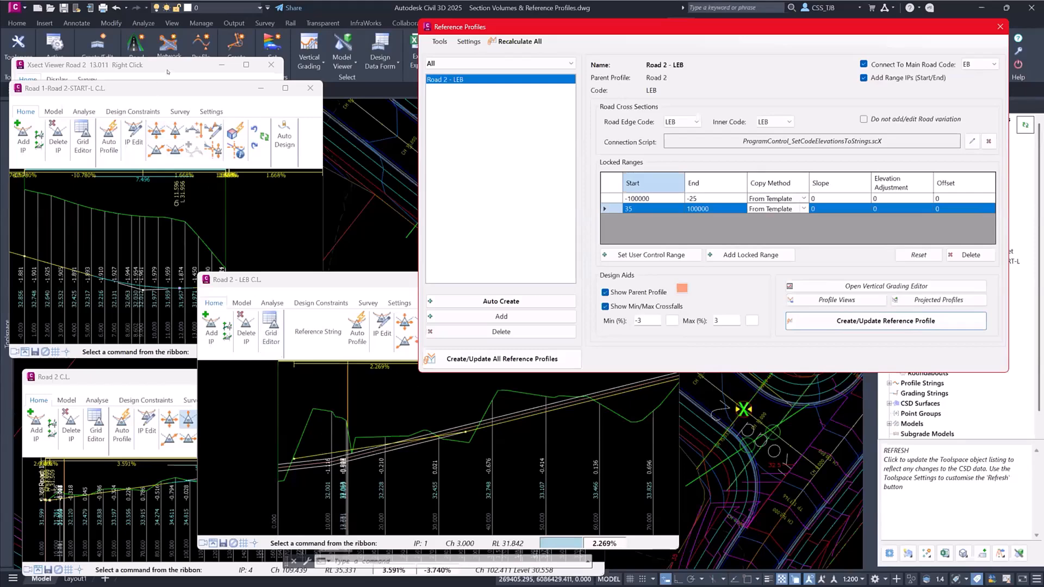
# - Step through Road 2's cross sections to chainage 150 and examine the crossfalls on both sides
pyautogui.click(168, 67)
pyautogui.press('Right')
pyautogui.press('Right')
pyautogui.press('Right')
pyautogui.press('Right')
pyautogui.press('Right')
pyautogui.press('Right')
pyautogui.press('Right')
pyautogui.press('Right')
pyautogui.press('Right')
pyautogui.press('Right')
pyautogui.press('Right')
pyautogui.press('Right')
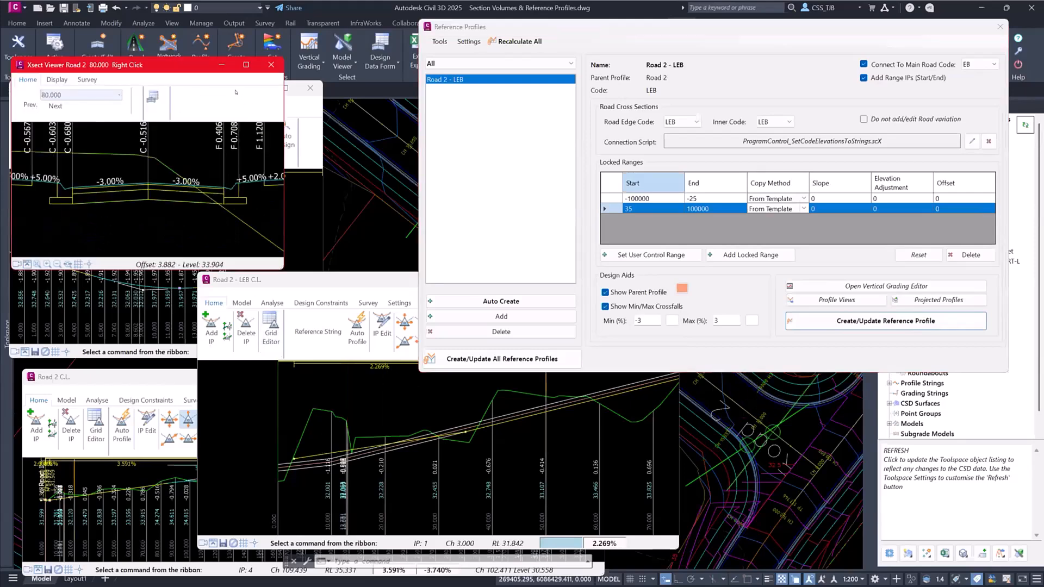
pyautogui.press('Right')
pyautogui.press('Right')
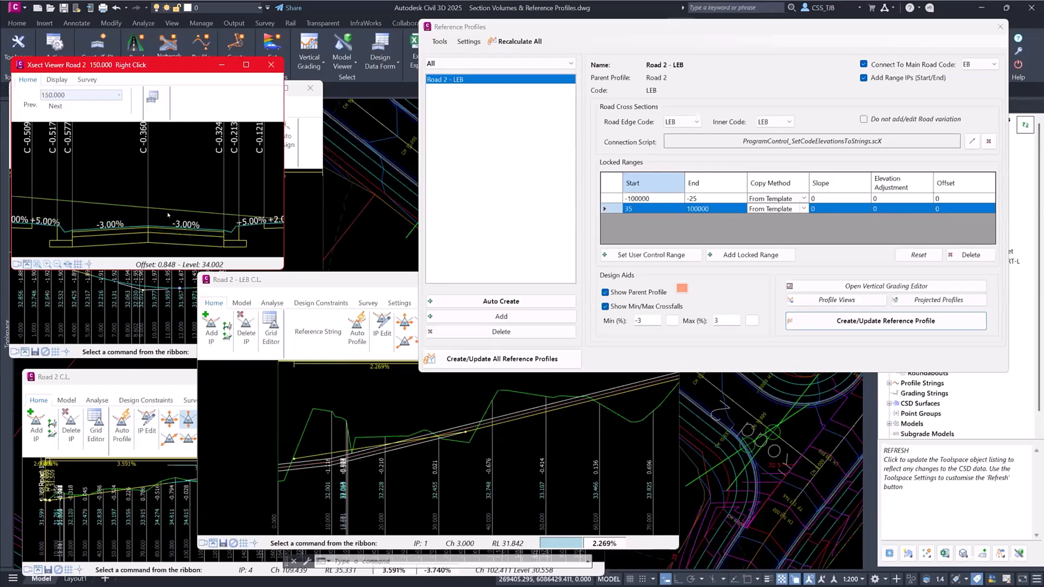
# - Set the 35 to 100000 locked range to Slope + Elevation with slope 3, update the reference profile and review it along the road
pyautogui.click(760, 211)
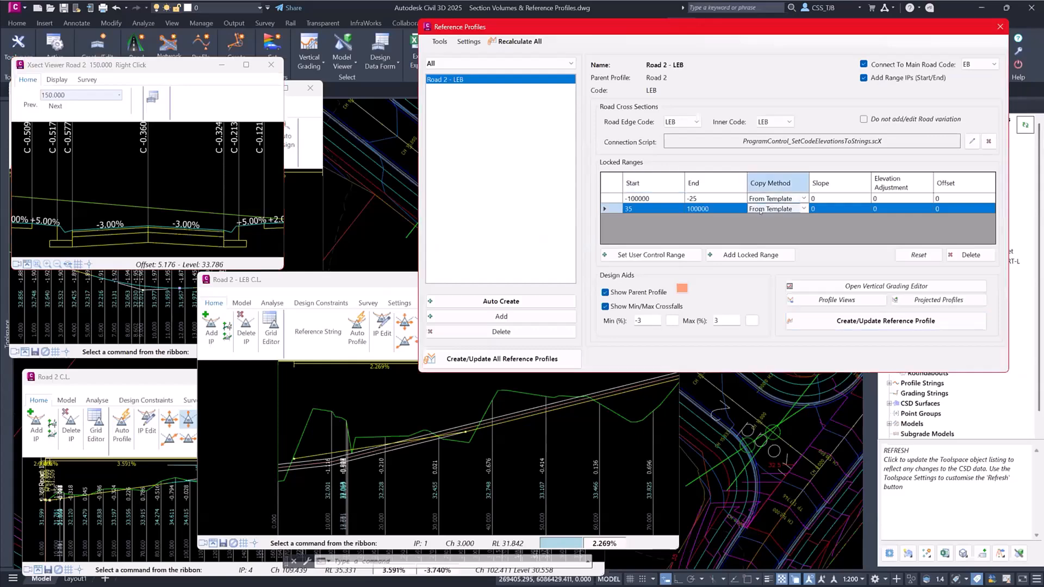
pyautogui.click(804, 211)
pyautogui.click(772, 228)
pyautogui.click(814, 209)
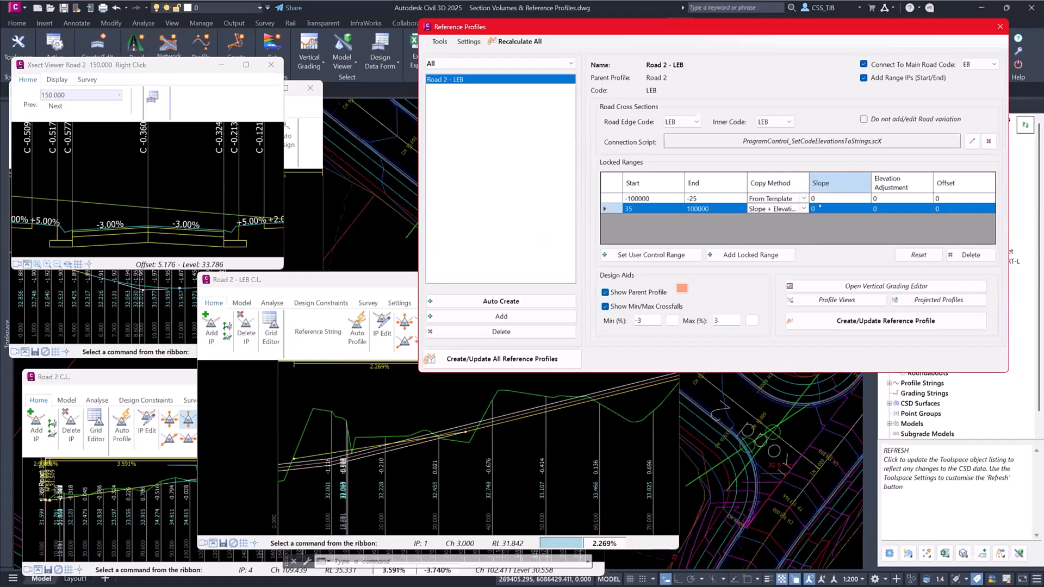
pyautogui.write('3')
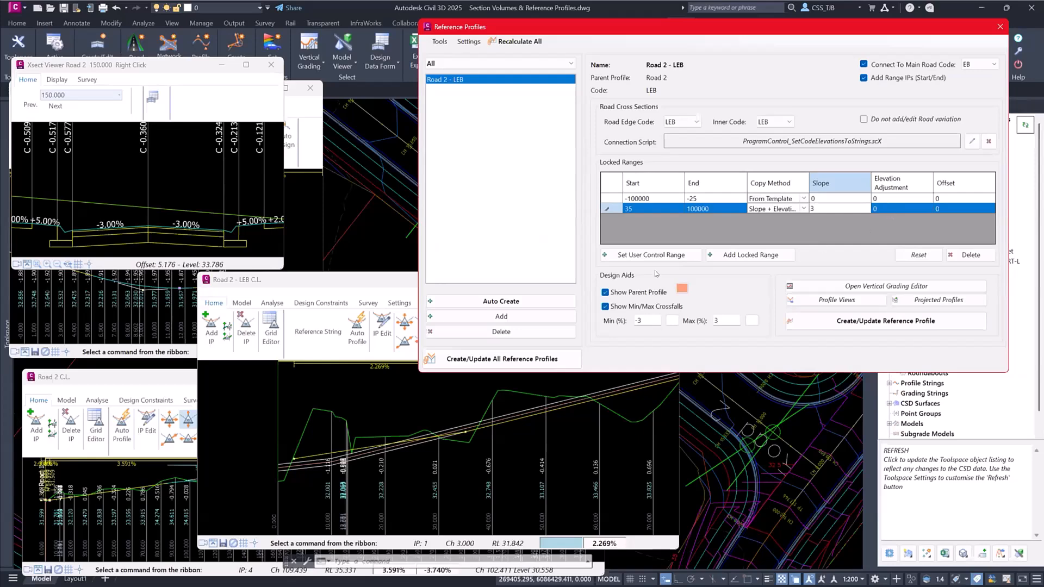
pyautogui.click(881, 317)
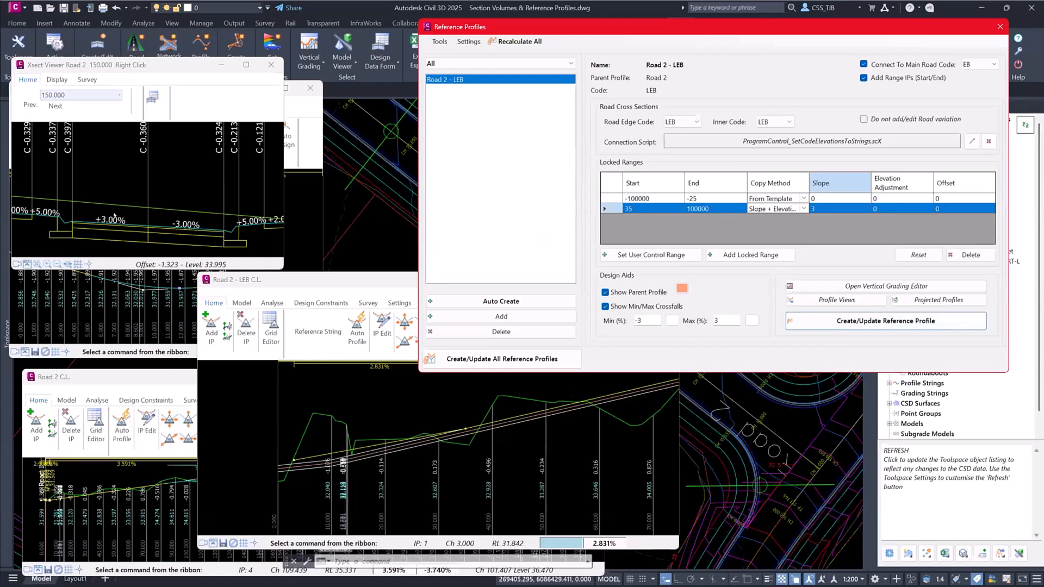
pyautogui.moveTo(517, 396); pyautogui.dragTo(217, 439, button='middle')
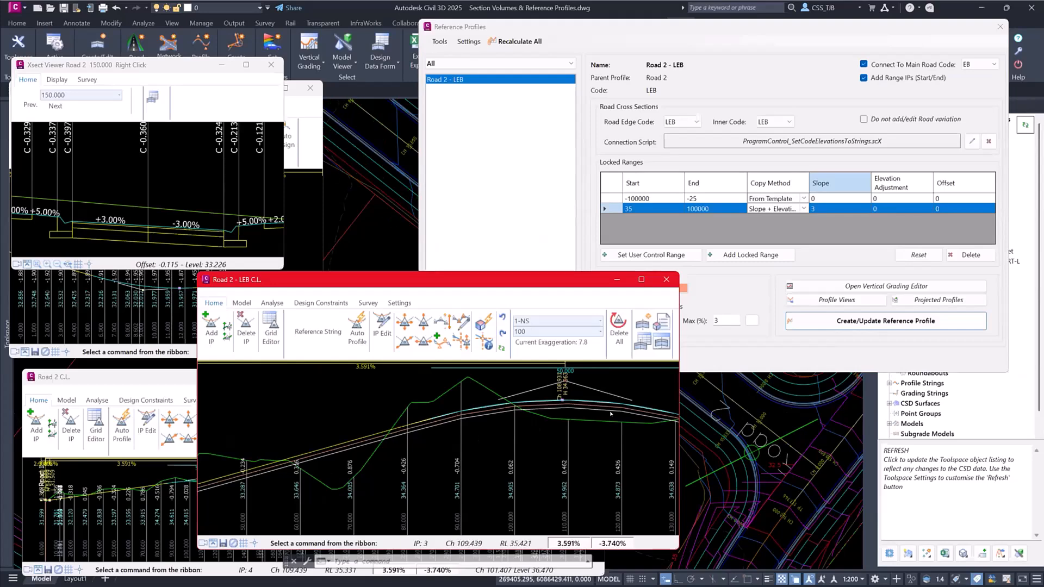
pyautogui.moveTo(610, 415); pyautogui.dragTo(531, 421, button='middle')
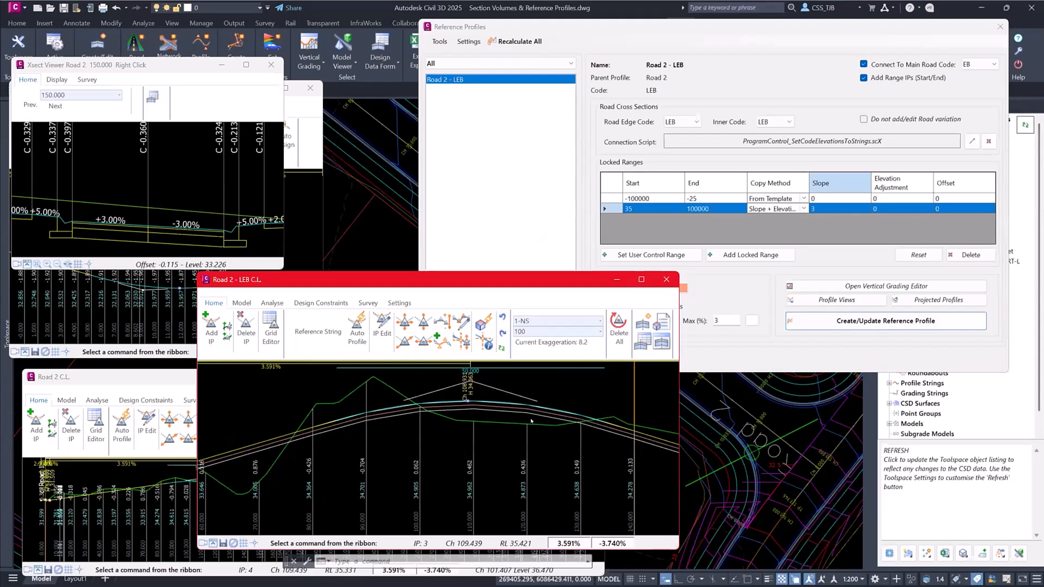
pyautogui.moveTo(260, 425); pyautogui.dragTo(526, 421, button='middle')
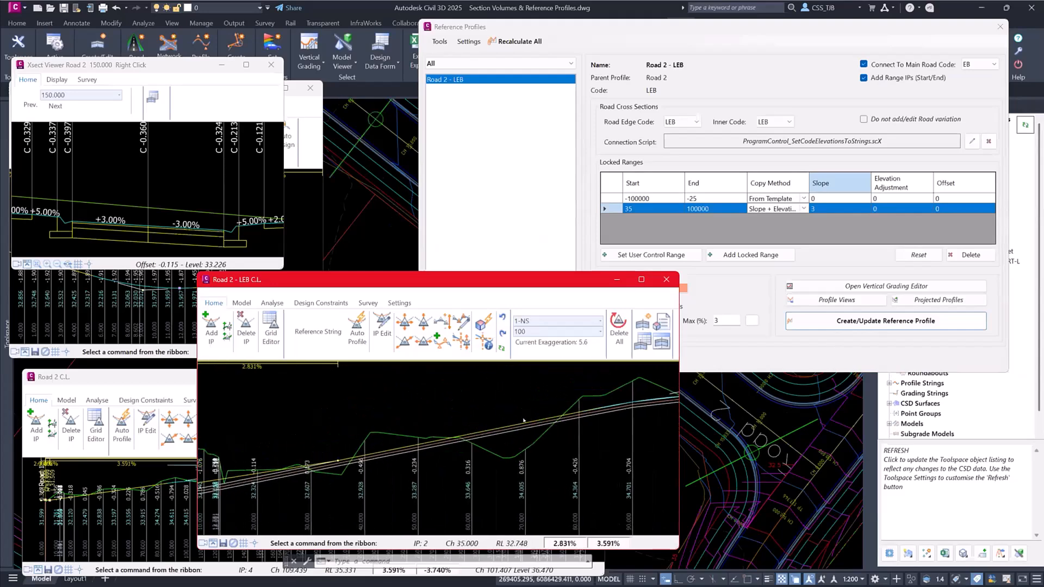
pyautogui.moveTo(331, 442); pyautogui.dragTo(489, 440, button='middle')
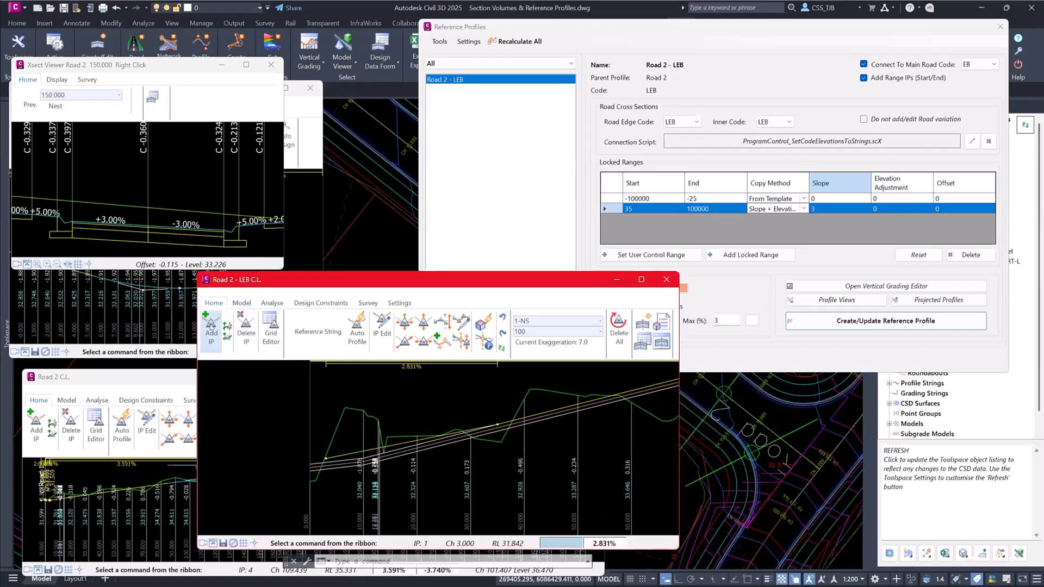
# - Add an IP between the first two IPs of Road 2 - LEB with VC length 5, in grade -1 and out grade 5.5
pyautogui.click(212, 327)
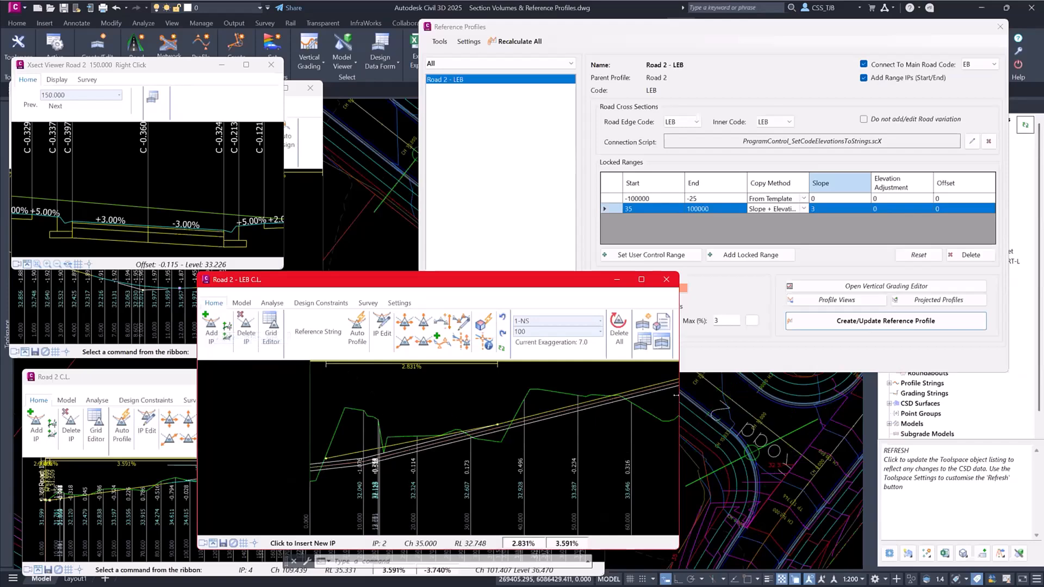
pyautogui.moveTo(675, 395); pyautogui.dragTo(977, 396)
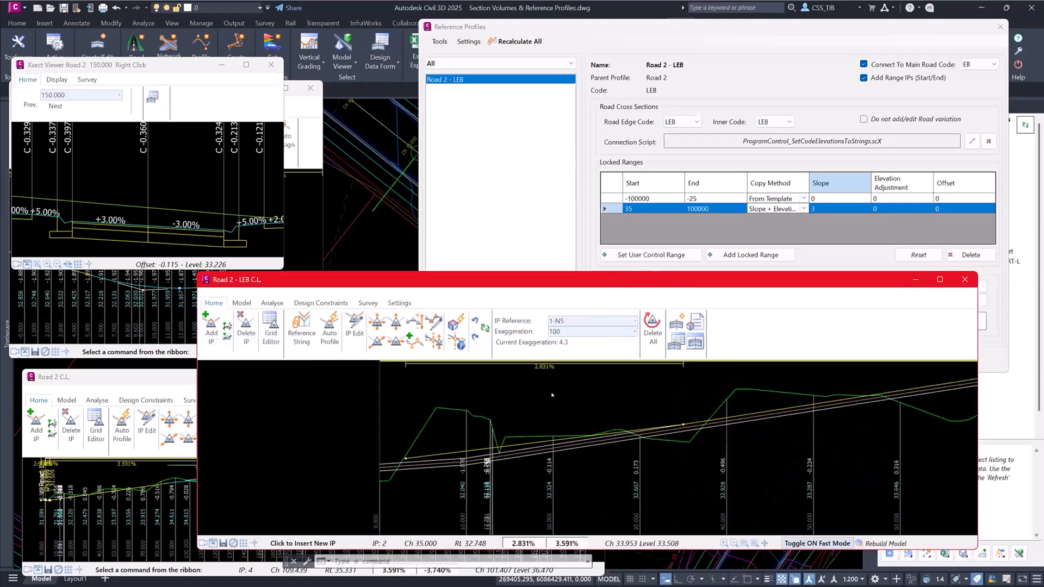
pyautogui.click(471, 456)
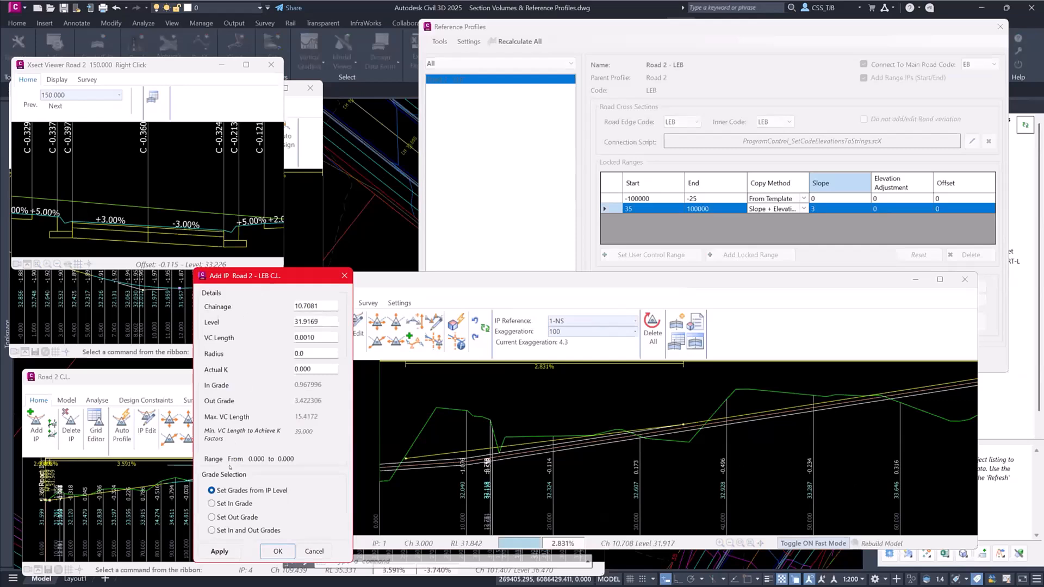
pyautogui.click(212, 530)
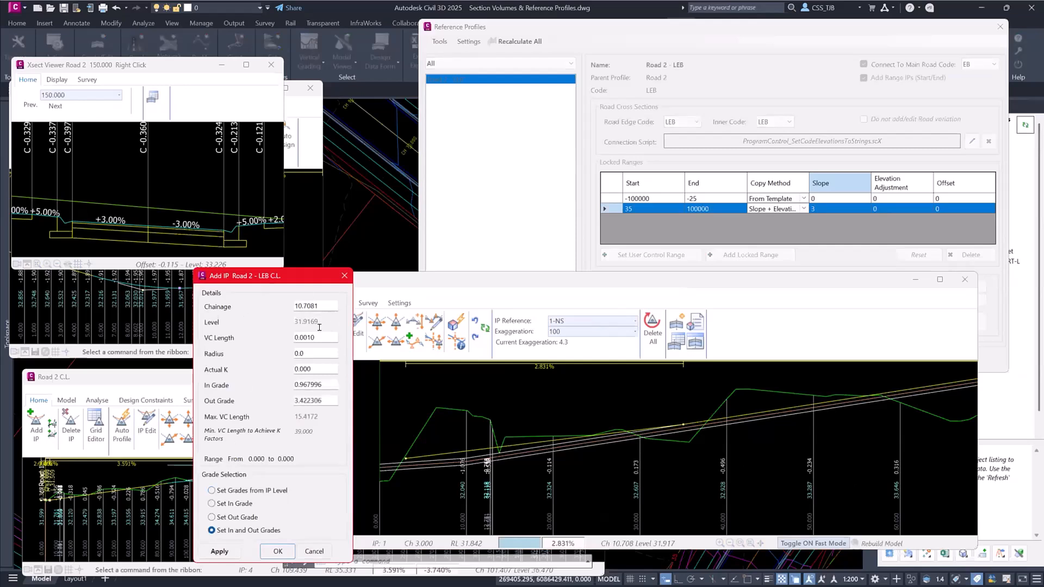
pyautogui.moveTo(320, 337); pyautogui.dragTo(265, 342)
pyautogui.write('5')
pyautogui.moveTo(327, 381); pyautogui.dragTo(273, 388)
pyautogui.write('-1')
pyautogui.press('Tab')
pyautogui.write('5.5')
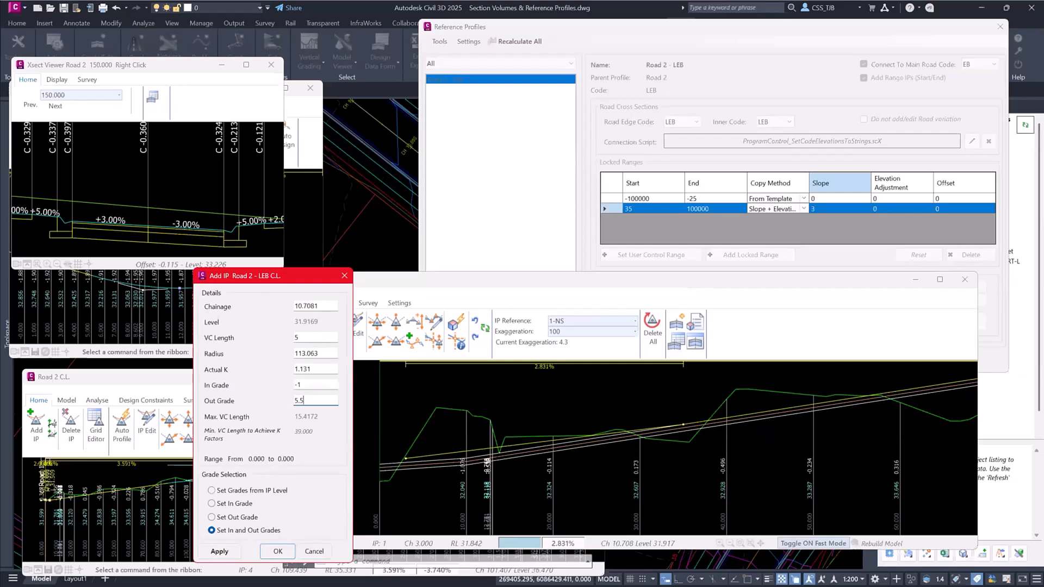
pyautogui.click(219, 551)
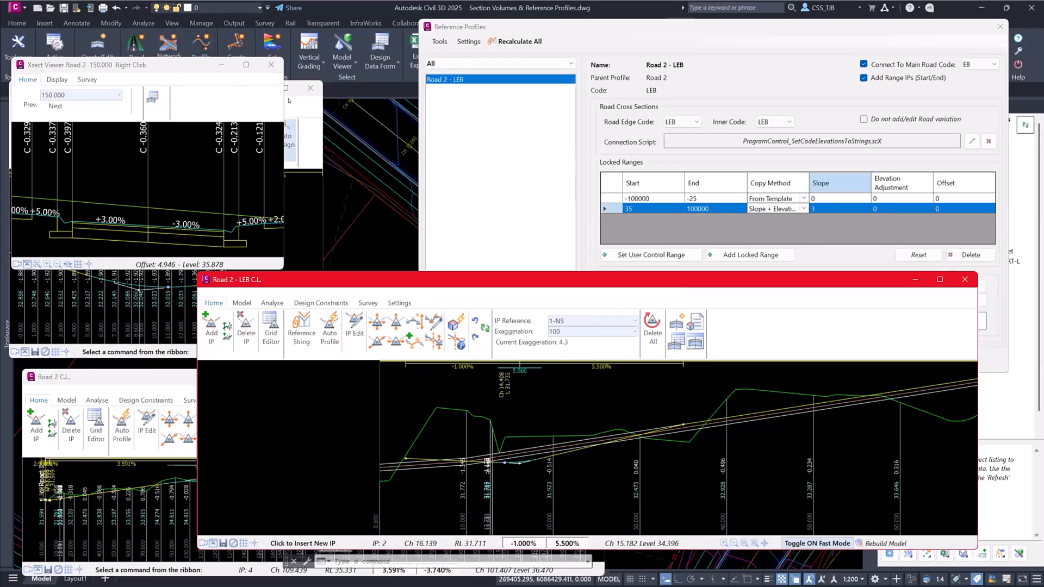
# - Bring the Road 1-Road 2-START-L profile forward and refresh the project to update the kerb return from the edited lane edge
pyautogui.click(313, 104)
pyautogui.click(1025, 124)
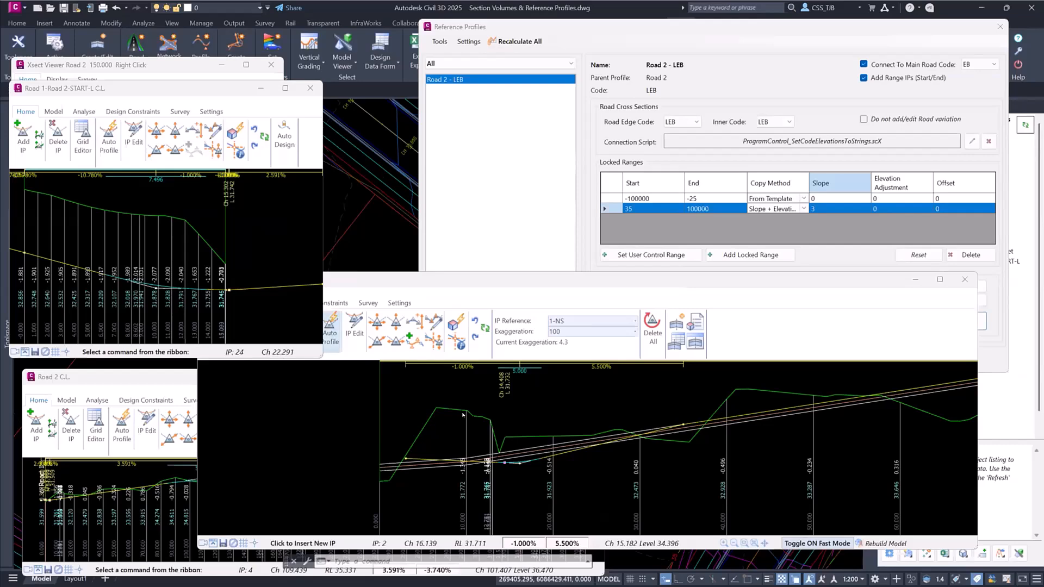
# - Step through Road 2's cross sections from chainage 0 to 90 and examine how the left lane crossfall changes
pyautogui.click(149, 65)
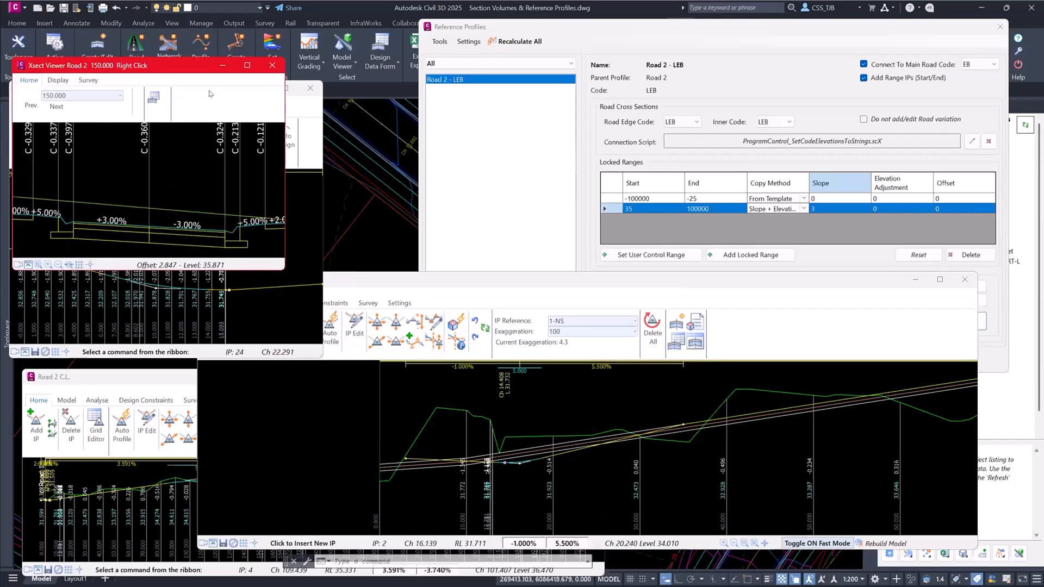
pyautogui.scroll(5, 202, 101)
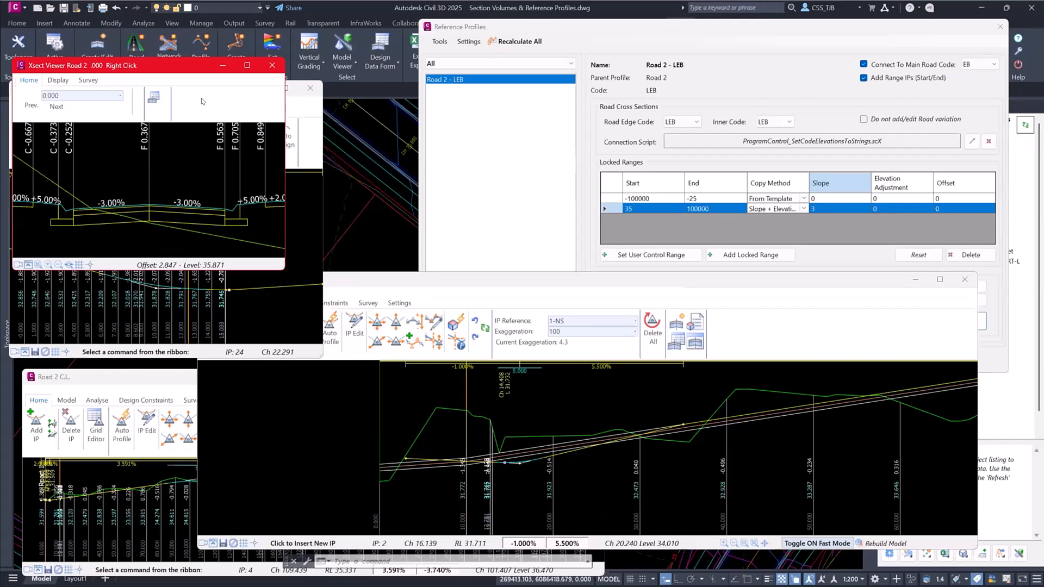
pyautogui.scroll(-1, 203, 101)
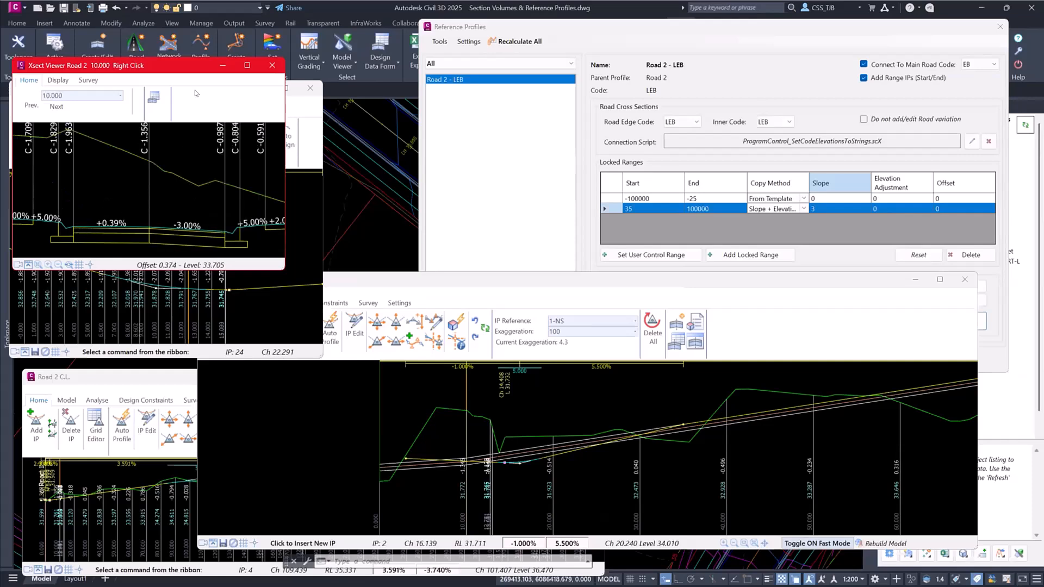
pyautogui.scroll(-2, 197, 93)
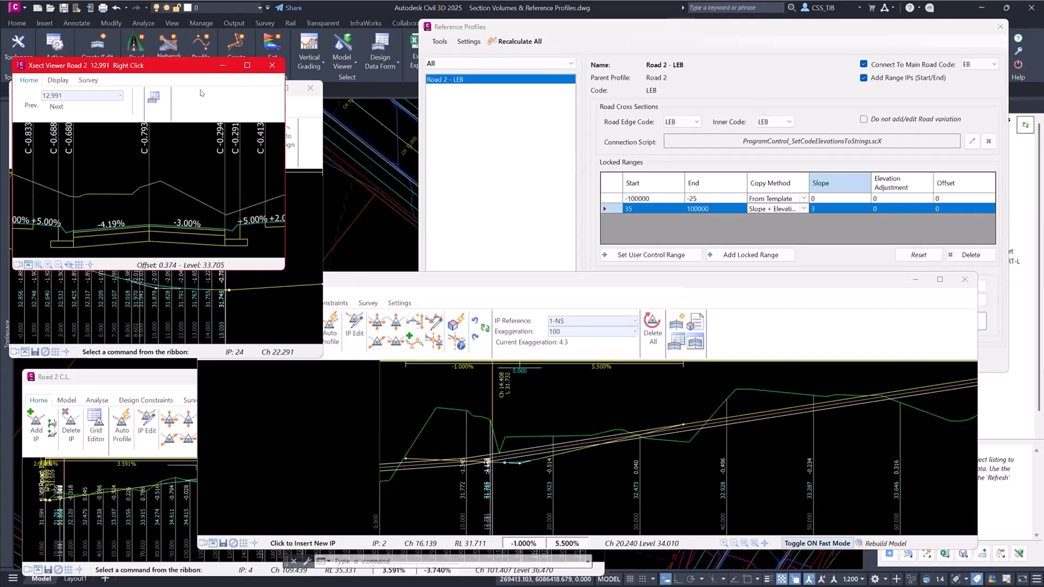
pyautogui.scroll(-4, 200, 93)
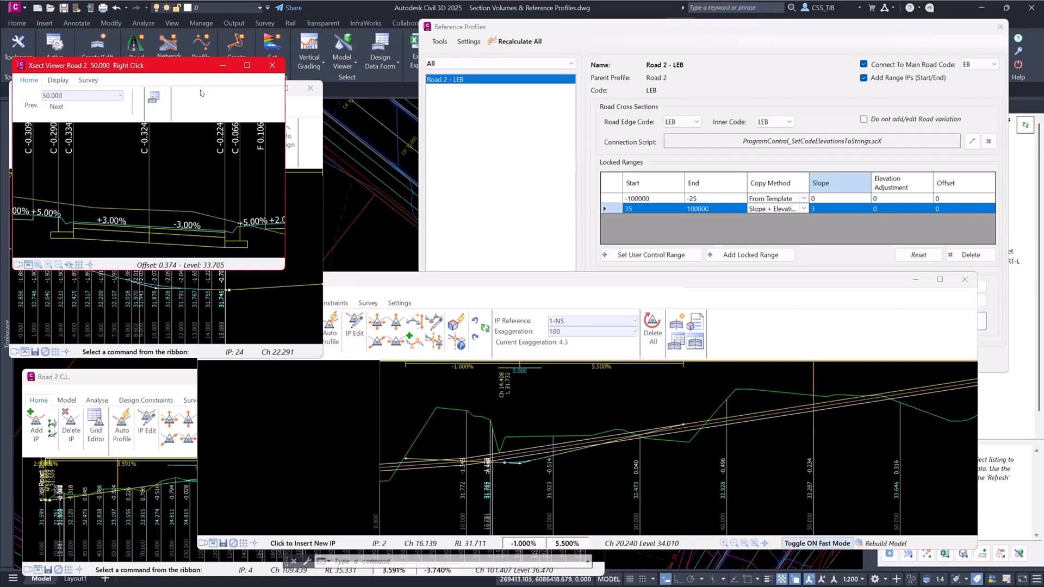
pyautogui.scroll(-4, 200, 93)
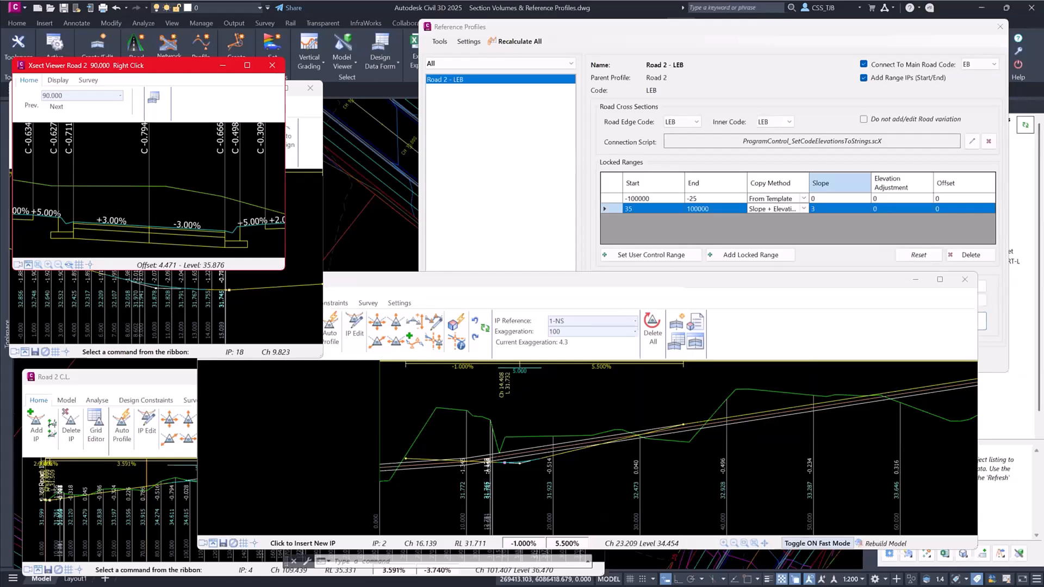
# - Move the second IP of Road 2 - LEB vertically to about RL 31.75, then refresh the project and check the Road 1-Road 2-START-L profile
pyautogui.click(396, 324)
pyautogui.click(519, 462)
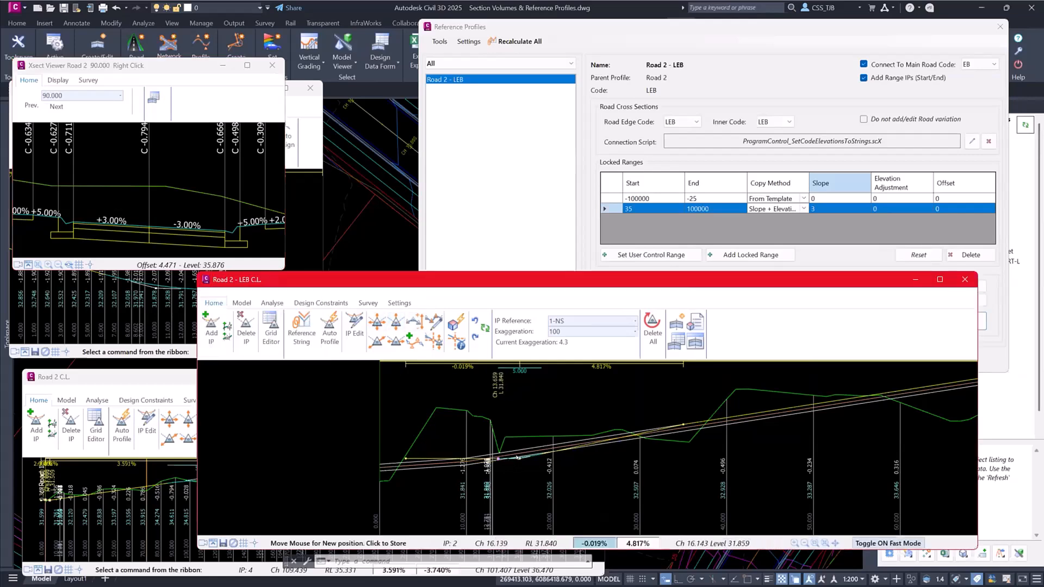
pyautogui.click(502, 461)
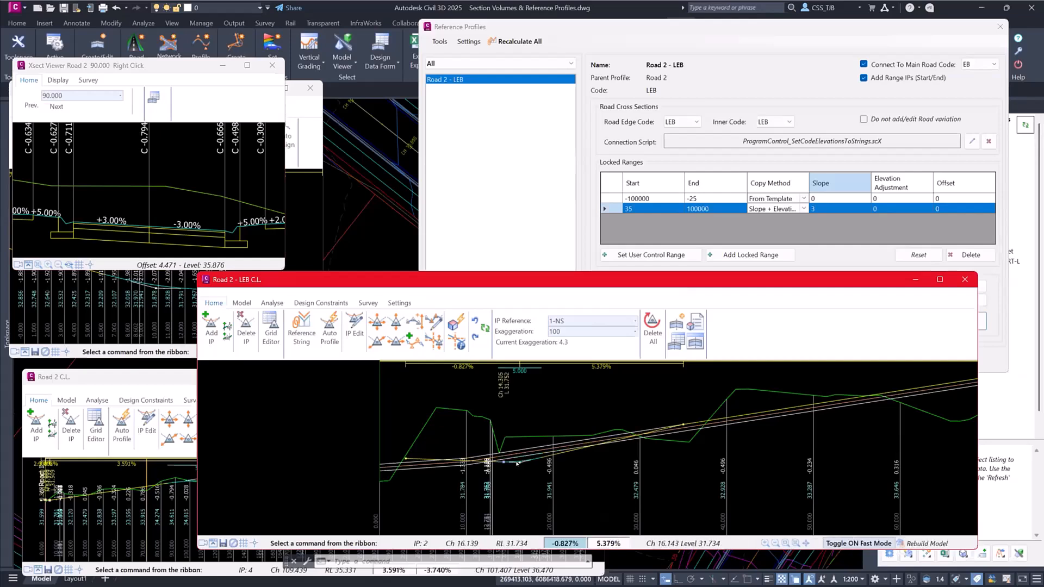
pyautogui.click(396, 325)
pyautogui.click(503, 461)
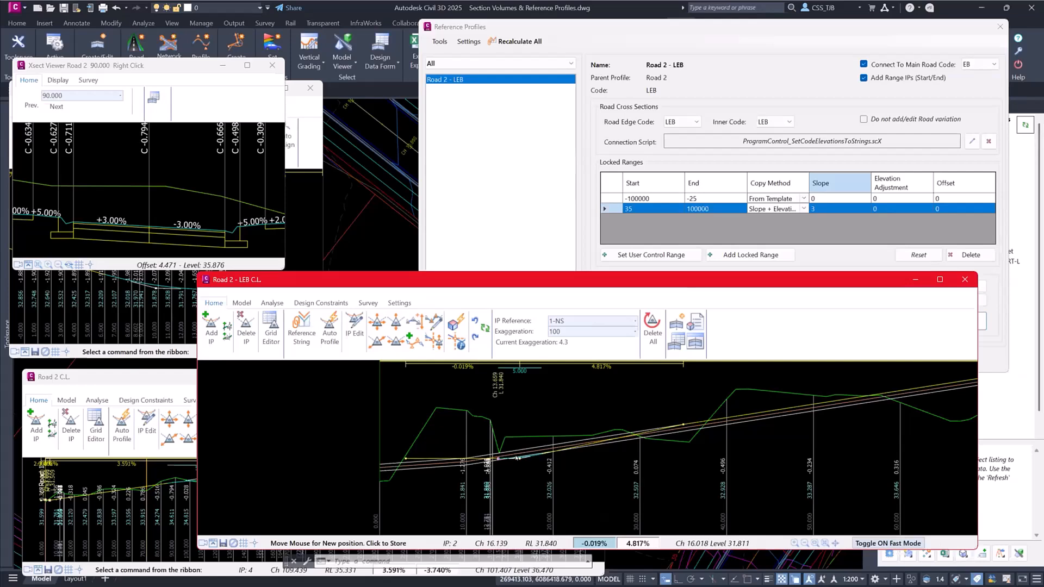
pyautogui.click(516, 462)
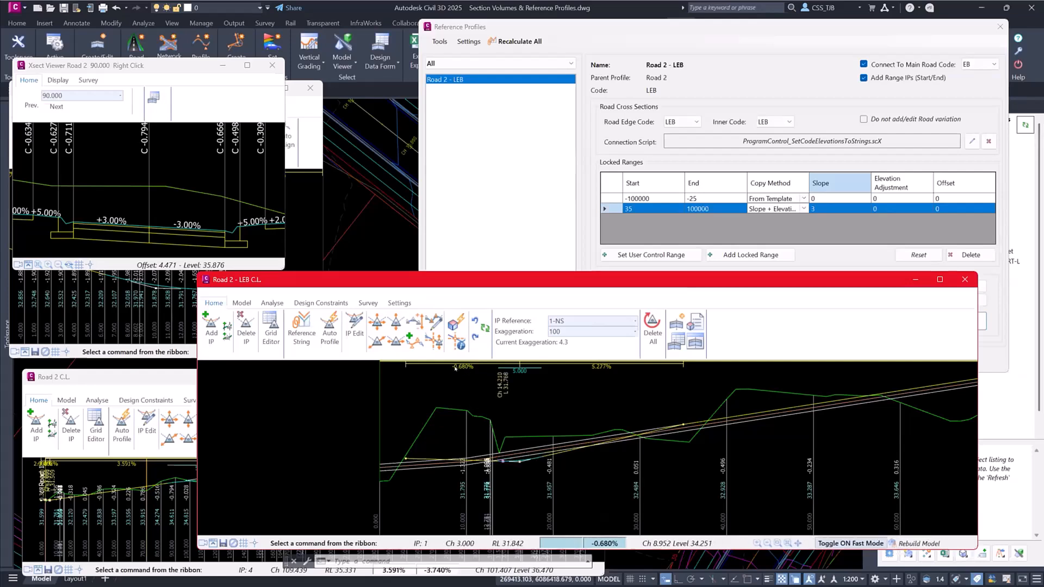
pyautogui.click(1023, 124)
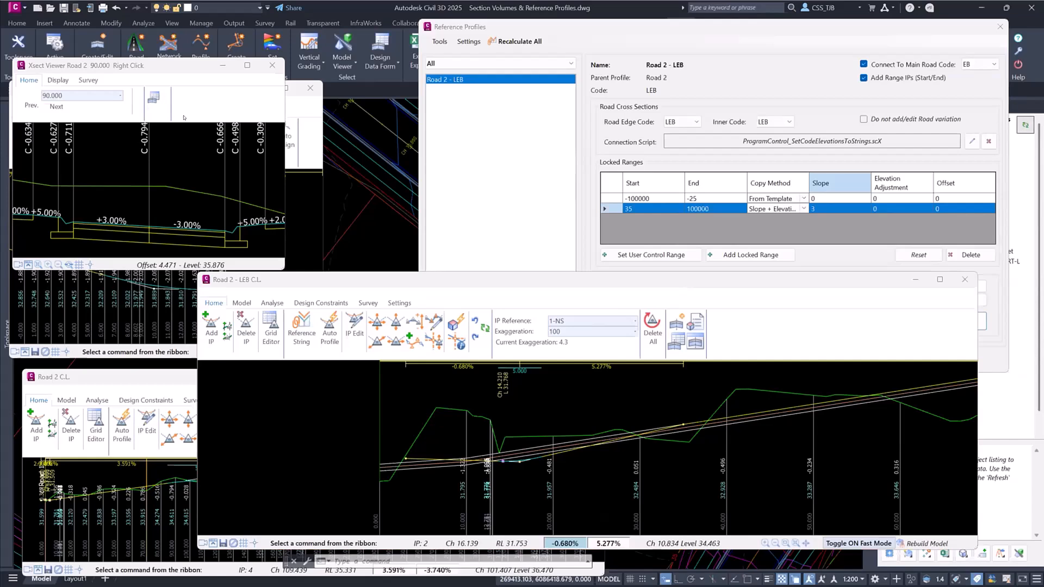
pyautogui.click(296, 108)
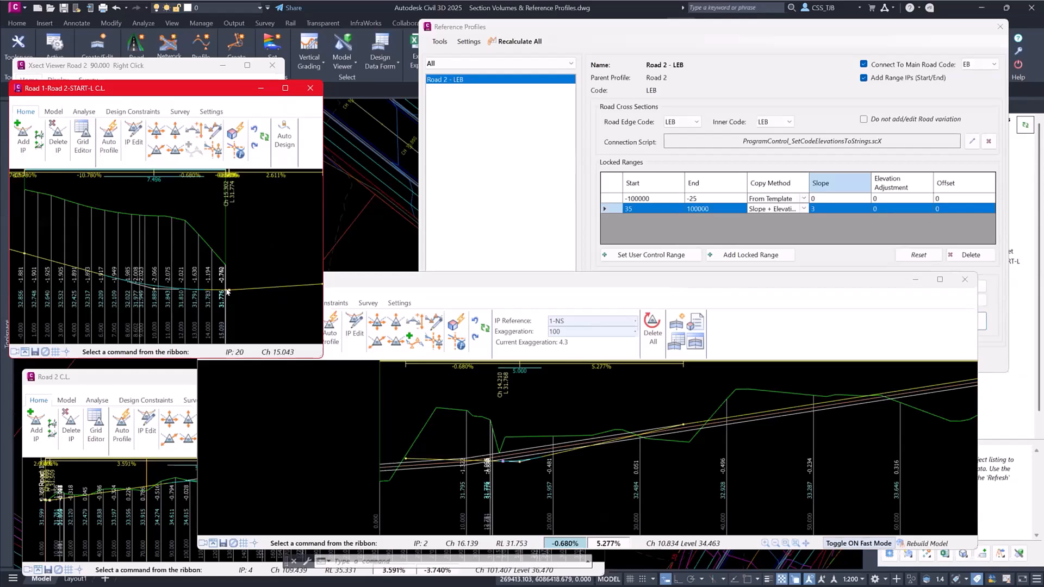
# - Close the kerb return, Road 2 and Road 2 - LEB profile windows along with the Reference Profiles dialog
pyautogui.click(308, 89)
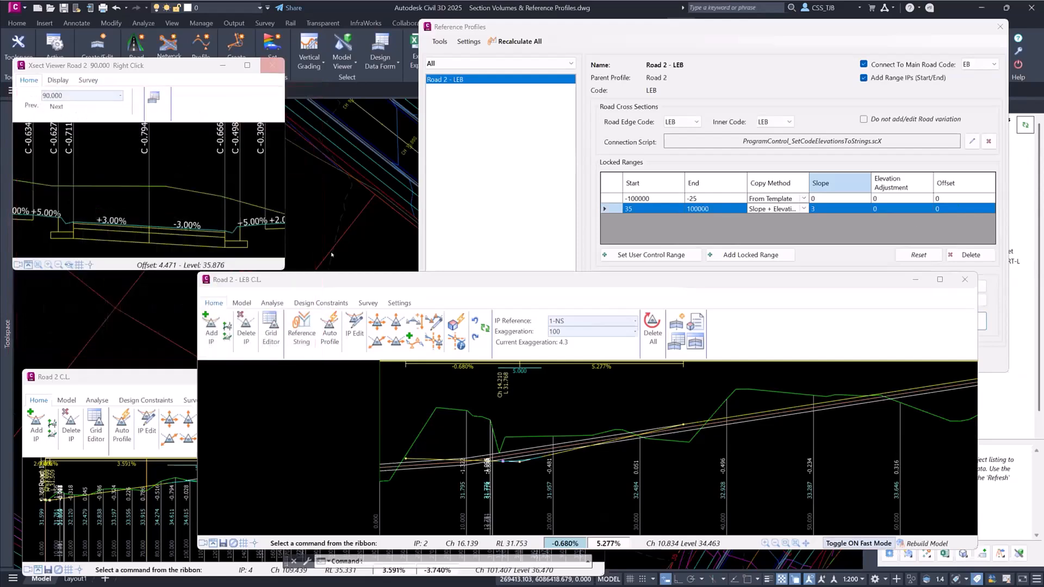
pyautogui.click(116, 383)
pyautogui.click(592, 376)
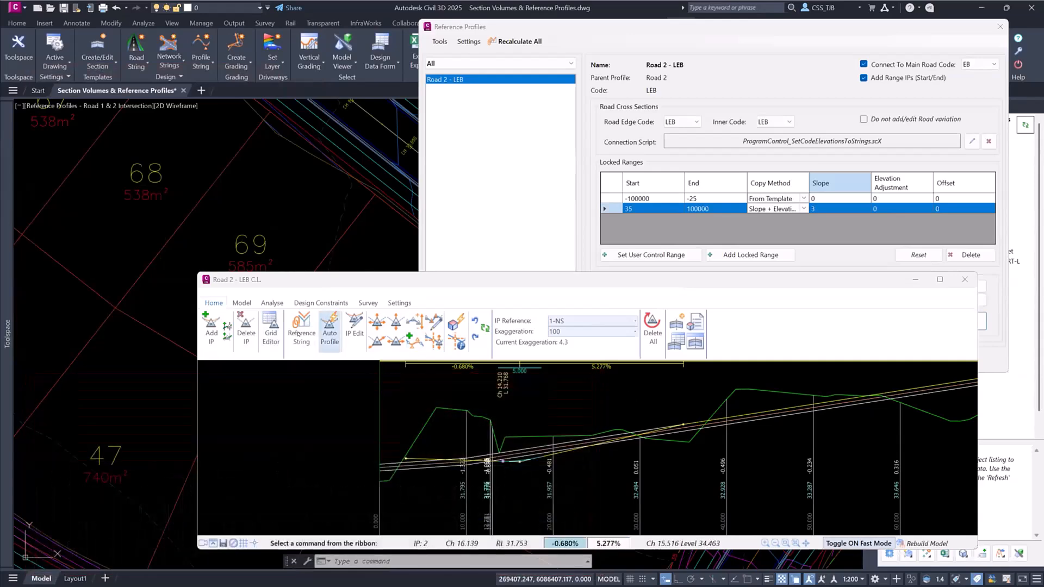
pyautogui.click(965, 279)
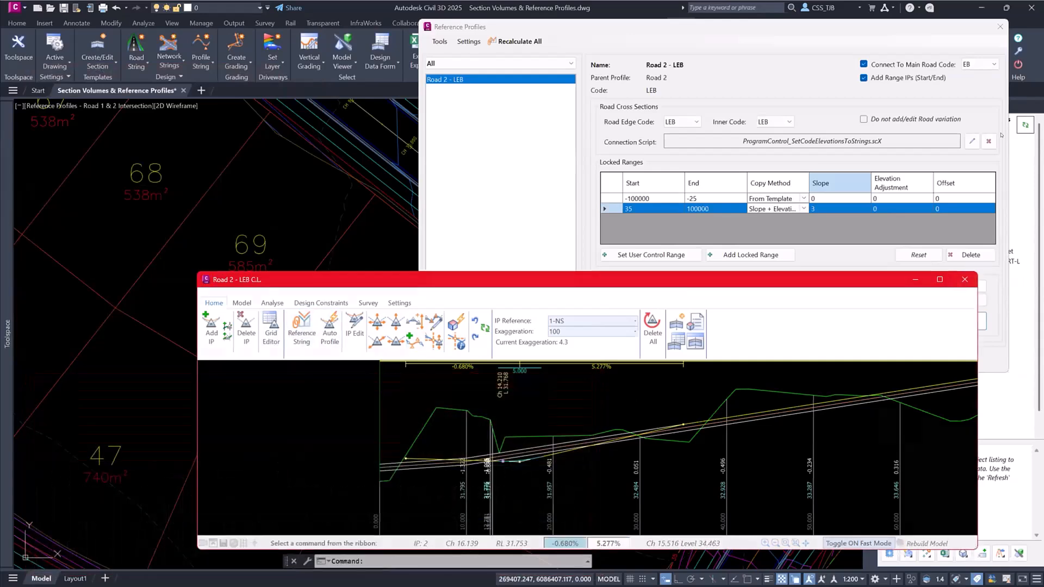
pyautogui.click(1000, 27)
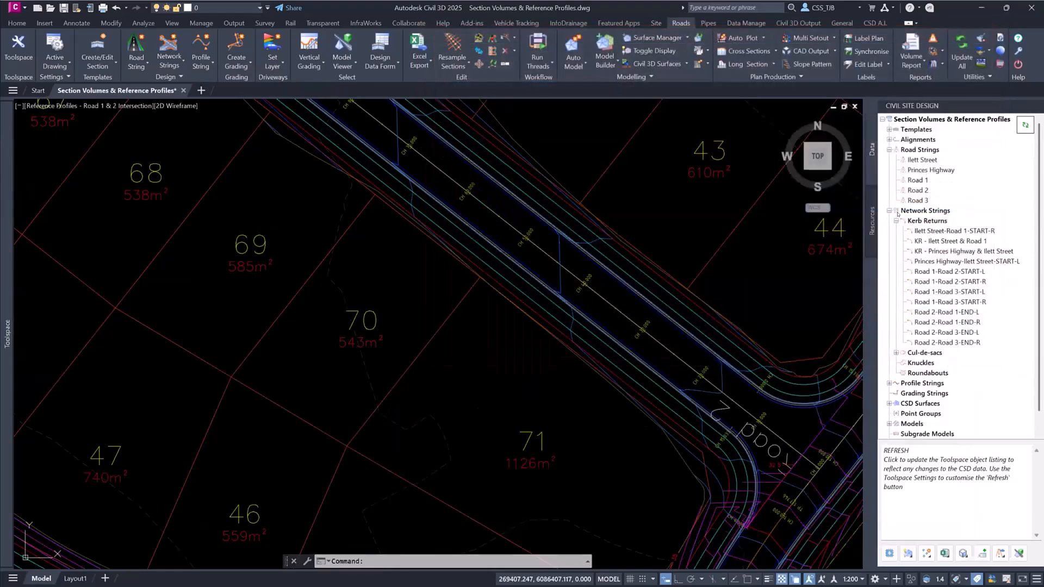
# - Open the Road 2 - LEB profile string for vertical editing and access its Reference String settings
pyautogui.click(896, 220)
pyautogui.doubleClick(924, 261)
pyautogui.click(934, 272)
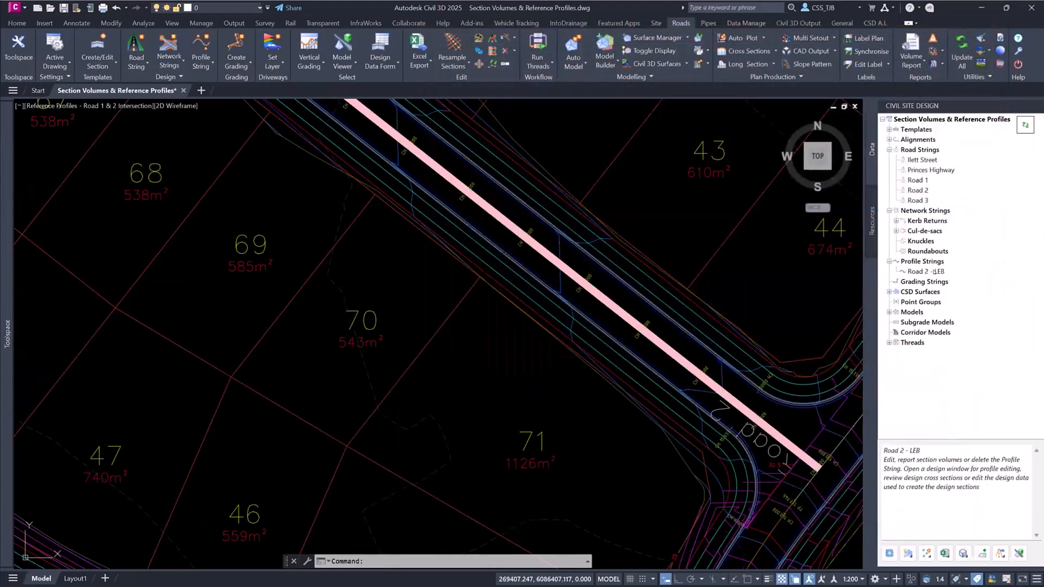
pyautogui.rightClick(918, 271)
pyautogui.click(930, 276)
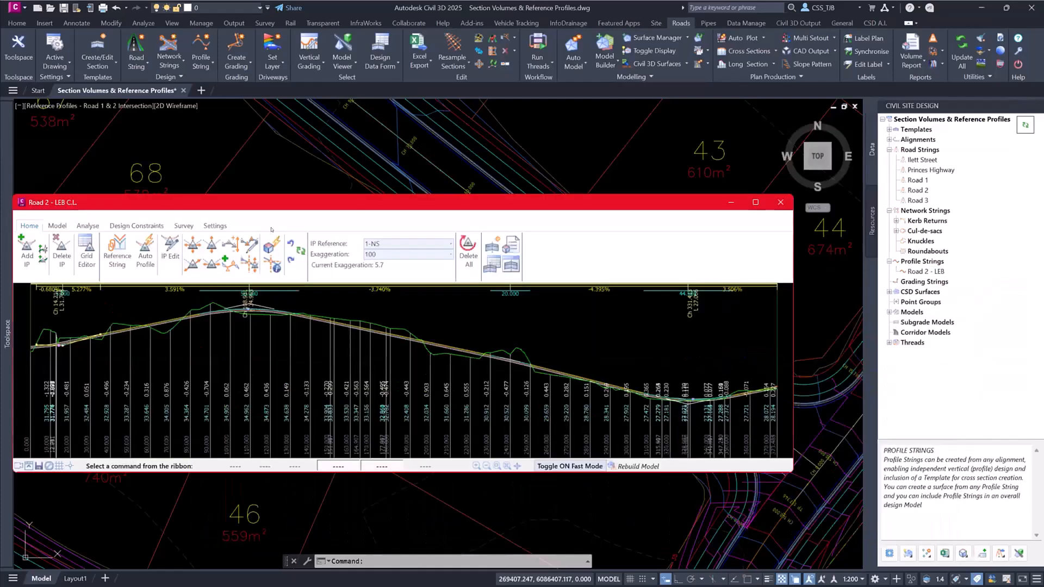
pyautogui.click(117, 255)
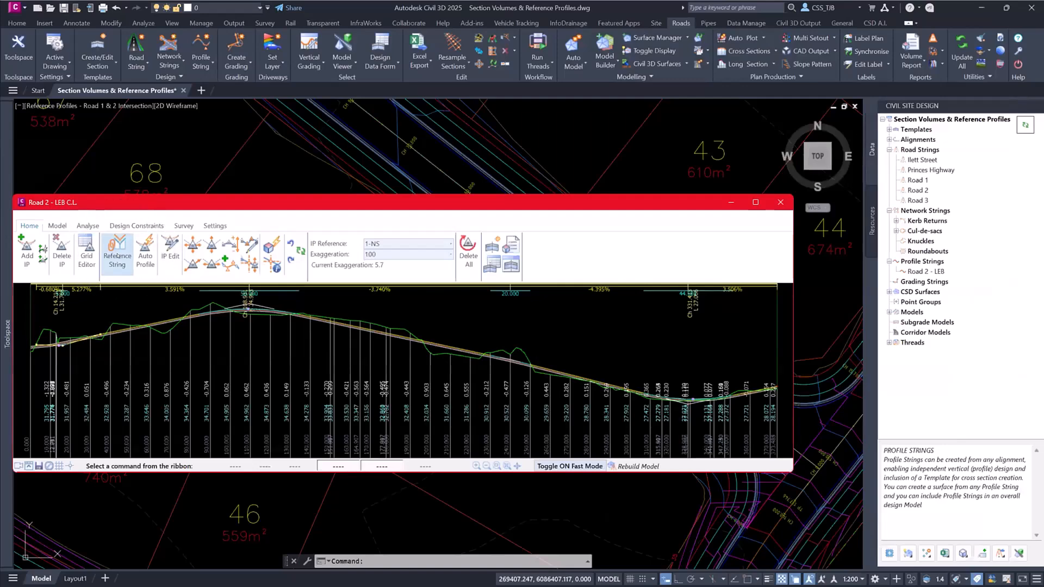
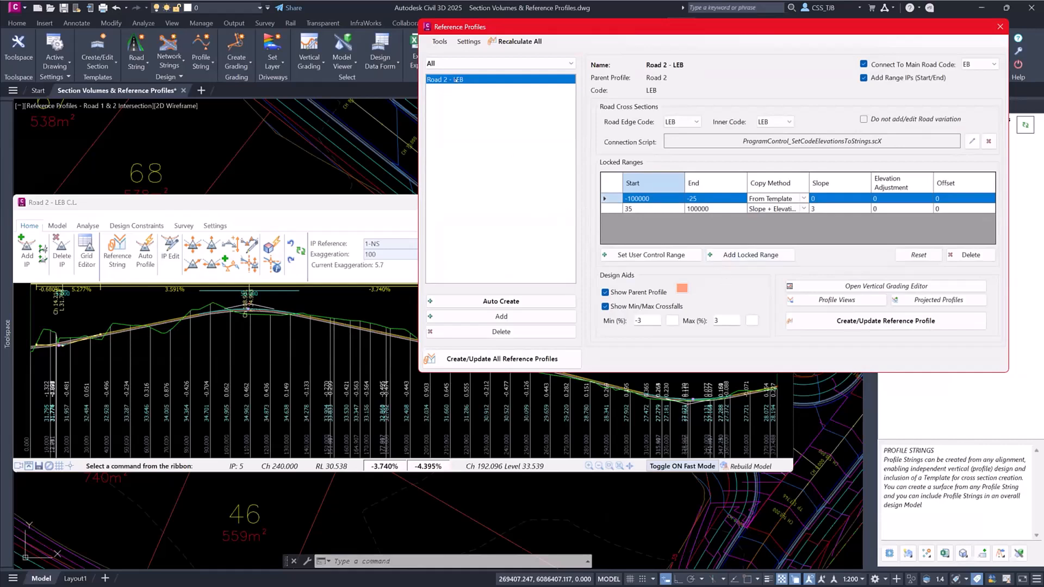
# - Add a reference string with Road 2 as the parent road and REB as its code
pyautogui.click(532, 319)
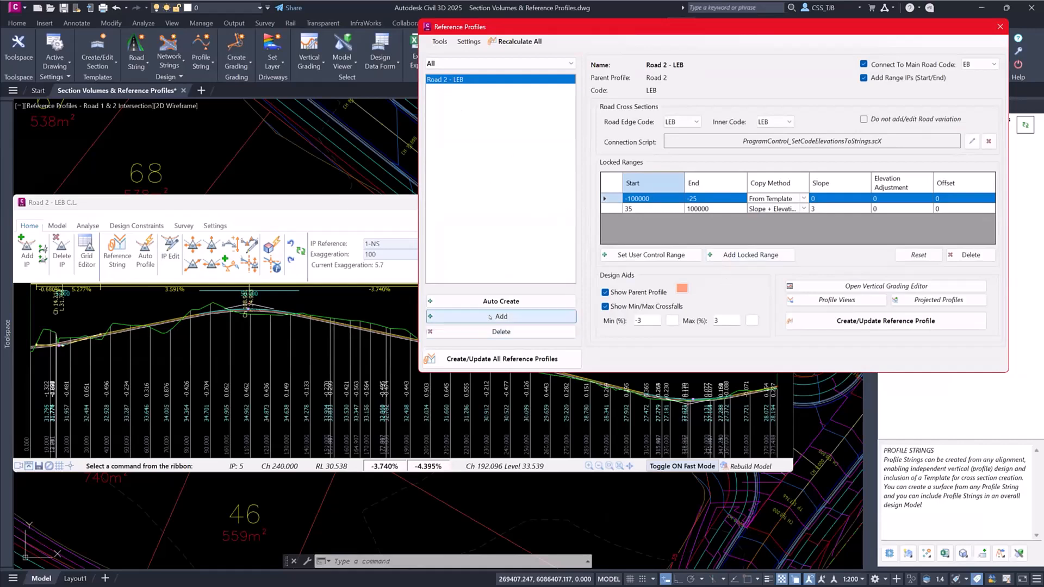
pyautogui.click(603, 74)
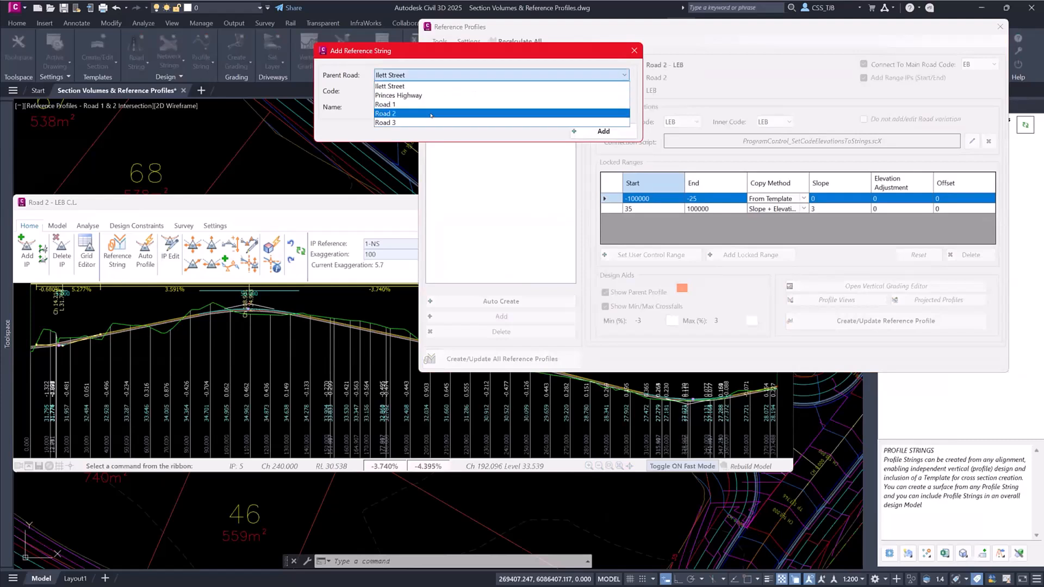
pyautogui.click(435, 110)
pyautogui.click(410, 91)
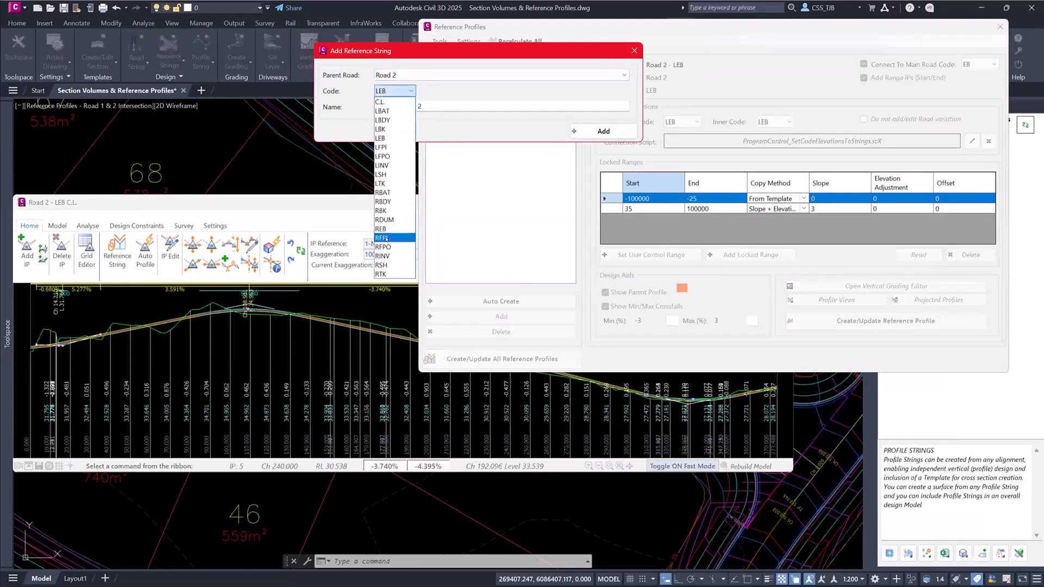
pyautogui.click(395, 236)
pyautogui.click(602, 131)
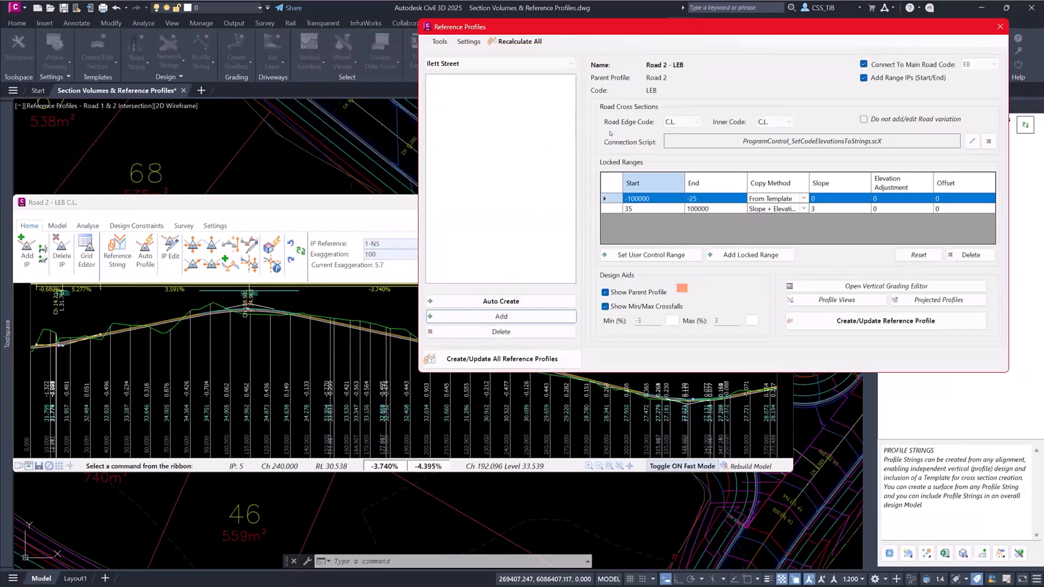
# - Open the Road 2 - REB profile for vertical grading and bring up its grid of IPs
pyautogui.click(863, 285)
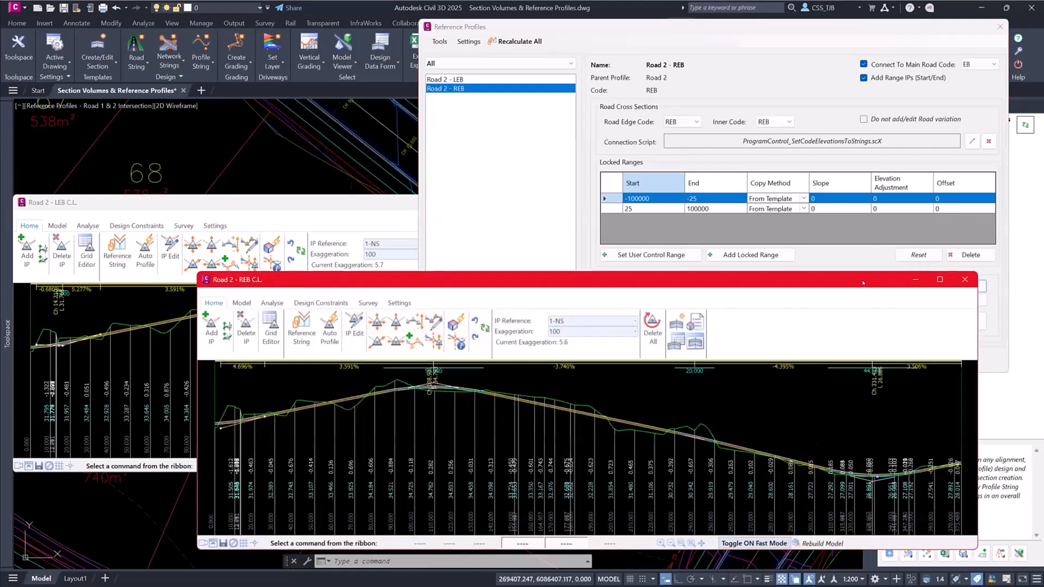
pyautogui.scroll(3, 325, 466)
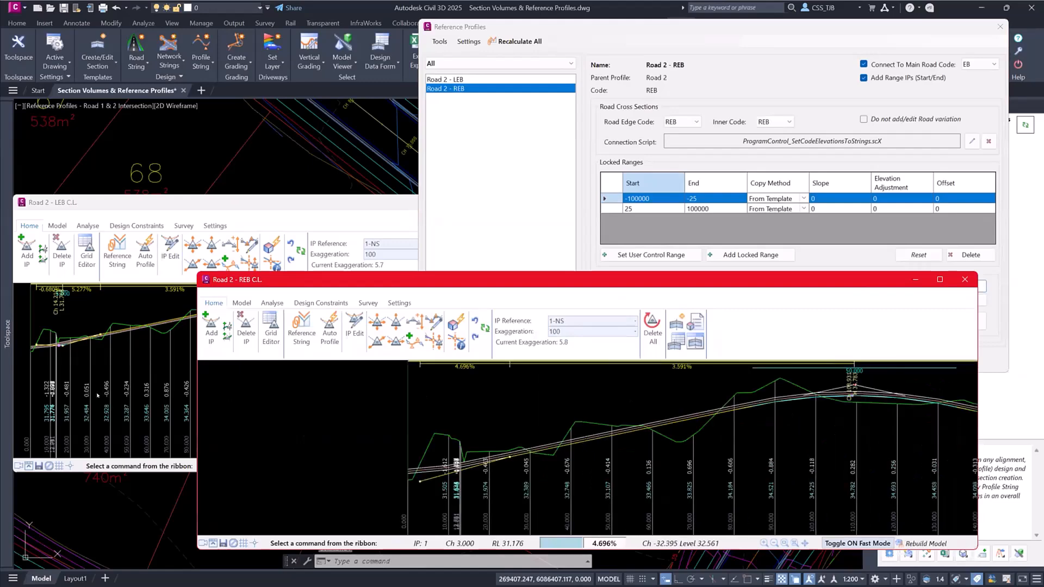
pyautogui.scroll(1, 325, 466)
pyautogui.moveTo(498, 471)
pyautogui.mouseDown(button='middle')
pyautogui.moveTo(511, 470)
pyautogui.moveTo(497, 471)
pyautogui.mouseUp(button='middle')
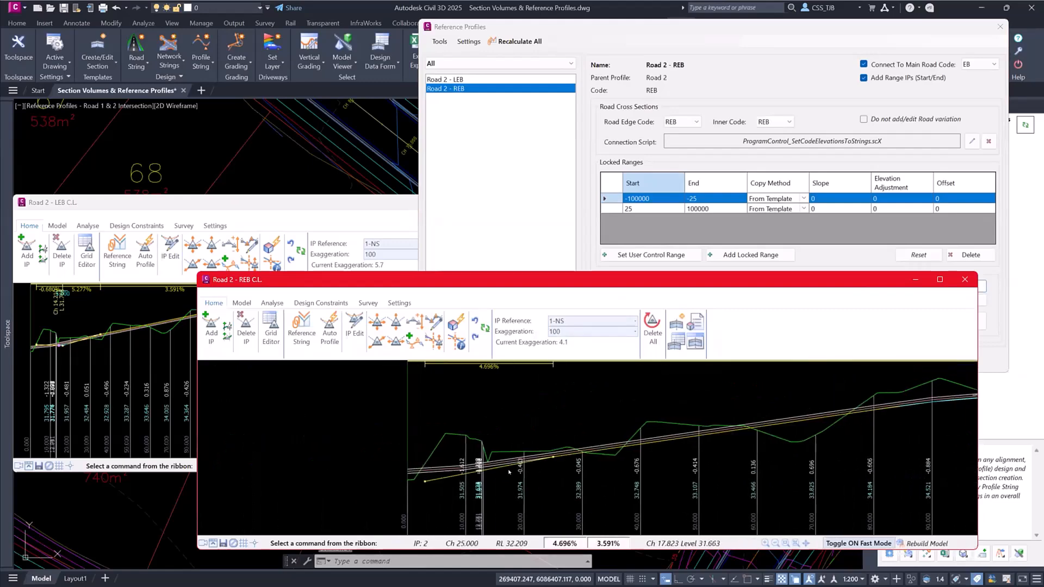
pyautogui.click(271, 329)
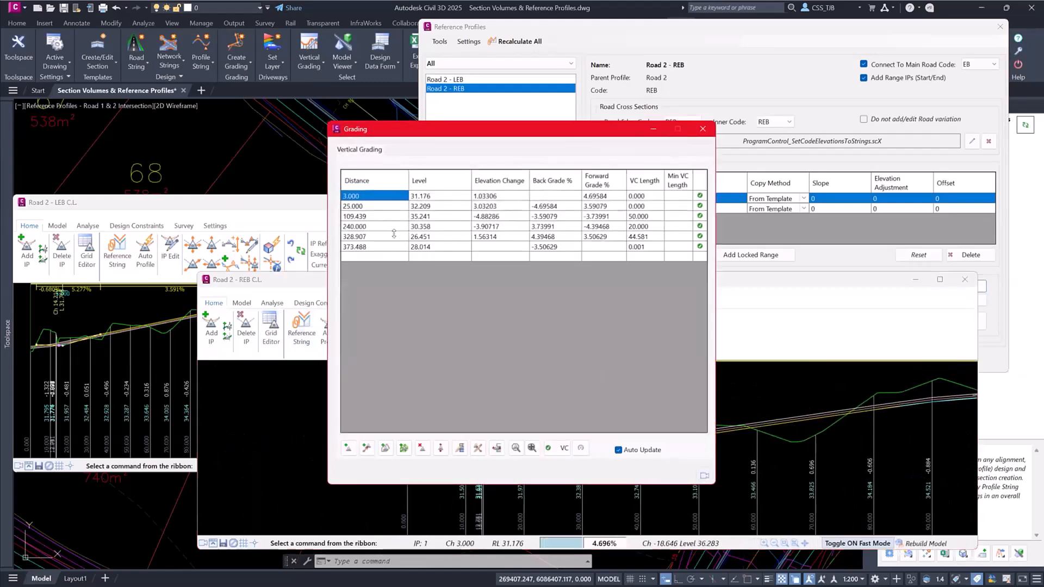
# - Add two IPs to the Road 2 - REB grading grid at distances 10 and 20
pyautogui.click(375, 259)
pyautogui.write('10')
pyautogui.press('Return')
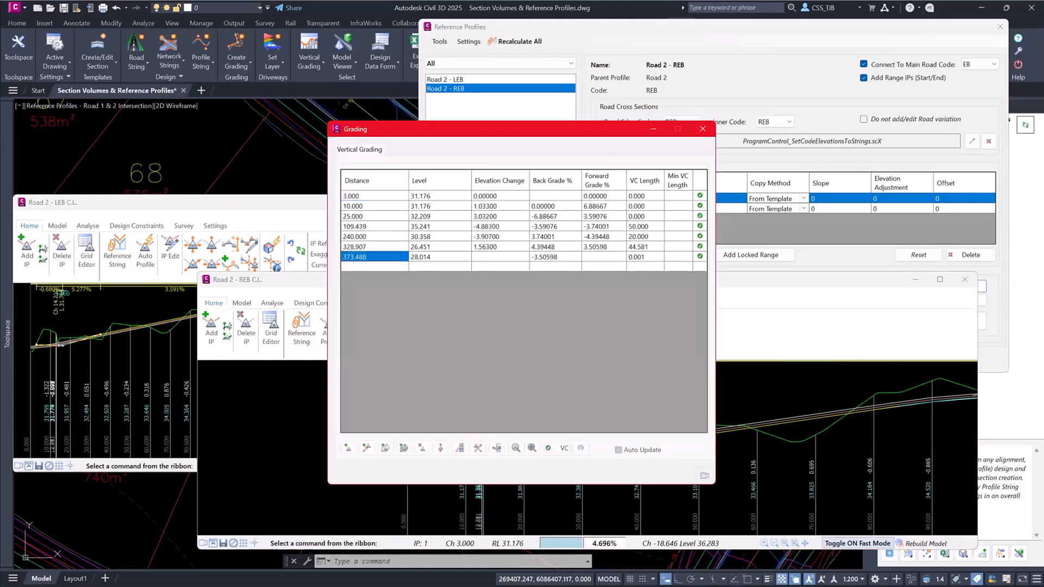
pyautogui.click(368, 266)
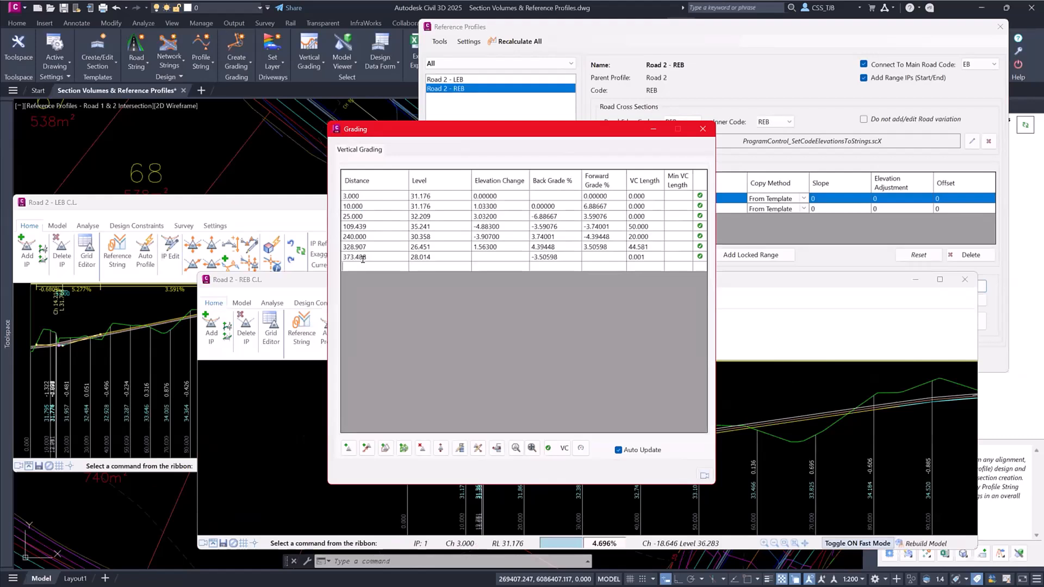
pyautogui.write('20')
pyautogui.press('Return')
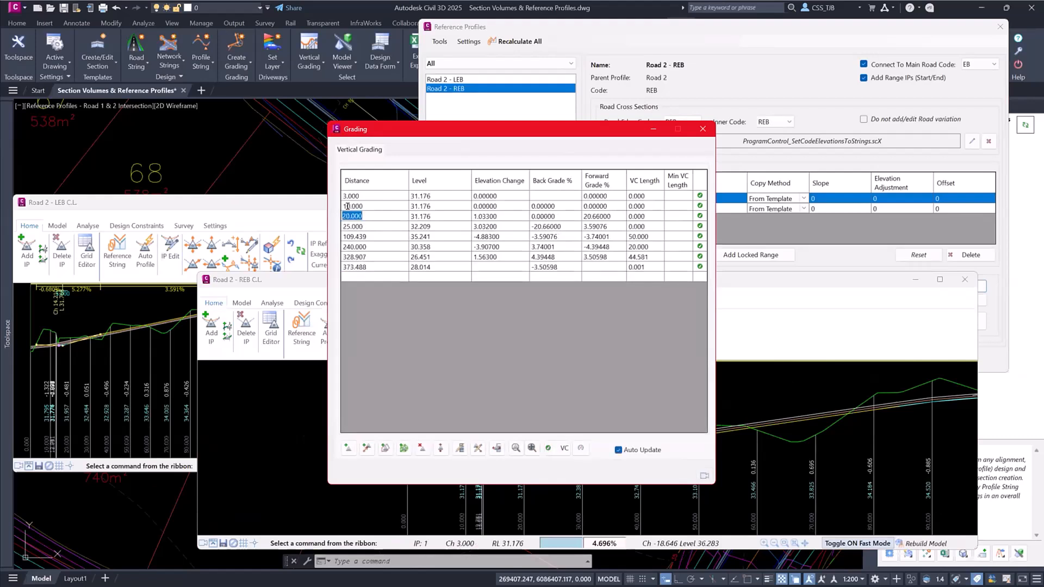
# - Set the level of the IP at distance 10 to 31.6 and the one at 20 to 32, then close the grid
pyautogui.click(424, 205)
pyautogui.write('31.6')
pyautogui.press('Return')
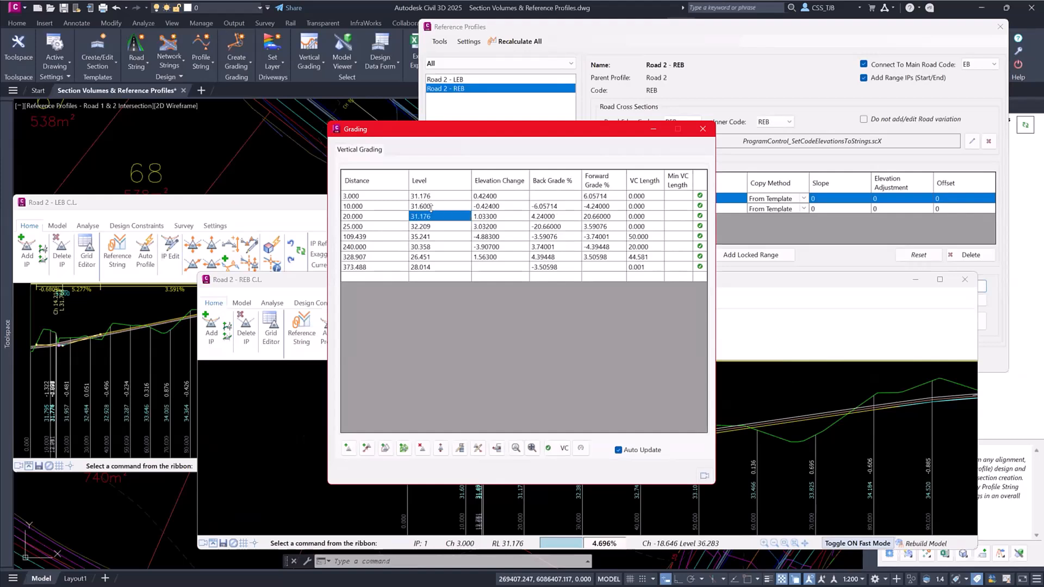
pyautogui.write('32')
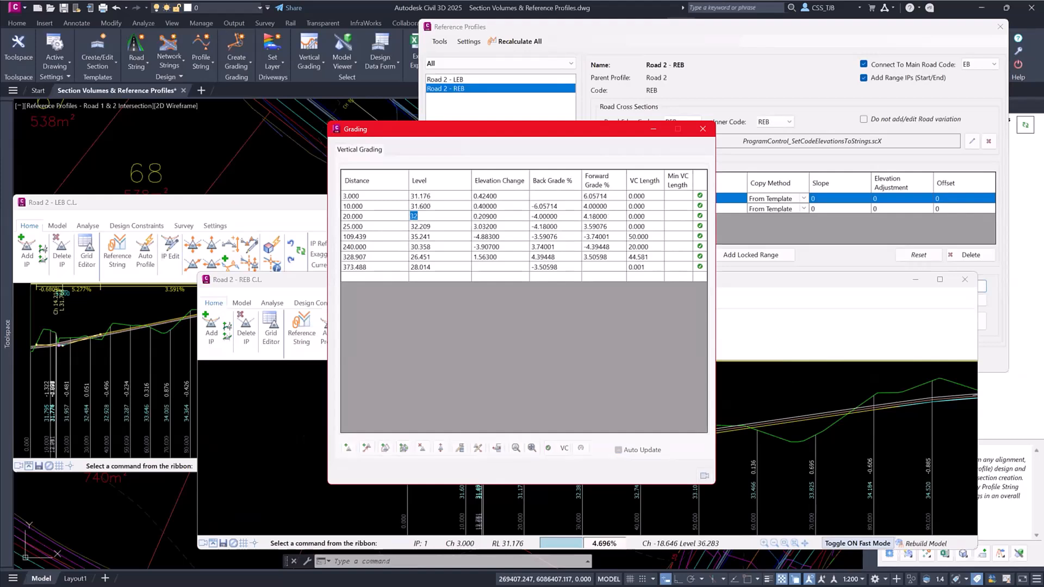
pyautogui.press('Return')
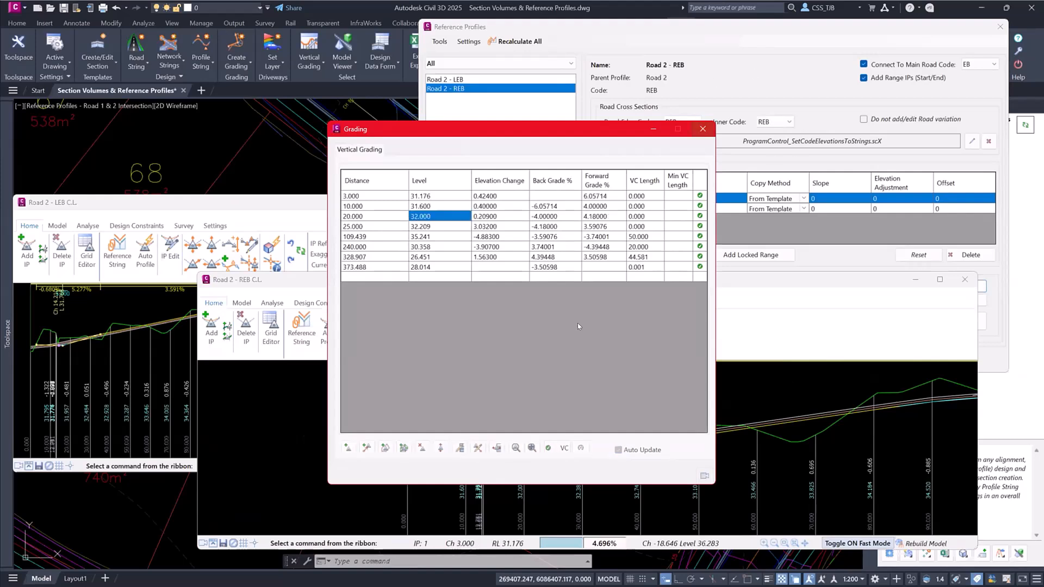
pyautogui.press('Escape')
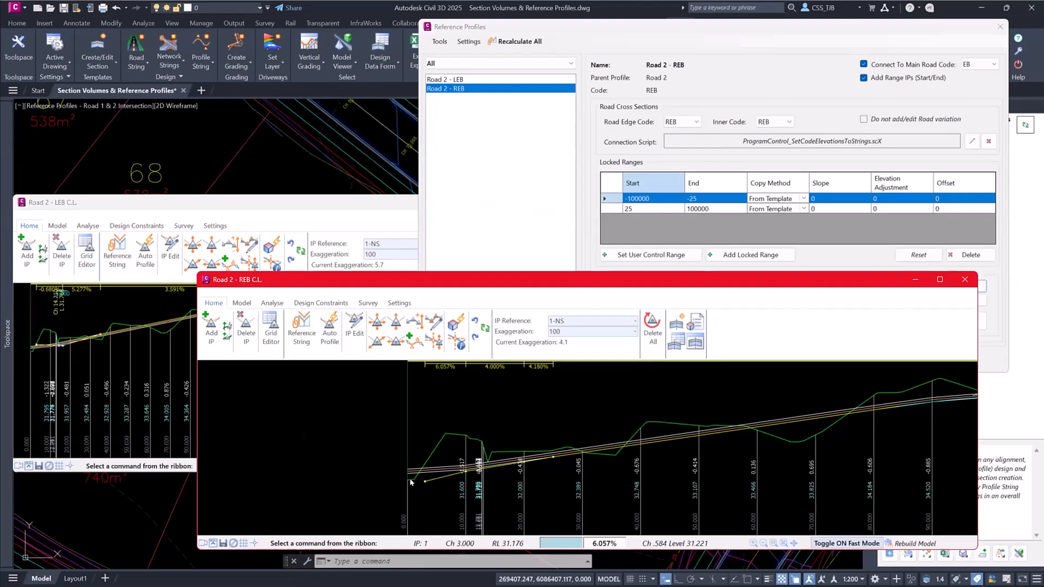
# - Check the cross sections of the Road 2 - LEB string, then close the section viewer and the Road 2 - LEB profile
pyautogui.rightClick(61, 353)
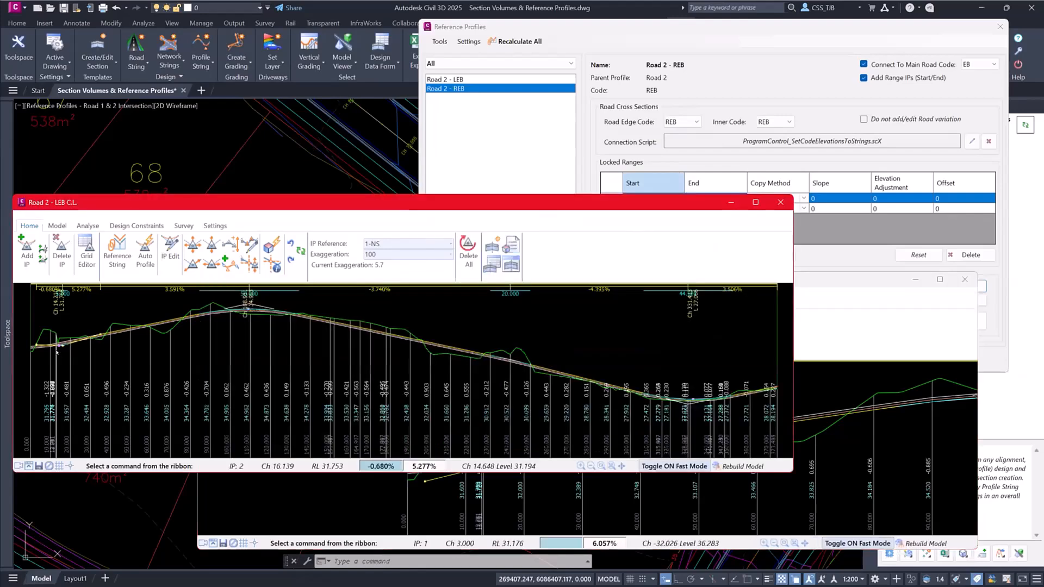
pyautogui.click(192, 181)
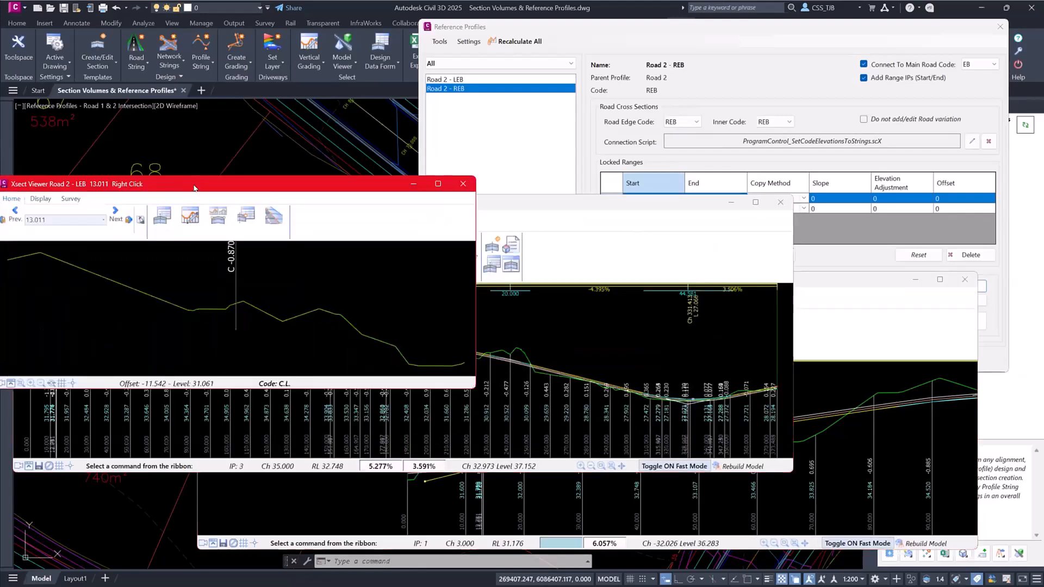
pyautogui.moveTo(192, 179); pyautogui.dragTo(217, 104)
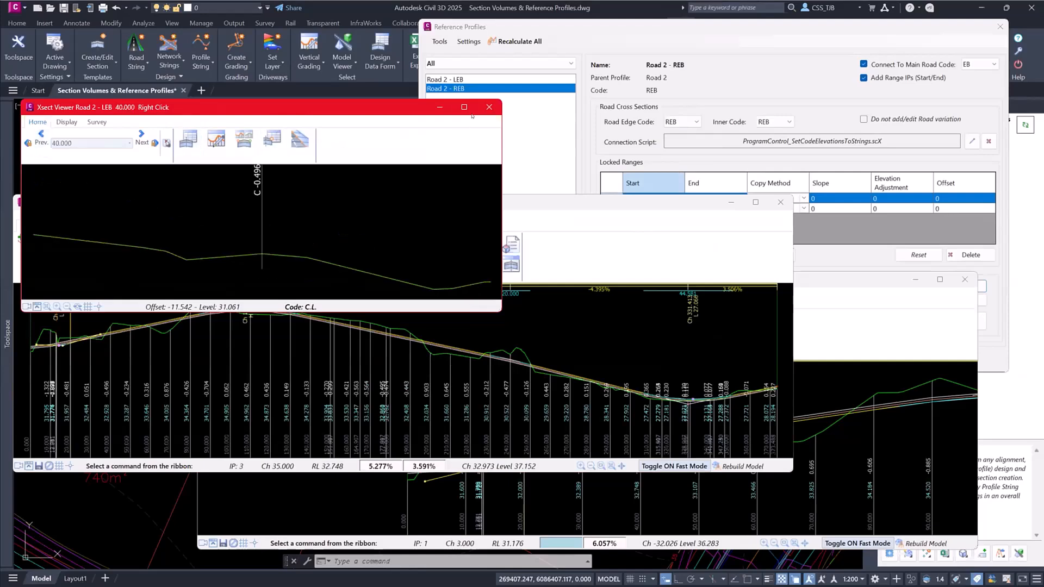
pyautogui.click(488, 108)
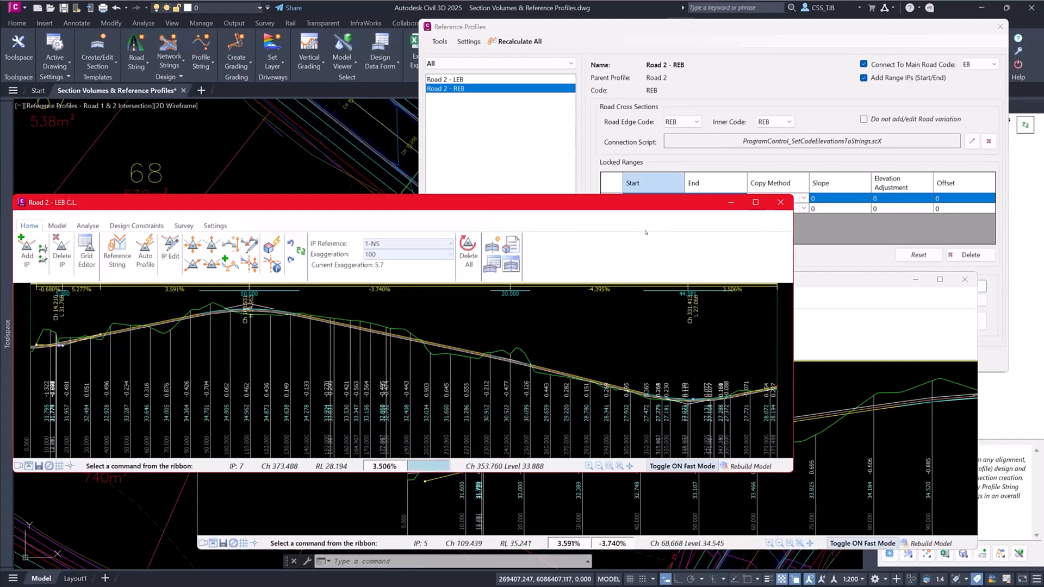
pyautogui.click(780, 201)
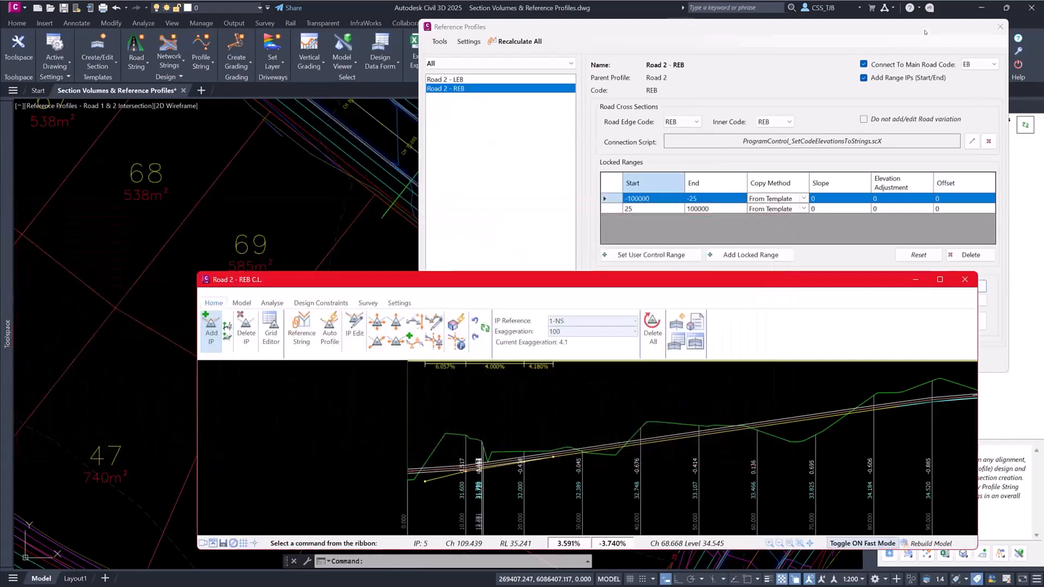
# - View Road 2's cross sections from chainage 12.751 to 13.001 and examine the lane crossfalls on both sides
pyautogui.click(924, 30)
pyautogui.moveTo(924, 30); pyautogui.dragTo(807, 31)
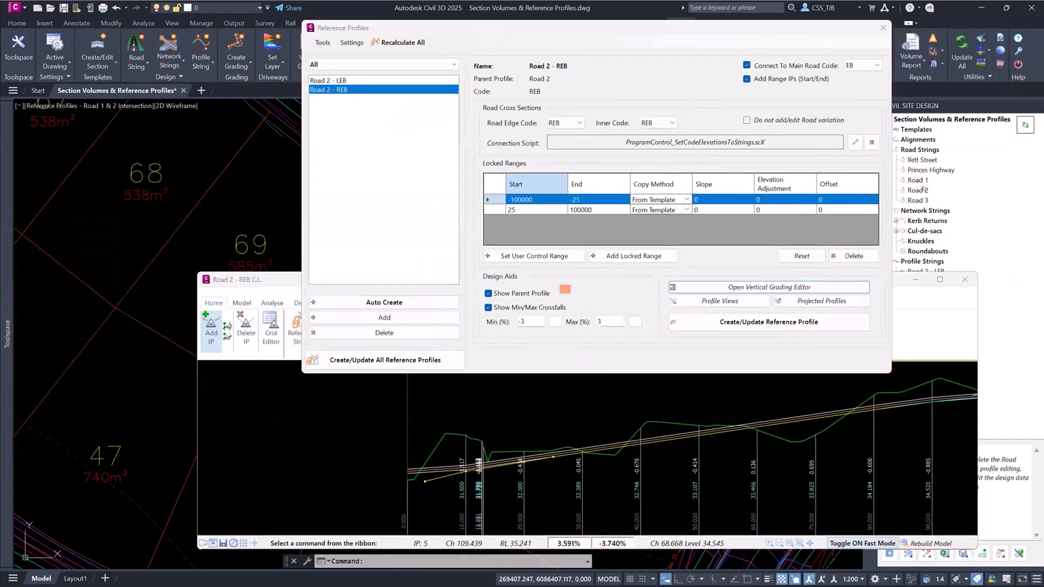
pyautogui.rightClick(923, 190)
pyautogui.press('Escape')
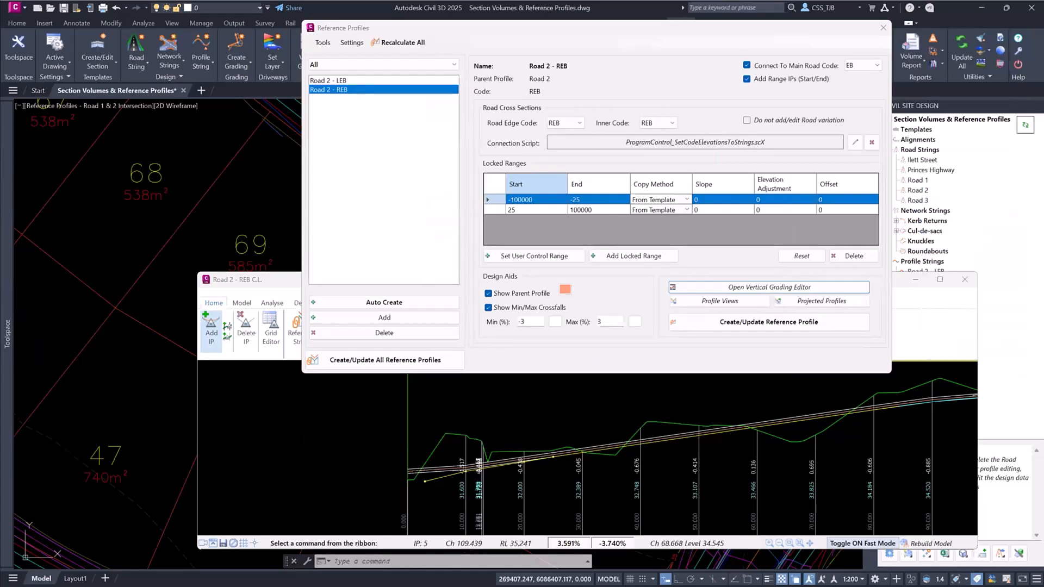
pyautogui.press('pagedown')
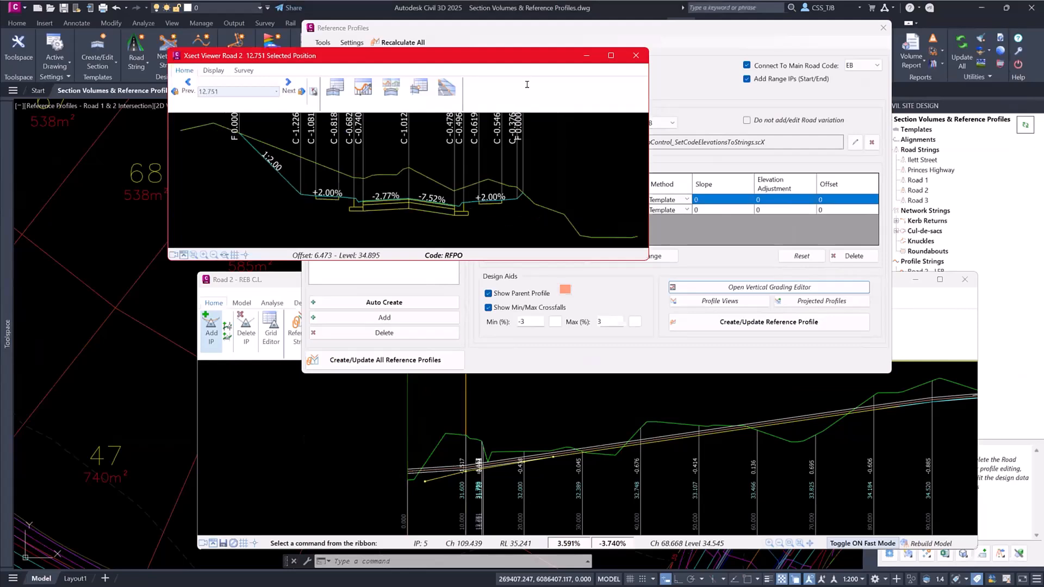
pyautogui.scroll(5, 413, 198)
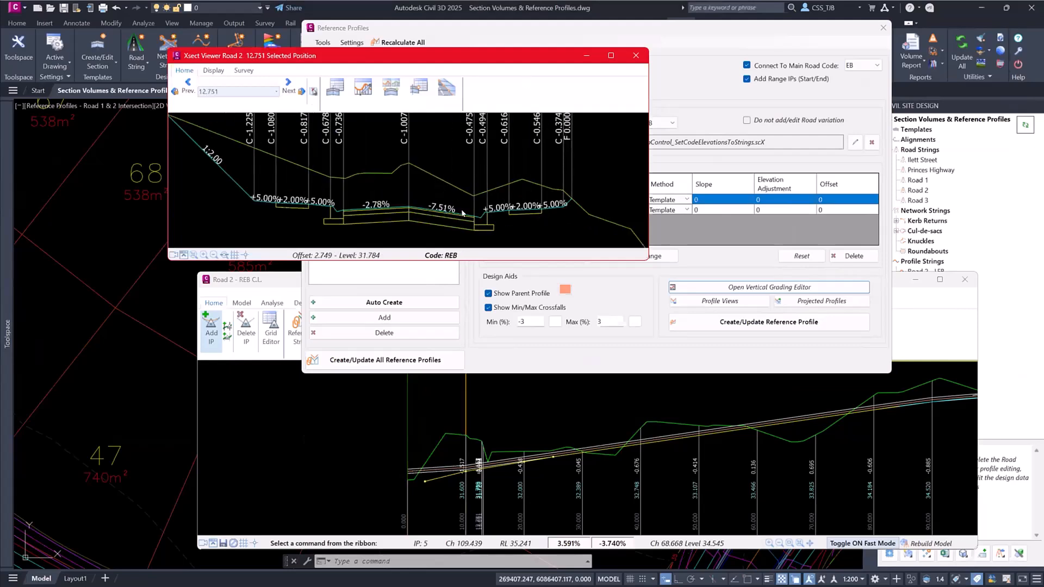
pyautogui.press('pagedown')
pyautogui.press('pagedown')
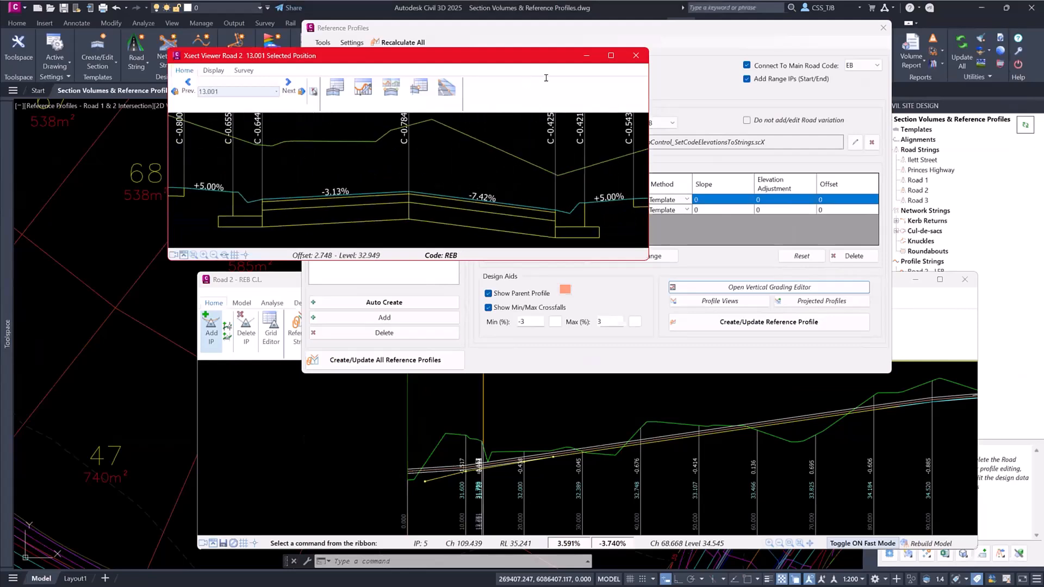
# - Close the Road 2 section viewer, the Reference Profiles dialog and the Road 2 - REB profile window
pyautogui.click(636, 56)
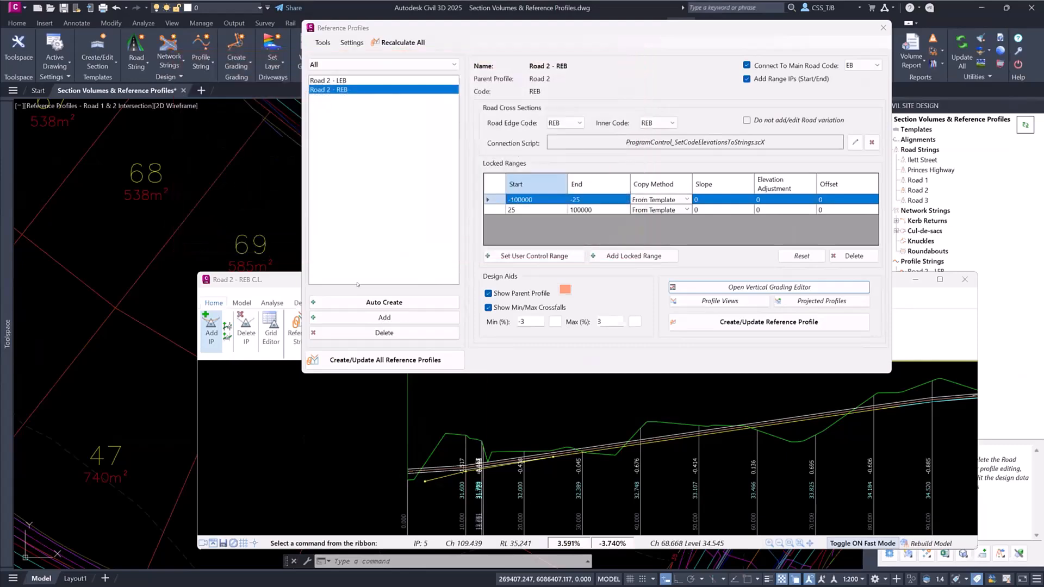
pyautogui.click(883, 28)
pyautogui.click(963, 280)
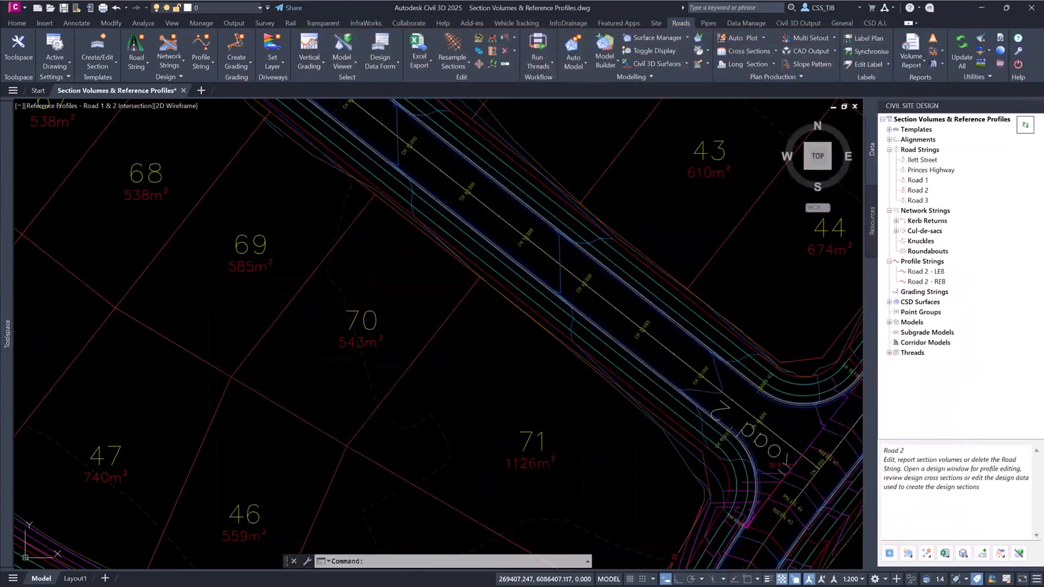
# - Load the 3D road model in the Model Viewer, then minimise the viewer
pyautogui.moveTo(606, 249)
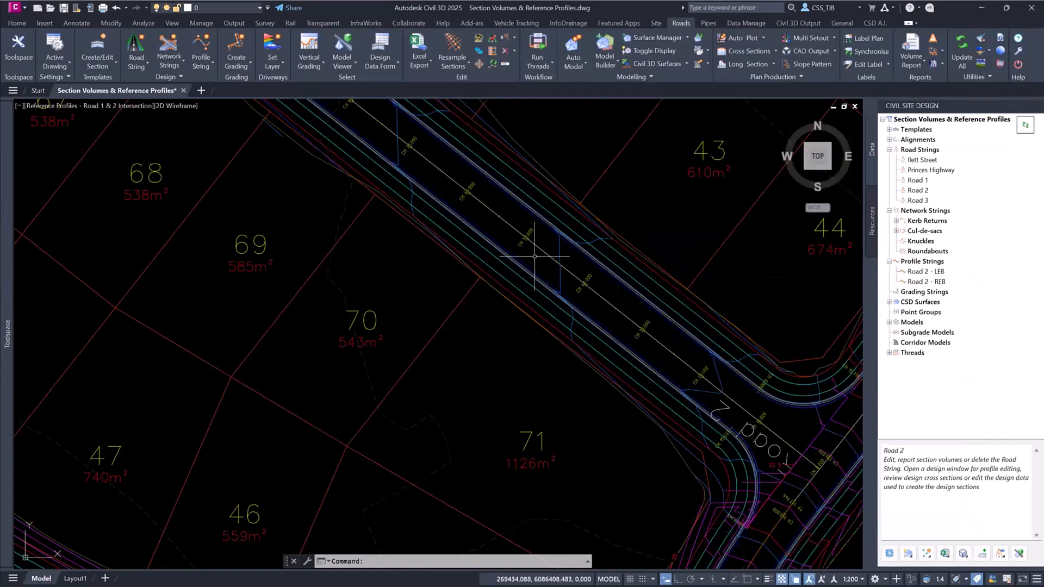
pyautogui.moveTo(534, 257)
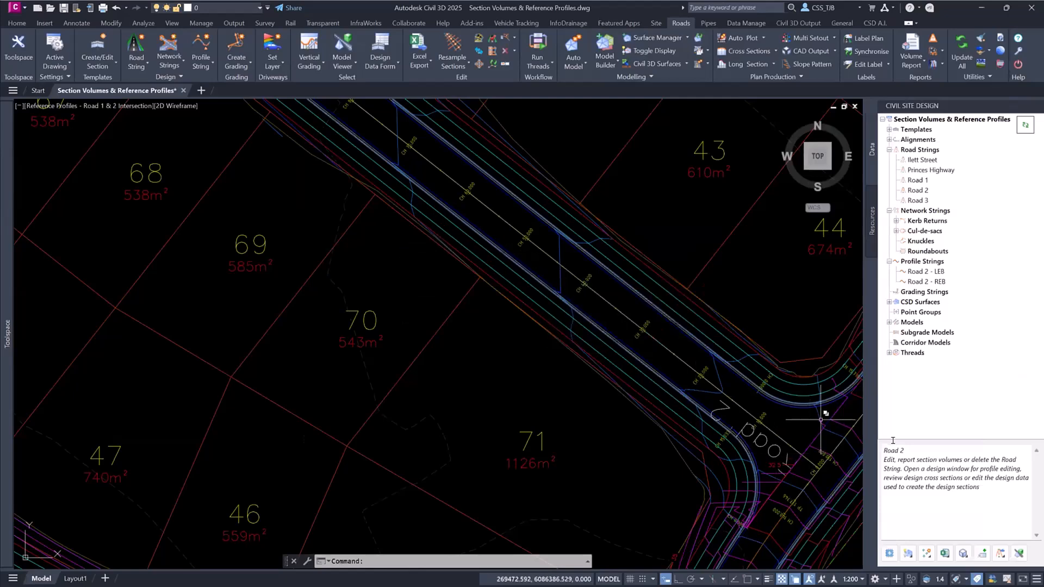
pyautogui.click(1019, 553)
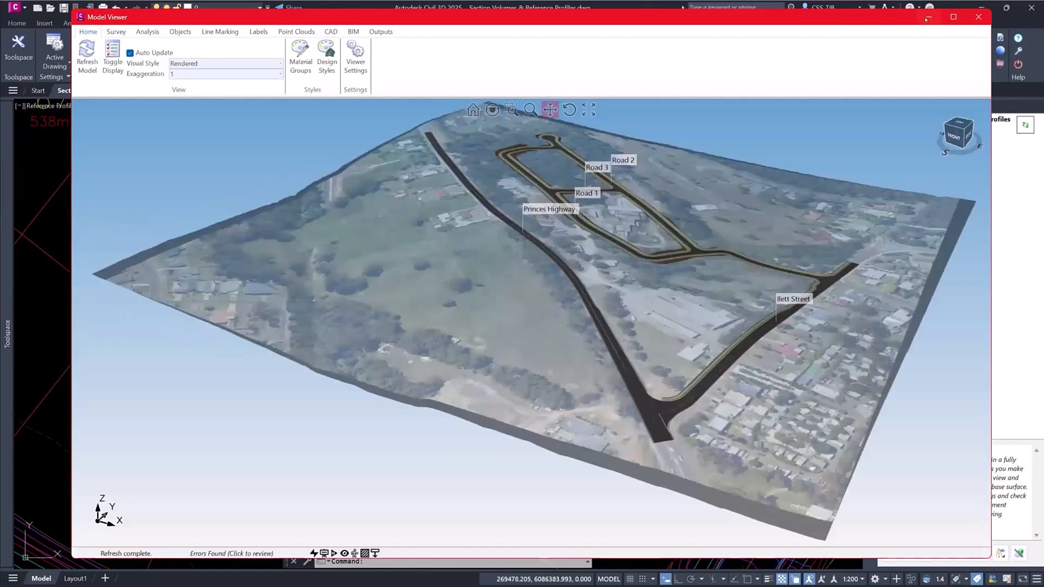
pyautogui.click(928, 17)
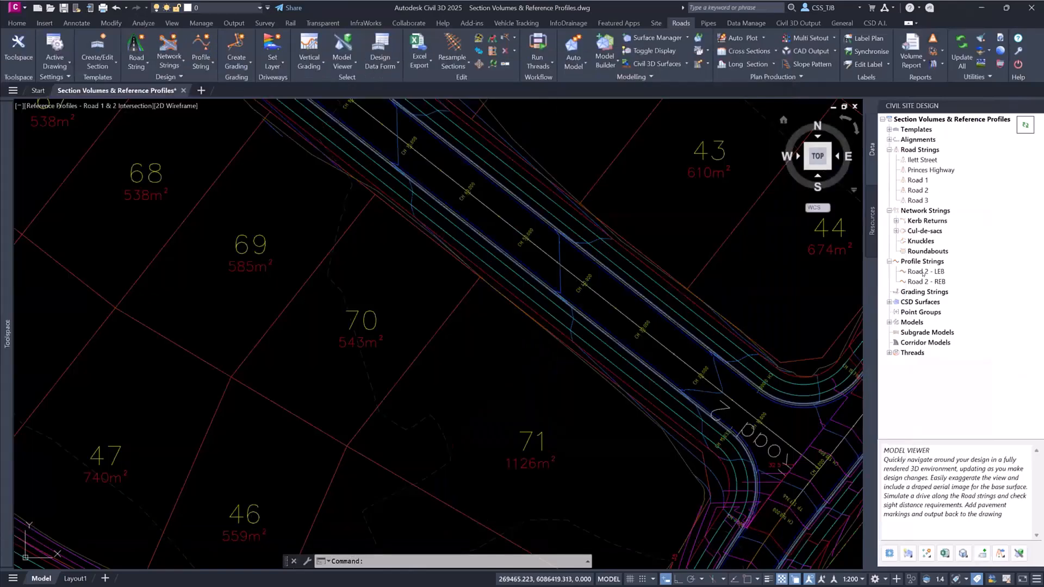
# - Open the design data of Road 2 for editing and expand its Variations entries
pyautogui.click(923, 272)
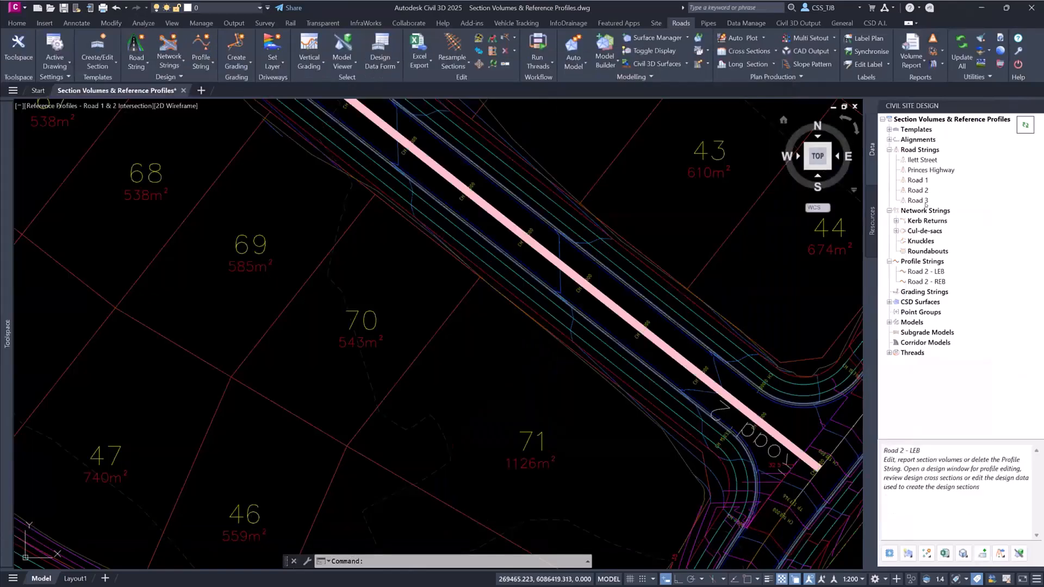
pyautogui.rightClick(911, 151)
pyautogui.click(976, 249)
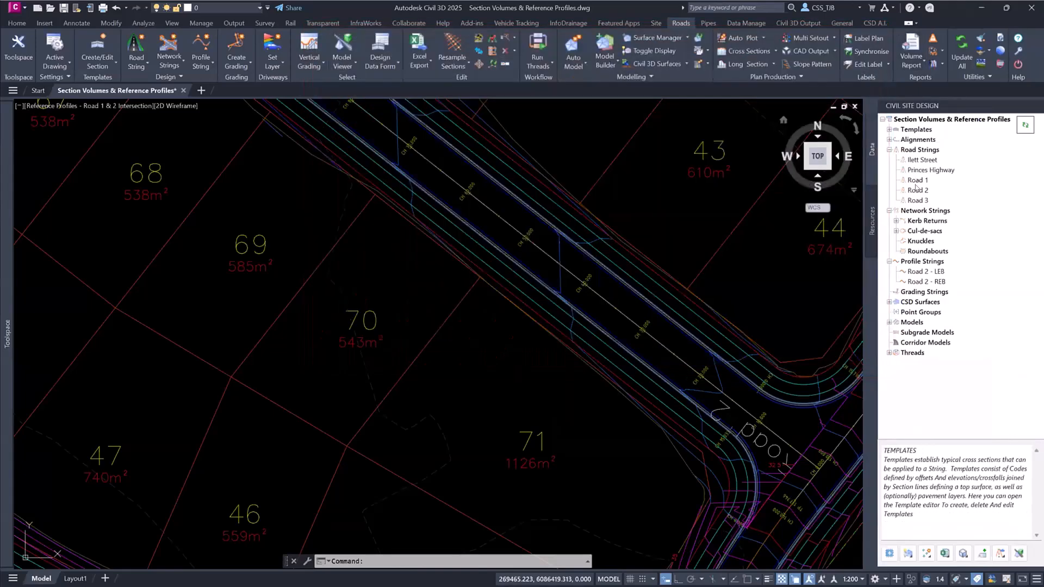
pyautogui.rightClick(918, 190)
pyautogui.click(953, 230)
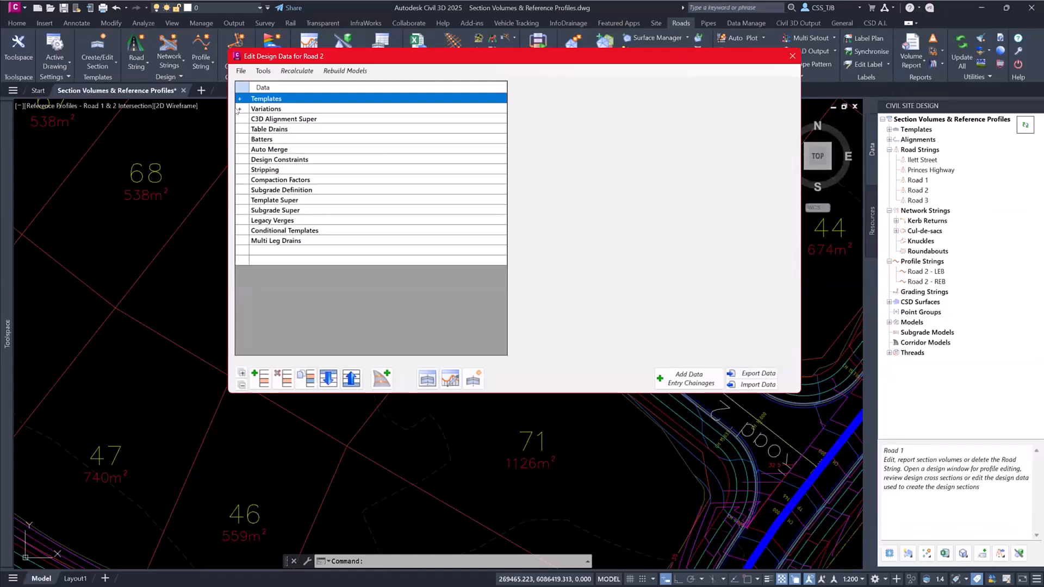
pyautogui.click(239, 109)
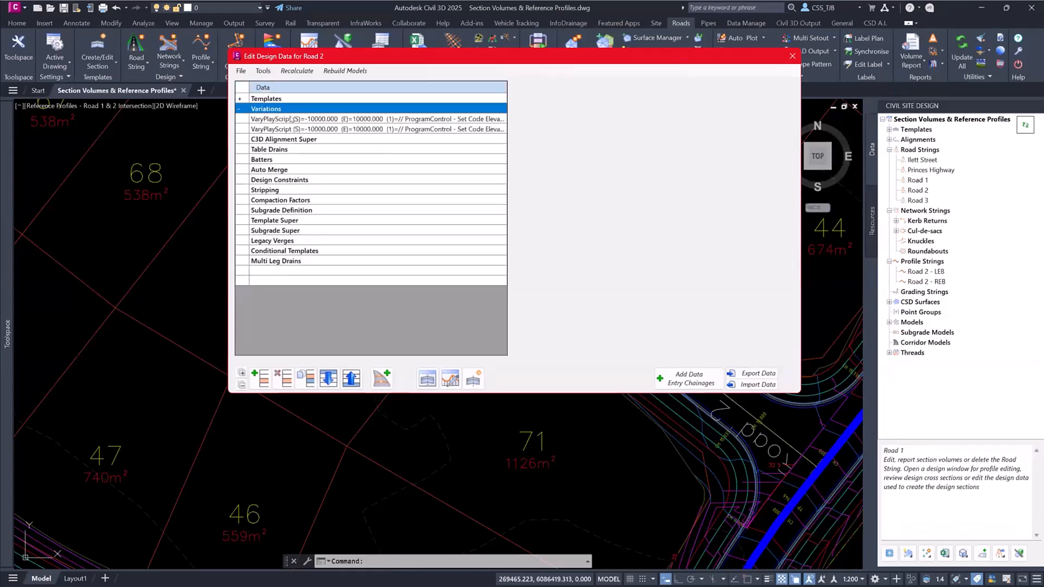
# - Review the LEB reference variation in Road 2's design data and the commands for the Road 2 - LEB string, then close the design data
pyautogui.click(255, 119)
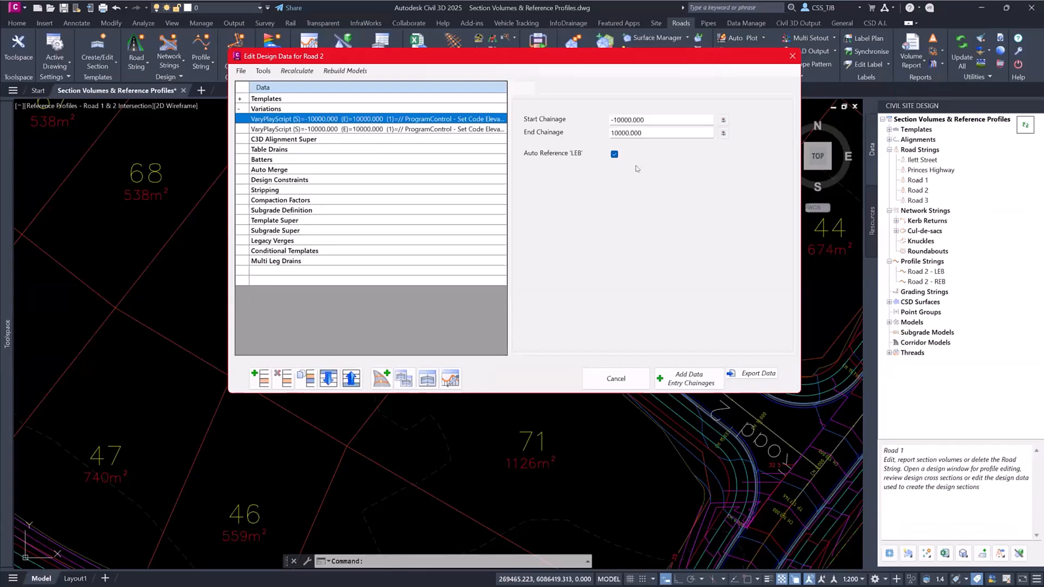
pyautogui.click(919, 272)
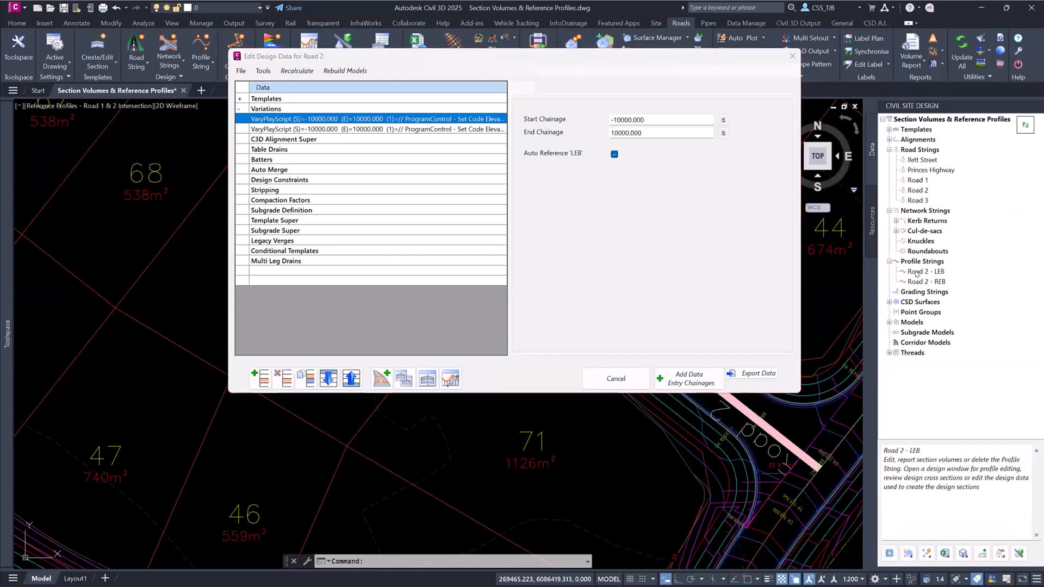
pyautogui.rightClick(917, 273)
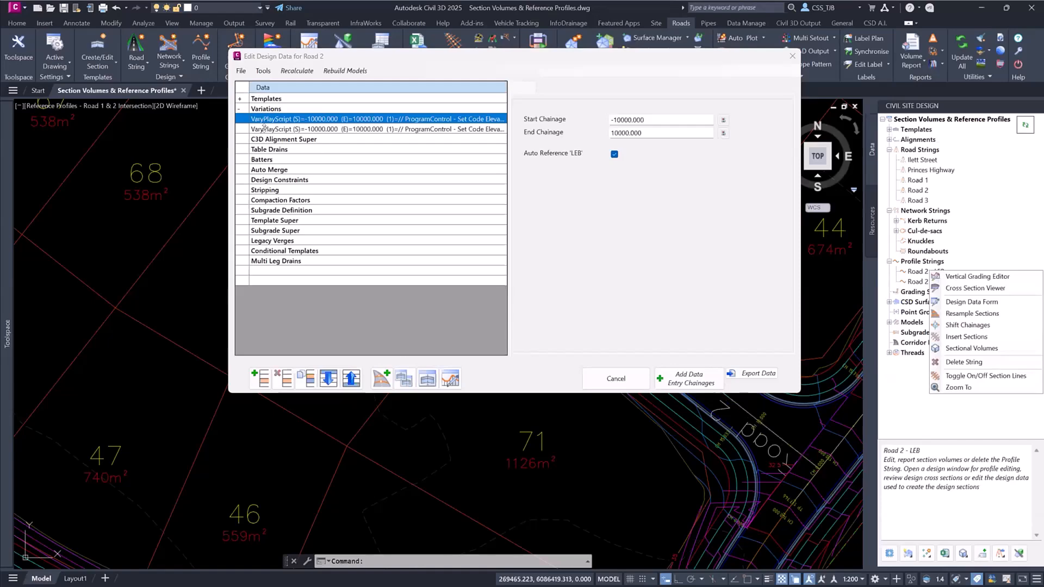
pyautogui.click(792, 56)
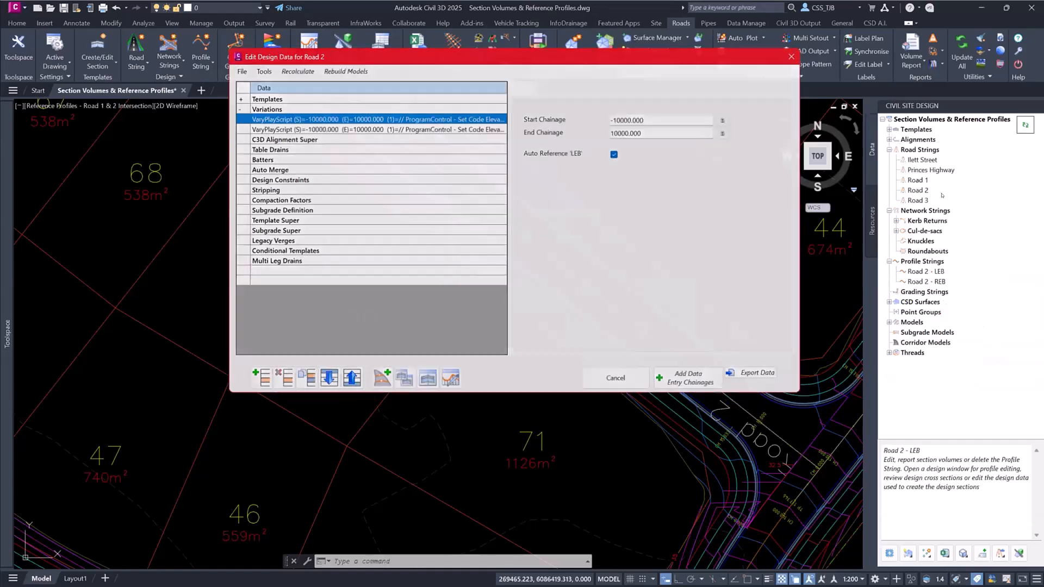
# - Review the Road 2 - LEB settings in Reference Profiles and close the dialog
pyautogui.rightClick(914, 149)
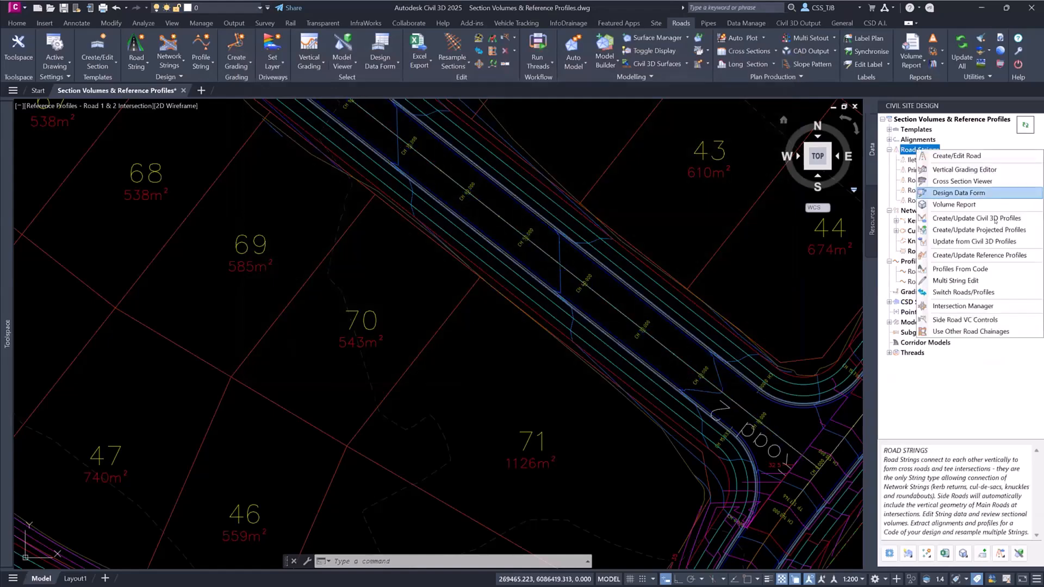
pyautogui.click(969, 255)
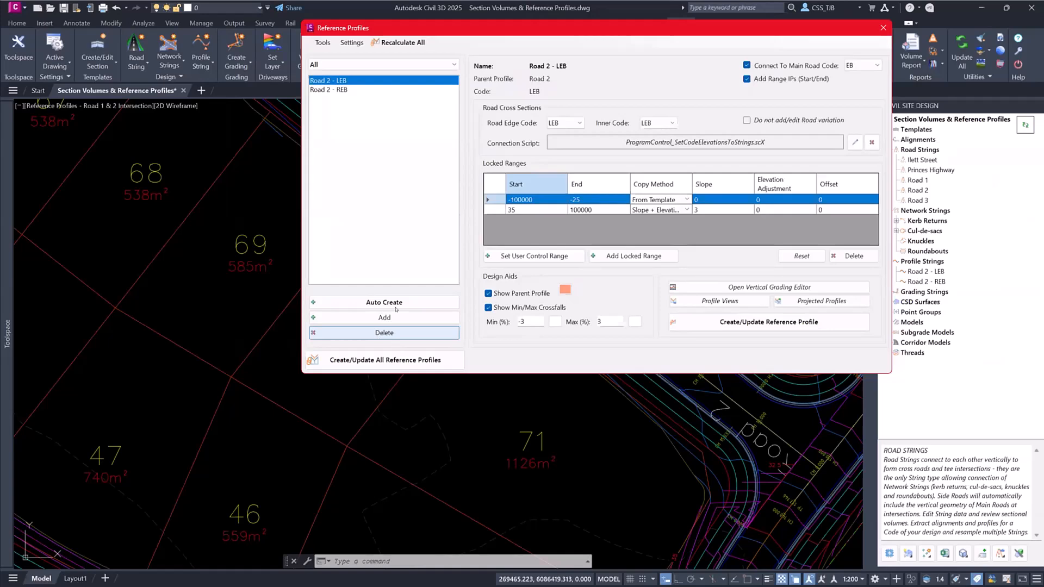
pyautogui.click(883, 28)
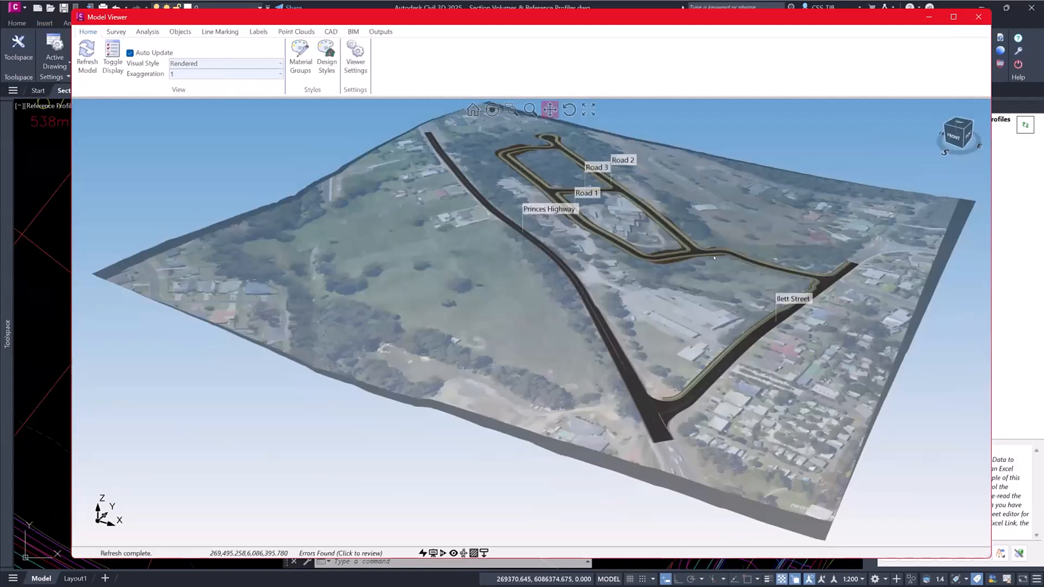
# - Inspect the kerb return at the Road 1 and Road 2 intersection in the Model Viewer and refresh the design data
pyautogui.scroll(5, 662, 238)
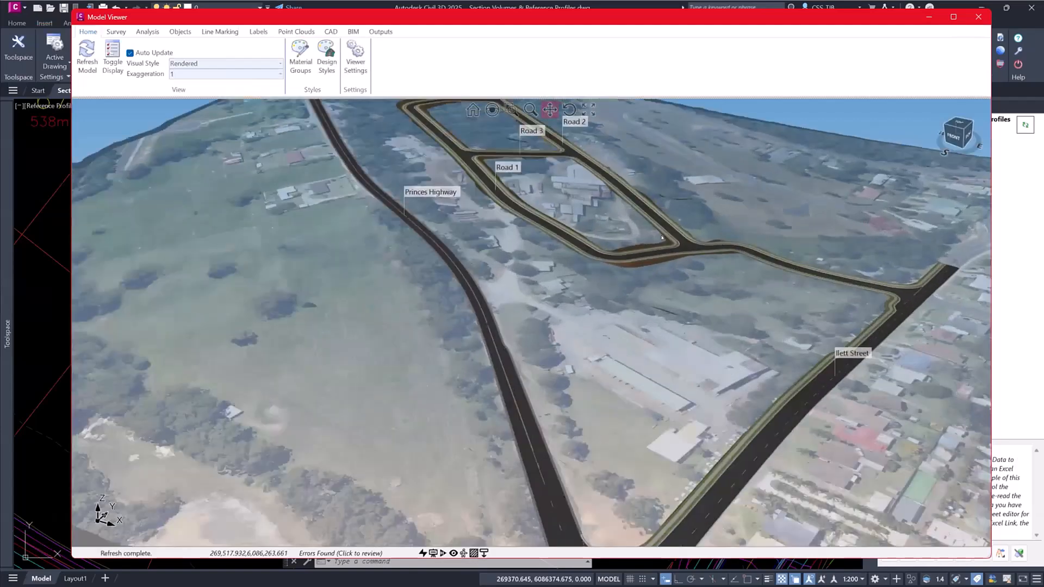
pyautogui.scroll(10, 662, 237)
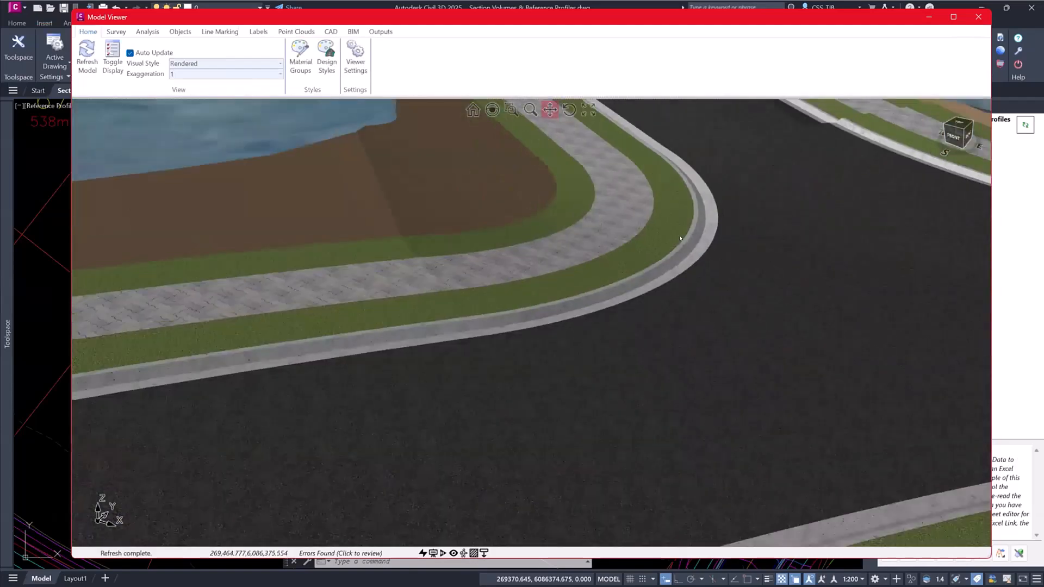
pyautogui.scroll(-5, 679, 238)
pyautogui.moveTo(675, 244)
pyautogui.mouseDown(button='middle')
pyautogui.moveTo(699, 277)
pyautogui.moveTo(643, 245)
pyautogui.moveTo(667, 254)
pyautogui.mouseUp(button='middle')
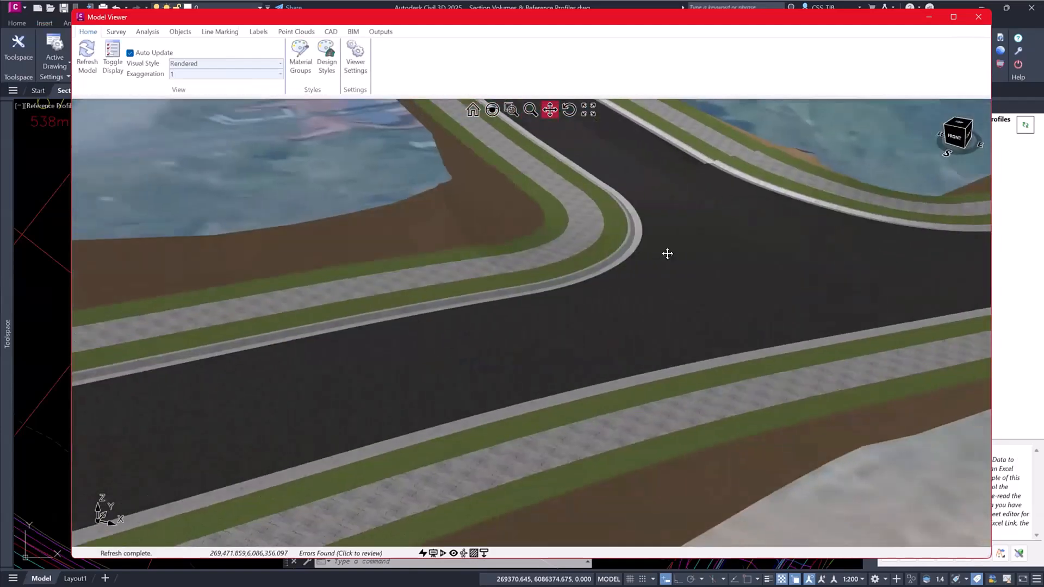
pyautogui.click(1026, 125)
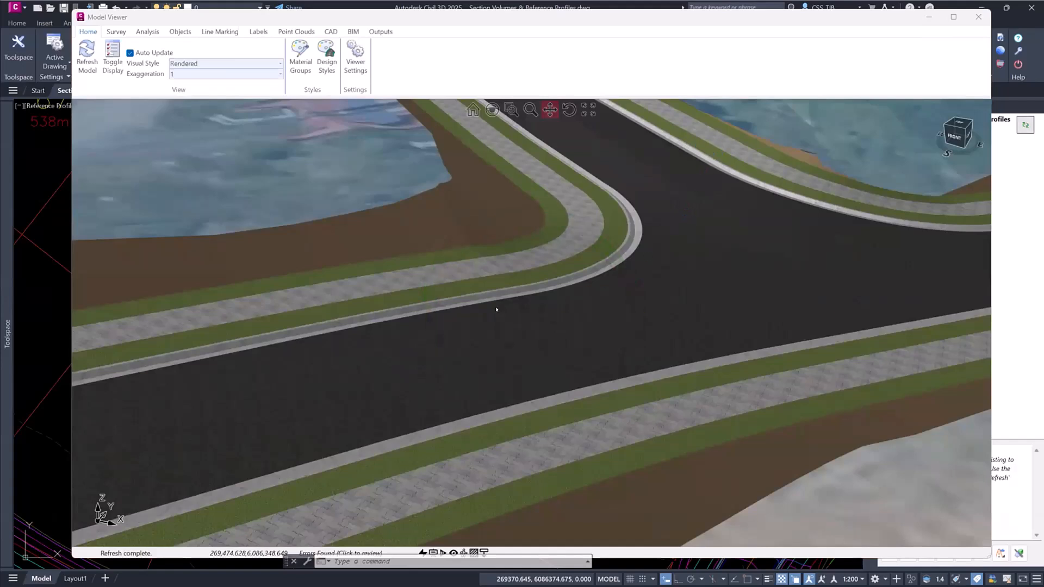
# - Add two water drops to the road pavement beside the kerb return at the Road 1 and Road 2 intersection
pyautogui.rightClick(520, 302)
pyautogui.click(561, 430)
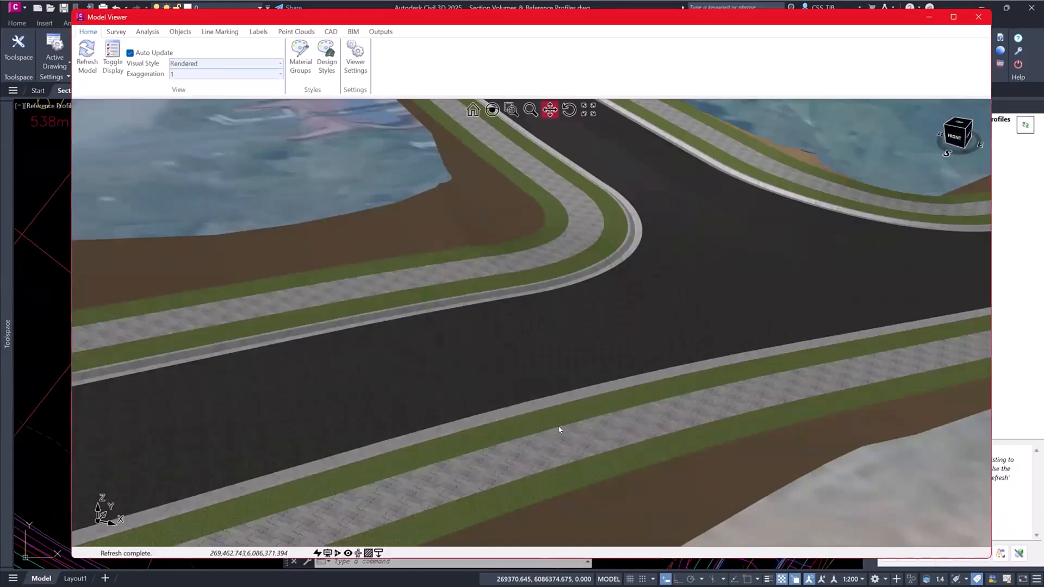
pyautogui.click(652, 260)
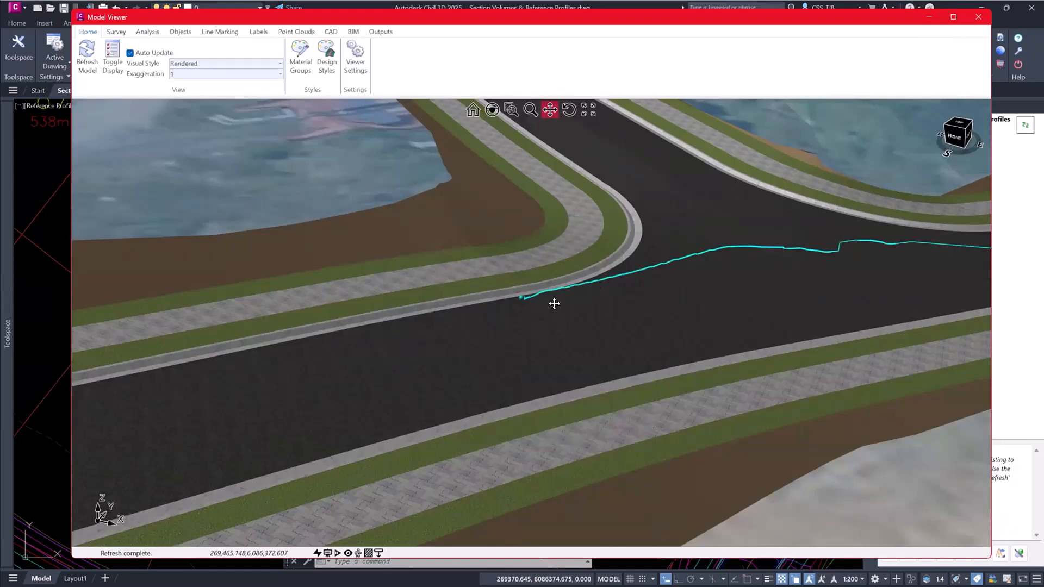
pyautogui.rightClick(630, 260)
pyautogui.click(679, 380)
pyautogui.click(650, 228)
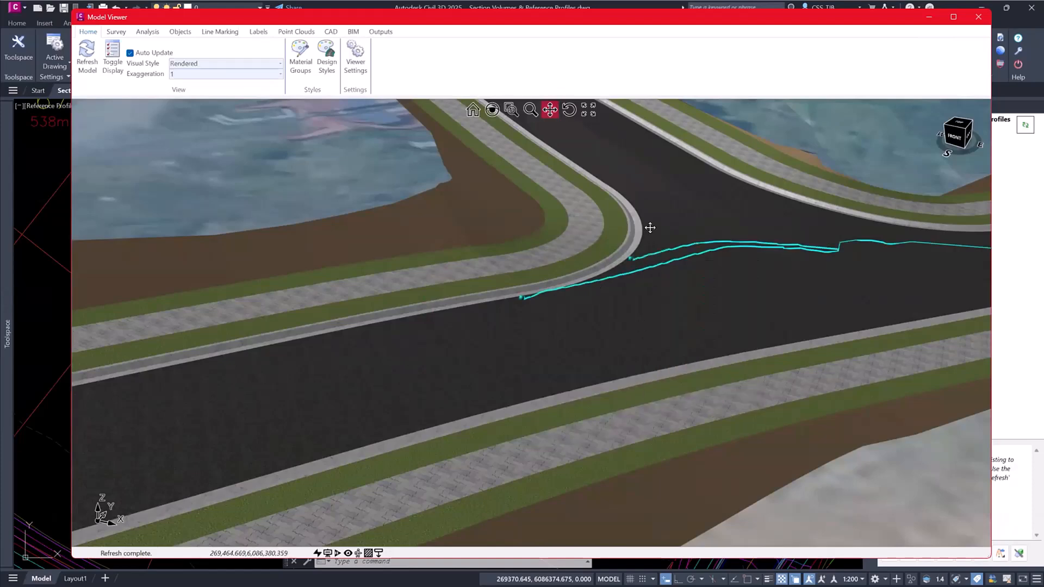
# - Add two more water drops along the kerb return towards Road 2 to trace the drainage paths, and close the Model Viewer
pyautogui.scroll(3, 633, 216)
pyautogui.rightClick(635, 233)
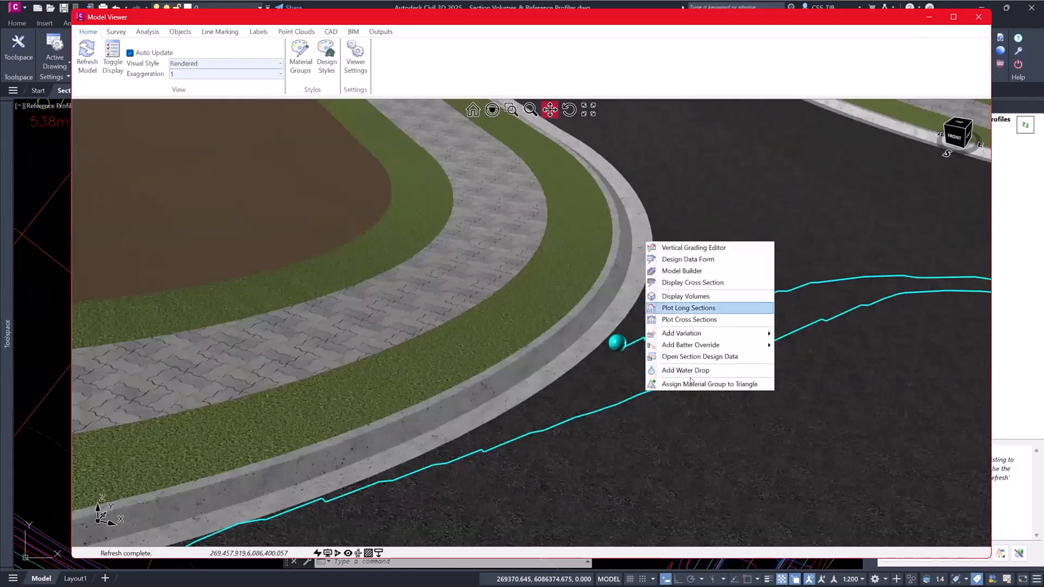
pyautogui.click(683, 369)
pyautogui.scroll(-2, 661, 304)
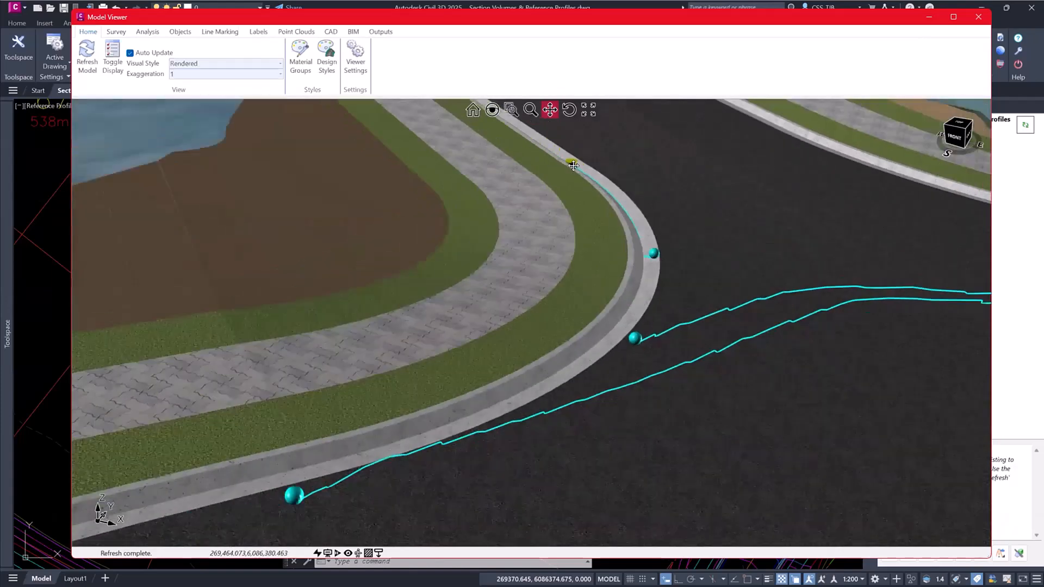
pyautogui.moveTo(598, 147); pyautogui.dragTo(579, 239, button='middle')
pyautogui.moveTo(609, 208); pyautogui.dragTo(607, 313)
pyautogui.rightClick(575, 185)
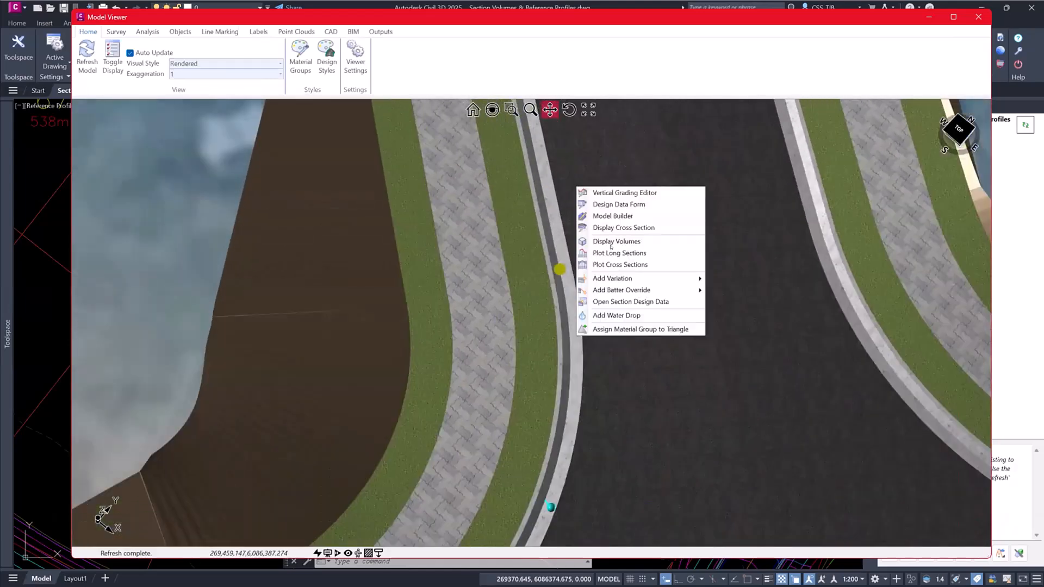
pyautogui.click(609, 311)
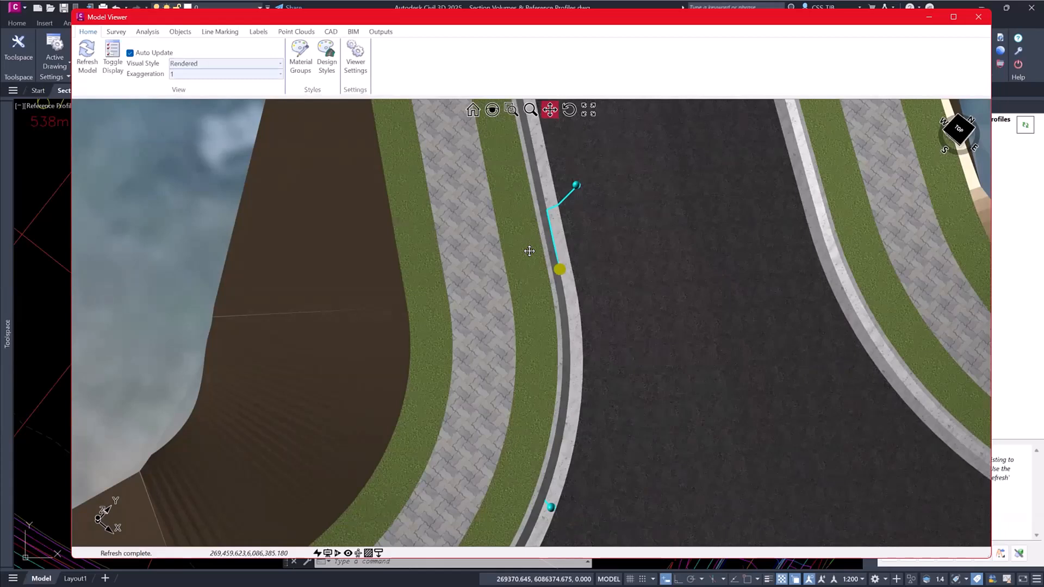
pyautogui.moveTo(529, 250)
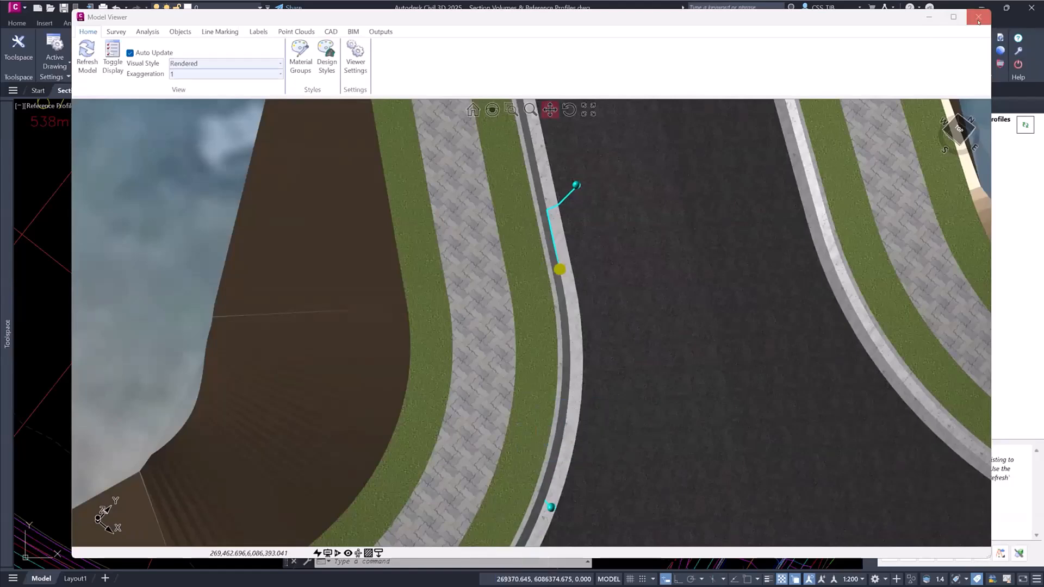
pyautogui.click(979, 17)
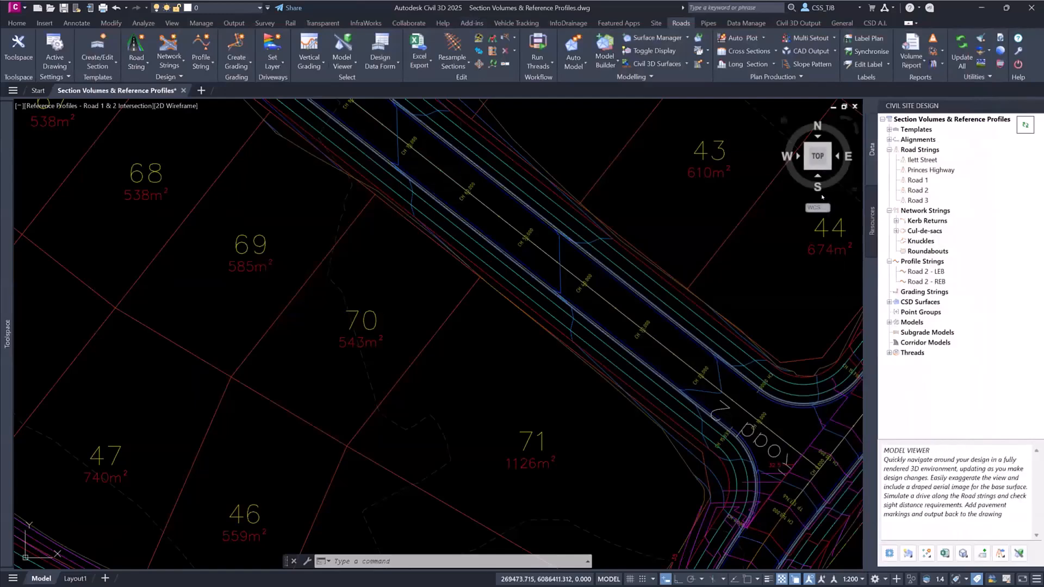
# - Open Reference Profiles for the road strings and bring up the Create Profile Views settings
pyautogui.rightClick(907, 152)
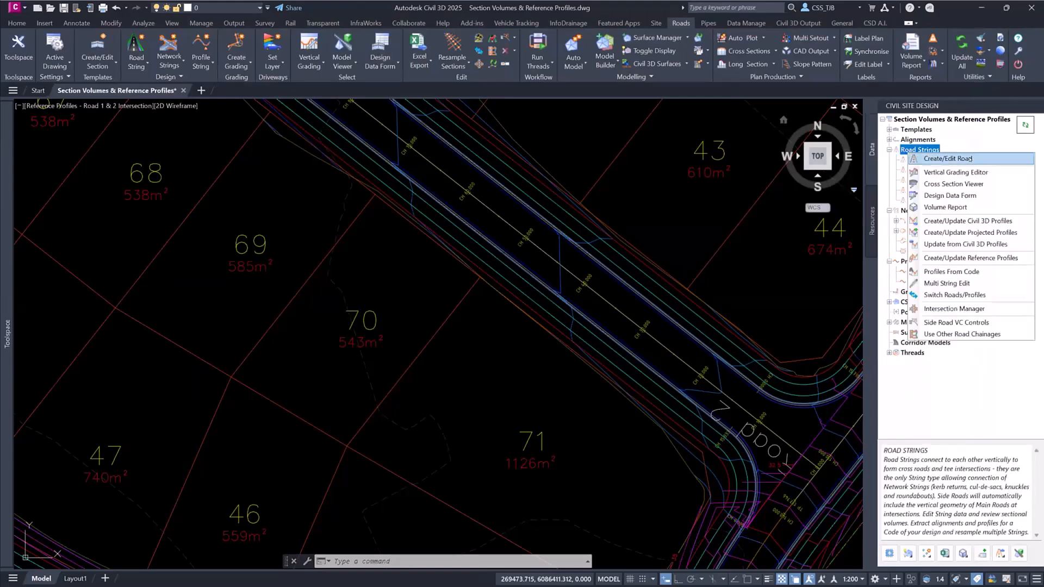
pyautogui.click(961, 259)
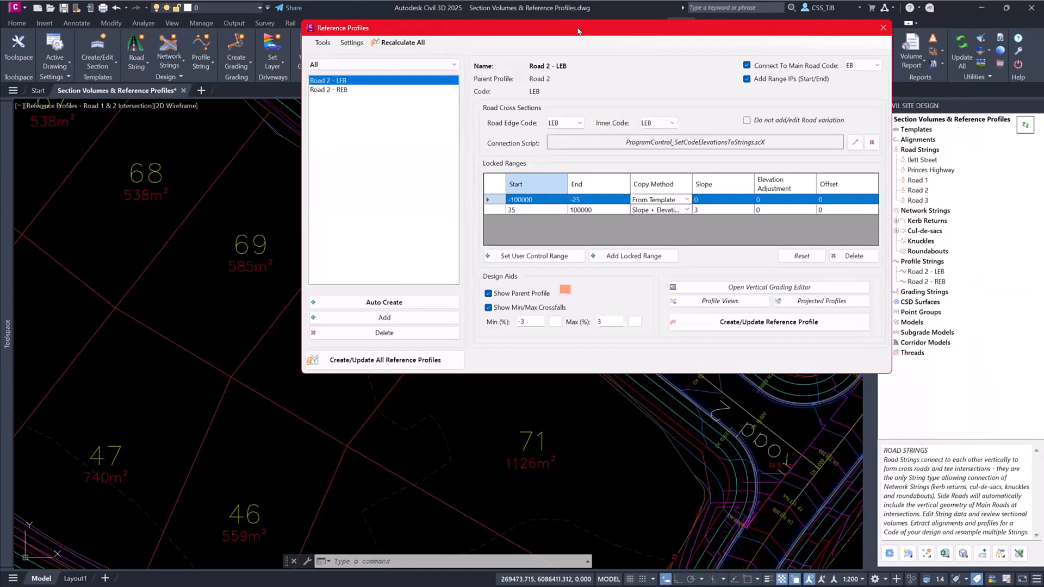
pyautogui.moveTo(578, 31); pyautogui.dragTo(511, 26)
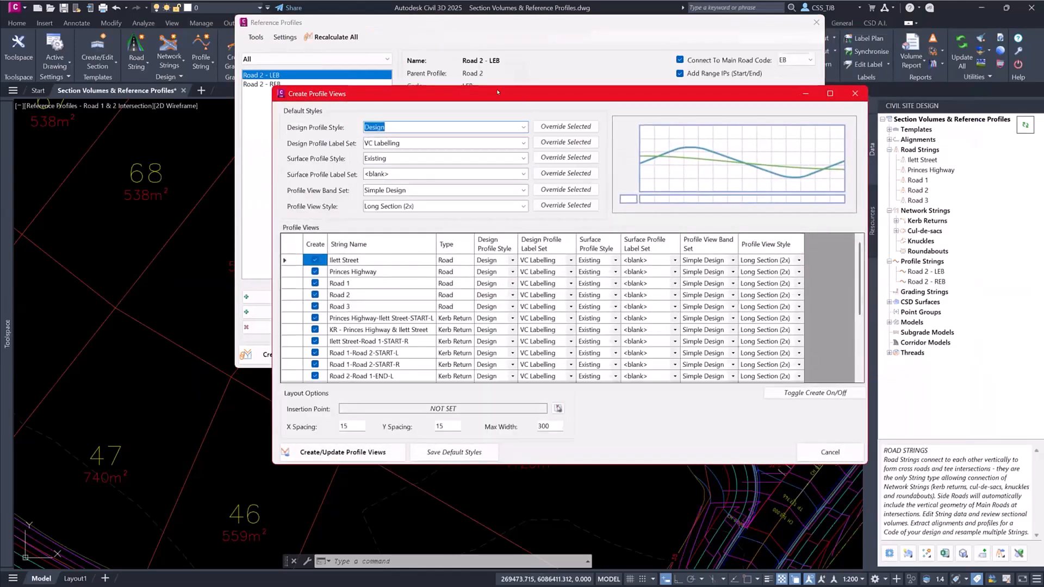
pyautogui.moveTo(497, 92); pyautogui.dragTo(426, 50)
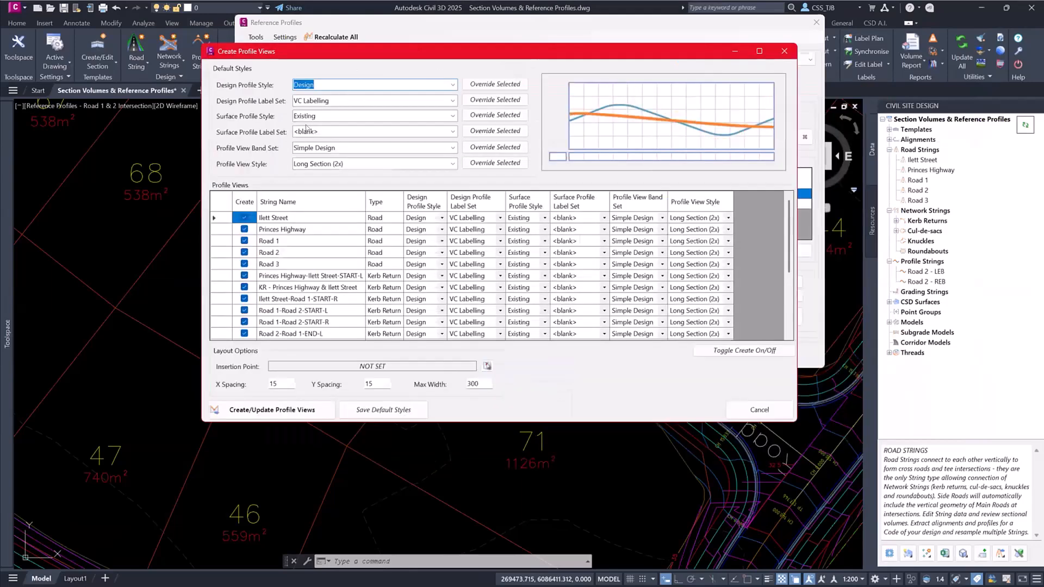
# - Exclude all strings from profile view creation and include only Road 2
pyautogui.click(215, 219)
pyautogui.scroll(-4, 217, 222)
pyautogui.keyDown('shift'); pyautogui.click(220, 336); pyautogui.keyUp('shift')
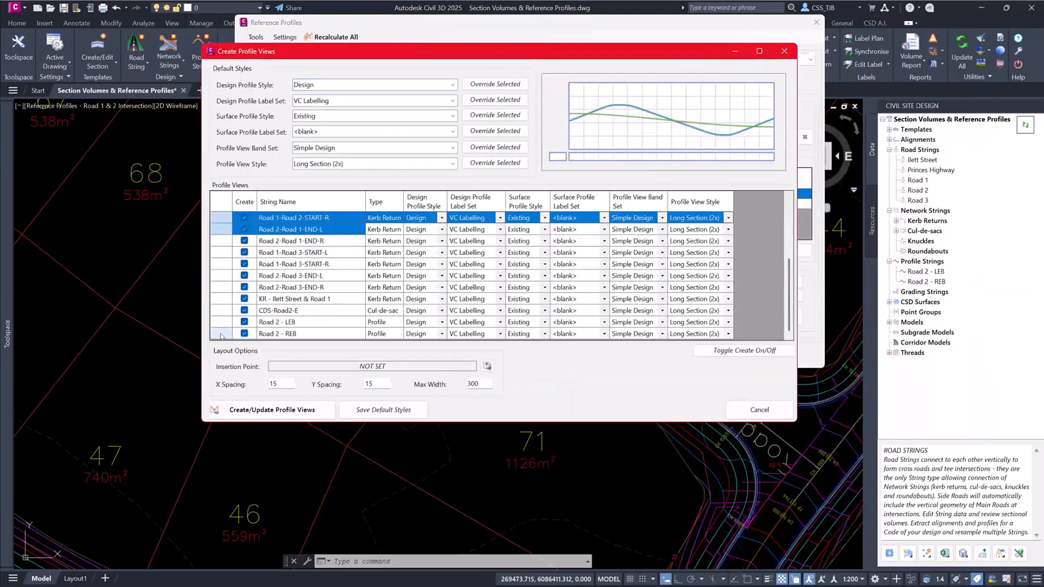
pyautogui.click(746, 352)
pyautogui.scroll(4, 245, 282)
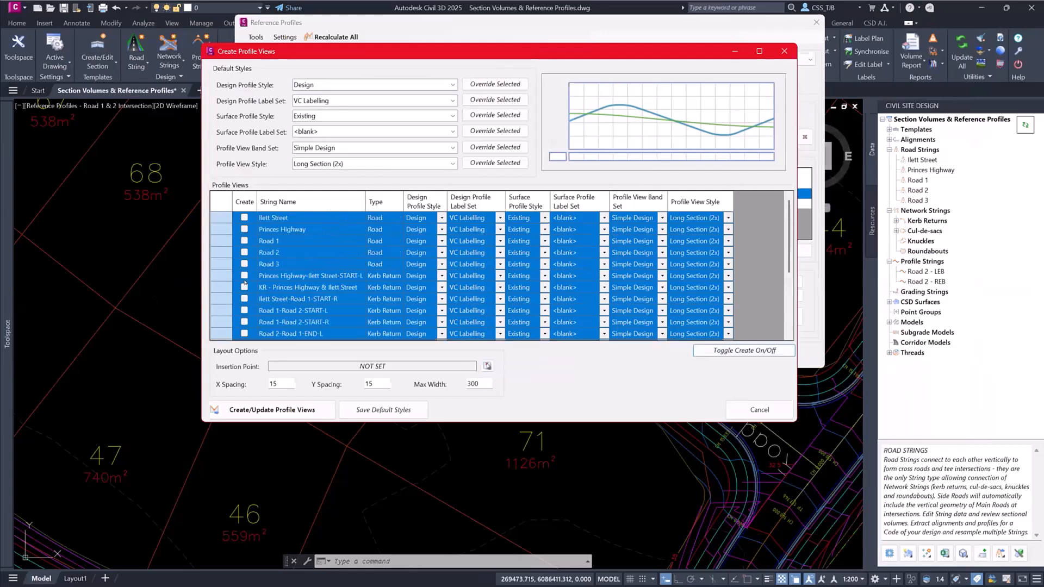
pyautogui.click(244, 253)
pyautogui.click(245, 252)
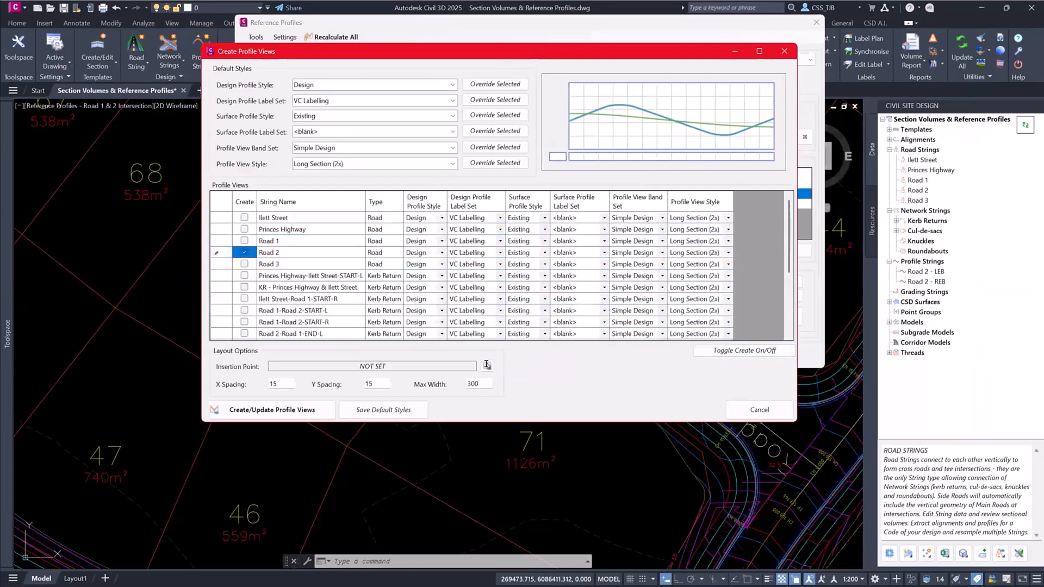
# - Create Road 2's profile view and place it in the empty drawing area east of the site plan
pyautogui.click(307, 417)
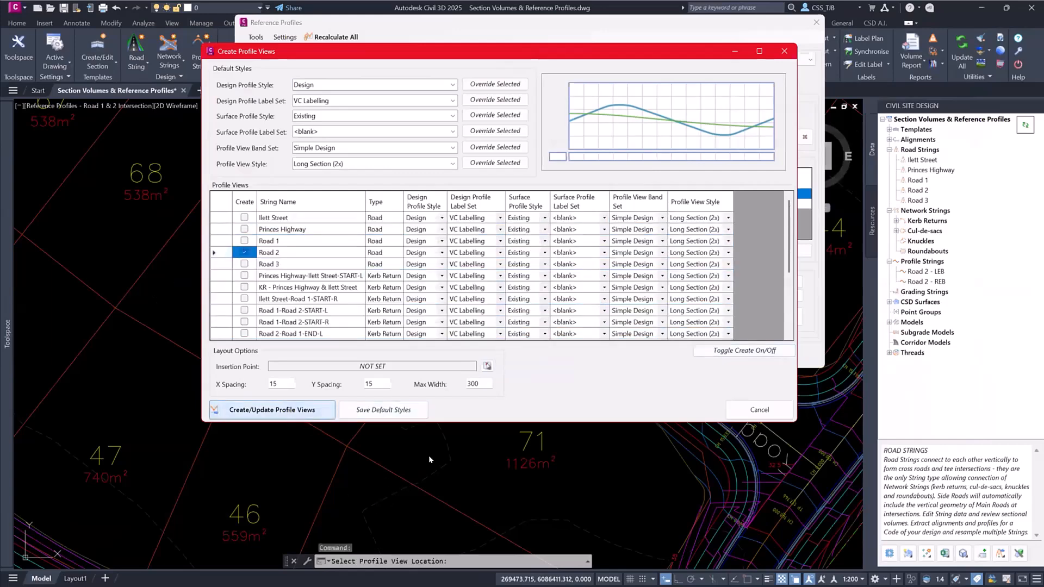
pyautogui.scroll(-8, 439, 489)
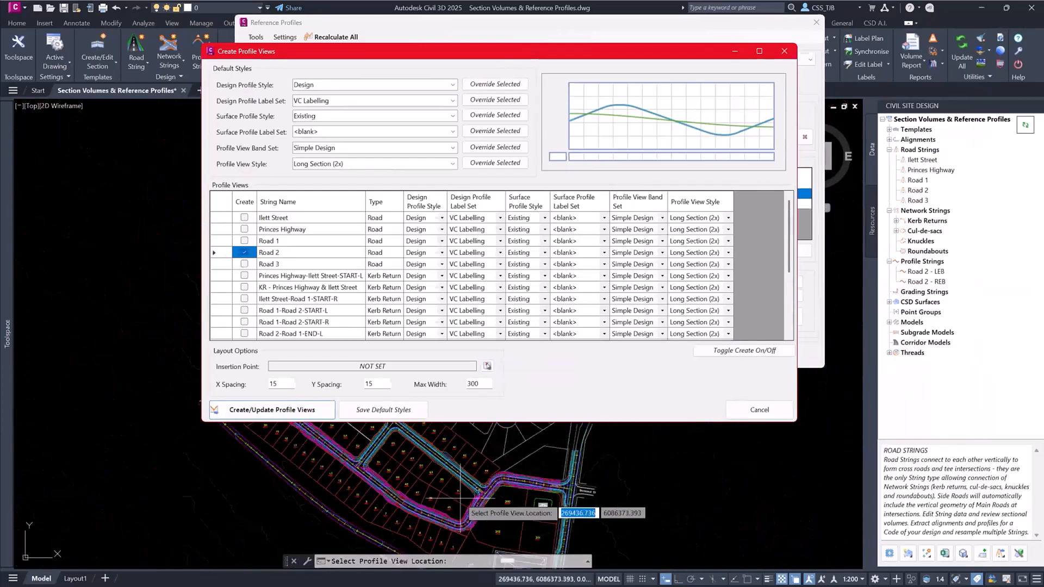
pyautogui.scroll(4, 607, 455)
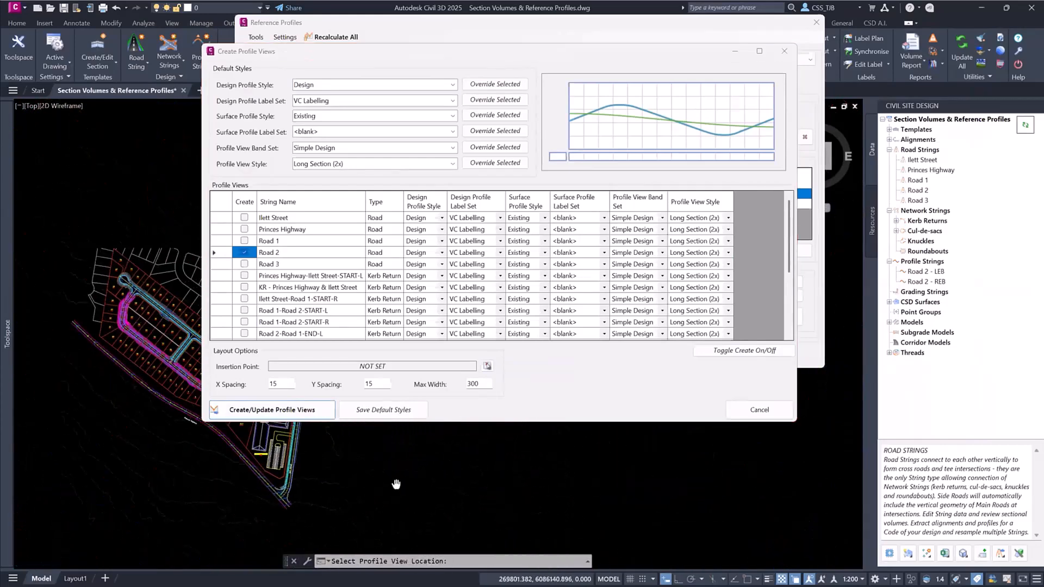
pyautogui.click(518, 483)
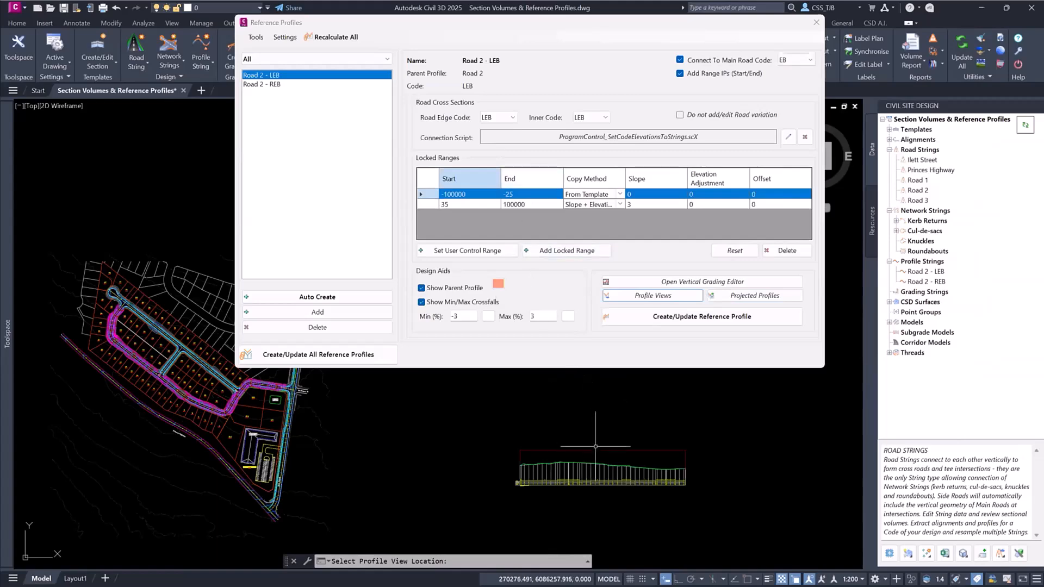
# - Look over Road 2's new profile view and the Civil 3D profile commands available for the road strings
pyautogui.scroll(4, 603, 484)
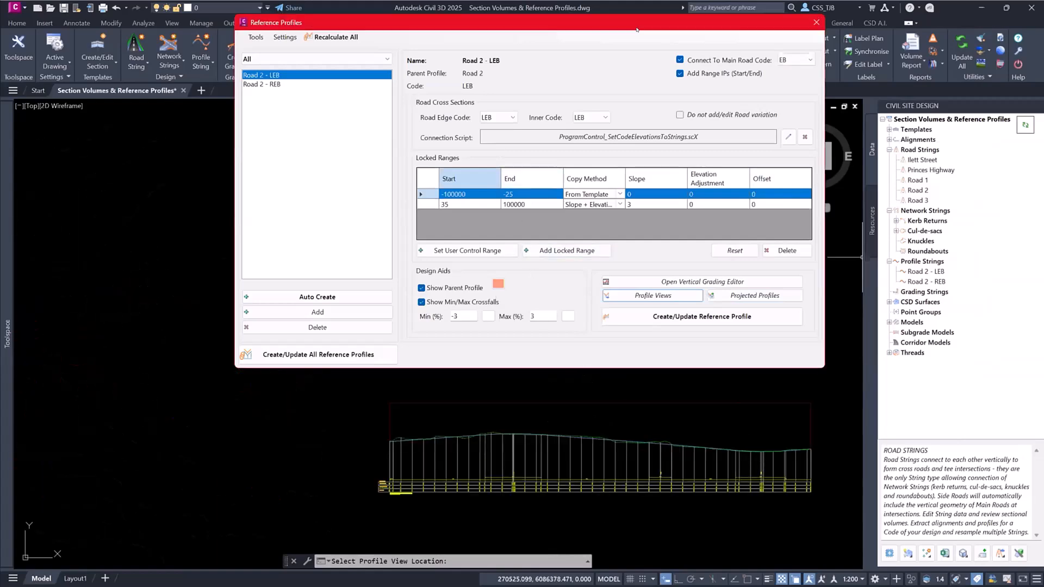
pyautogui.moveTo(734, 22); pyautogui.dragTo(714, 84)
pyautogui.click(798, 23)
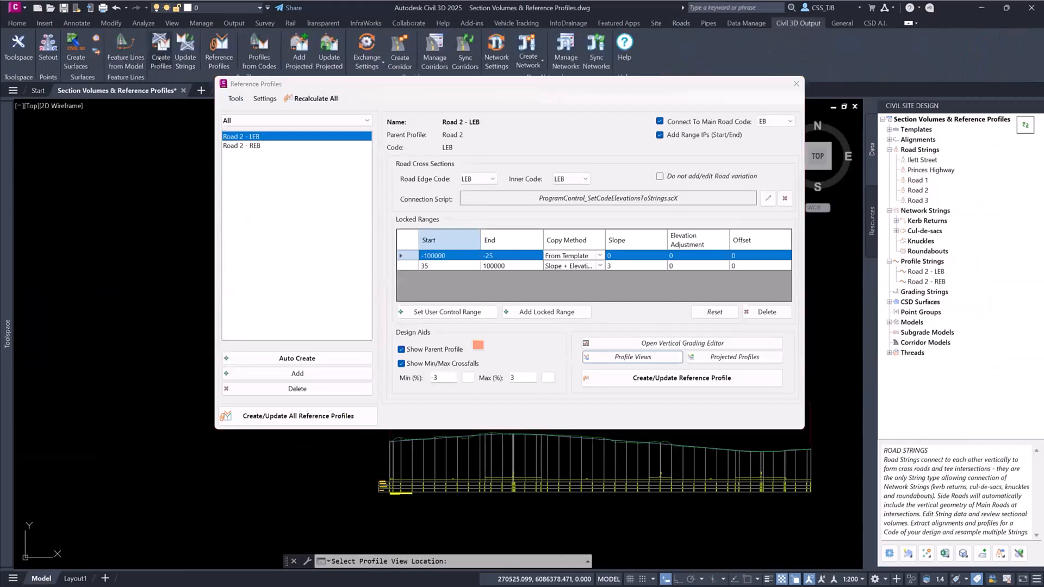
pyautogui.rightClick(909, 189)
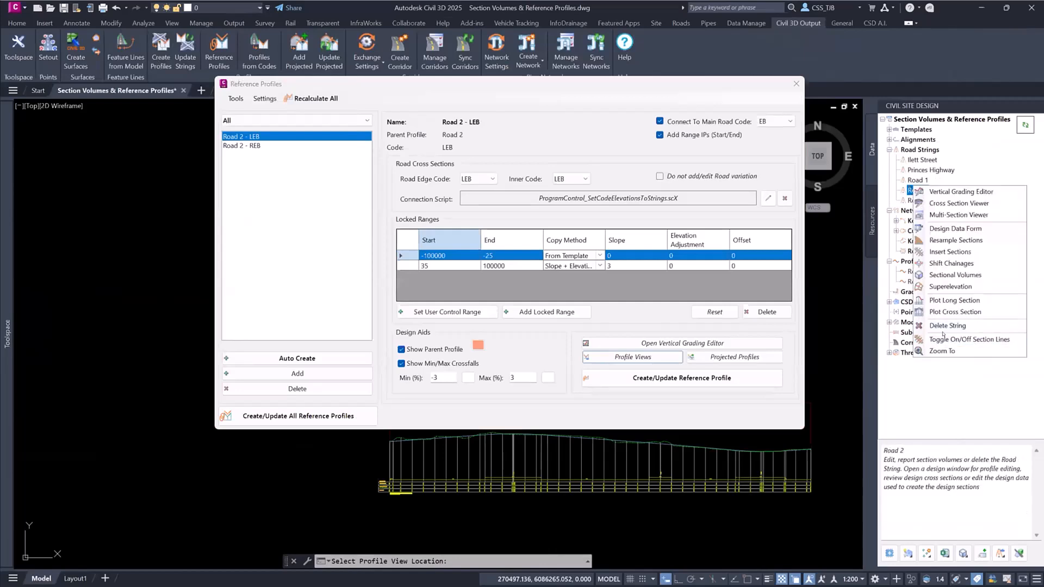
pyautogui.rightClick(916, 150)
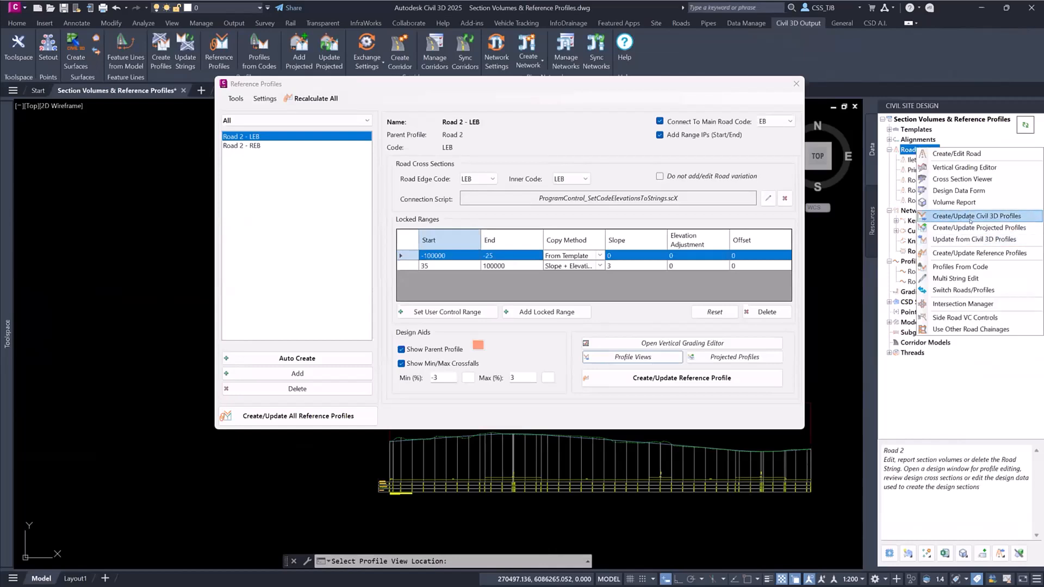
pyautogui.click(658, 323)
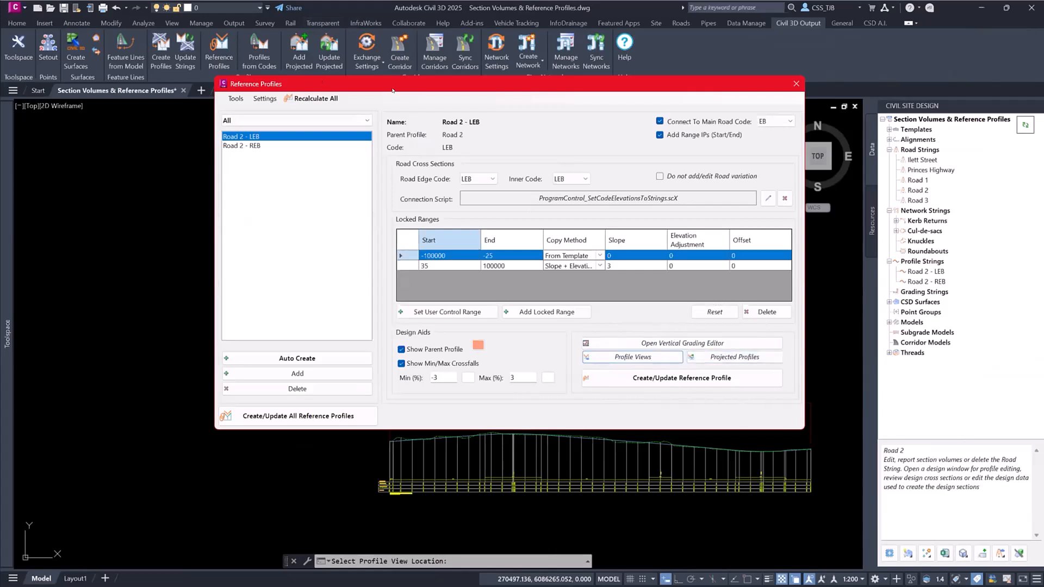
pyautogui.moveTo(393, 90); pyautogui.dragTo(355, 123)
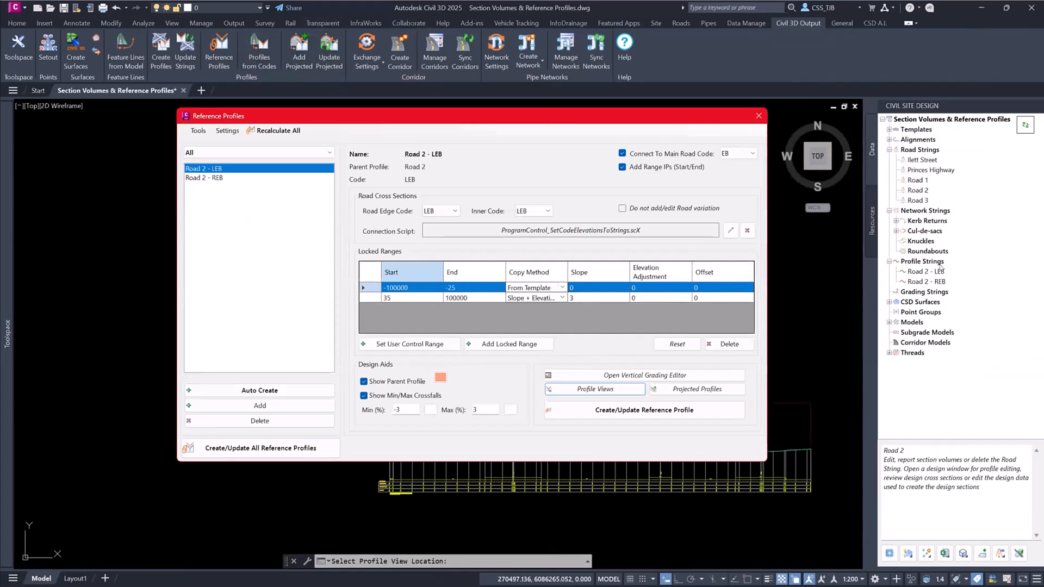
pyautogui.click(915, 212)
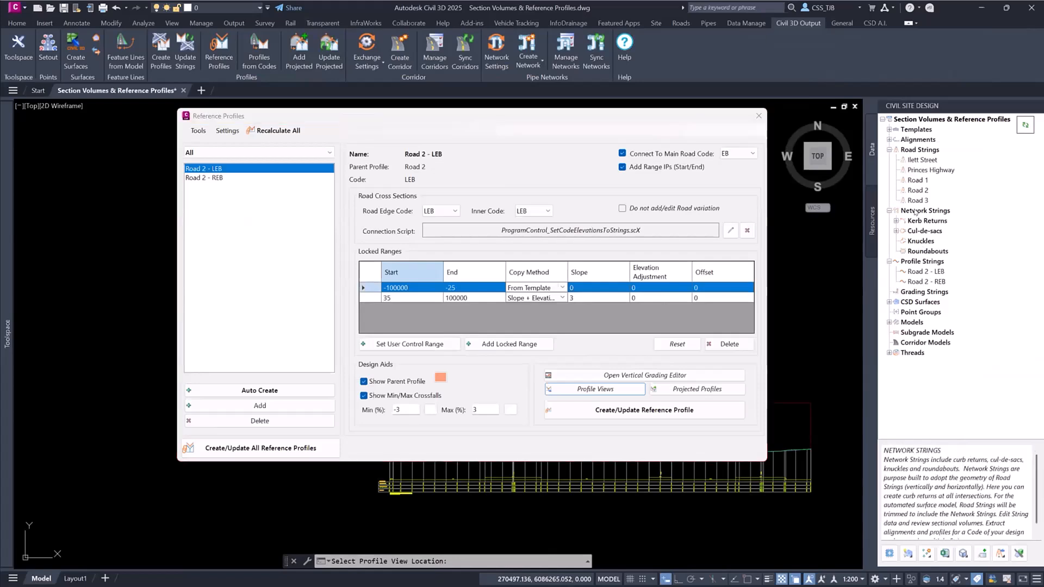
pyautogui.rightClick(906, 150)
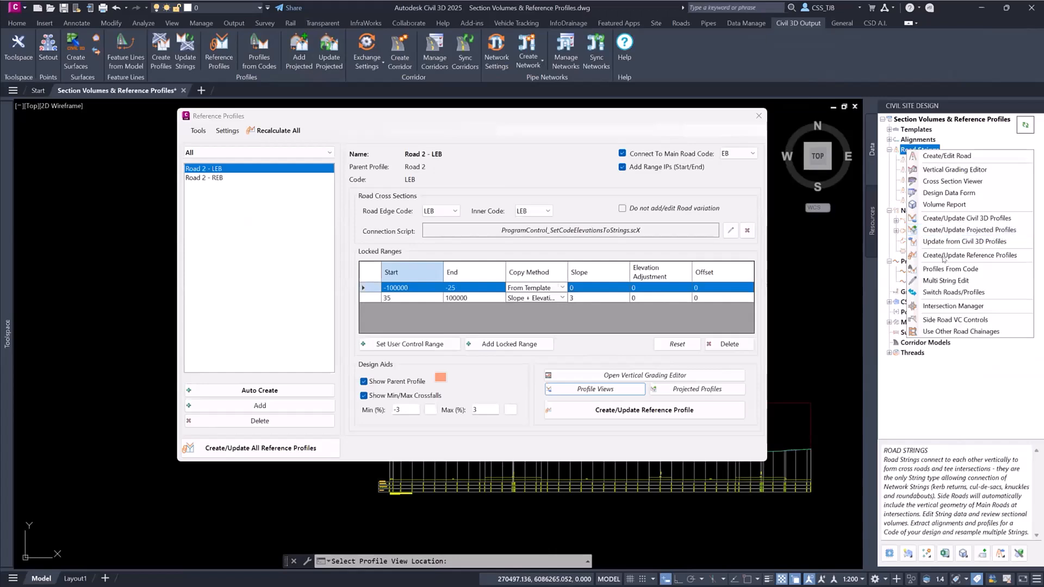
# - Open Projected Profiles from the reference profile settings and add a group named Road 2
pyautogui.click(707, 391)
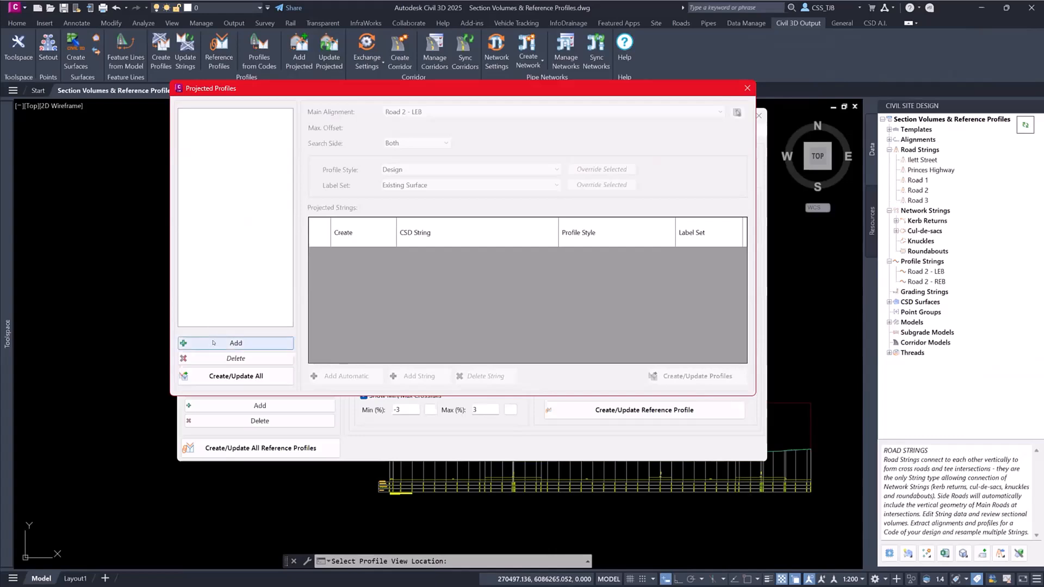
pyautogui.click(236, 343)
pyautogui.write('Road 2')
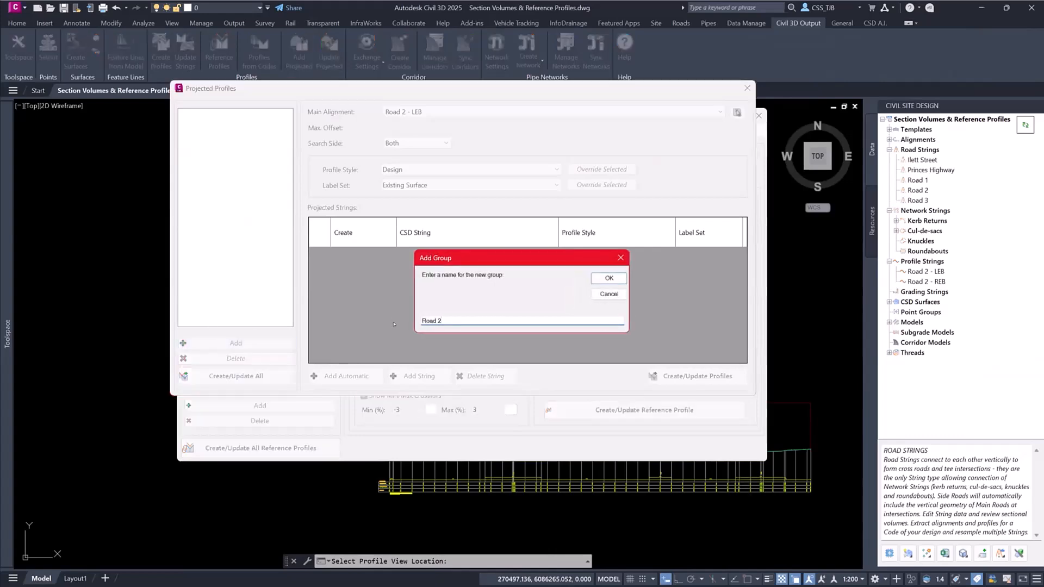
pyautogui.press('Return')
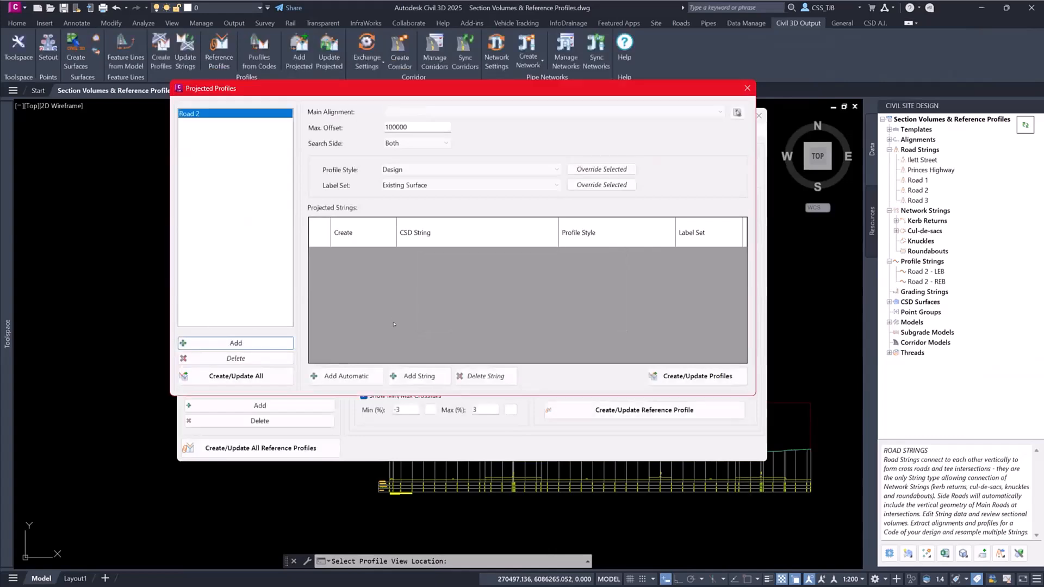
# - Set the group's main alignment to Road 2 and automatically add the strings to project onto it
pyautogui.click(720, 111)
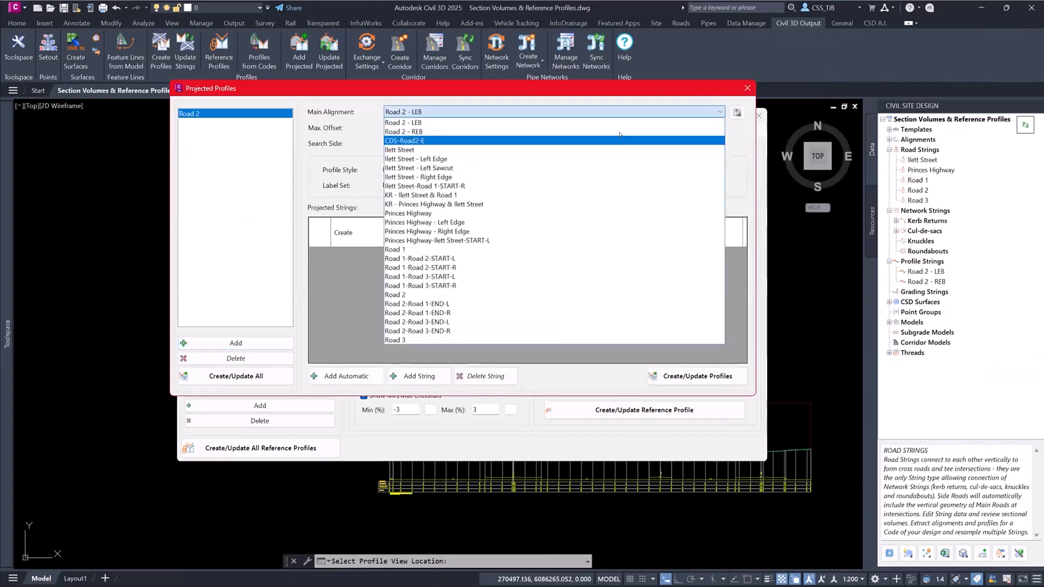
pyautogui.click(426, 294)
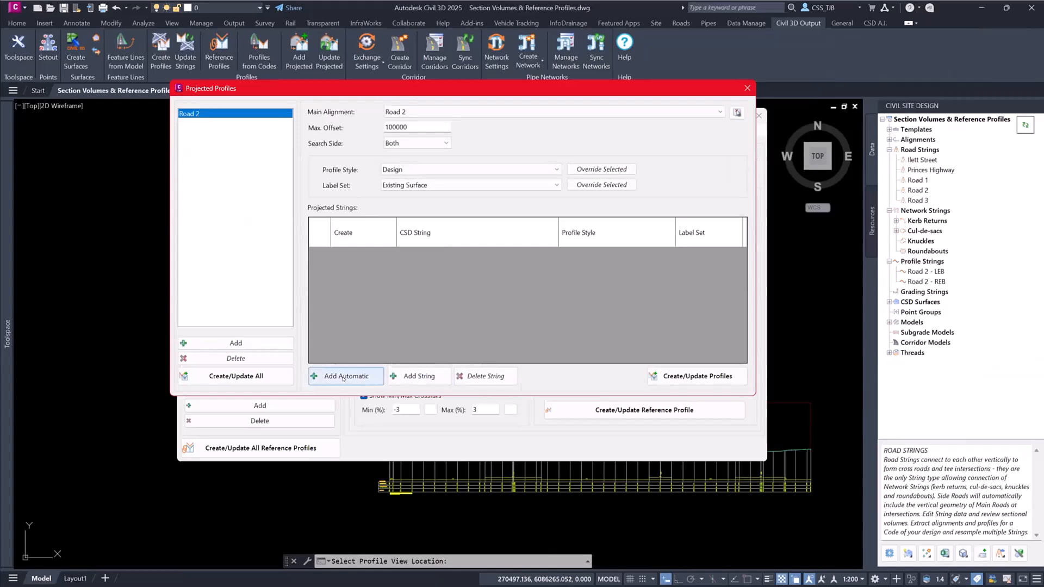
pyautogui.moveTo(415, 128); pyautogui.dragTo(361, 120)
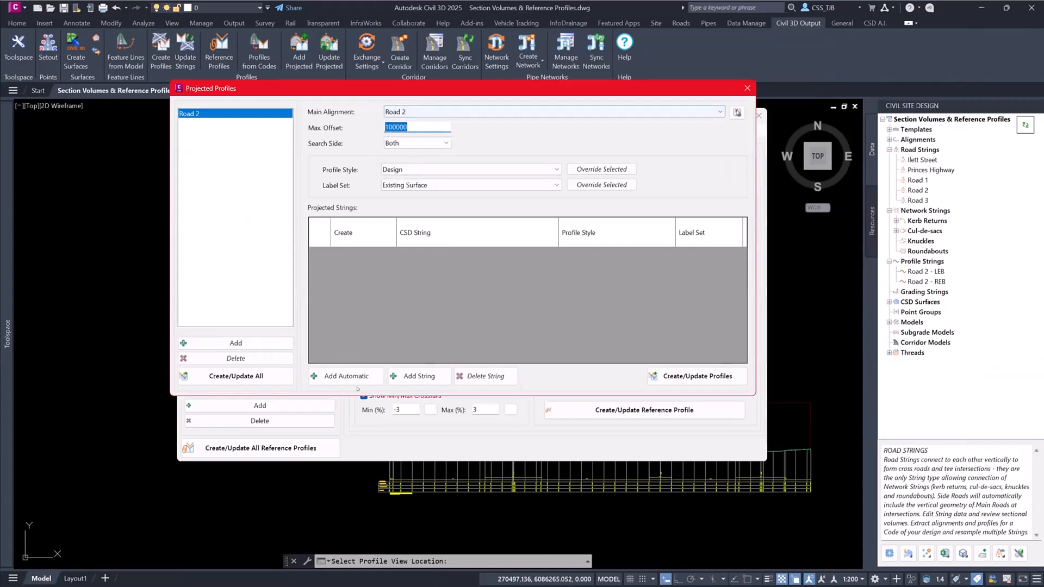
pyautogui.click(360, 371)
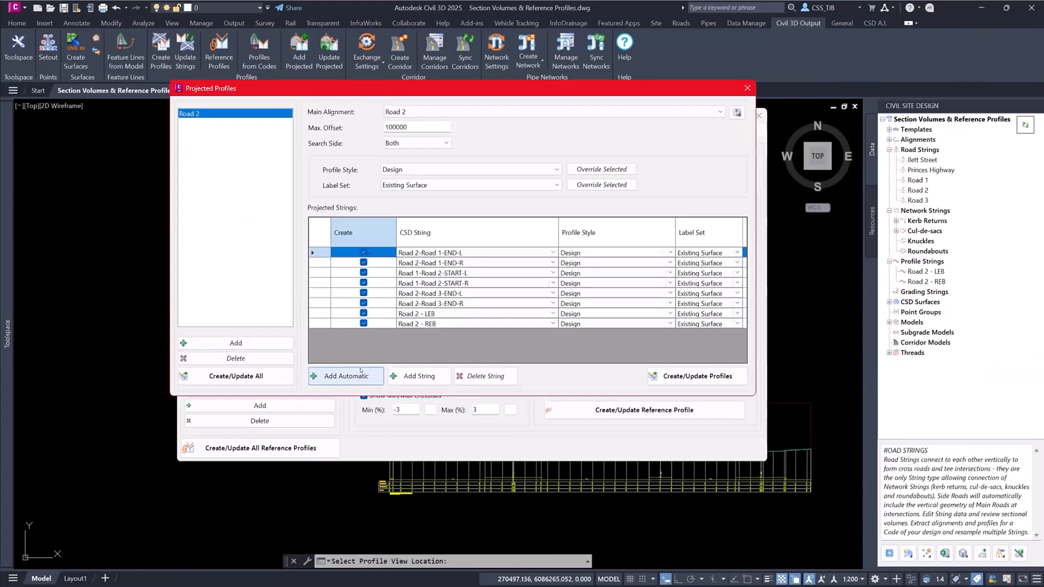
# - Exclude the six Road 1 and Road 3 kerb return strings, leaving only Road 2 - LEB and Road 2 - REB for projection
pyautogui.click(362, 252)
pyautogui.click(363, 263)
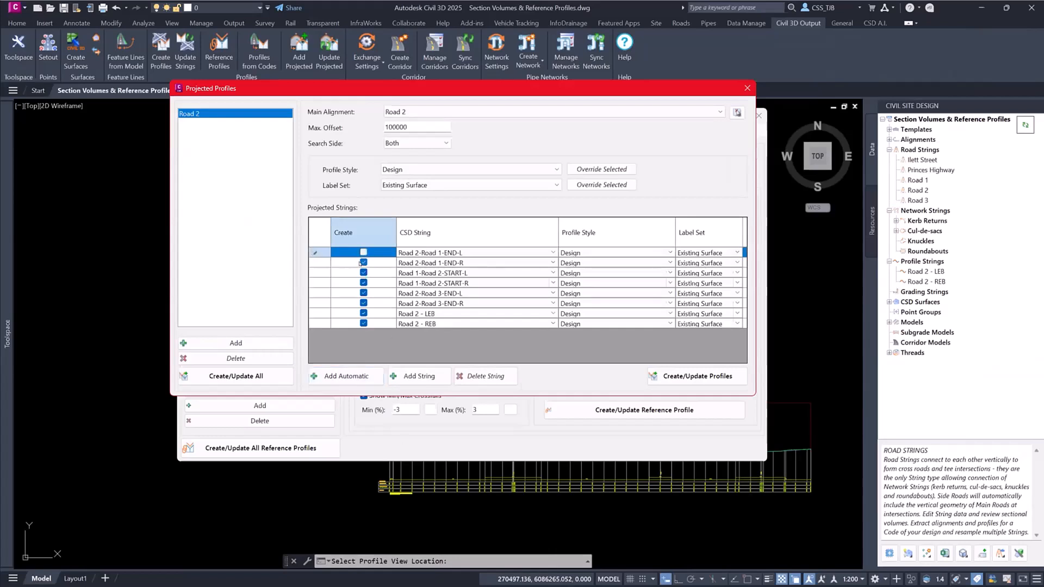
pyautogui.click(363, 273)
pyautogui.click(363, 282)
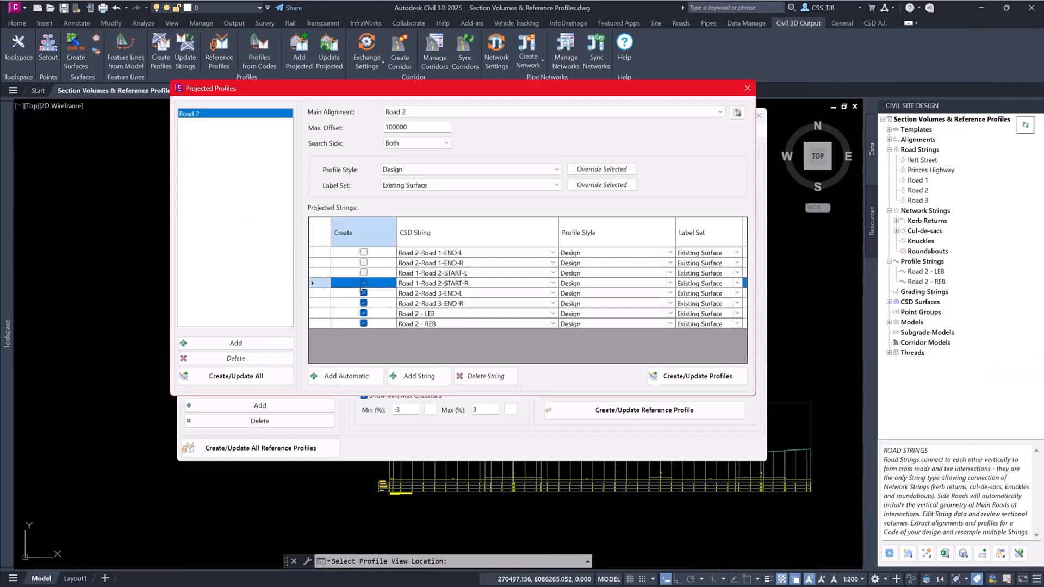
pyautogui.click(363, 293)
pyautogui.click(363, 302)
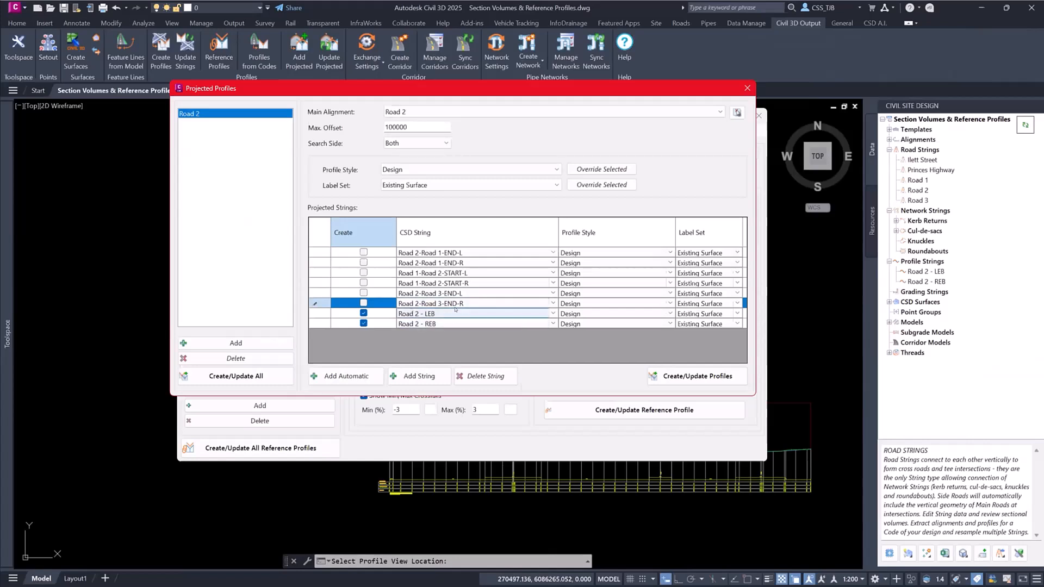
# - Give the projected Road 2 - LEB string the Design (Alt) profile style and the VC Design (Above) label set
pyautogui.click(586, 312)
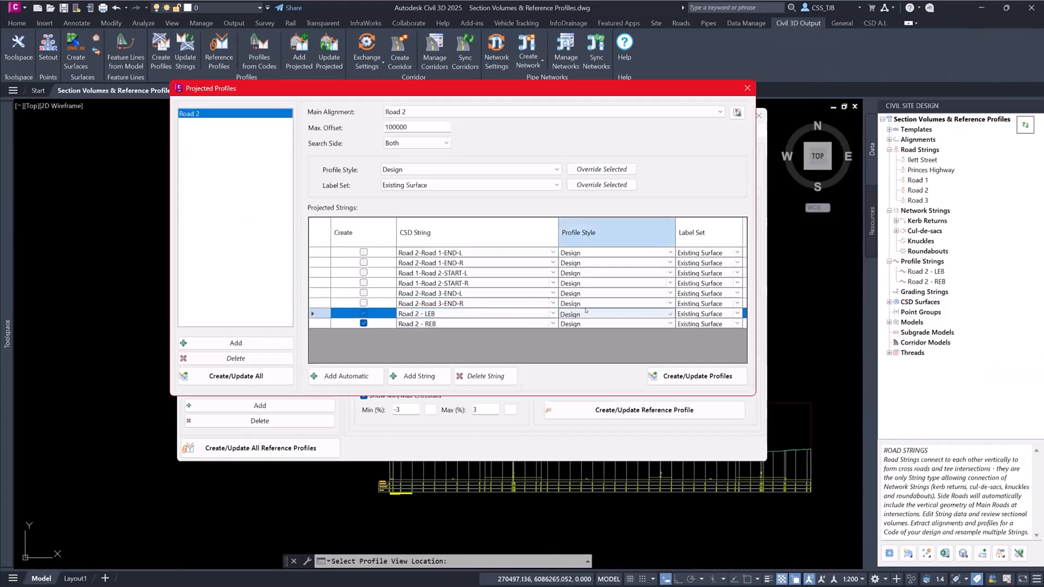
pyautogui.click(586, 312)
pyautogui.click(593, 359)
pyautogui.click(706, 314)
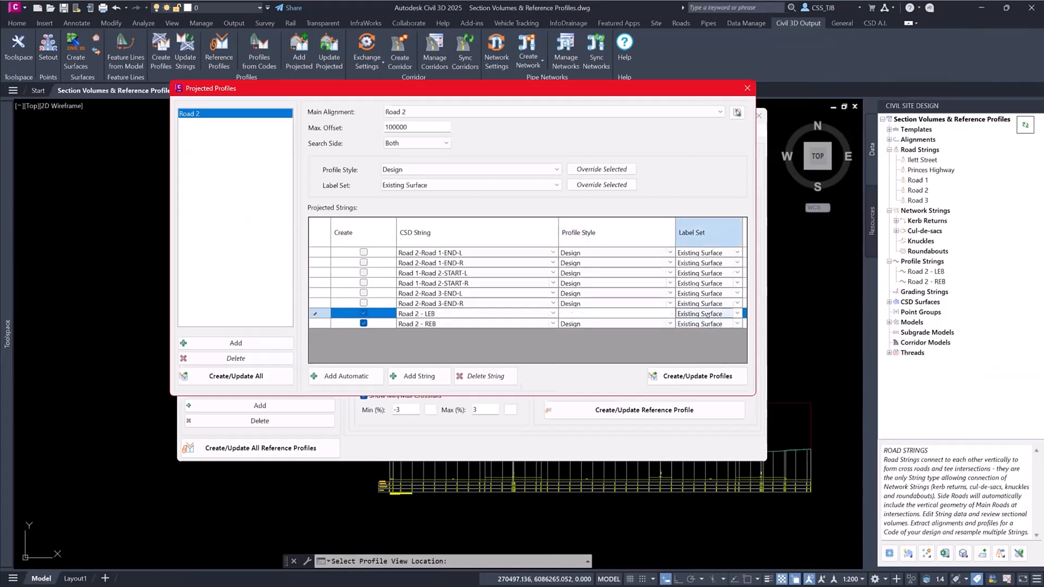
pyautogui.click(705, 315)
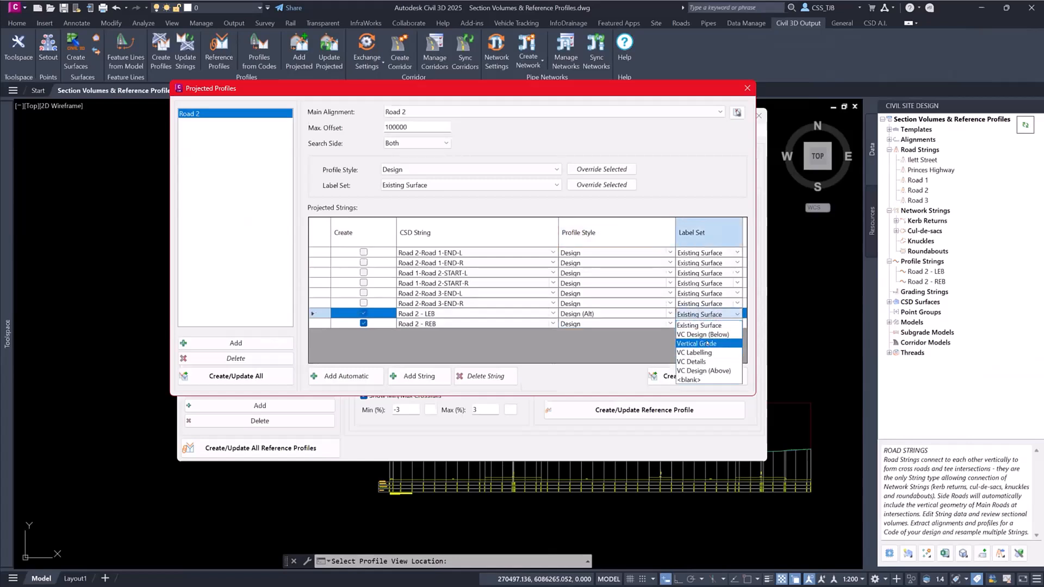
pyautogui.click(704, 370)
# - Give the projected Road 2 - REB string the Subgrade profile style and the VC Design (Below) label set
pyautogui.click(592, 325)
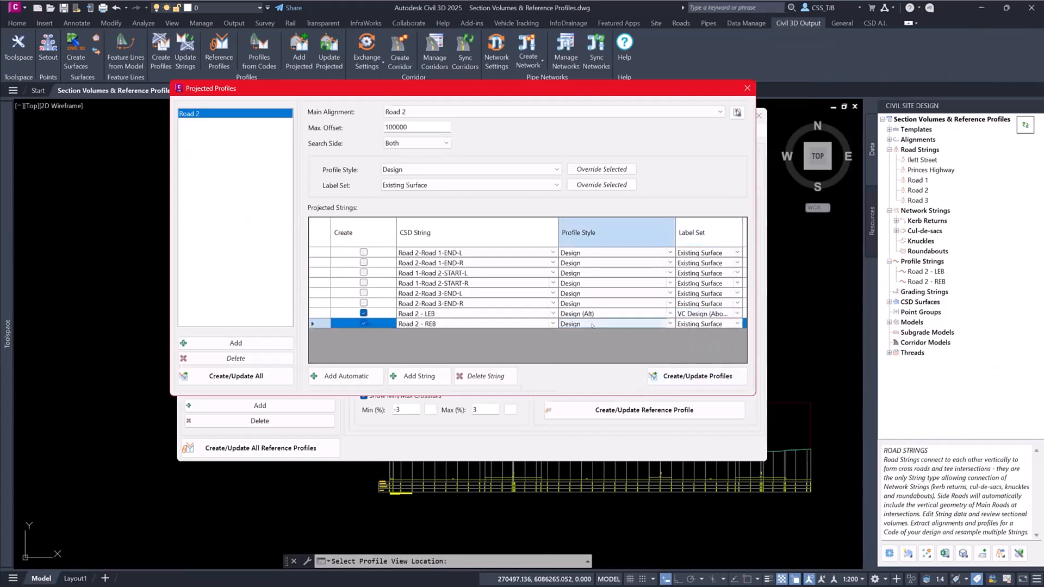
pyautogui.click(593, 326)
pyautogui.click(587, 325)
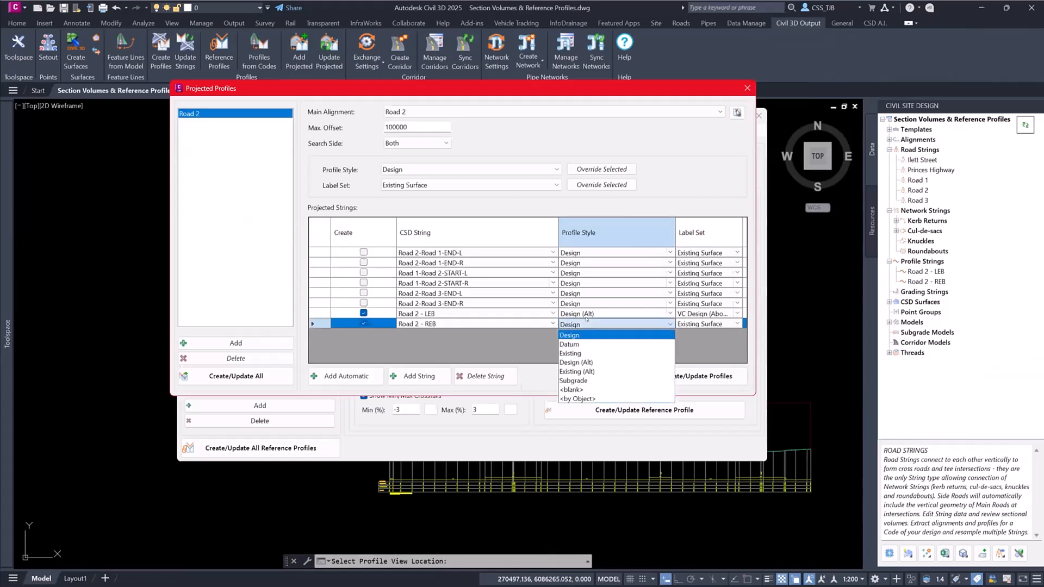
pyautogui.click(576, 375)
pyautogui.click(691, 325)
pyautogui.click(690, 324)
pyautogui.click(690, 325)
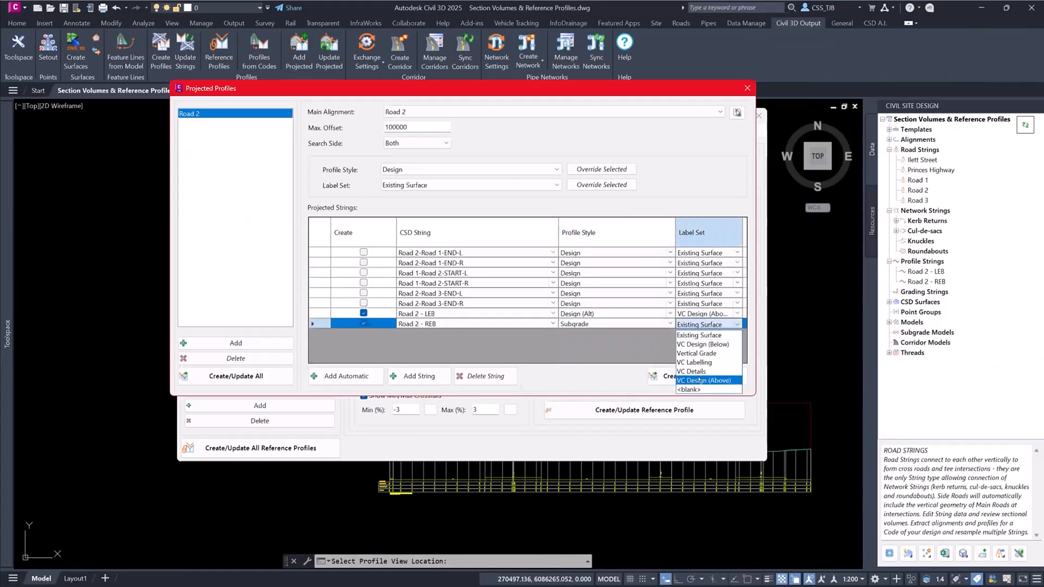
pyautogui.click(701, 344)
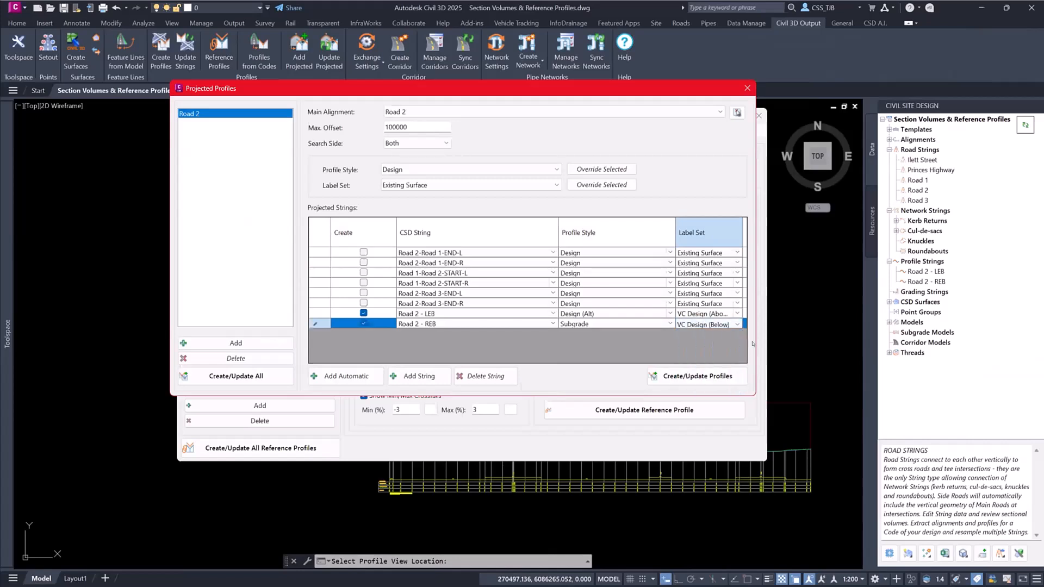
# - Create the projected profiles, close the dialogs, and inspect the labelled lane edges near the start of Road 2's profile view
pyautogui.click(684, 377)
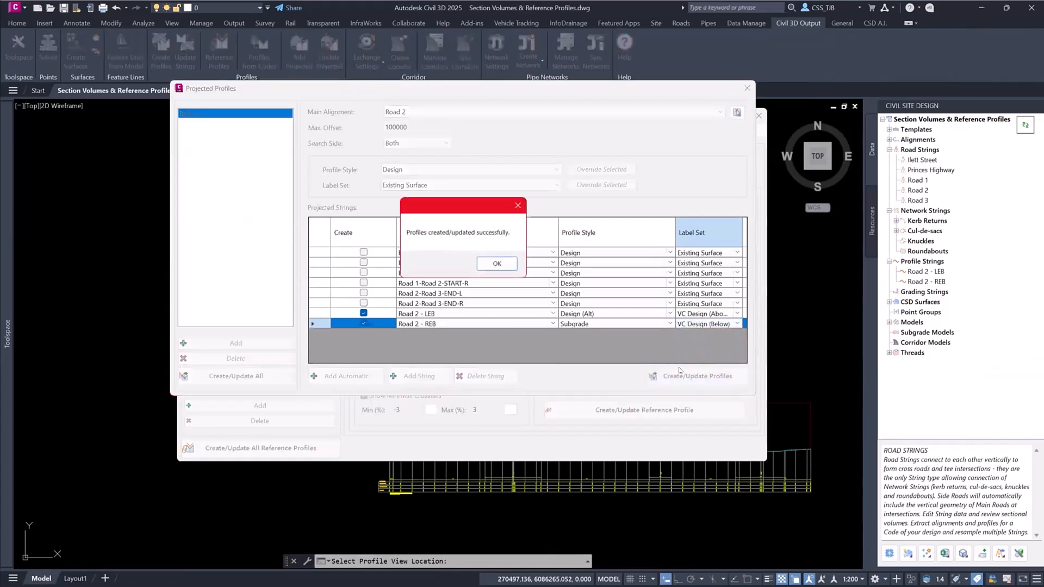
pyautogui.click(497, 264)
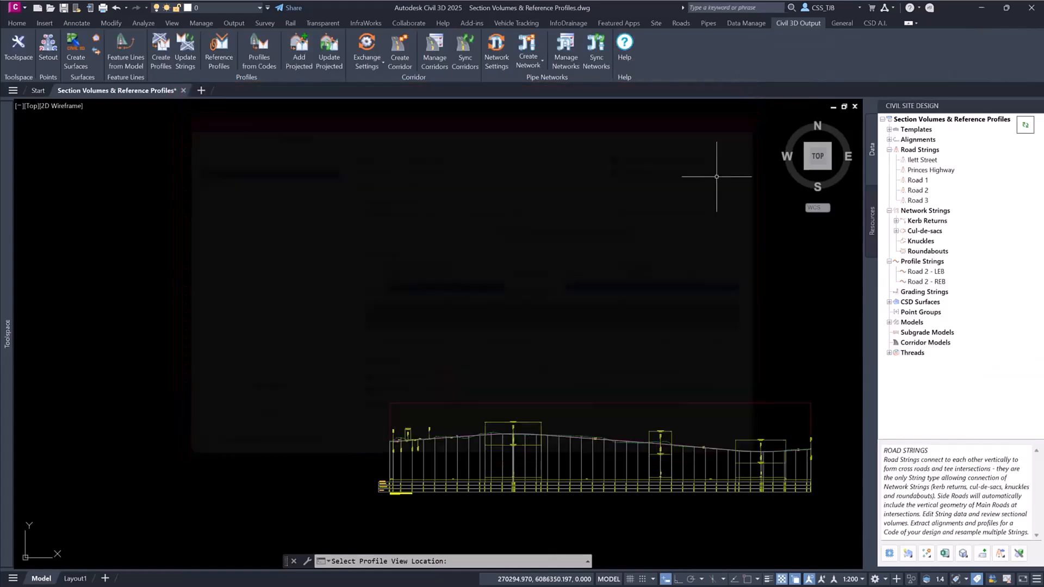
pyautogui.scroll(3, 705, 163)
pyautogui.scroll(4, 281, 309)
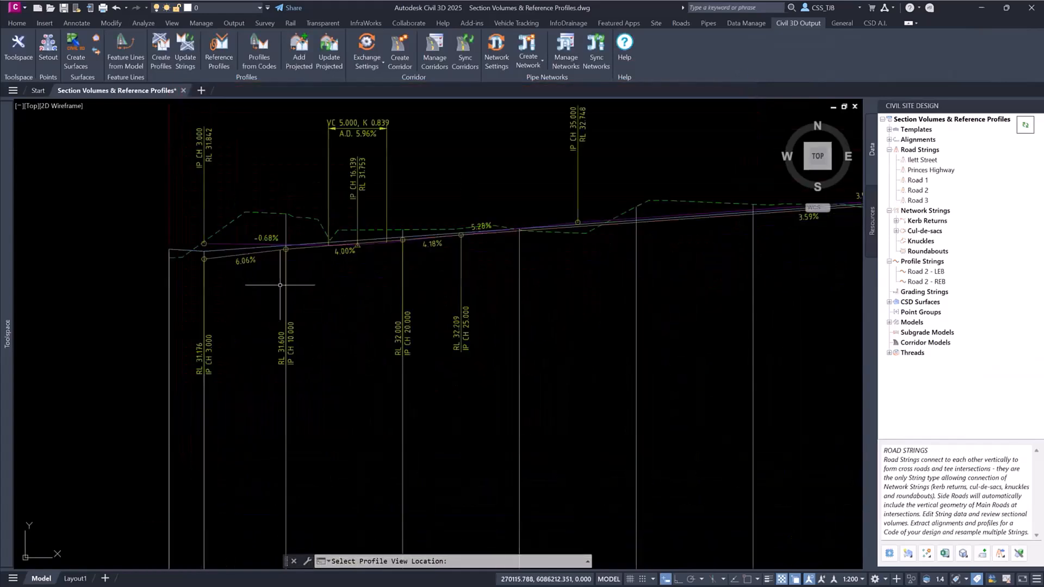
pyautogui.scroll(4, 216, 260)
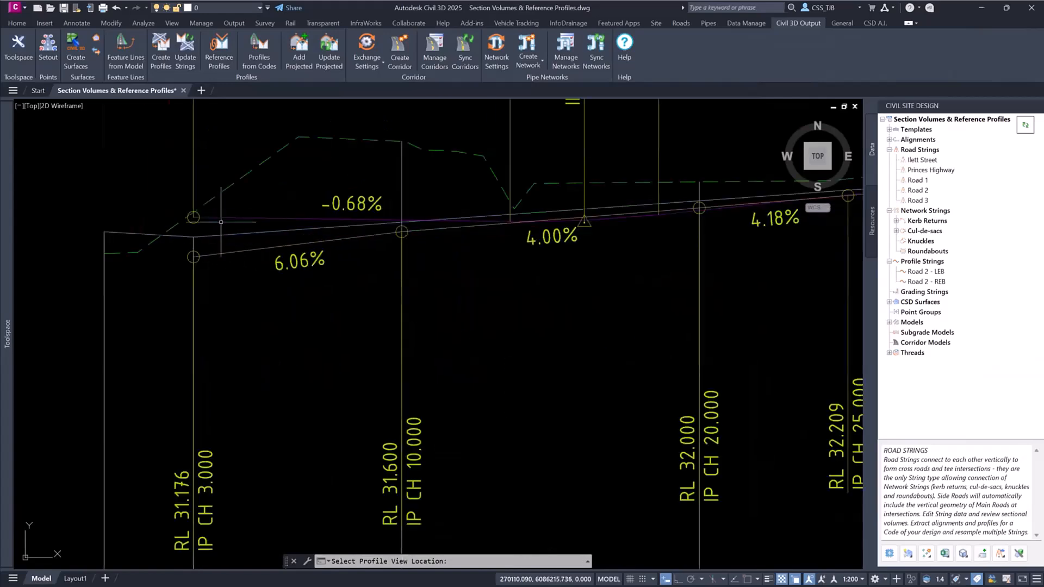
pyautogui.scroll(-4, 247, 253)
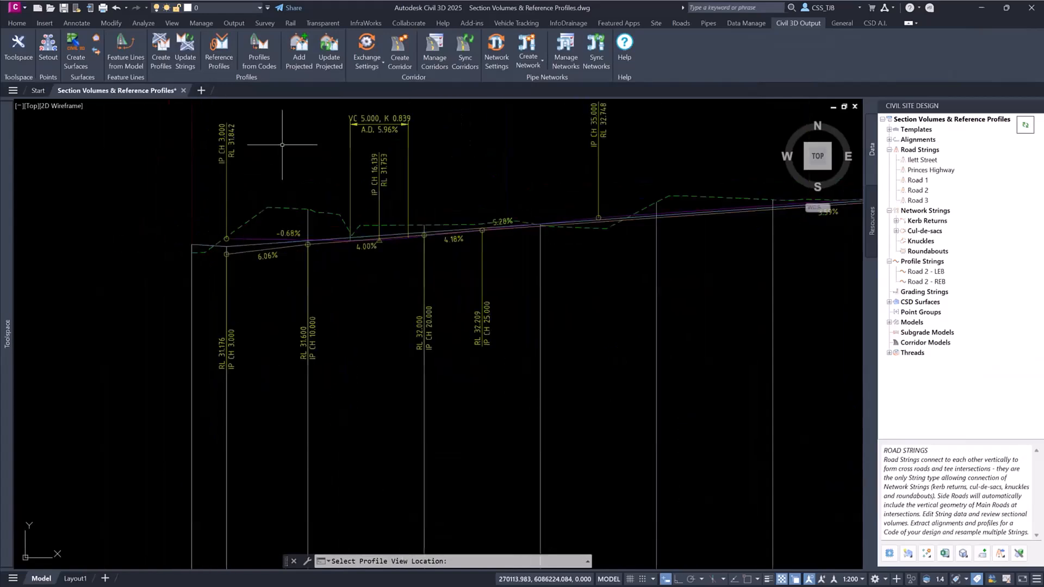
pyautogui.moveTo(371, 140); pyautogui.dragTo(359, 224, button='middle')
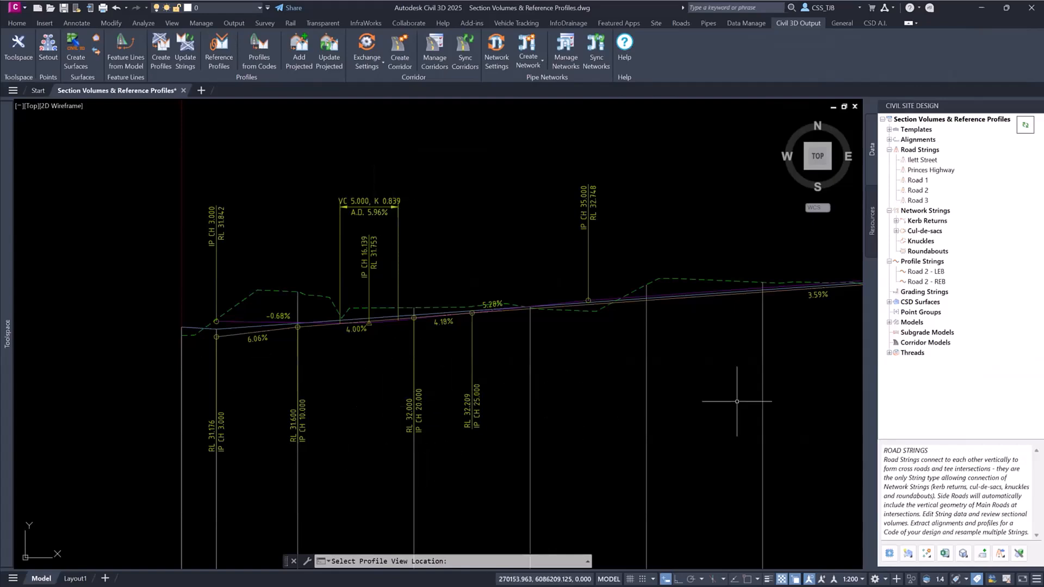
pyautogui.moveTo(520, 366); pyautogui.dragTo(556, 309, button='middle')
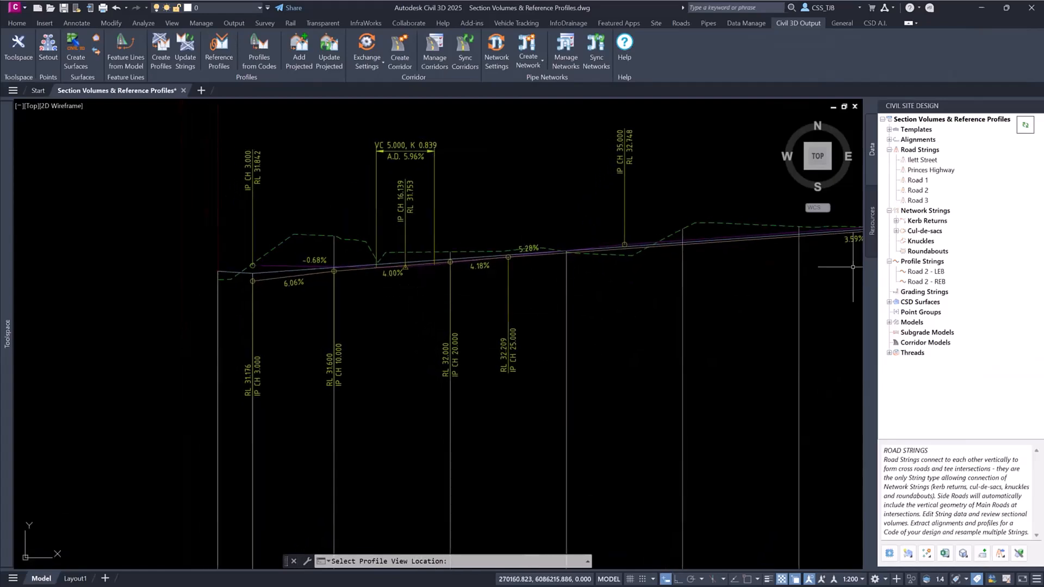
# - Open Road 2 - REB for vertical grading, set its second locked range to start at 35, and update the reference profile
pyautogui.rightClick(926, 282)
pyautogui.click(973, 286)
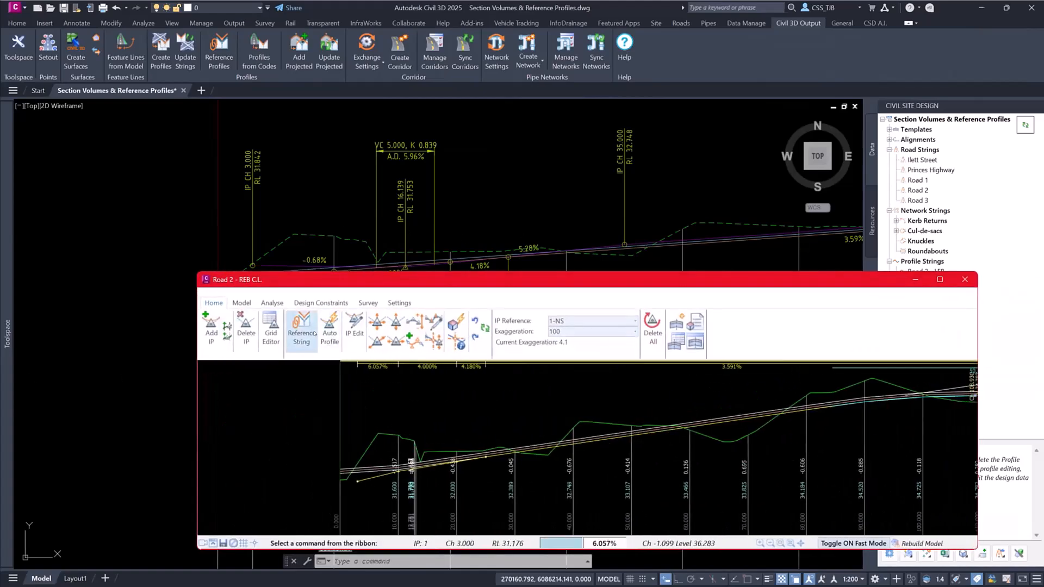
pyautogui.click(301, 328)
pyautogui.click(405, 299)
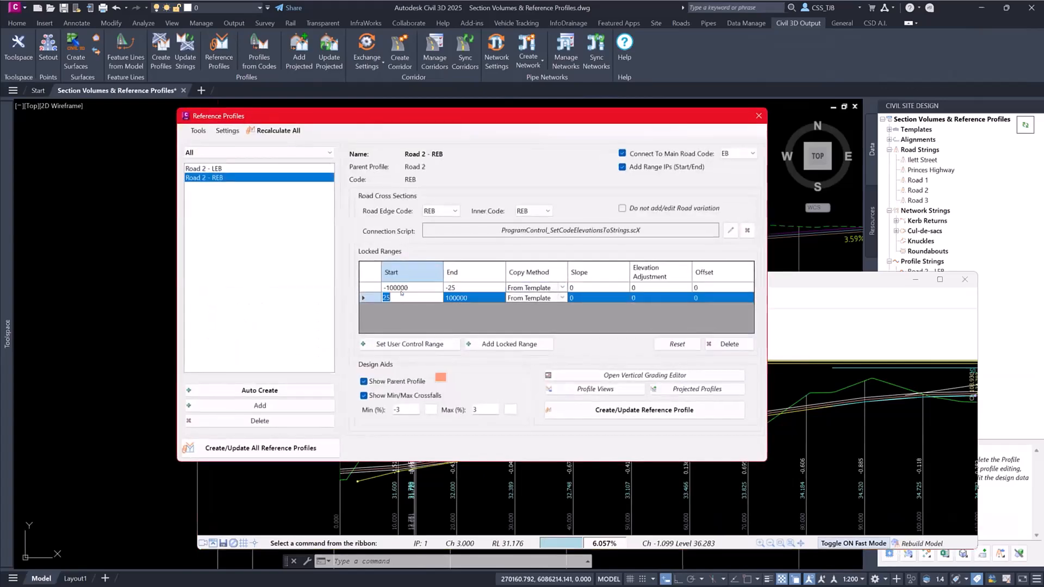
pyautogui.write('35')
pyautogui.click(669, 410)
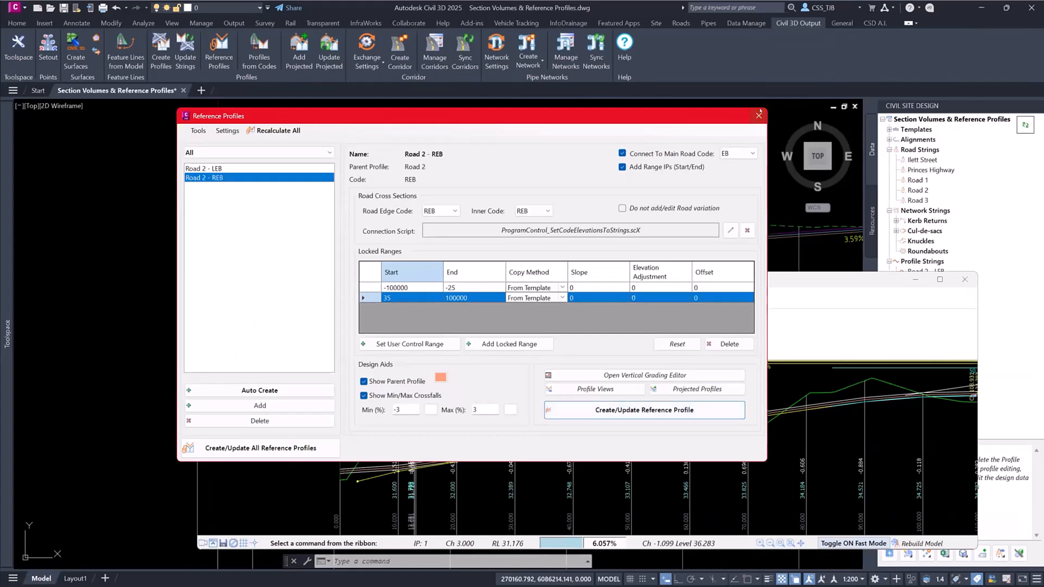
# - Close Reference Profiles and delete the Road 2 - REB IPs at chainages 10 and 25 in the vertical grading editor
pyautogui.click(759, 115)
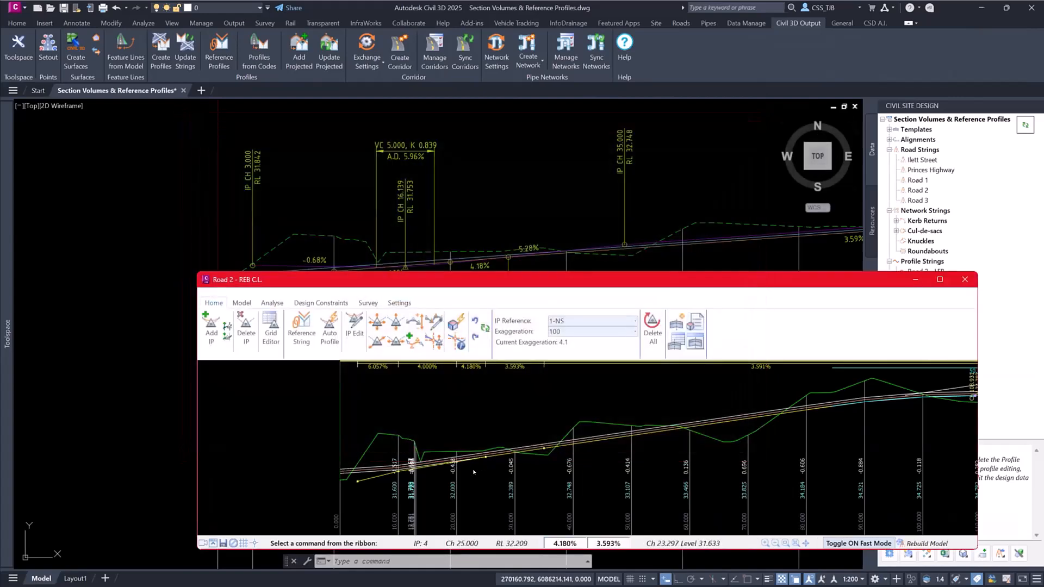
pyautogui.click(246, 326)
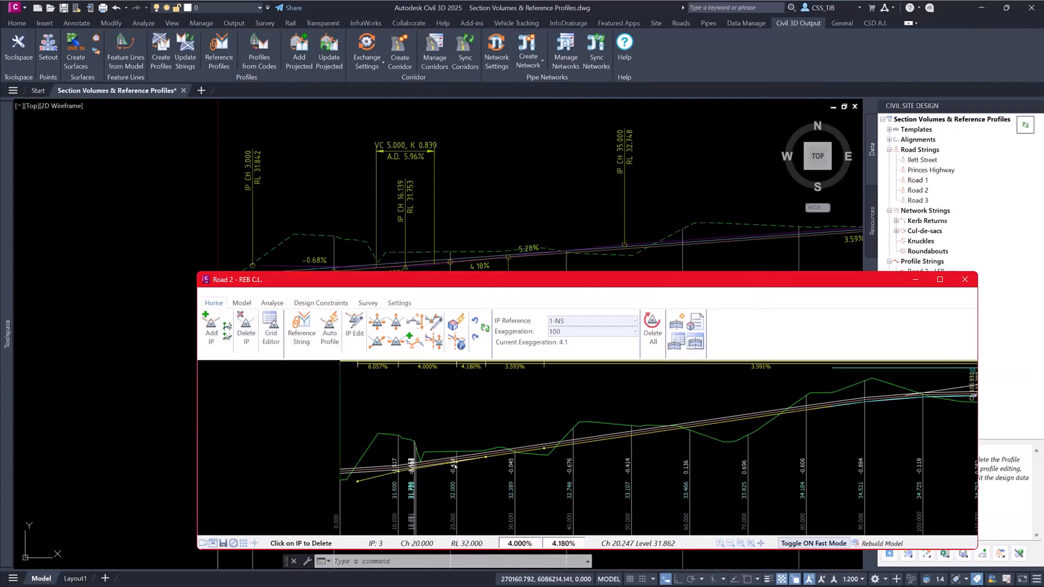
pyautogui.click(399, 470)
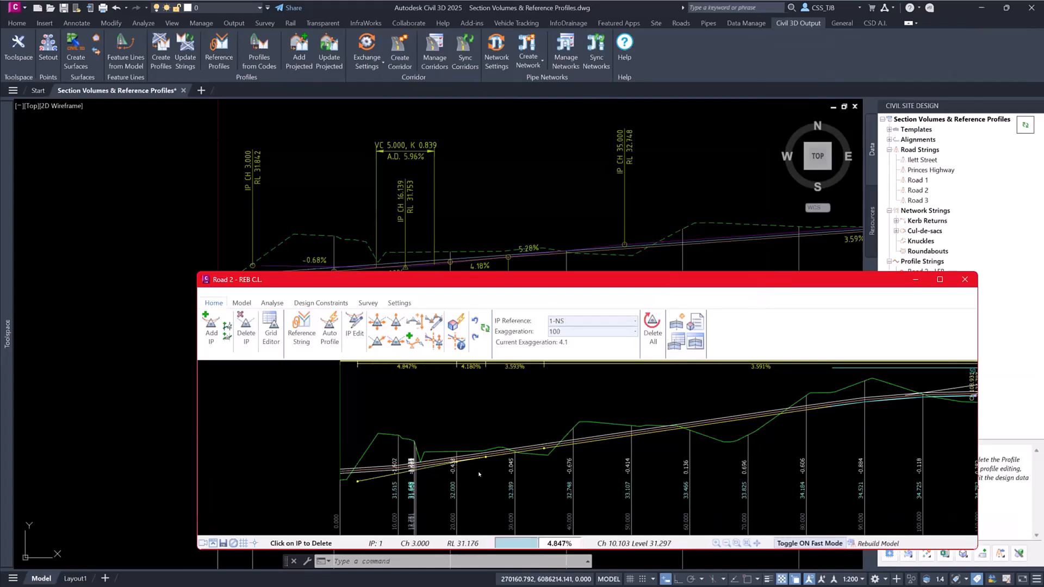
pyautogui.click(486, 457)
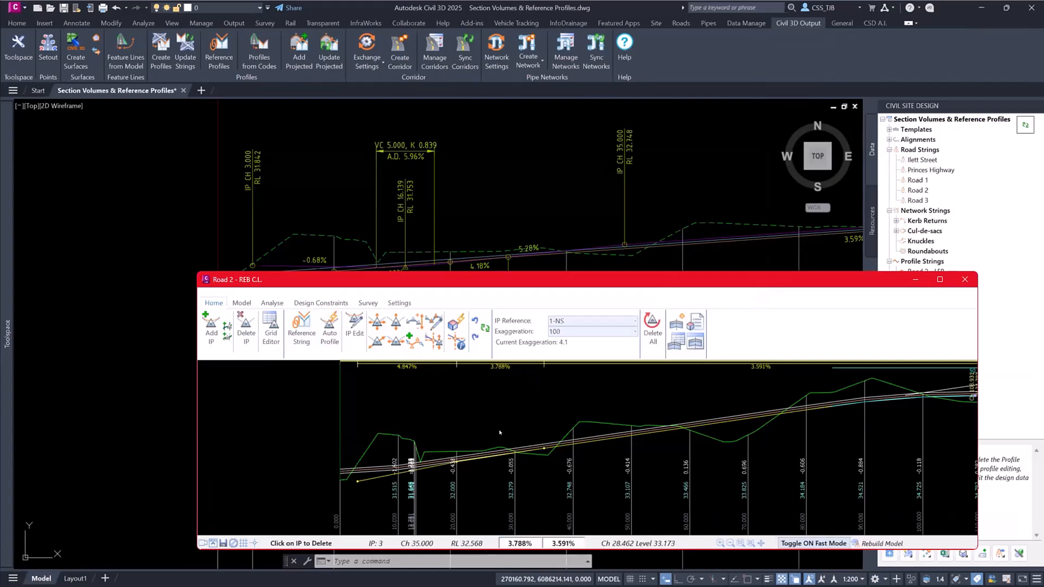
pyautogui.press('Escape')
# - Give the Road 2 - REB IP at chainage 20 a vertical curve length of 15, apply it and close the grading editor
pyautogui.doubleClick(455, 463)
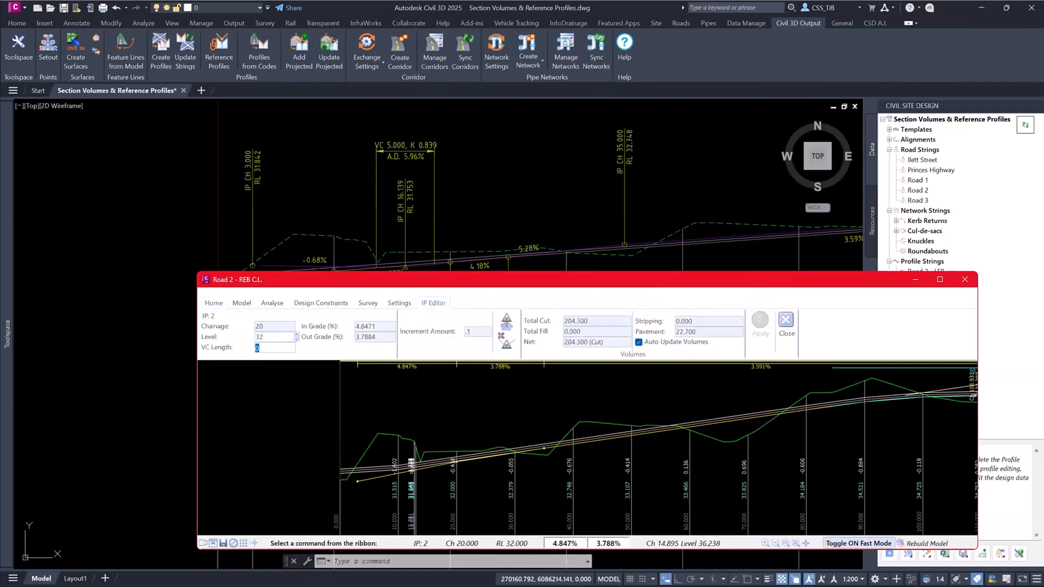
pyautogui.write('15')
pyautogui.click(761, 333)
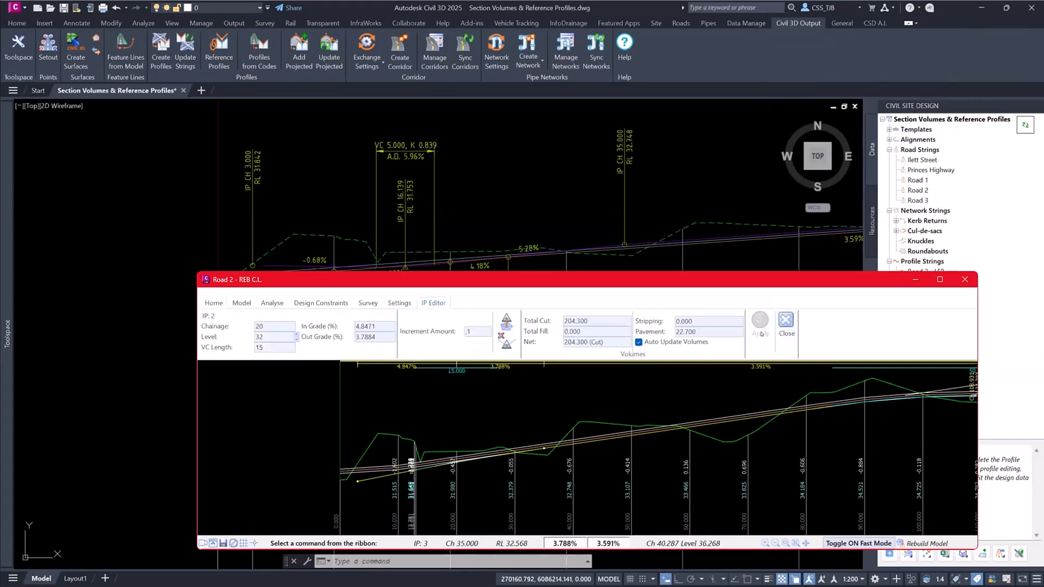
pyautogui.click(786, 326)
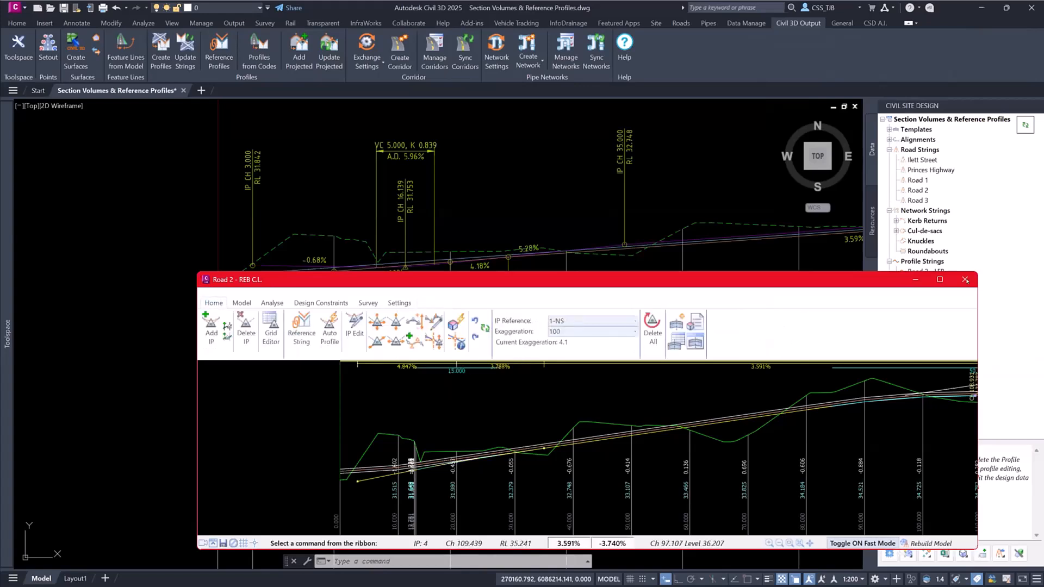
pyautogui.click(965, 279)
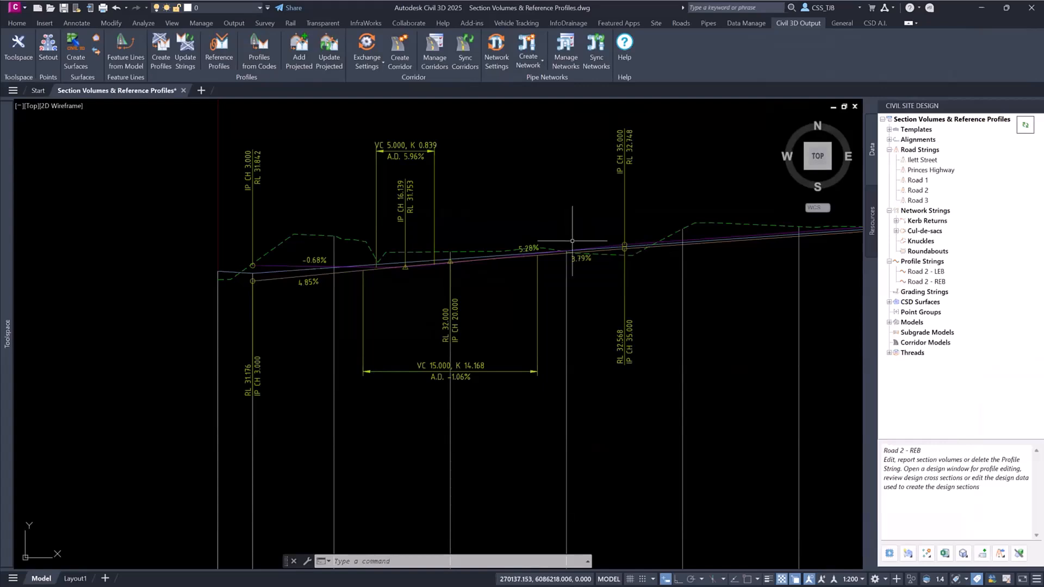
# - Bring up the available commands for the Road Strings group
pyautogui.rightClick(917, 147)
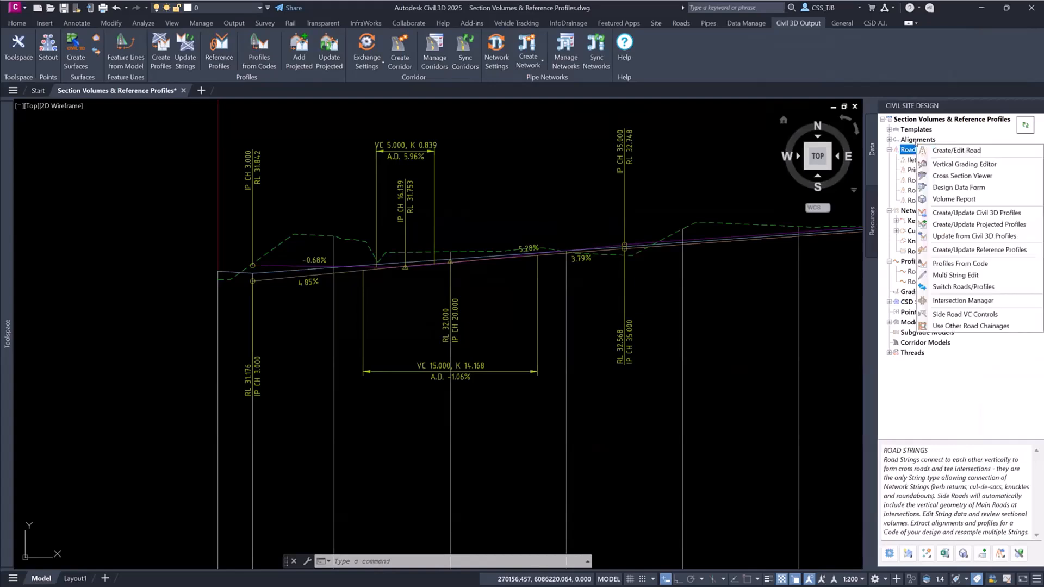